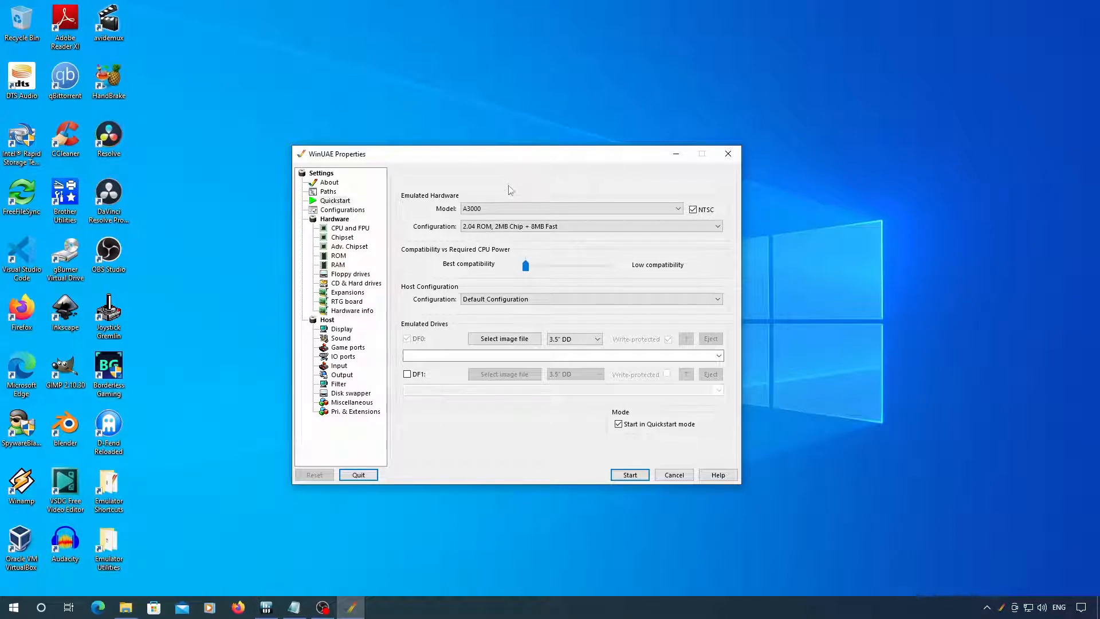
# Set the emulated Amiga model to A4000 and load Workbench 3.1 Install.ADF into DF0
pyautogui.click(510, 209)
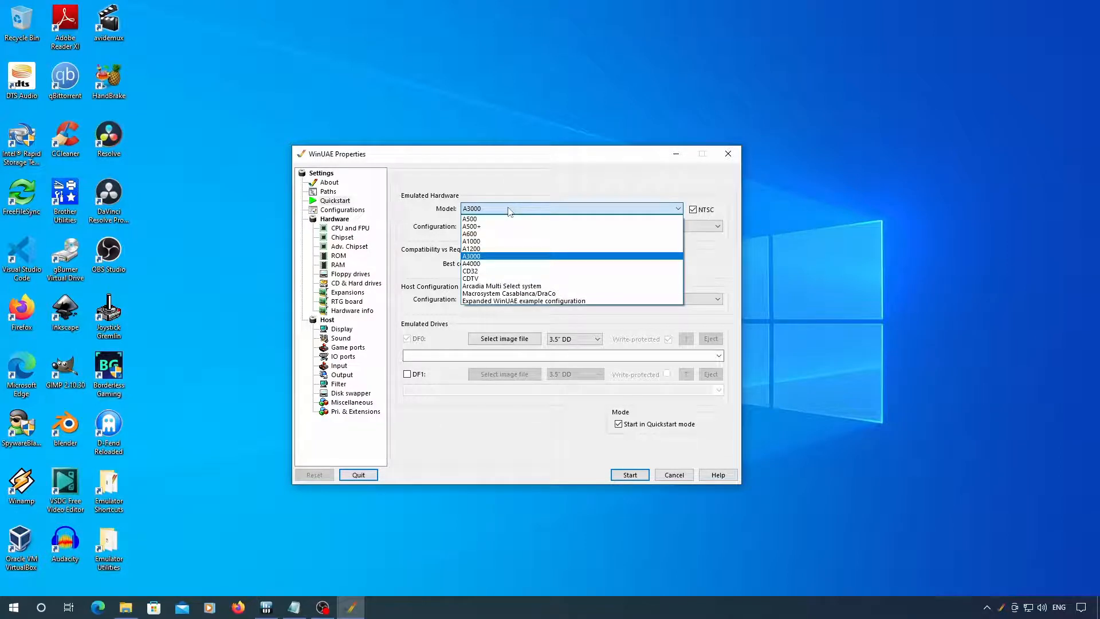
pyautogui.click(506, 264)
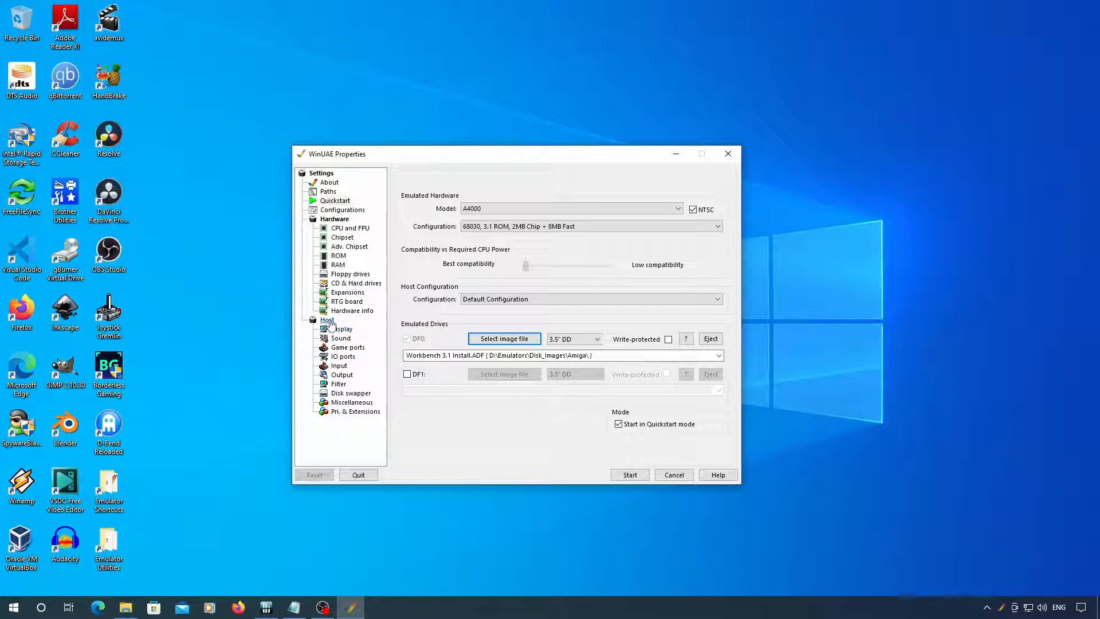
# Create a 1024 MB sparse, dynamic hard disk image named Workbench 3.1.vhd and add it as a hardfile
pyautogui.click(345, 284)
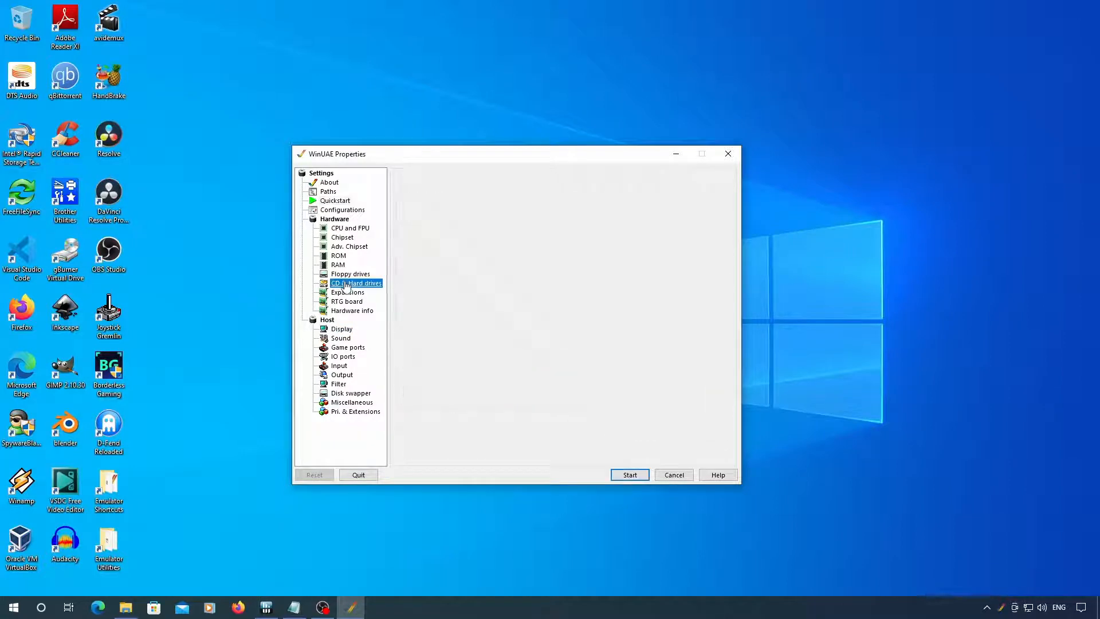
pyautogui.click(533, 316)
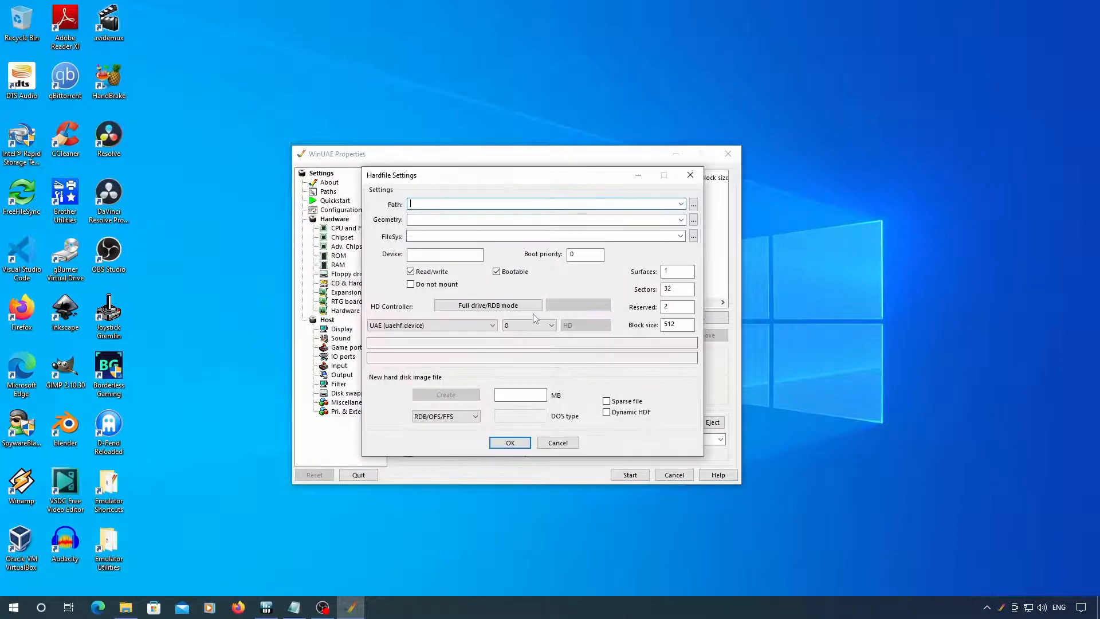
pyautogui.click(532, 394)
pyautogui.write('1024')
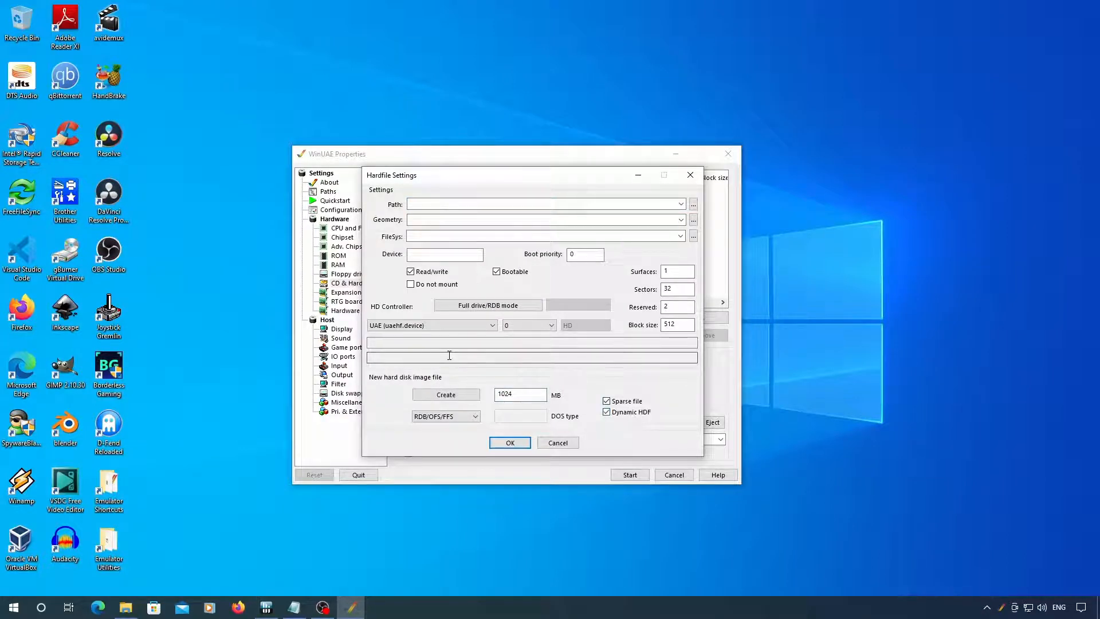
pyautogui.click(452, 395)
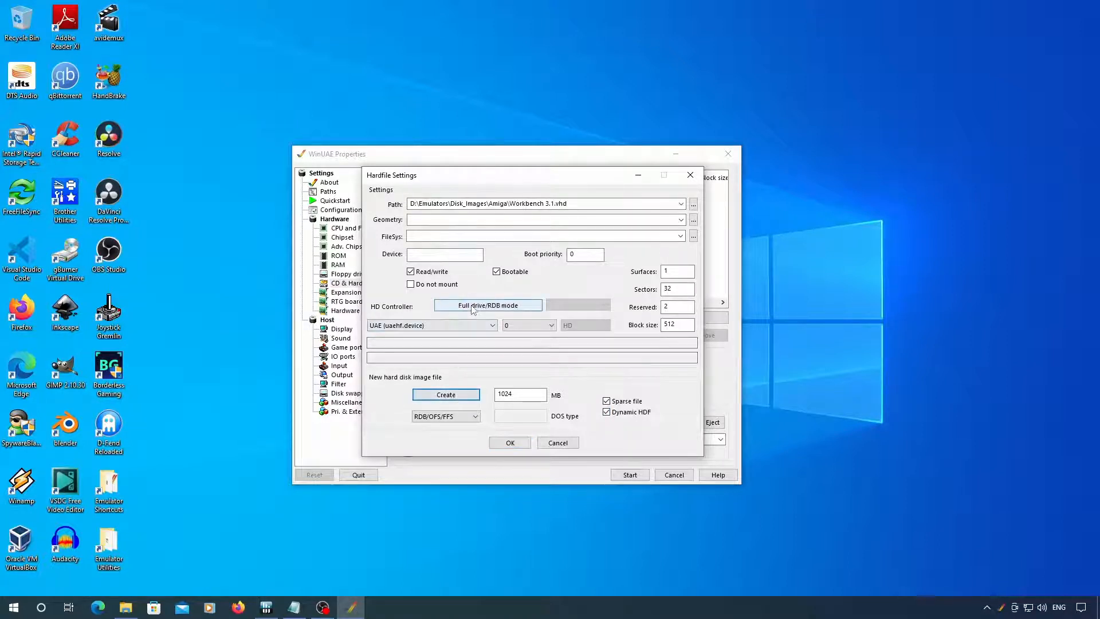
pyautogui.click(519, 443)
# Start the emulation and open the icon information of HDToolBox in the Install3.1 disk's HDTools drawer
pyautogui.click(625, 476)
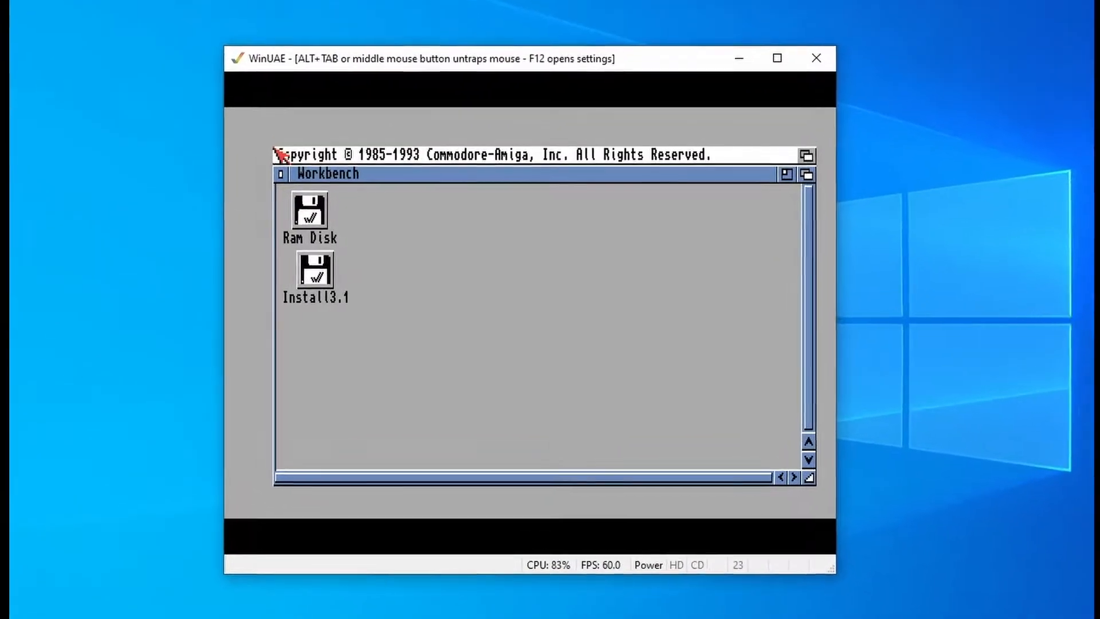
pyautogui.doubleClick(310, 267)
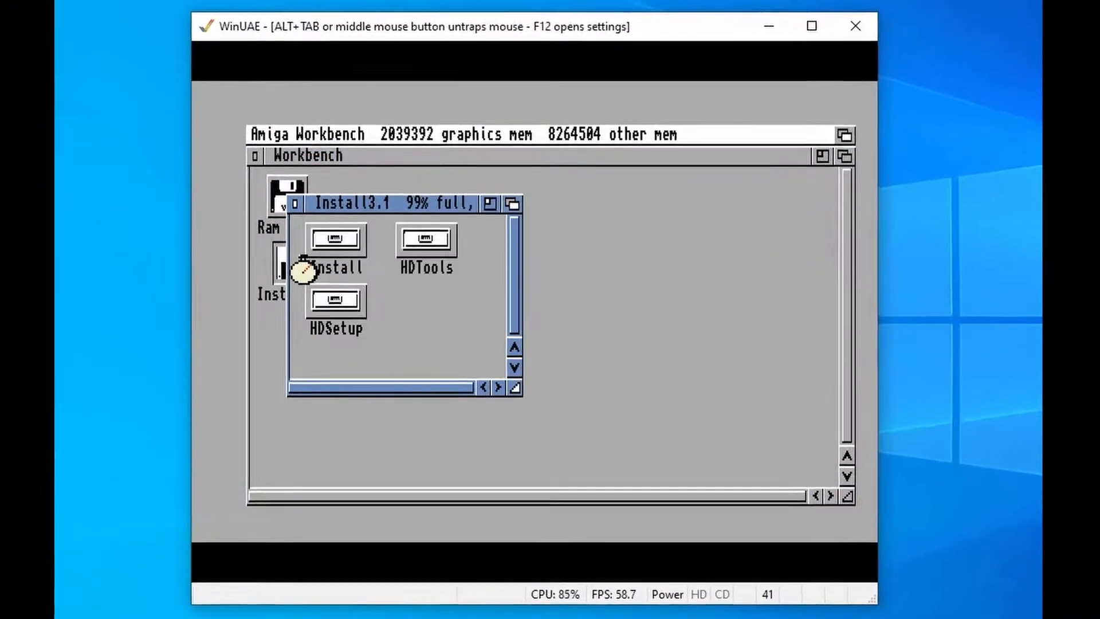
pyautogui.doubleClick(424, 238)
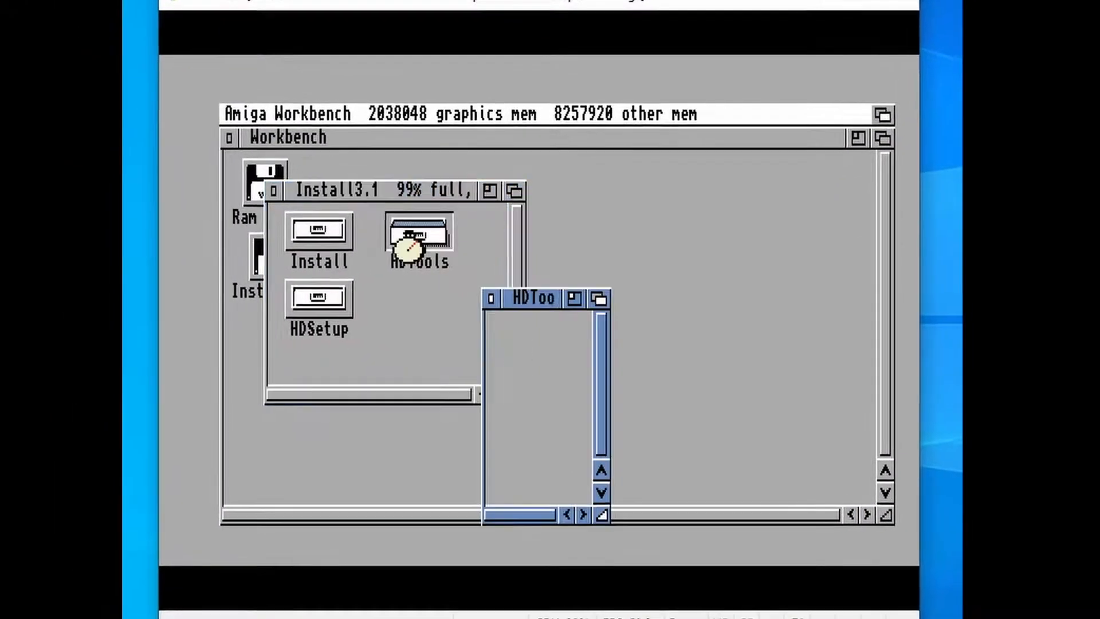
pyautogui.click(526, 451)
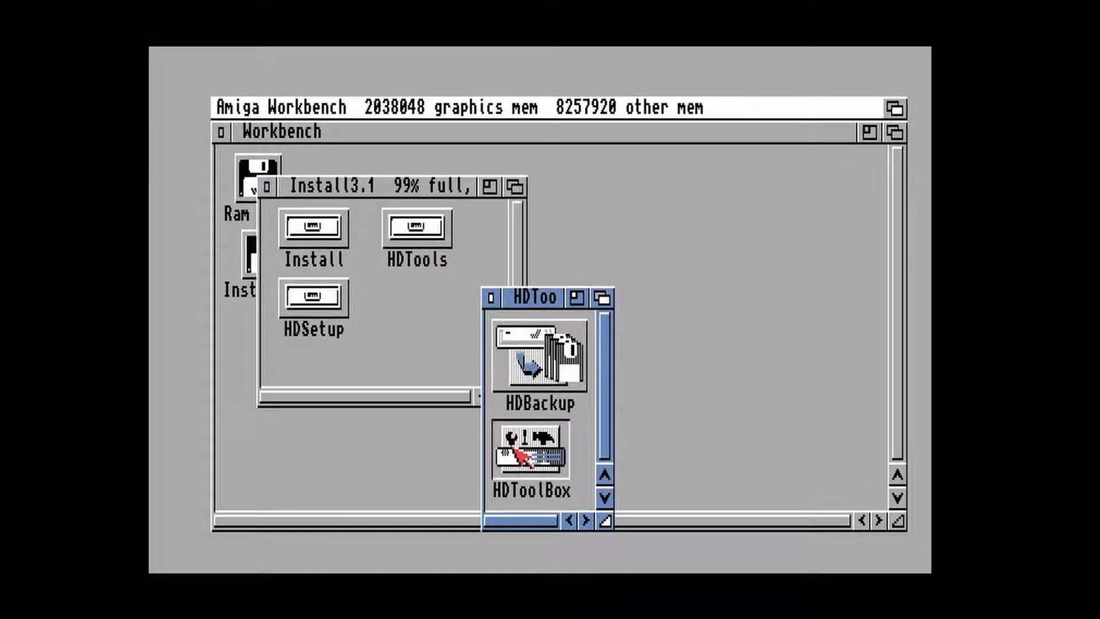
pyautogui.rightClick(406, 108)
pyautogui.click(450, 190)
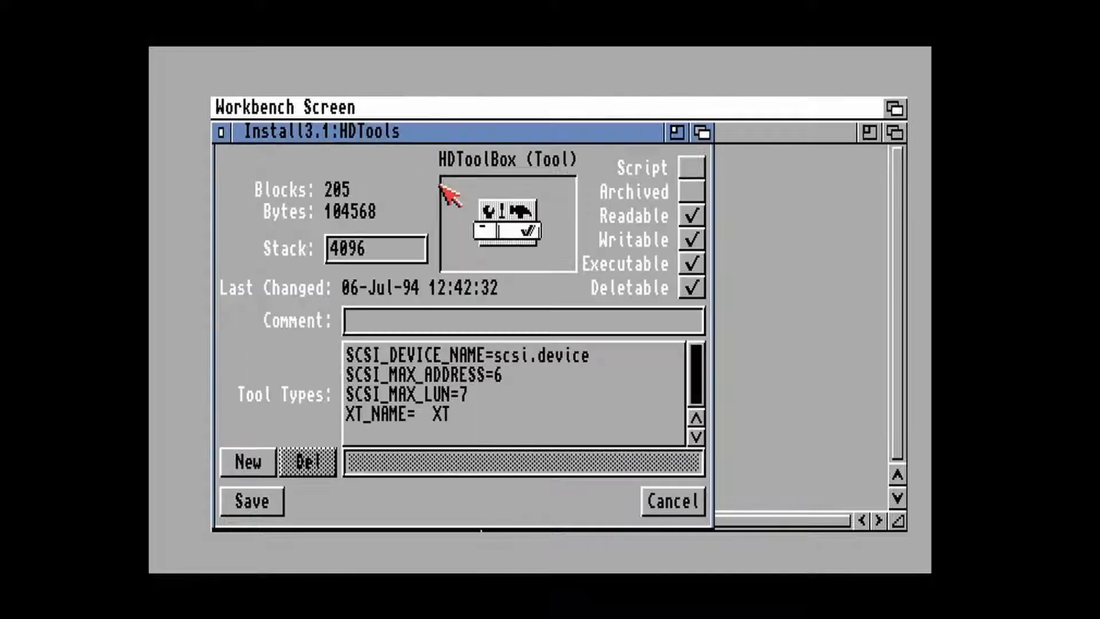
# Set the SCSI_DEVICE_NAME tool type of HDToolBox to uaehf.device and save the icon information
pyautogui.click(548, 354)
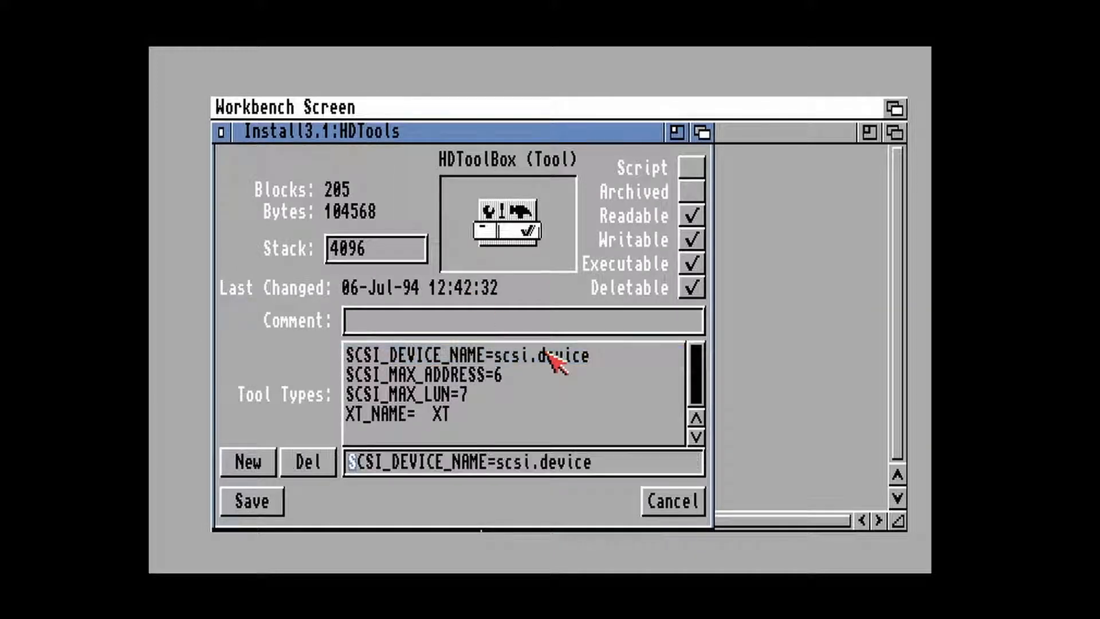
pyautogui.click(534, 464)
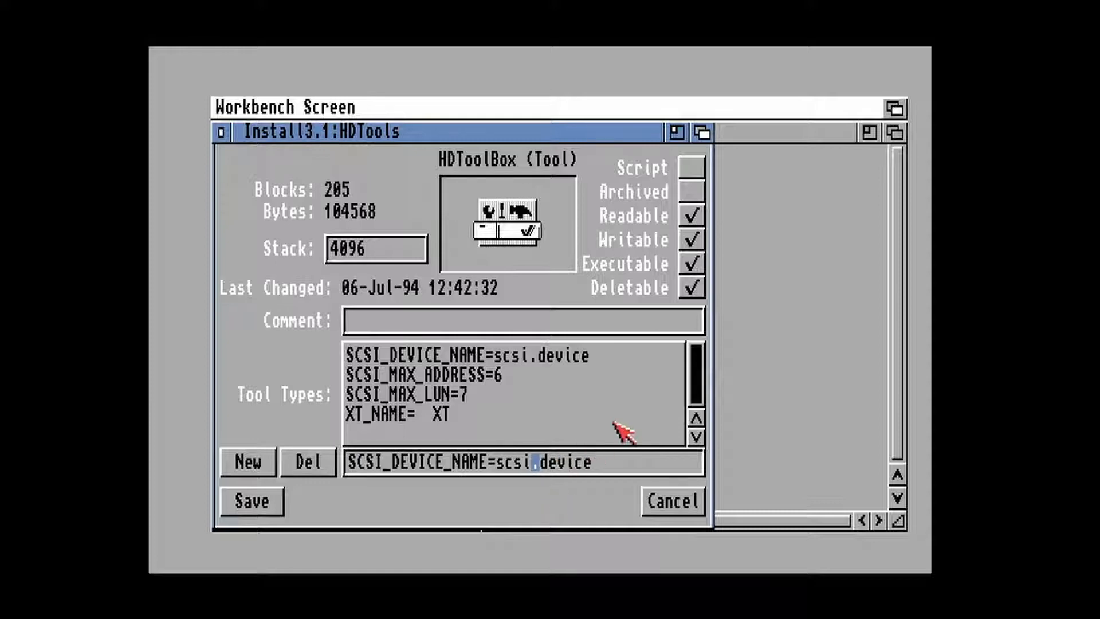
pyautogui.press('BackSpace')
pyautogui.press('BackSpace')
pyautogui.press('BackSpace')
pyautogui.press('BackSpace')
pyautogui.write('uaeh')
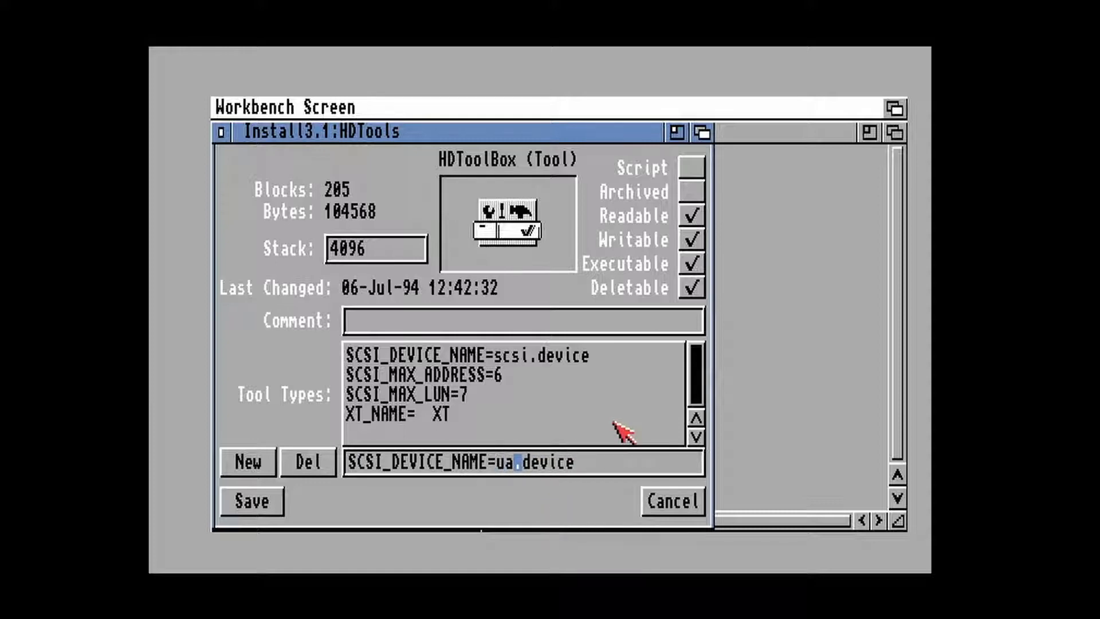
pyautogui.write('f')
pyautogui.press('Return')
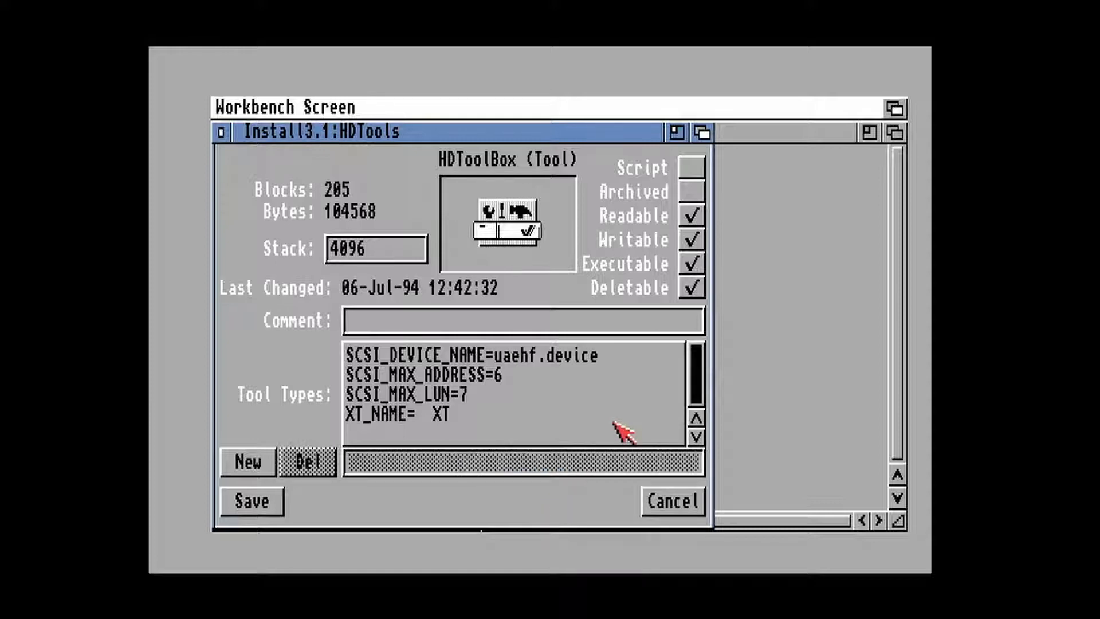
pyautogui.click(261, 502)
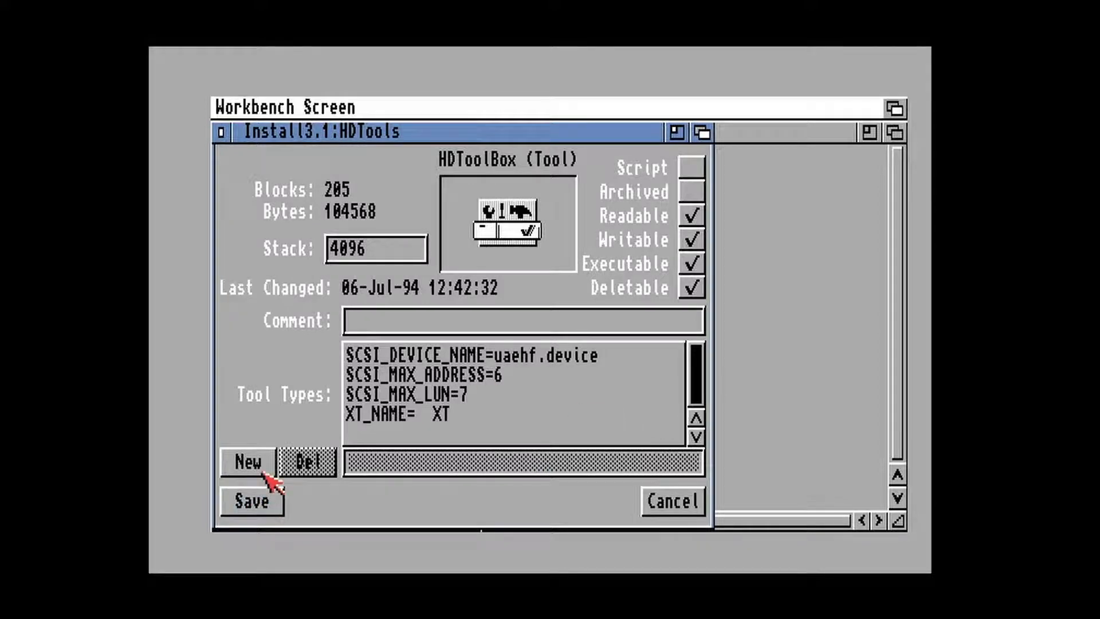
# Launch HDToolBox and define a new SCSI drive type from the drive's own configuration, assigning it to the hard drive
pyautogui.doubleClick(525, 466)
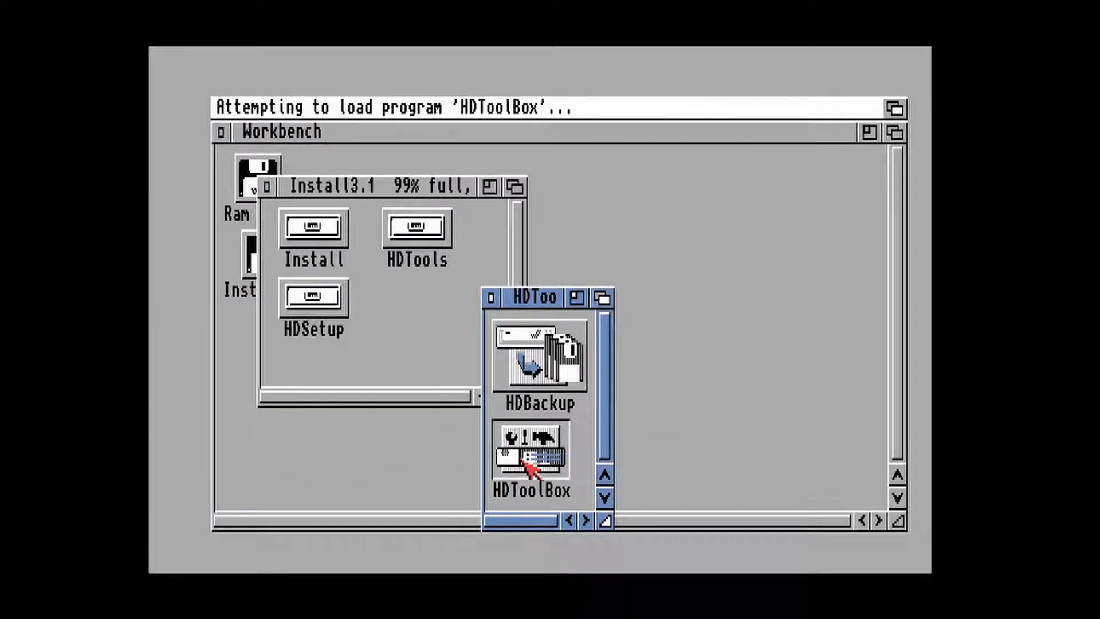
pyautogui.click(442, 339)
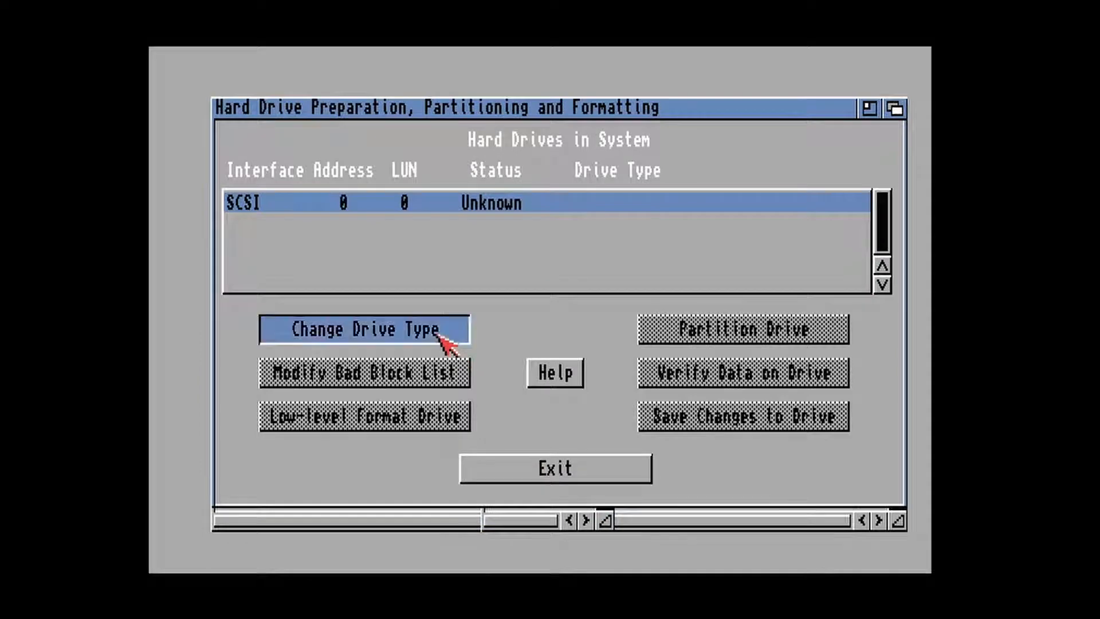
pyautogui.click(430, 445)
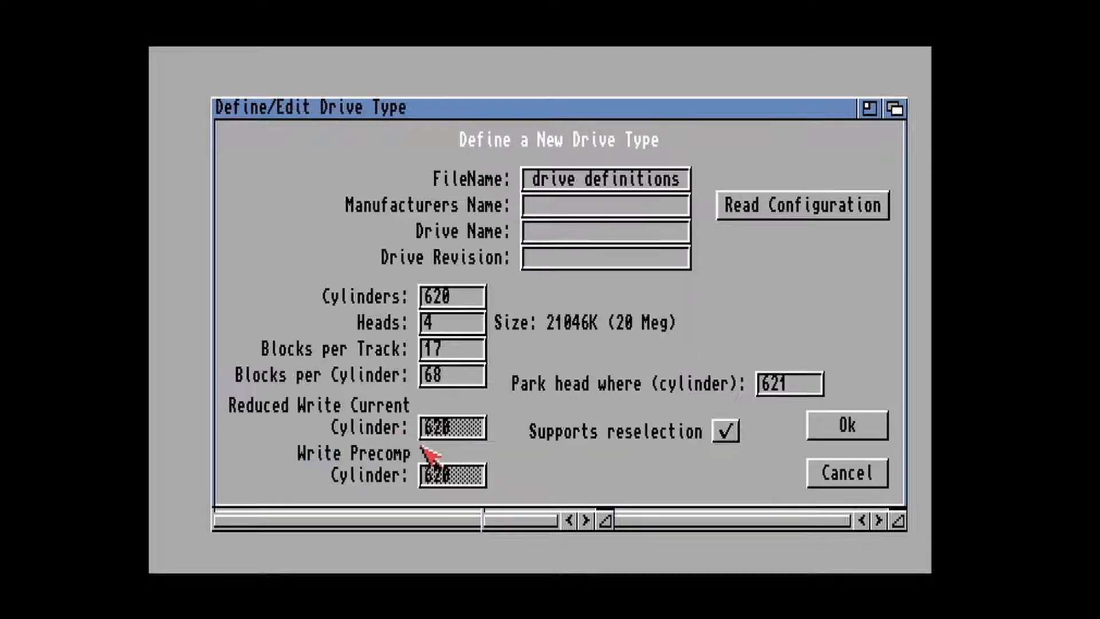
pyautogui.click(779, 205)
pyautogui.click(394, 375)
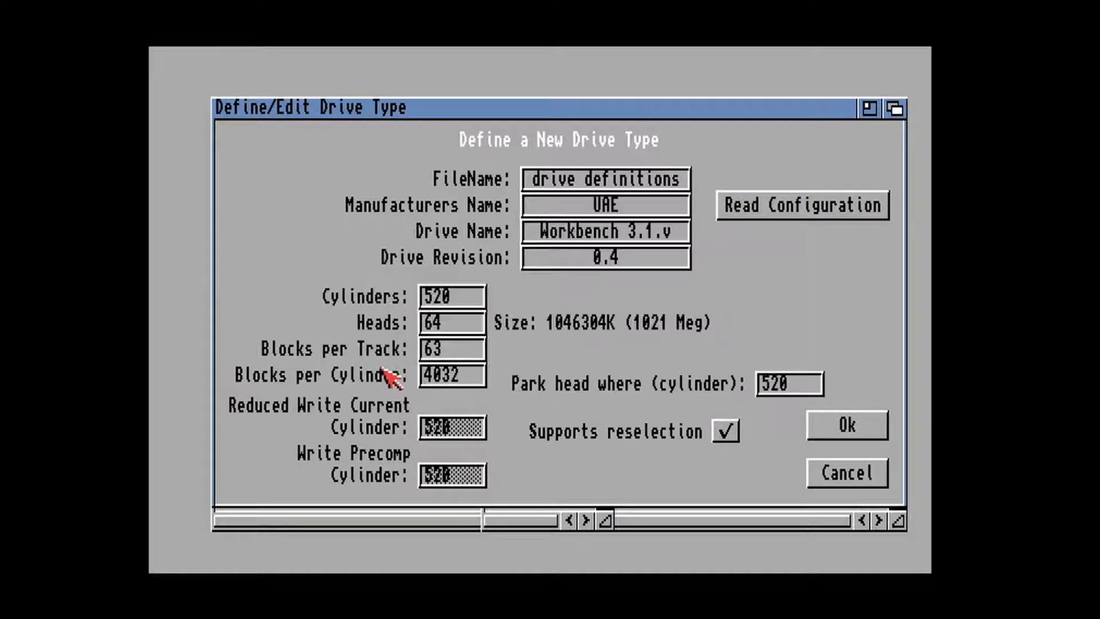
pyautogui.click(837, 431)
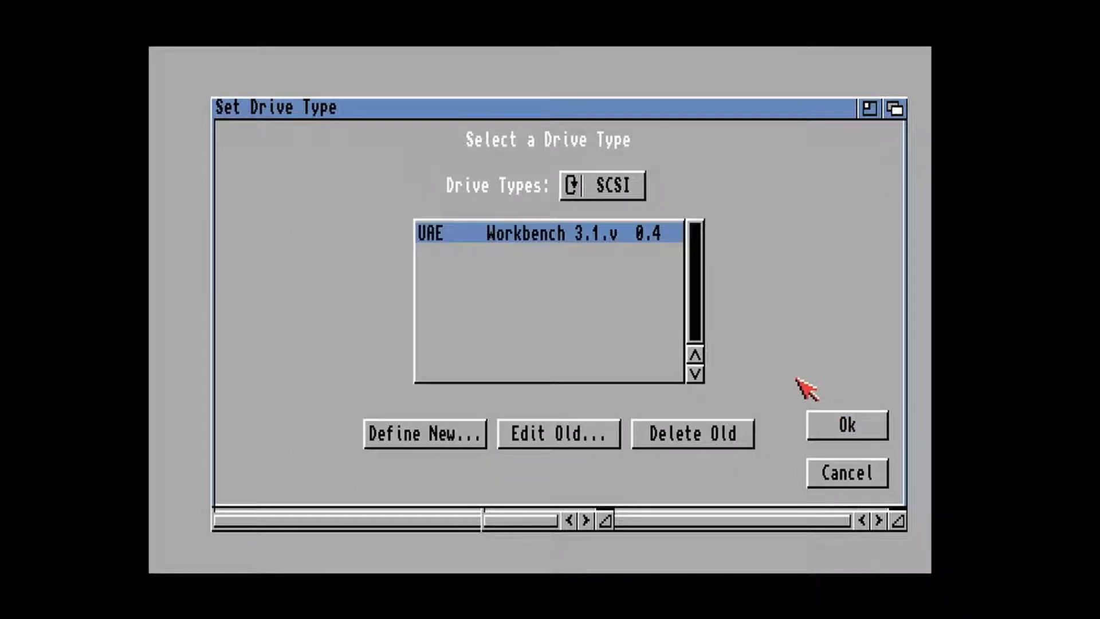
pyautogui.click(825, 421)
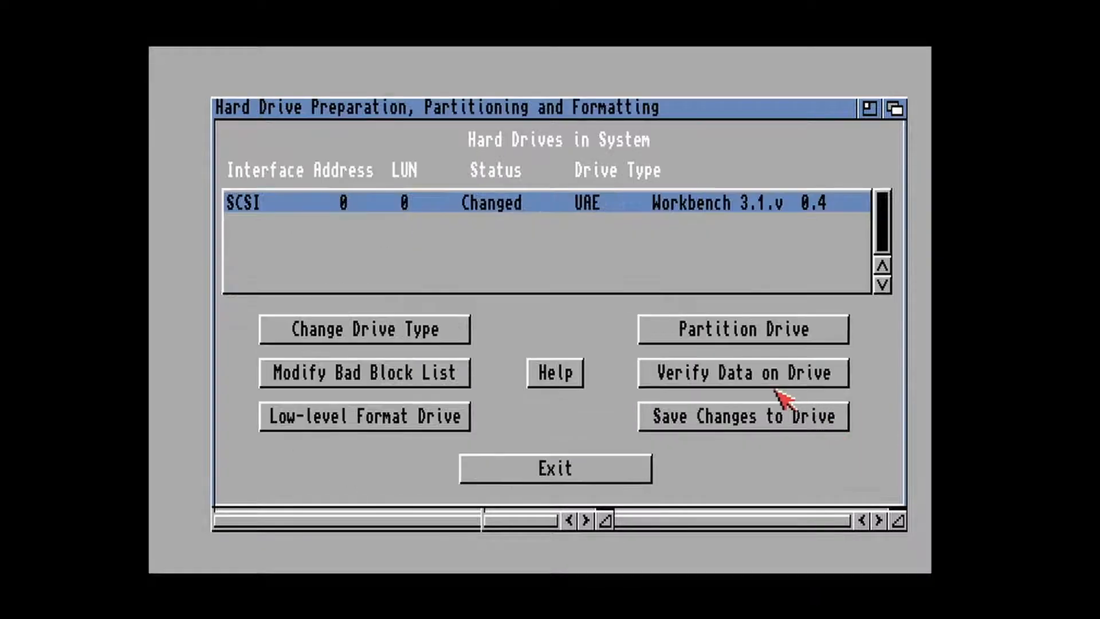
# Repartition the drive as a single 1019 Meg partition named DH0 and save the changes to the drive
pyautogui.click(756, 337)
pyautogui.click(690, 235)
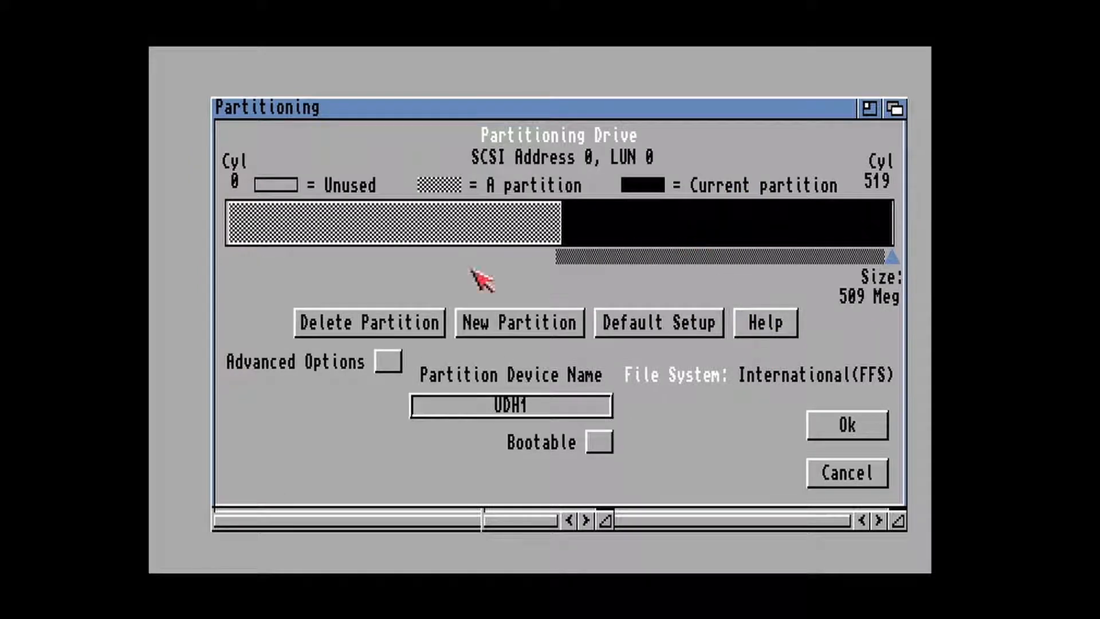
pyautogui.click(369, 323)
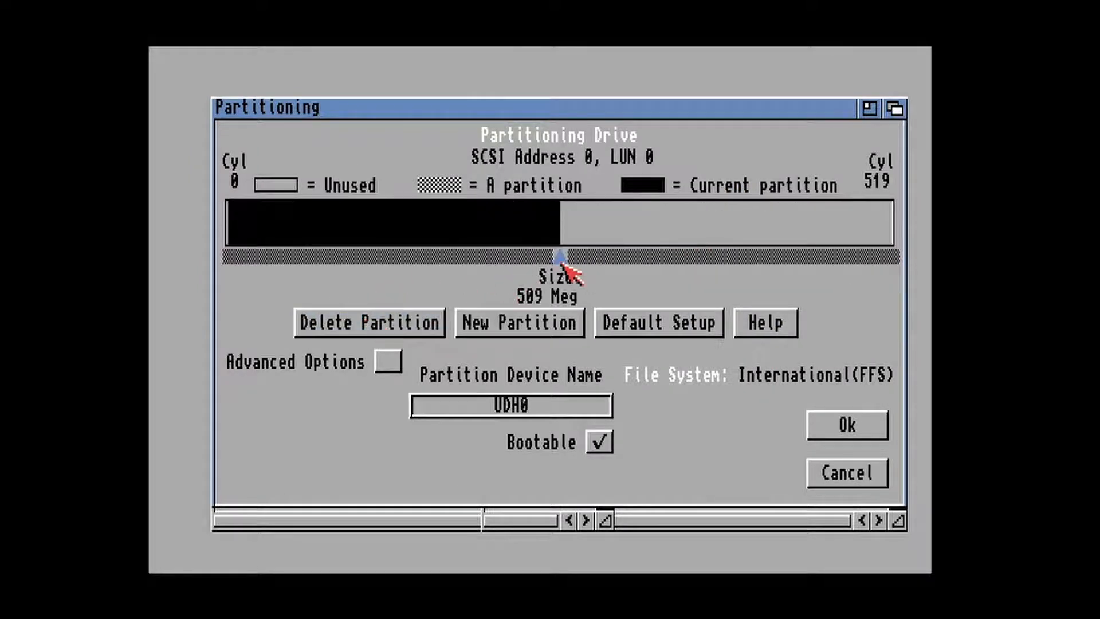
pyautogui.moveTo(561, 261); pyautogui.dragTo(892, 271)
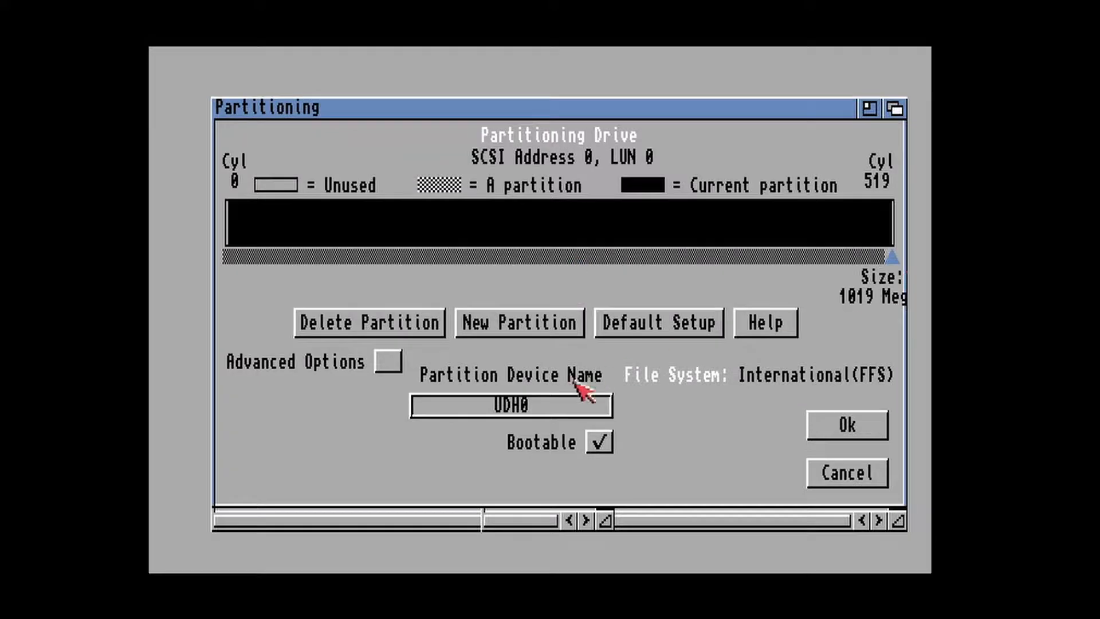
pyautogui.click(508, 406)
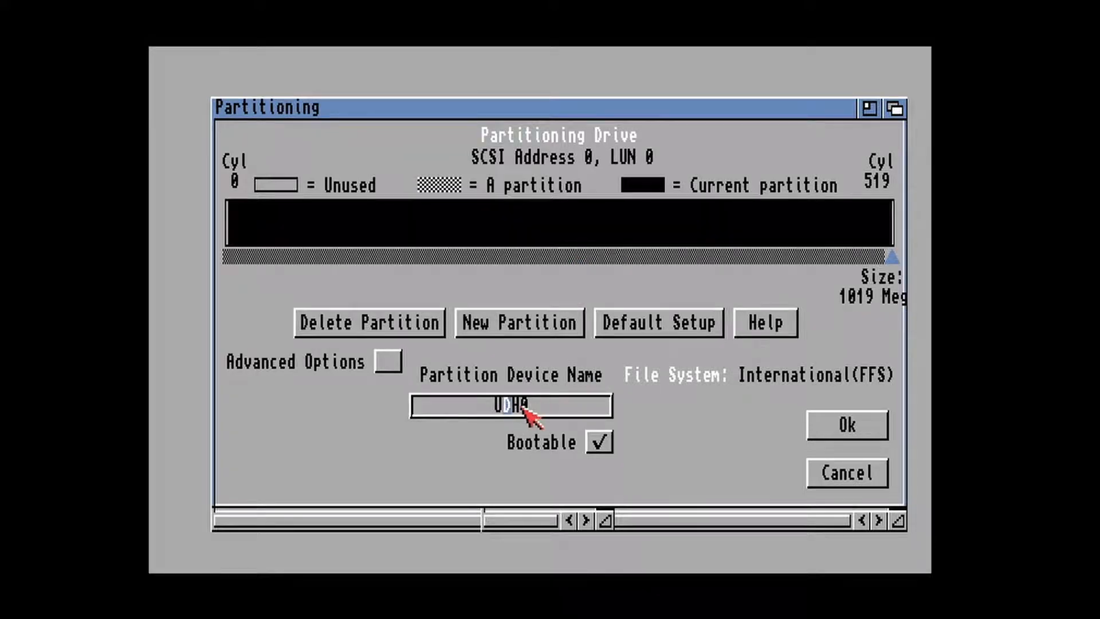
pyautogui.press('BackSpace')
pyautogui.click(808, 424)
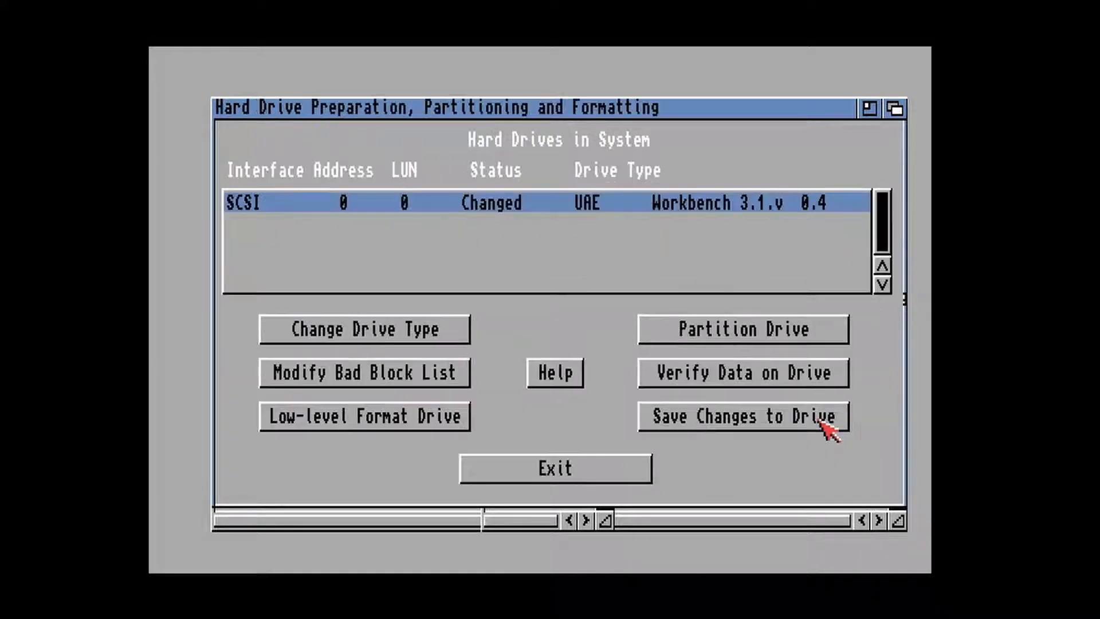
pyautogui.click(682, 433)
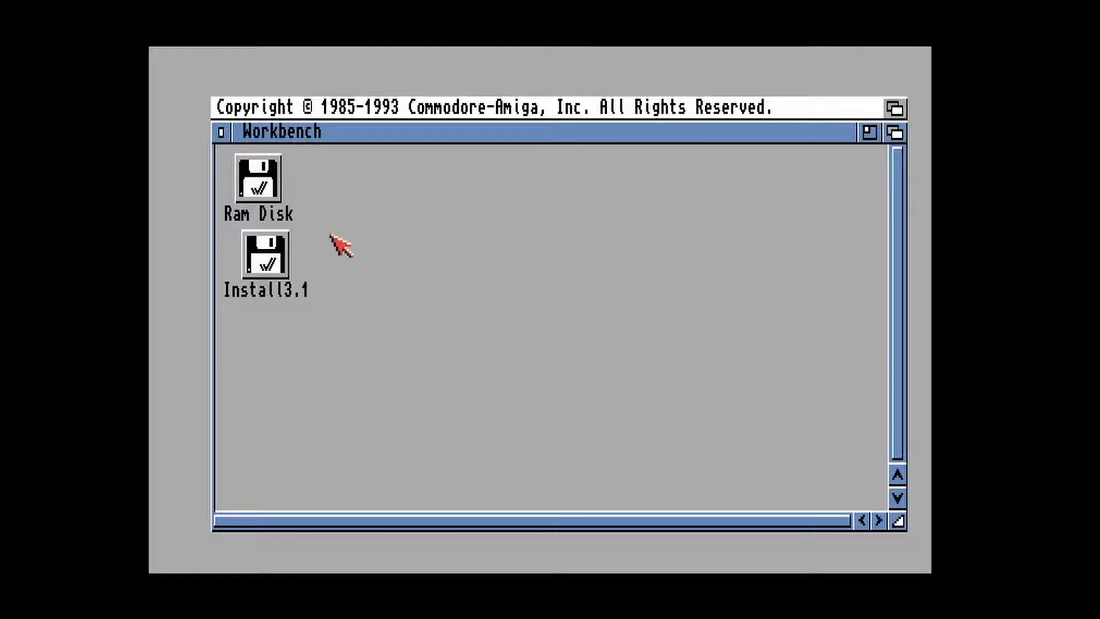
# Quick-format the DH0 disk with the volume name Workbench
pyautogui.click(270, 335)
pyautogui.rightClick(395, 107)
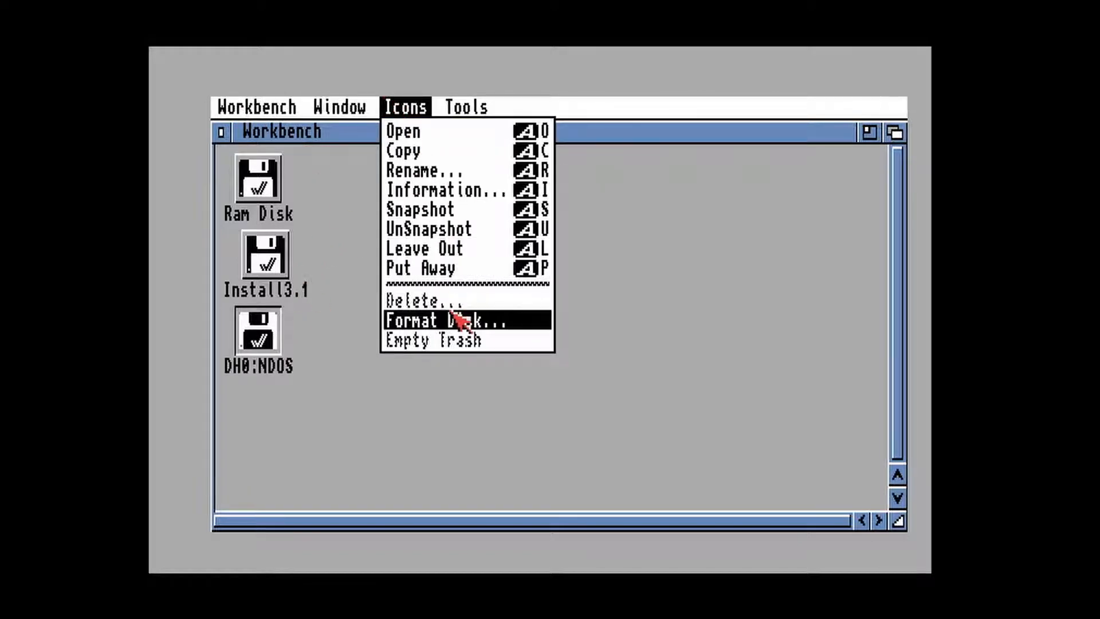
pyautogui.rightClick(452, 312)
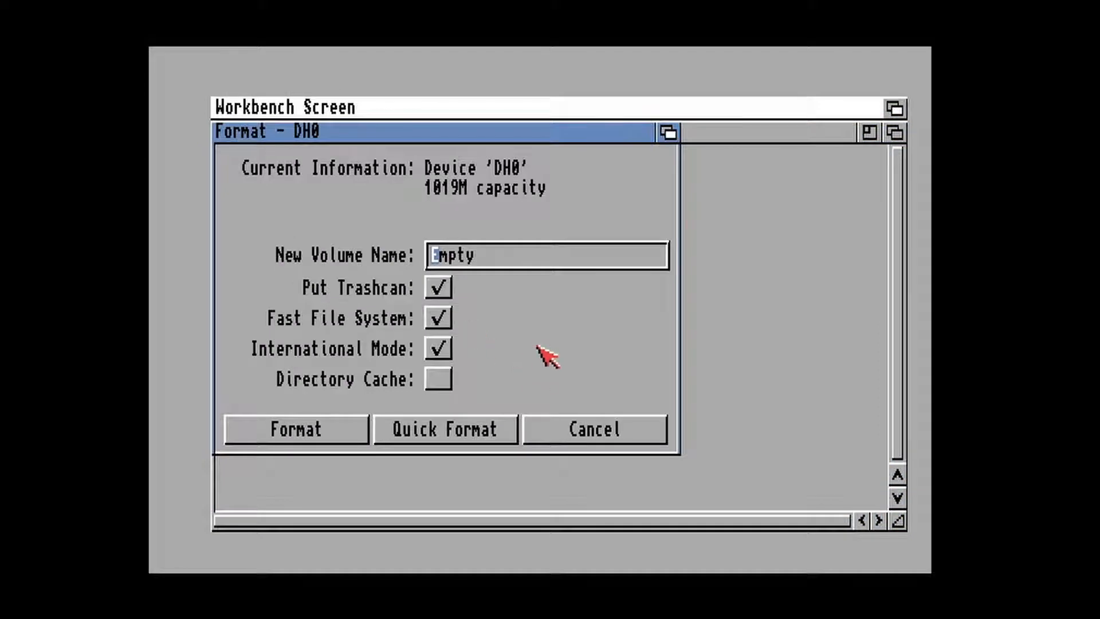
pyautogui.press('Delete')
pyautogui.press('Delete')
pyautogui.press('Delete')
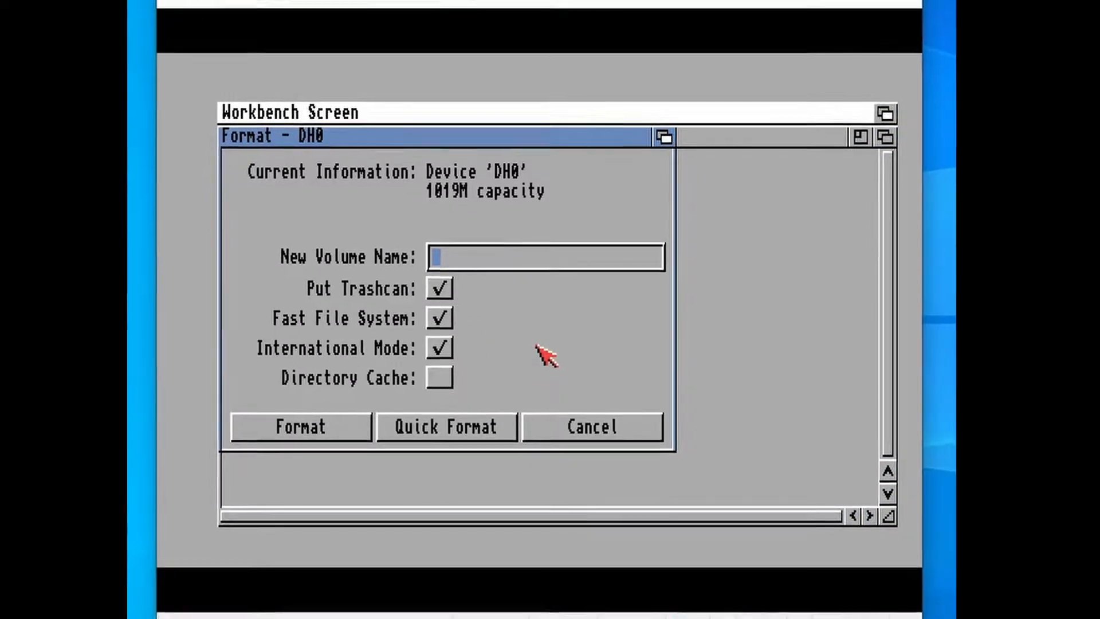
pyautogui.write('Workbench')
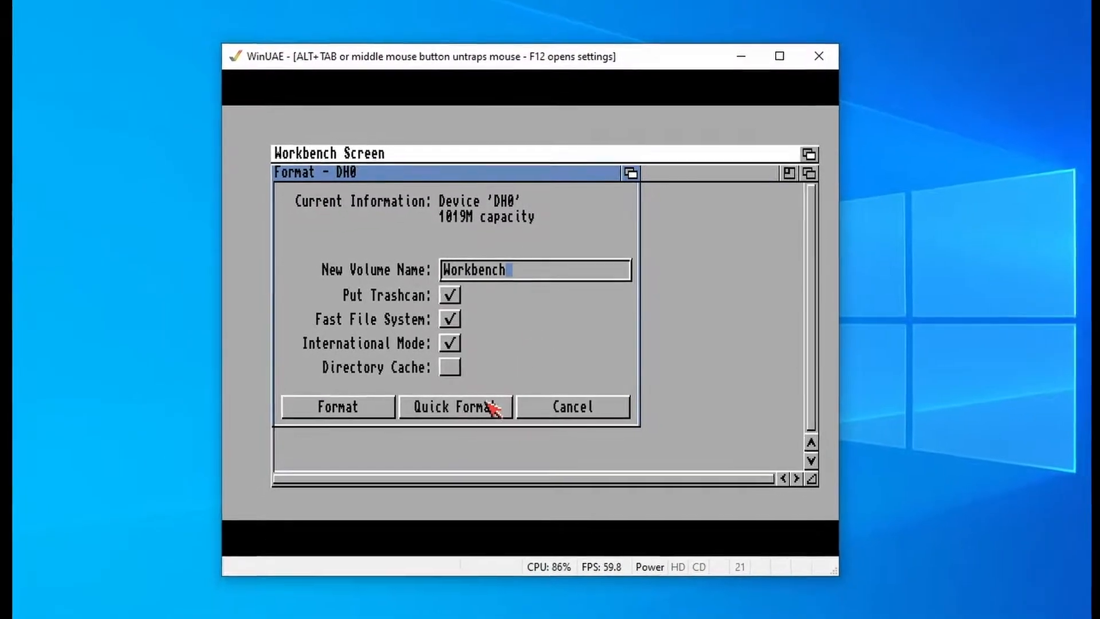
pyautogui.click(493, 409)
pyautogui.click(337, 310)
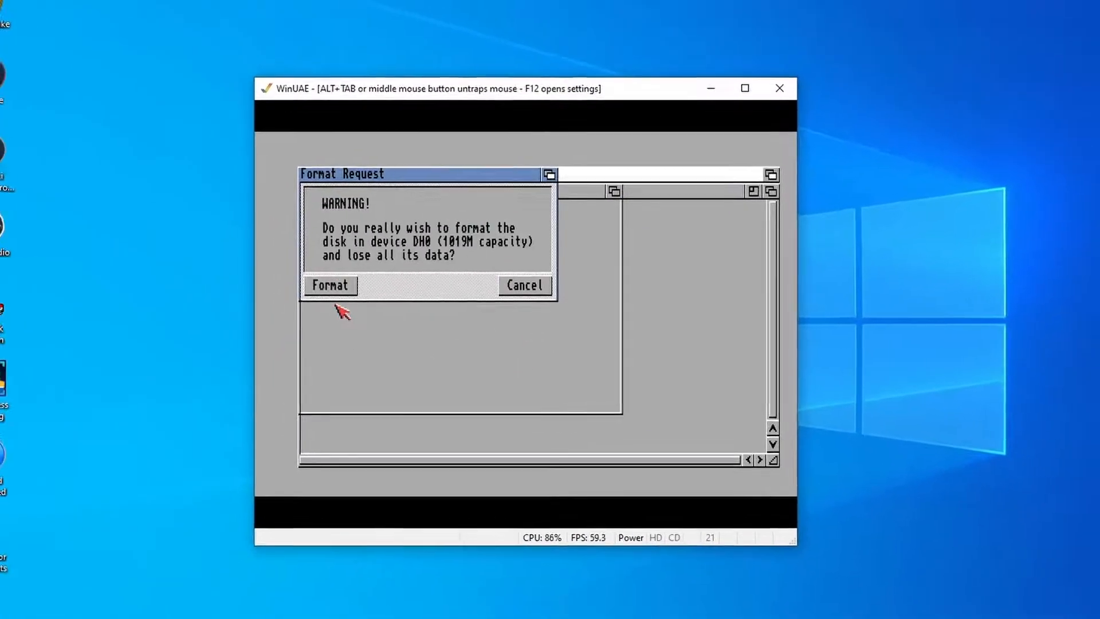
pyautogui.click(331, 286)
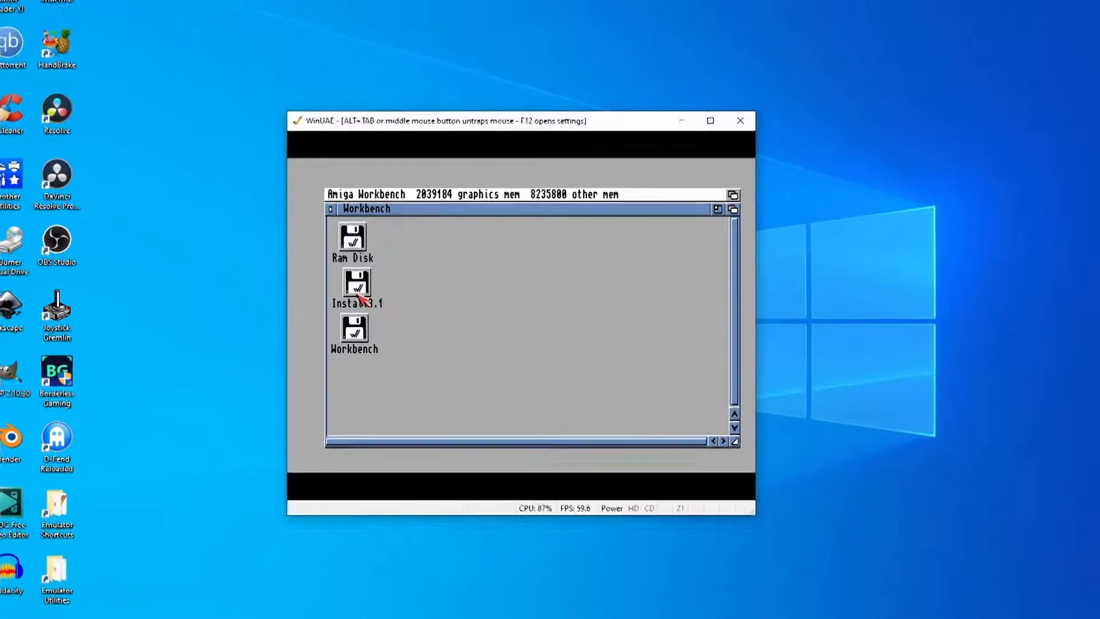
# Release the mouse from the emulation and close the running emulator window
pyautogui.middleClick(354, 296)
pyautogui.click(744, 113)
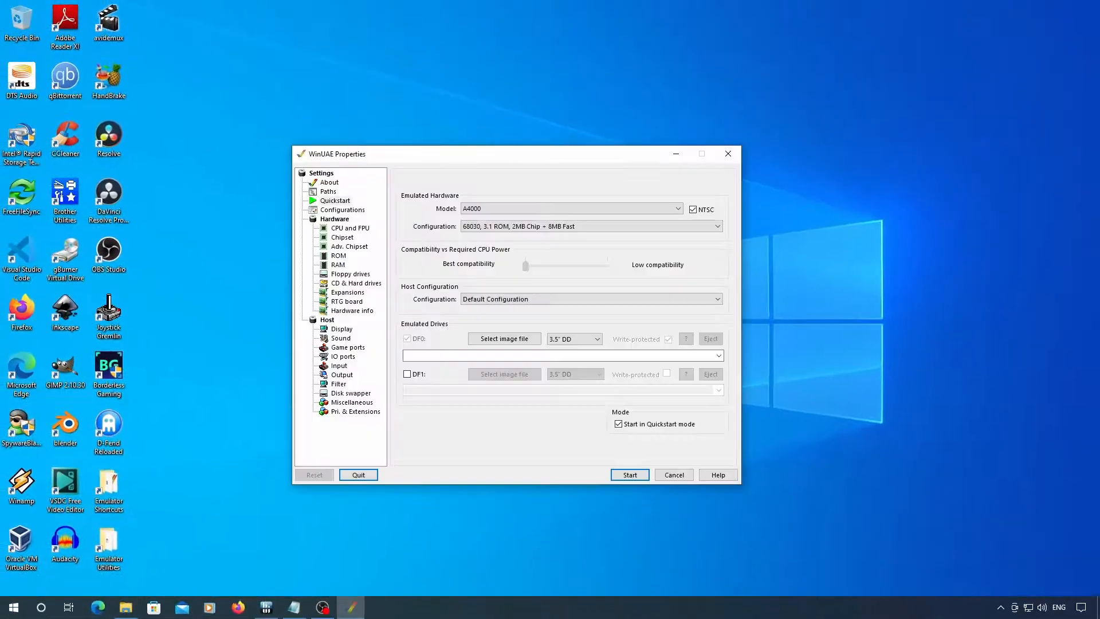
# Select the A4000 configuration with 68040, 3.1 ROM, 2MB Chip + 8MB Fast, and set the UAE board type to New UAE (128k, ROM, Direct)
pyautogui.hotkey('alt', 'Tab')
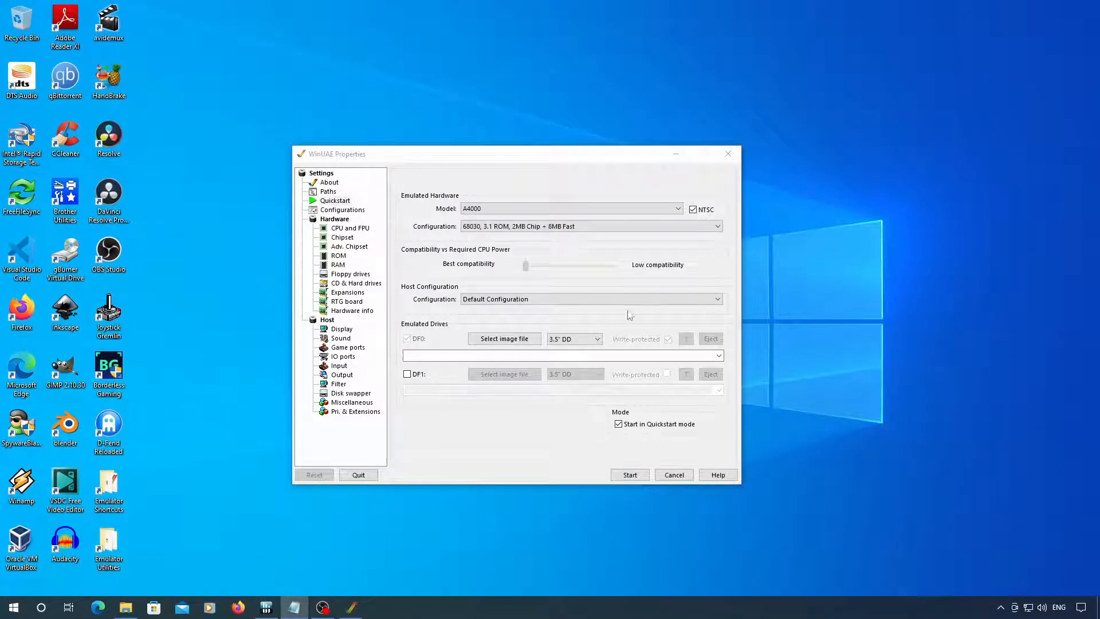
pyautogui.click(478, 226)
pyautogui.click(504, 241)
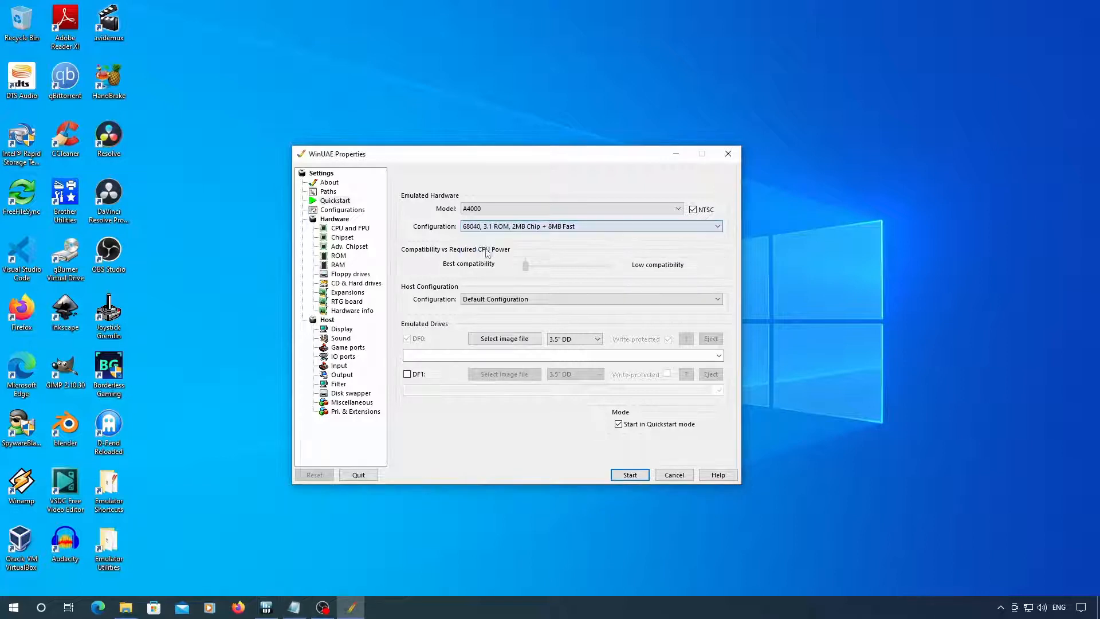
pyautogui.click(338, 255)
pyautogui.click(542, 443)
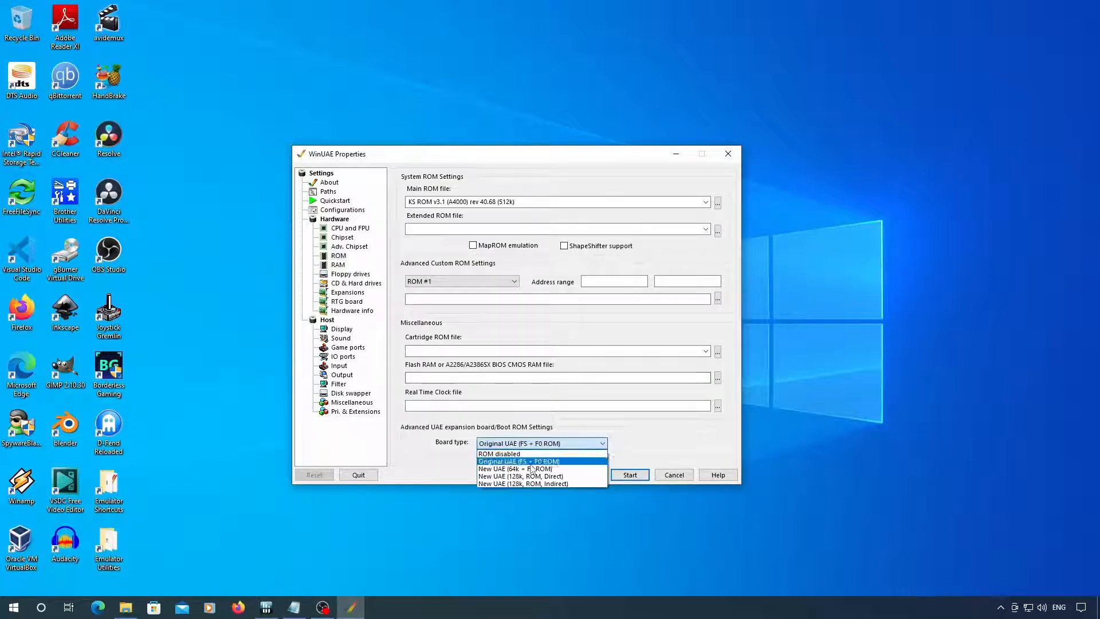
pyautogui.click(574, 477)
# Set Z3 Fast memory to 64 MB and enable floppy drives DF1, DF2 and DF3
pyautogui.click(339, 265)
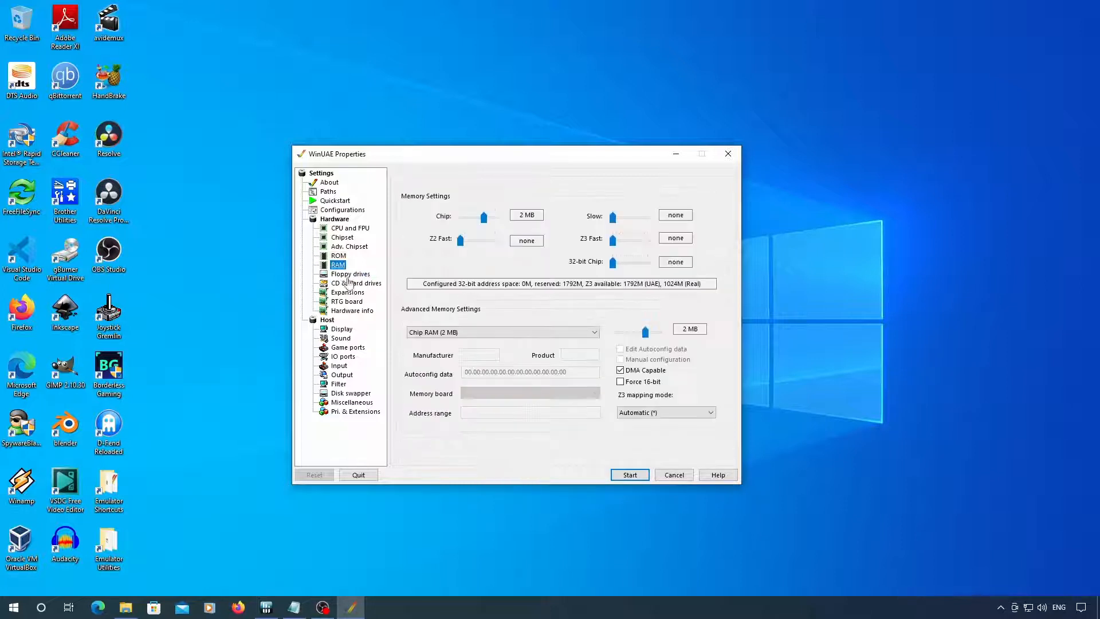
pyautogui.moveTo(613, 238); pyautogui.dragTo(634, 239)
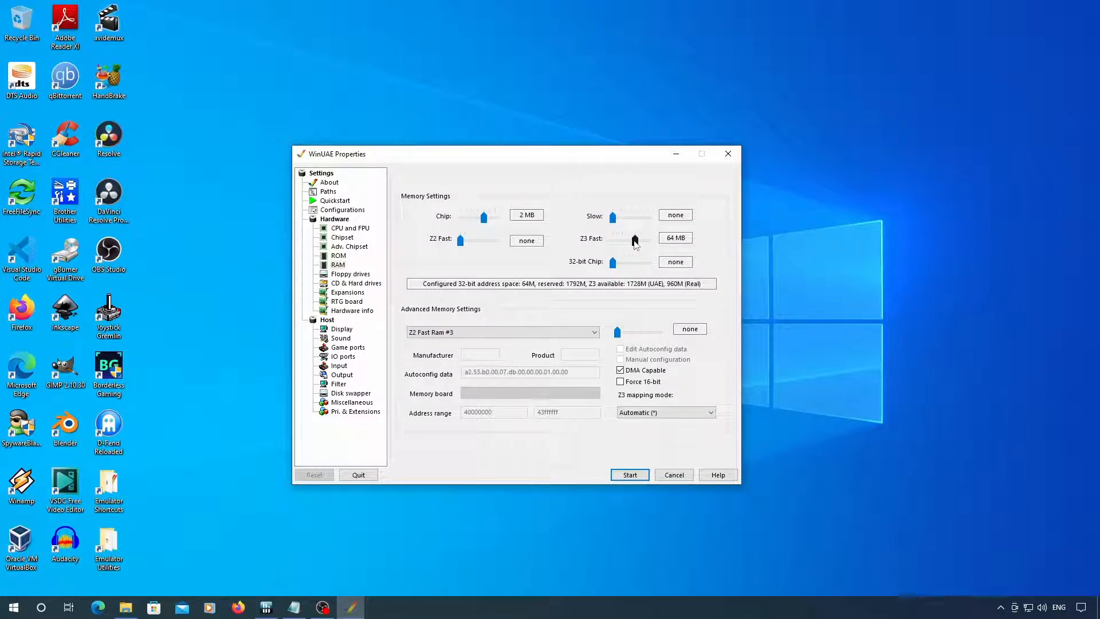
pyautogui.click(350, 274)
pyautogui.click(405, 244)
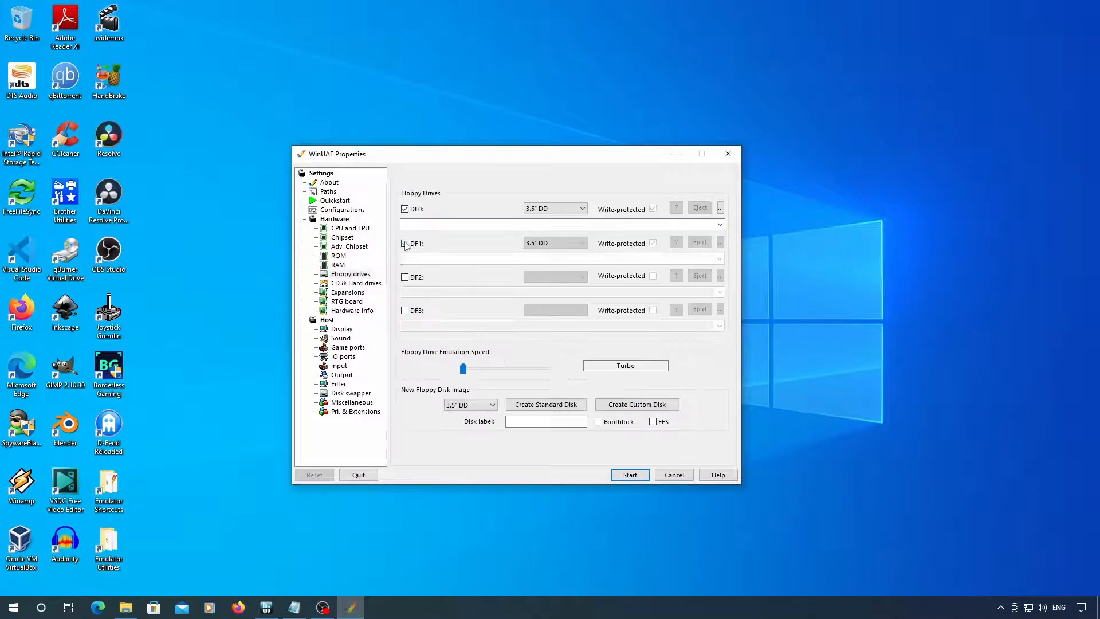
pyautogui.click(405, 277)
pyautogui.click(405, 311)
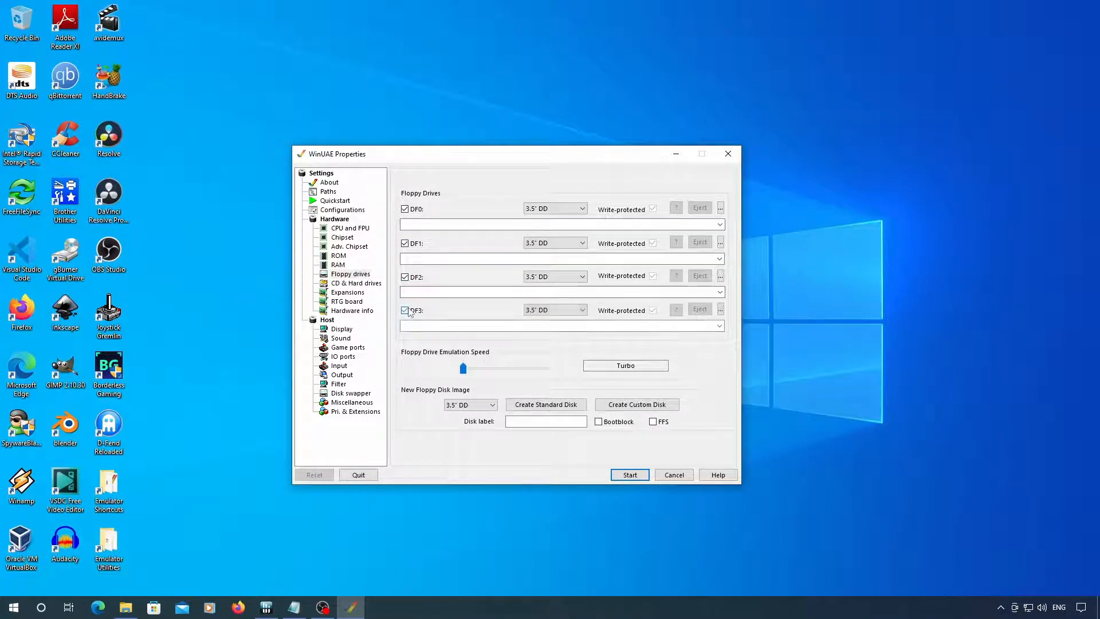
# Add the hardfile D:\Emulators\Disk_Images\Amiga\Workbench 3.1.vhd as a hard drive
pyautogui.click(356, 283)
pyautogui.click(560, 314)
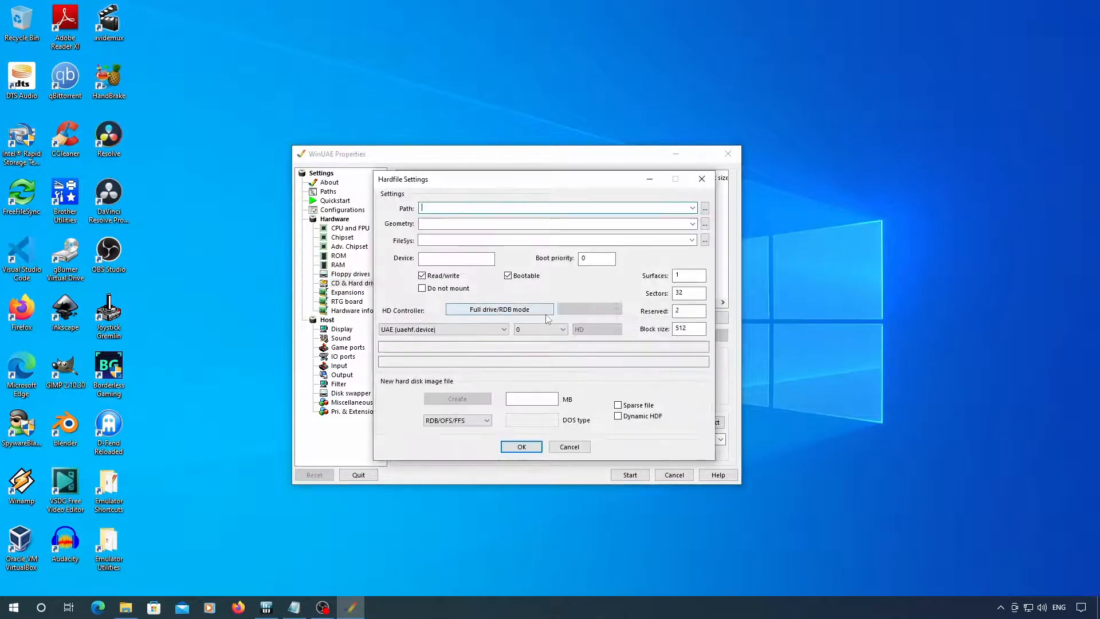
pyautogui.click(705, 208)
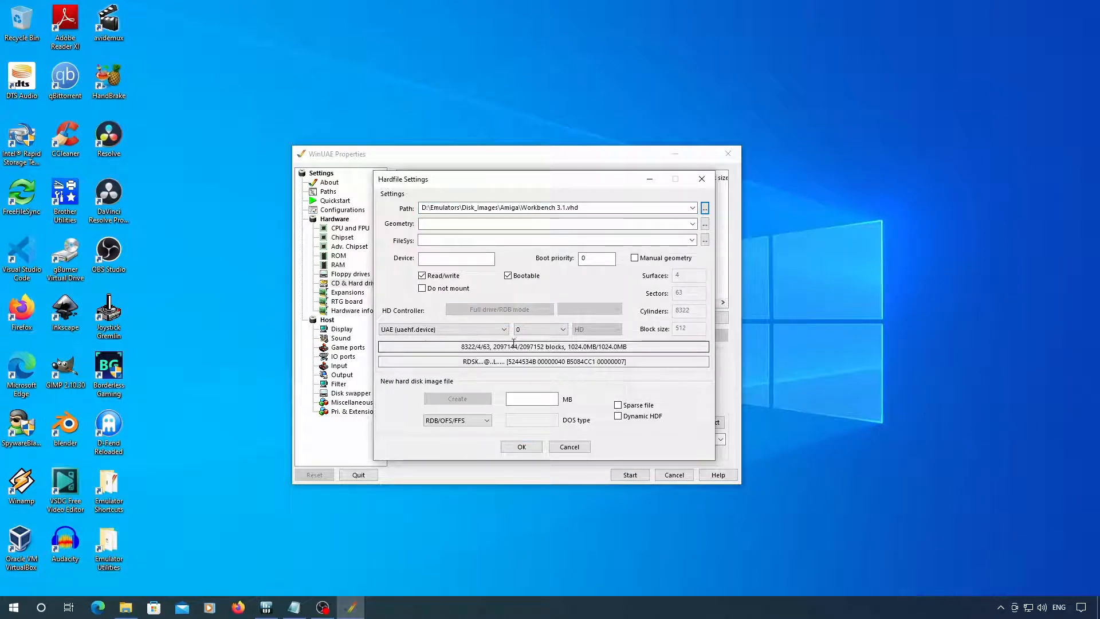
pyautogui.click(518, 449)
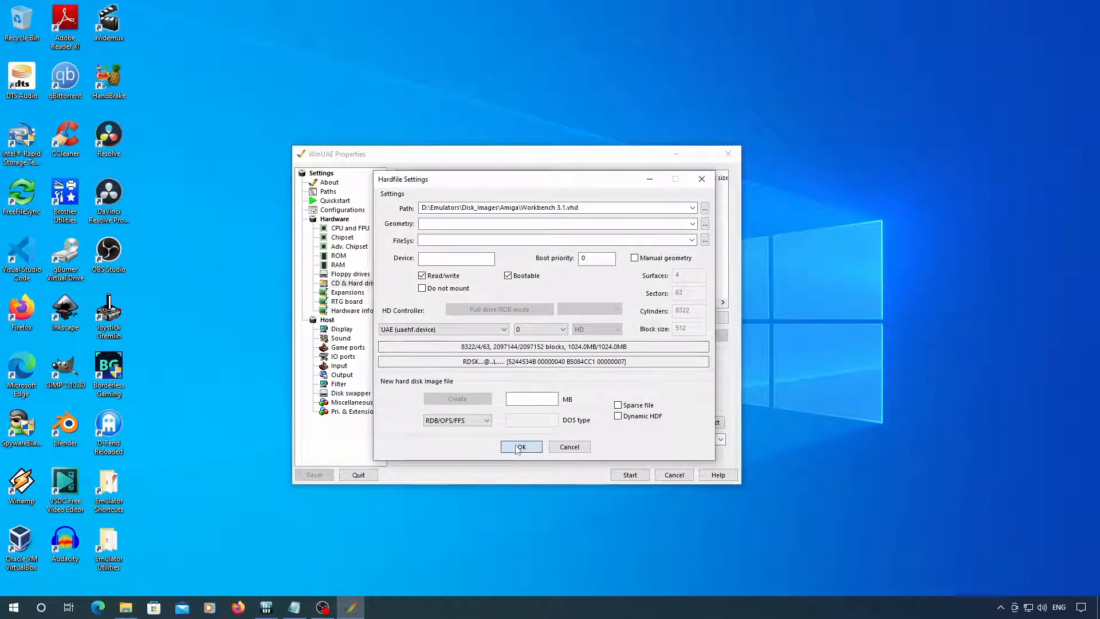
# Add the directory D:\Emulators\Disk_Images\Amiga\PC-3.1 as non-bootable device DH1 with the volume label PC
pyautogui.click(465, 315)
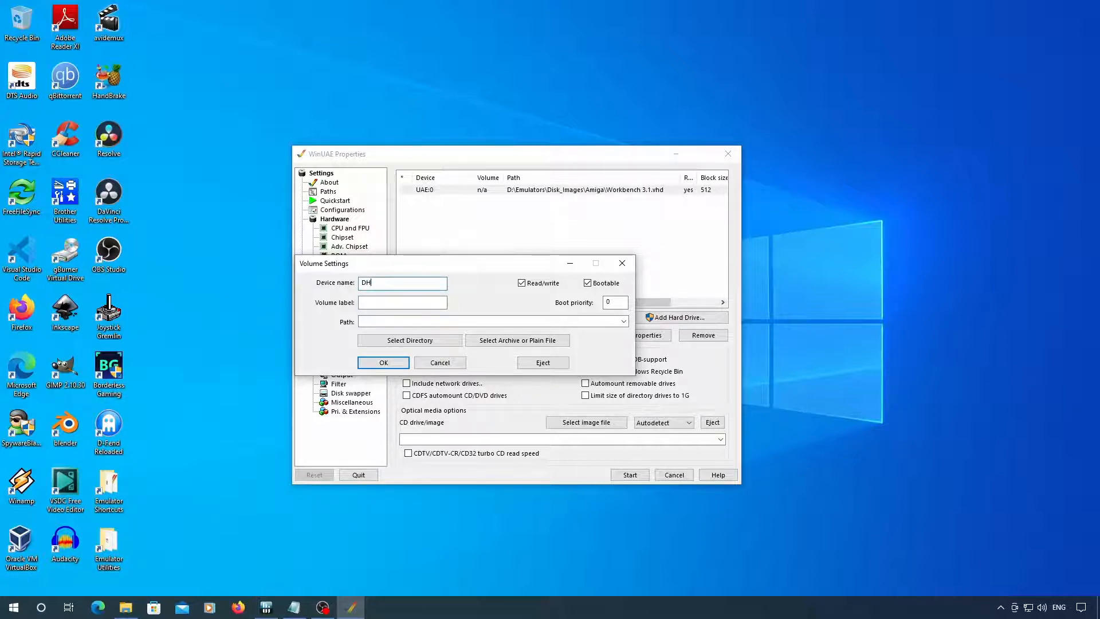
pyautogui.write('1')
pyautogui.click(376, 304)
pyautogui.click(375, 341)
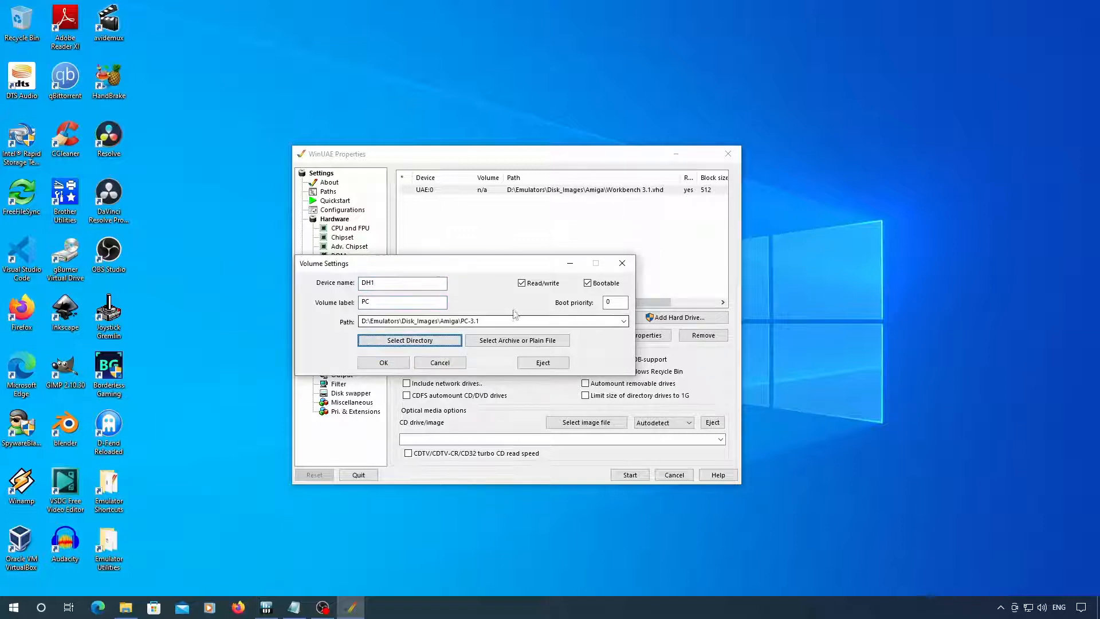
pyautogui.click(592, 280)
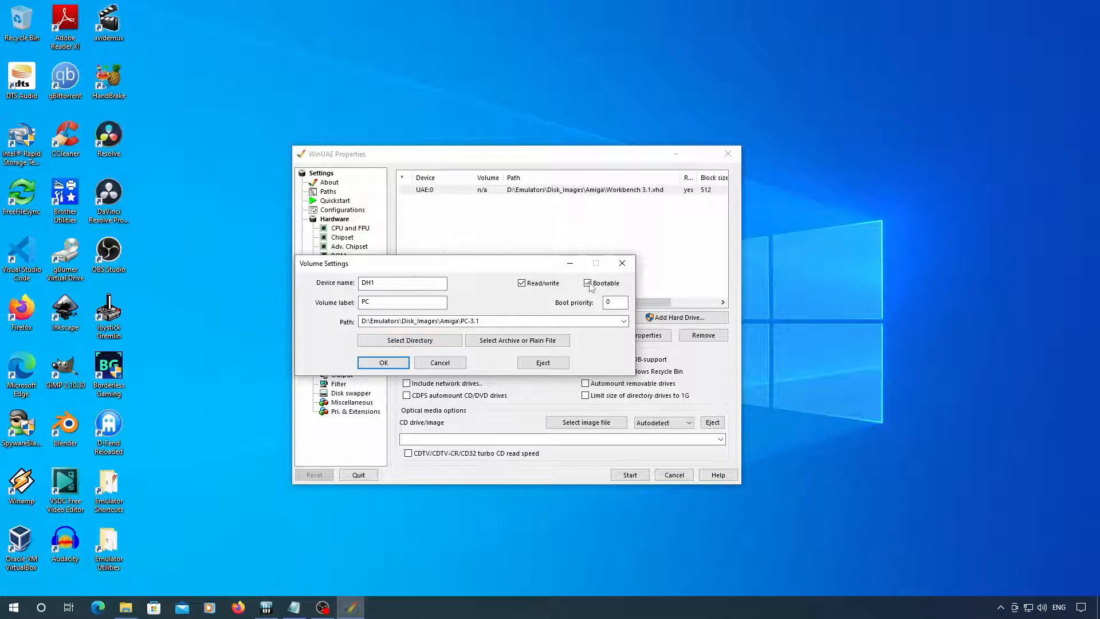
pyautogui.click(402, 363)
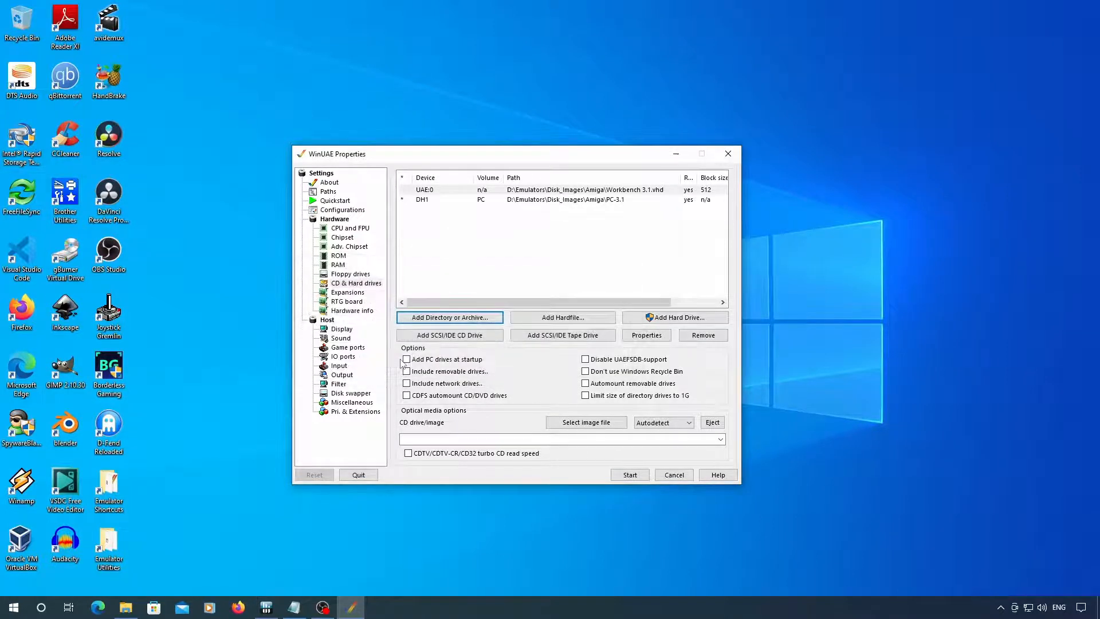
# Enable bsdsocket.library and add a UAE [Zorro III] RTG graphics card with an increased VRAM size
pyautogui.click(358, 293)
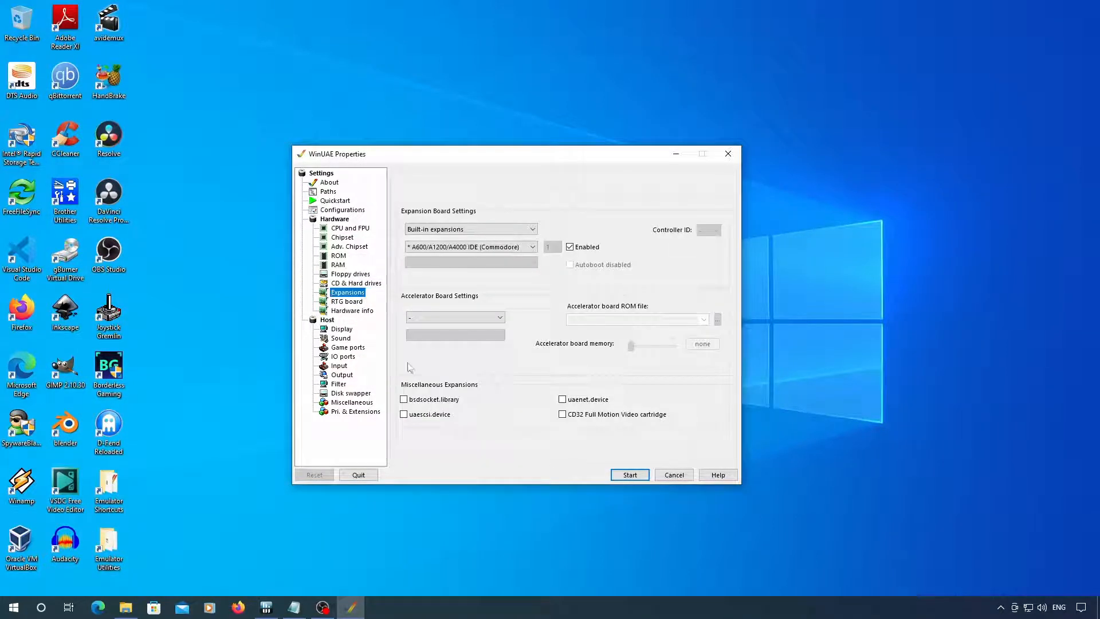
pyautogui.click(434, 400)
pyautogui.click(355, 303)
pyautogui.click(468, 247)
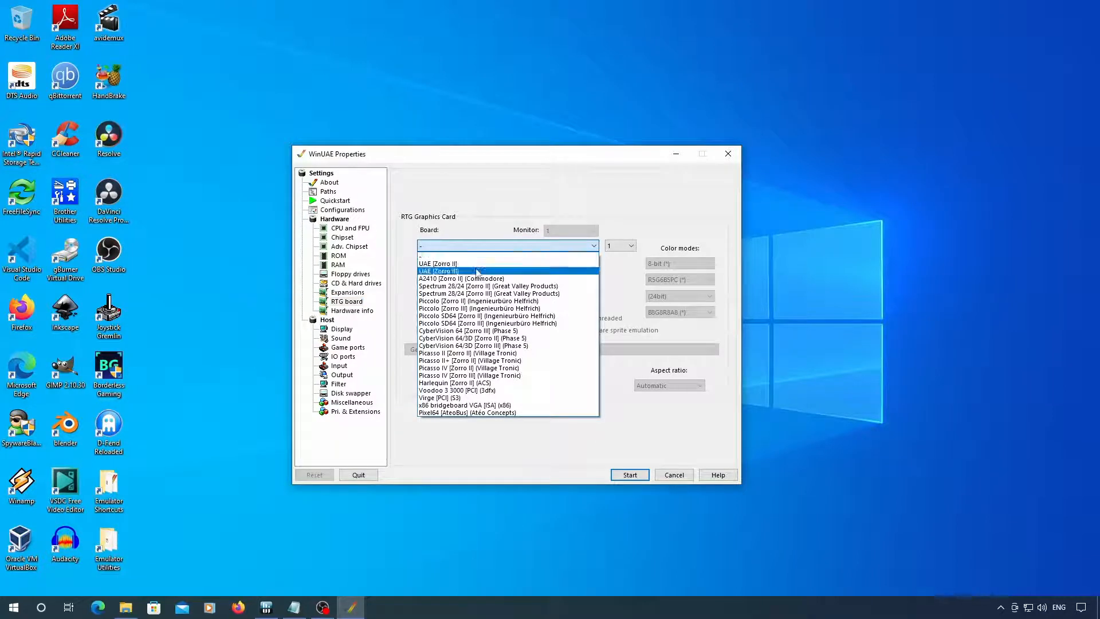
pyautogui.click(478, 271)
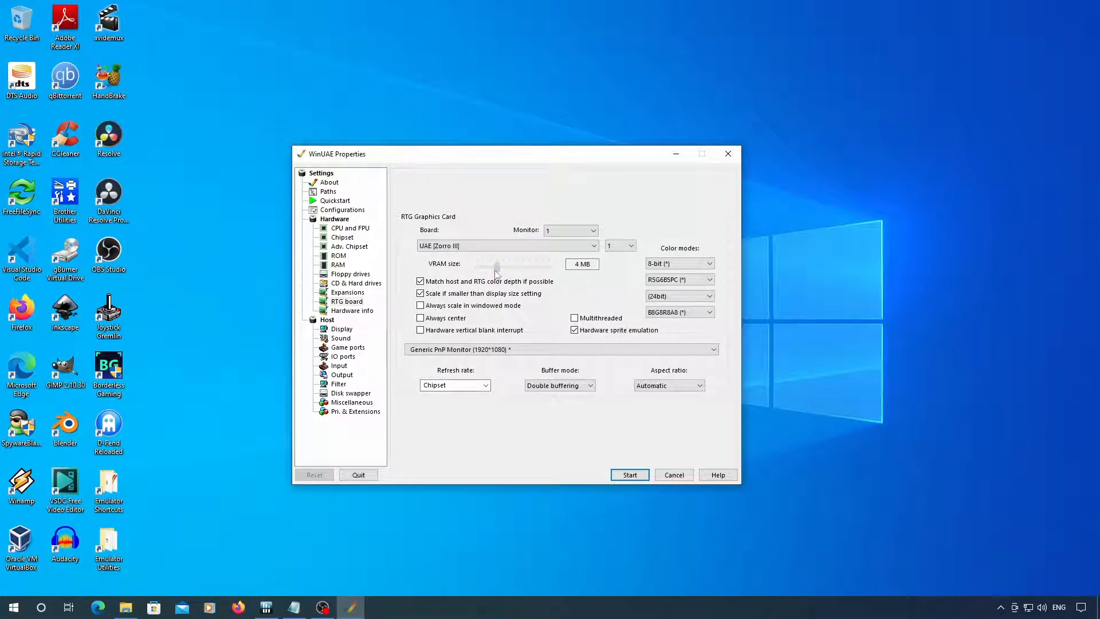
pyautogui.moveTo(507, 273); pyautogui.dragTo(514, 274)
# Enable clipboard sharing and save the configuration as Workbench 3.1
pyautogui.click(351, 402)
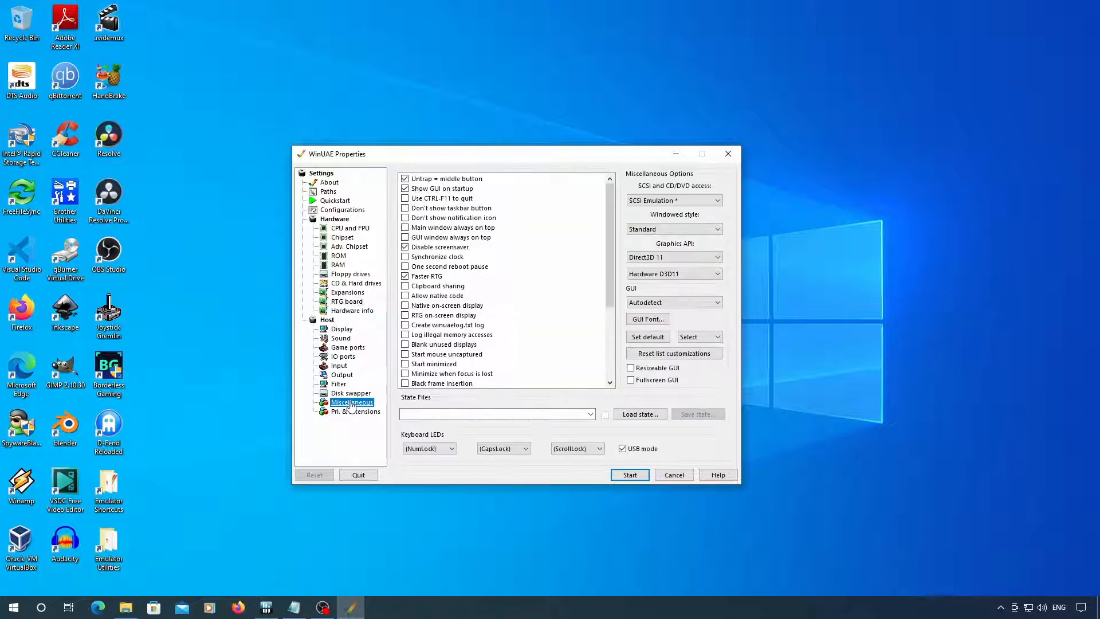
pyautogui.click(406, 286)
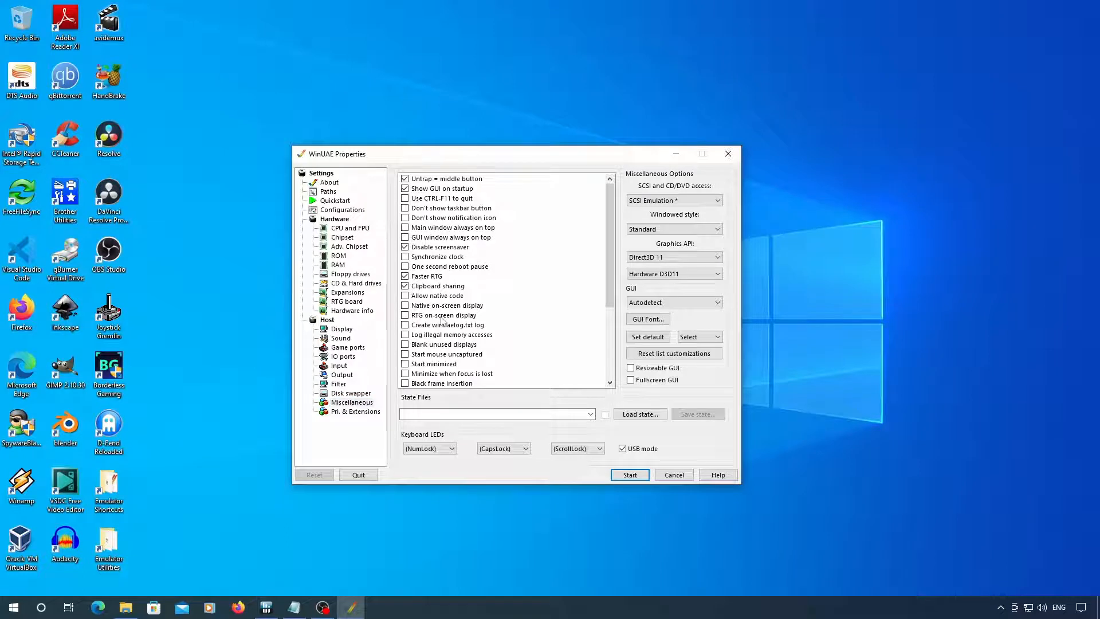
pyautogui.click(344, 210)
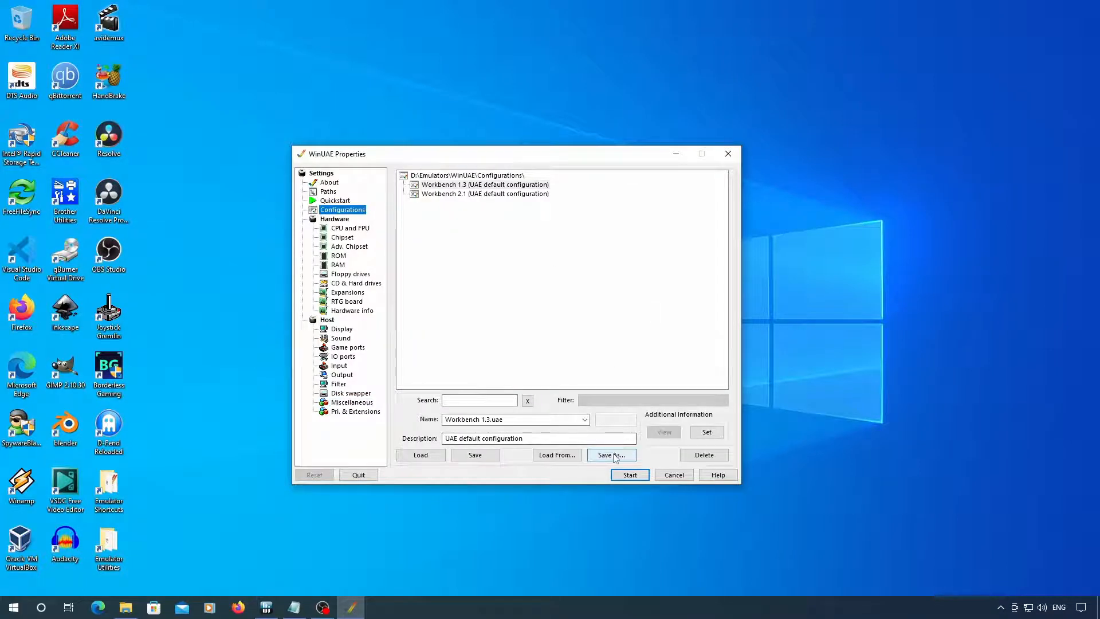
pyautogui.click(611, 455)
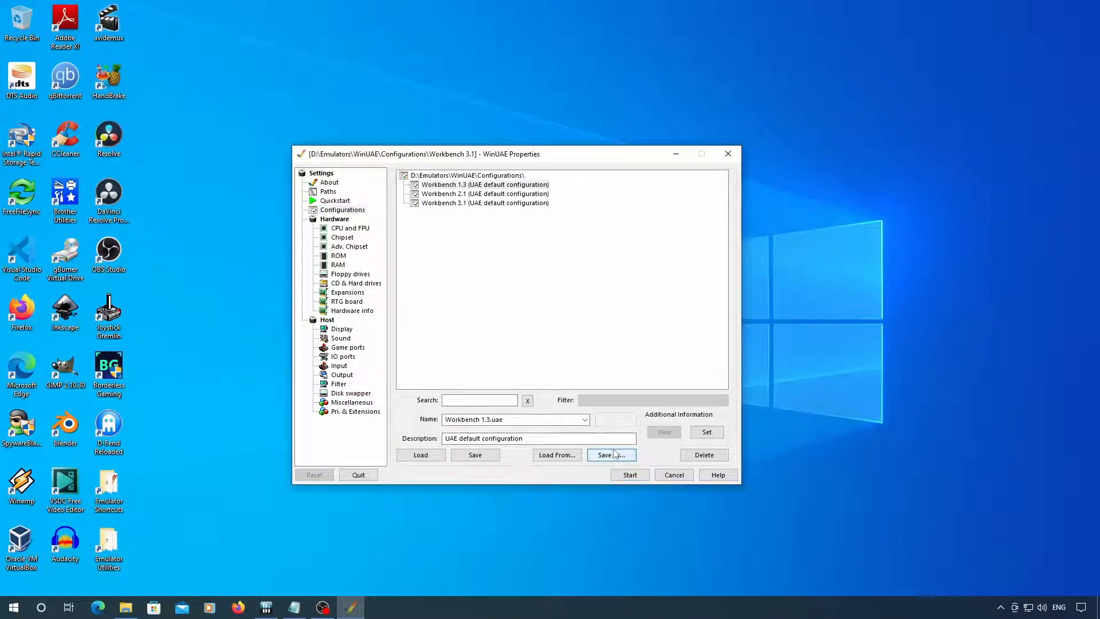
# Insert the Workbench 3.1 Install, Boot, Locale and Extras ADF images in DF0 to DF3 at 100% floppy speed and start the emulation
pyautogui.click(356, 275)
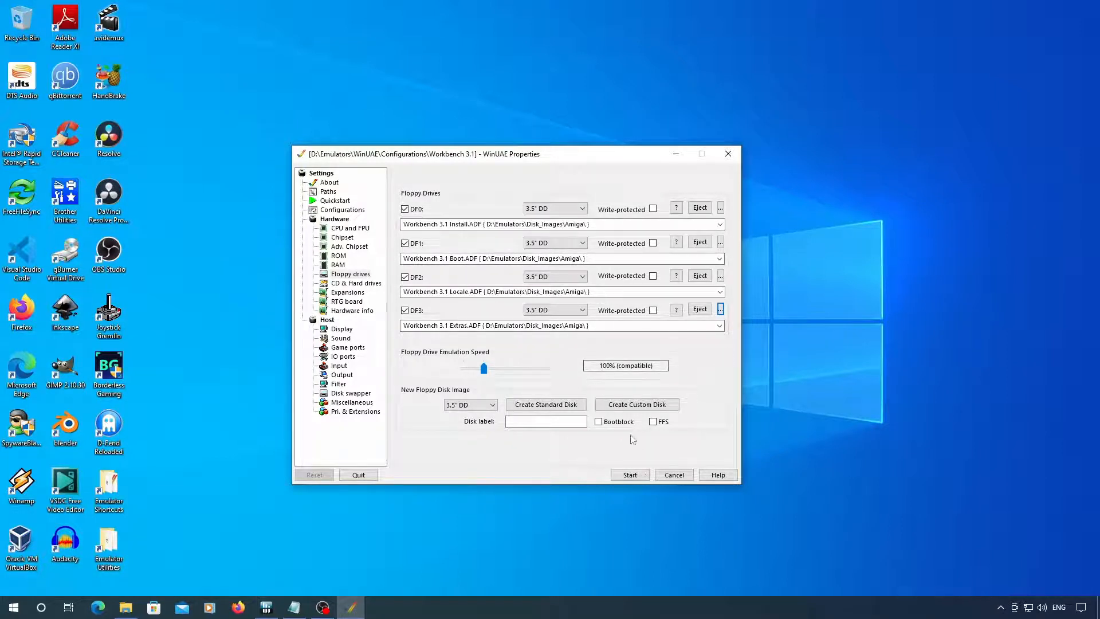
pyautogui.click(630, 476)
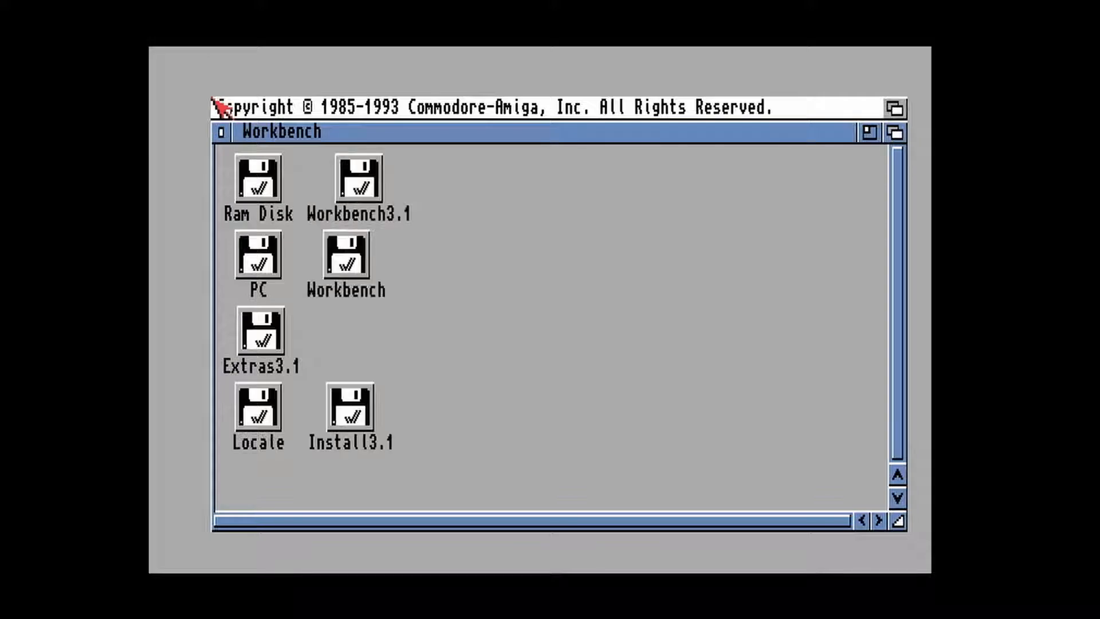
# Launch the English installer from the Install drawer of the Install3.1 disk
pyautogui.doubleClick(343, 388)
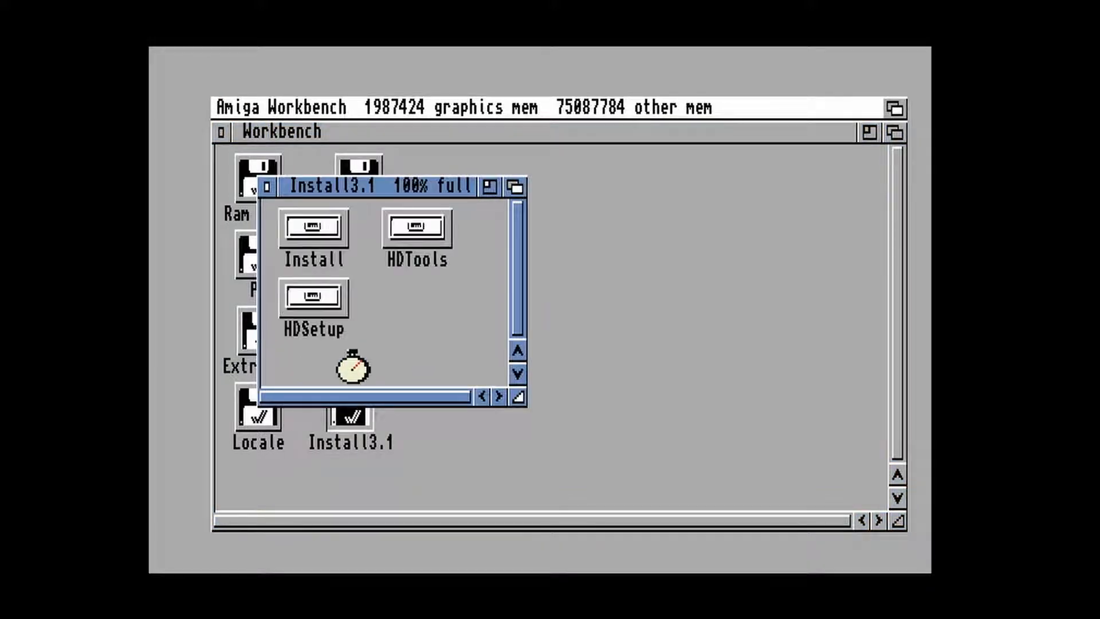
pyautogui.doubleClick(332, 223)
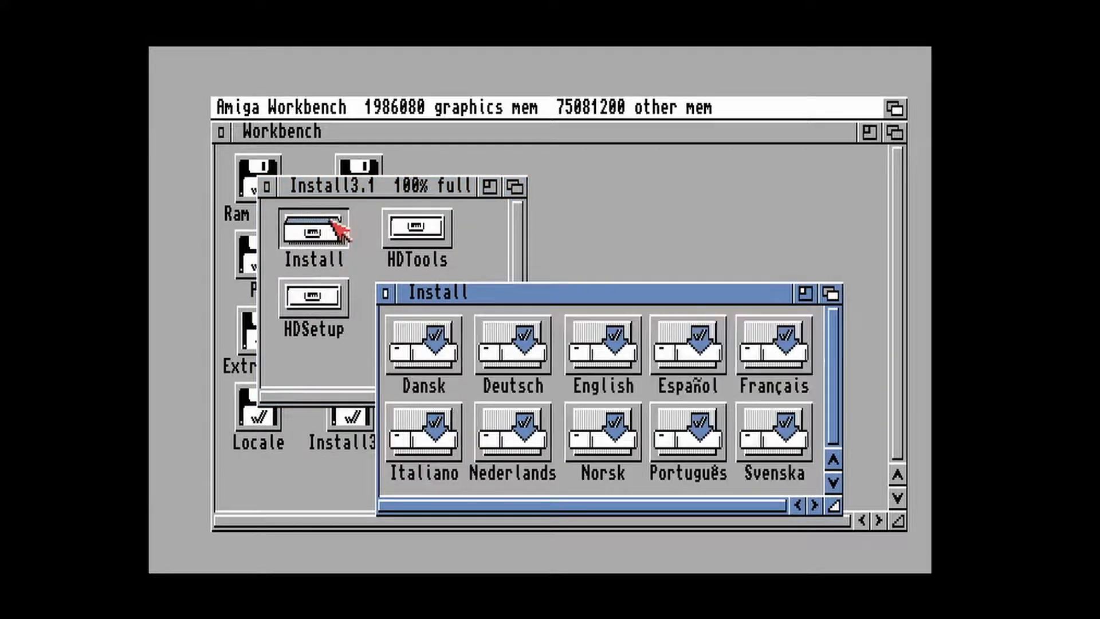
pyautogui.doubleClick(605, 360)
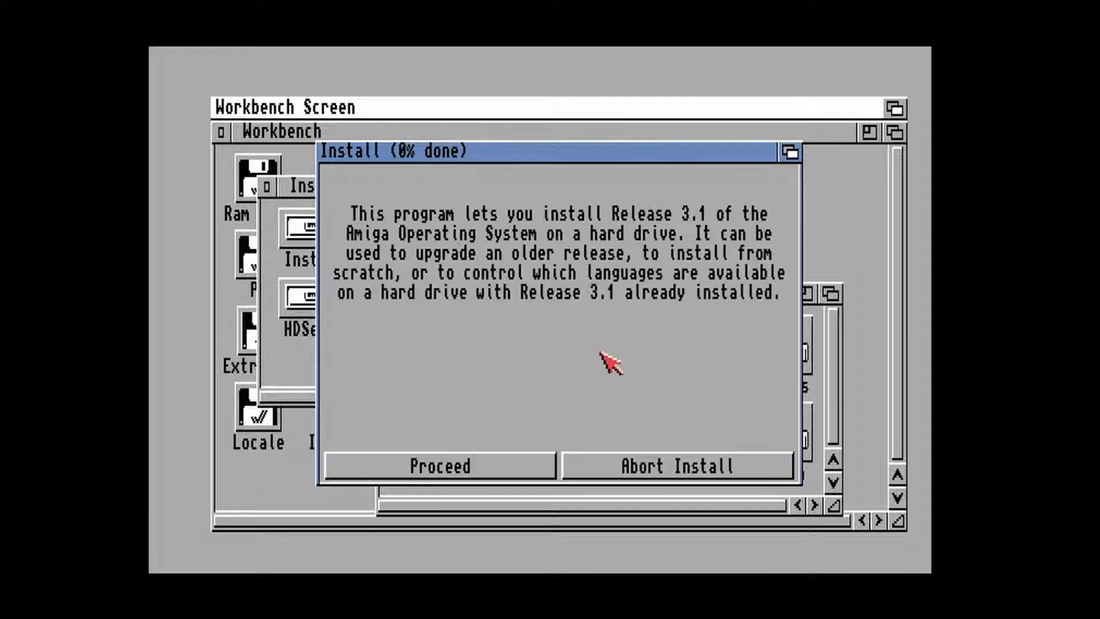
# Choose to install Release 3.1 as Intermediate User, for real and without logging, in the Workbench: partition
pyautogui.click(475, 459)
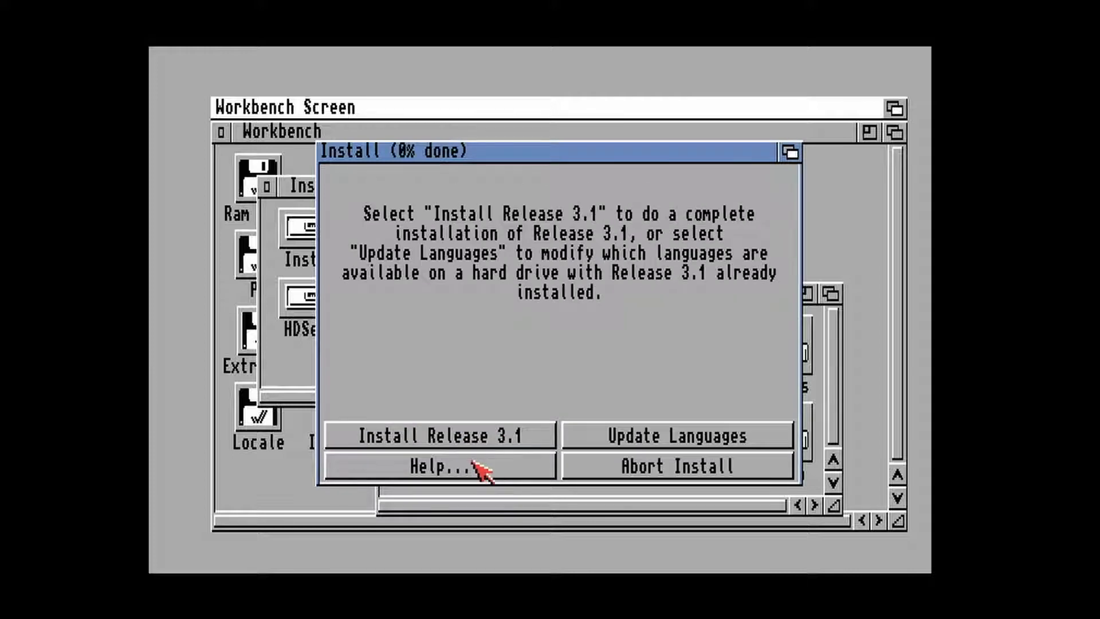
pyautogui.click(490, 440)
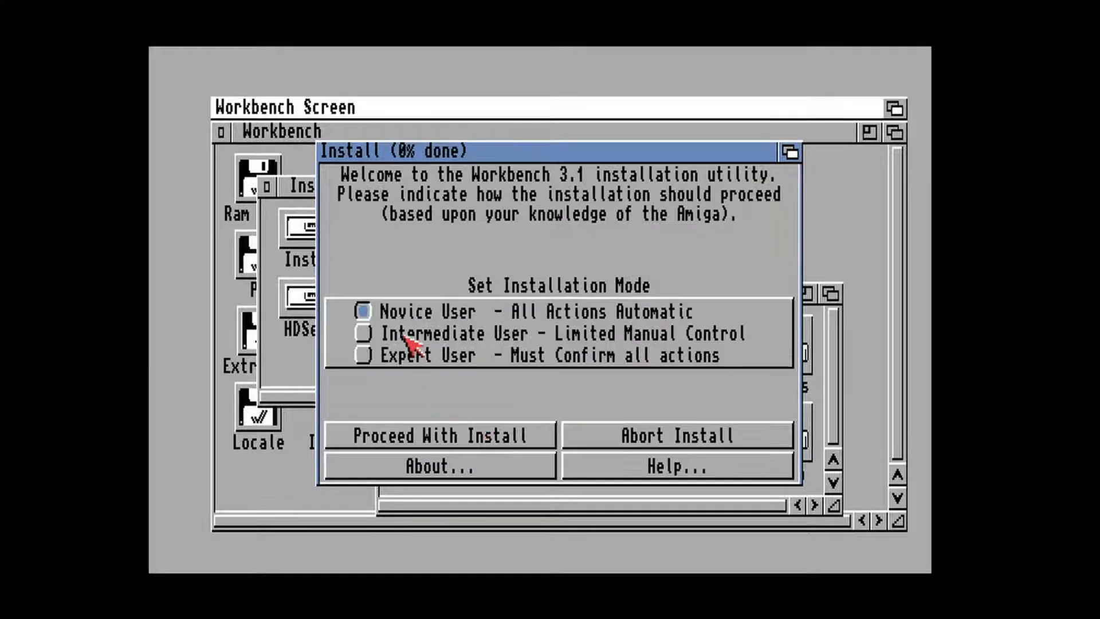
pyautogui.click(362, 333)
pyautogui.click(393, 438)
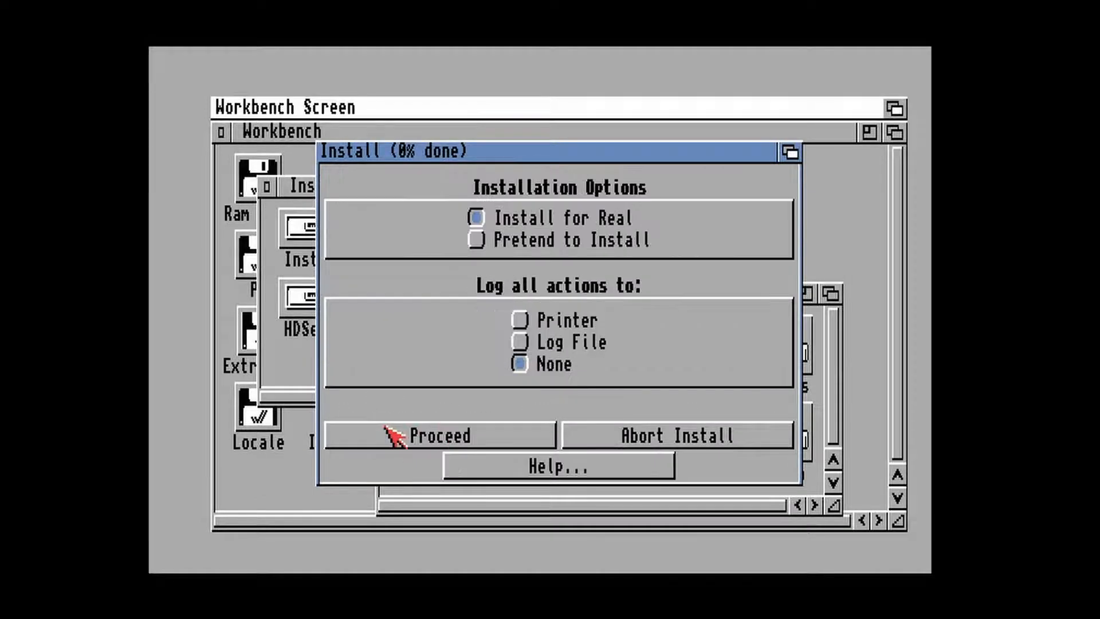
pyautogui.click(394, 437)
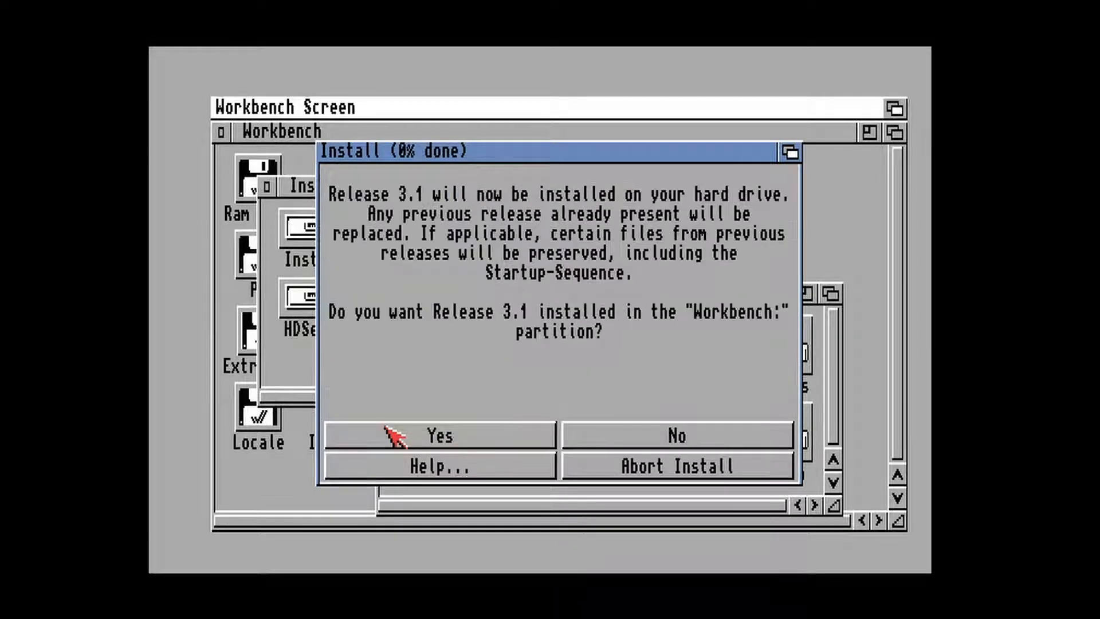
pyautogui.click(395, 437)
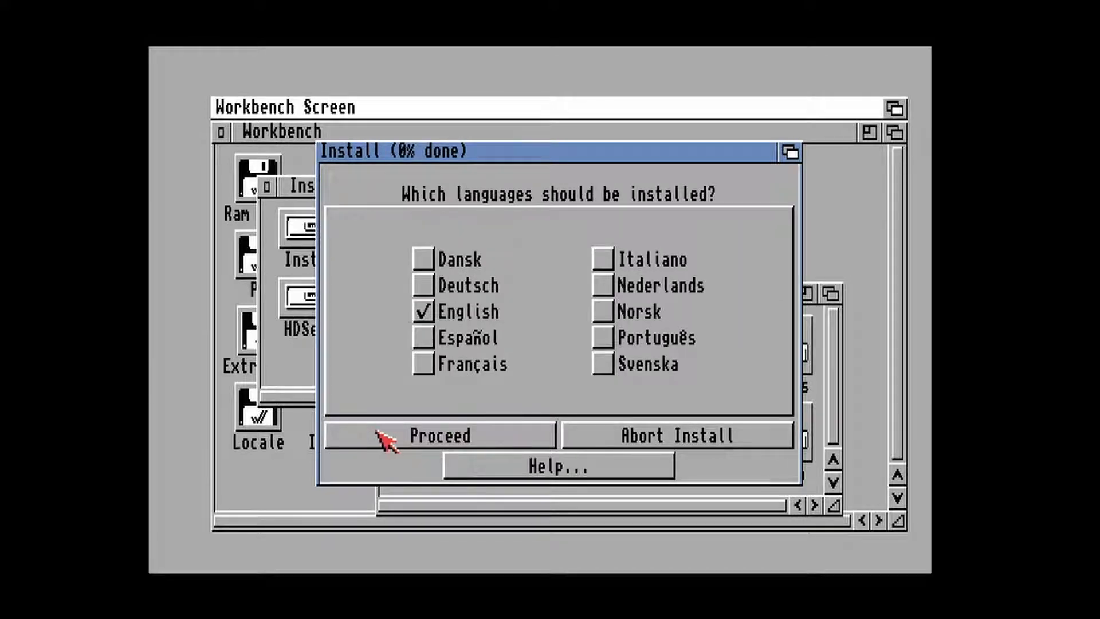
# Accept English as the installed language and select the Epson, HP and PostScript printer drivers
pyautogui.click(384, 438)
pyautogui.click(372, 318)
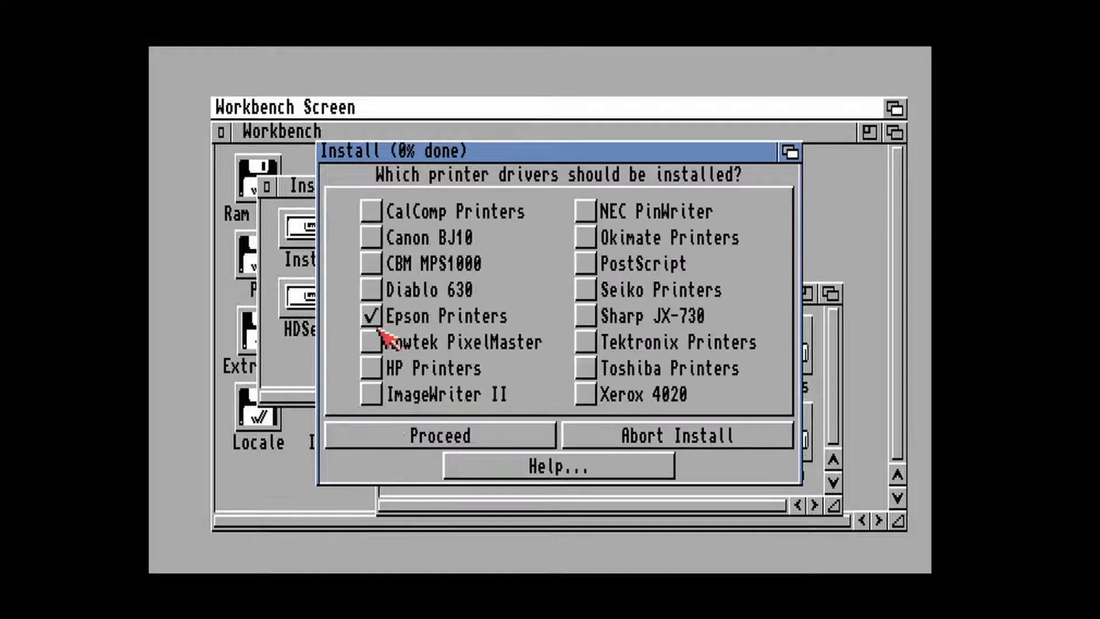
pyautogui.click(381, 367)
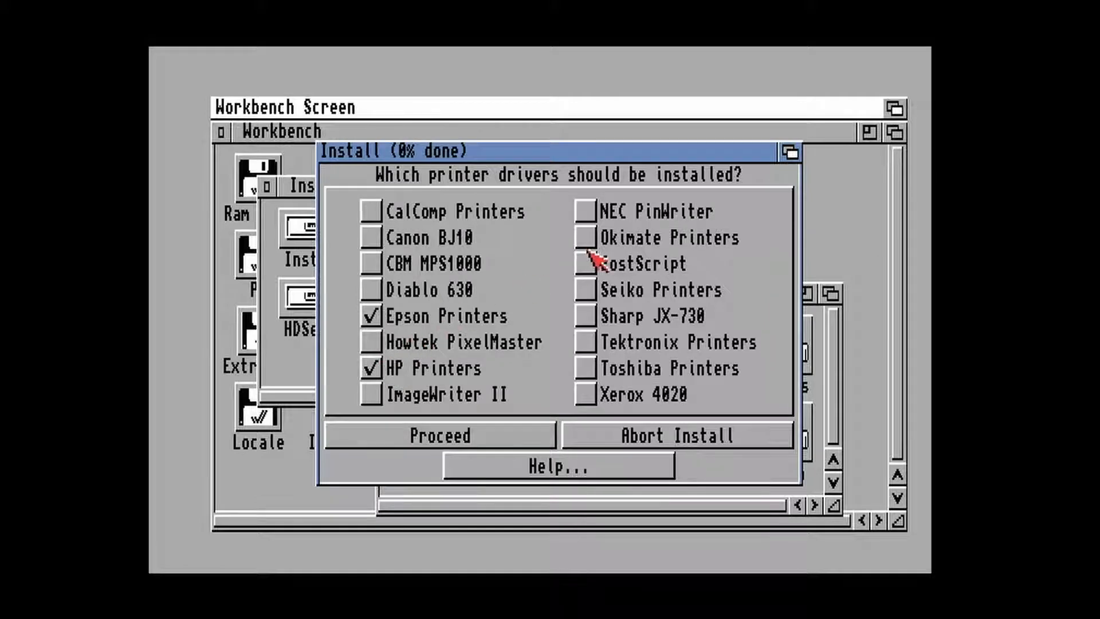
pyautogui.click(593, 272)
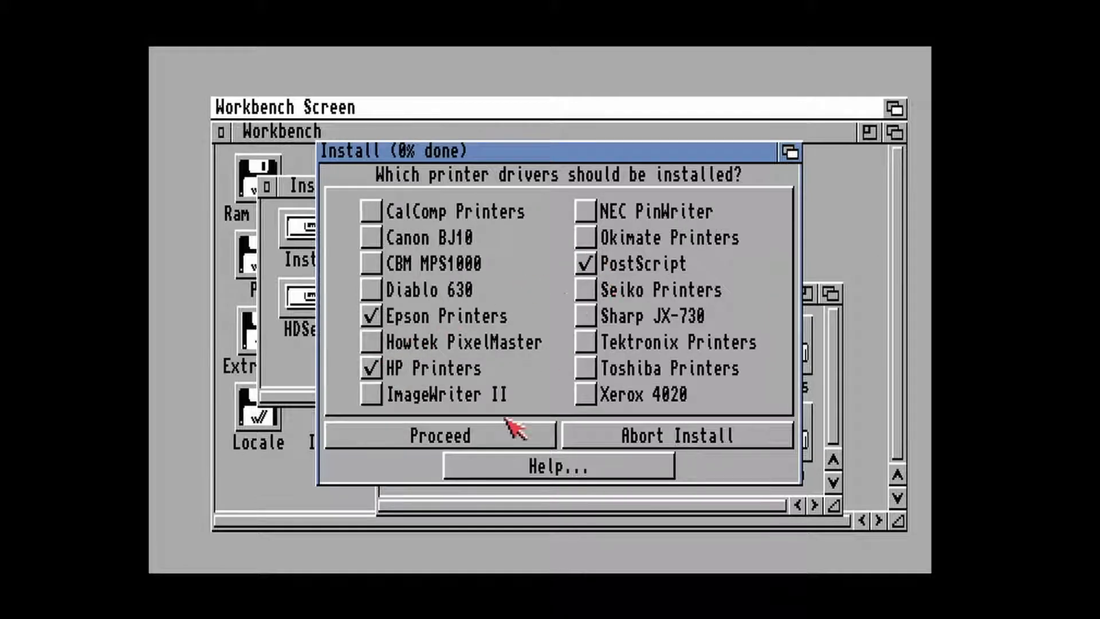
pyautogui.click(376, 434)
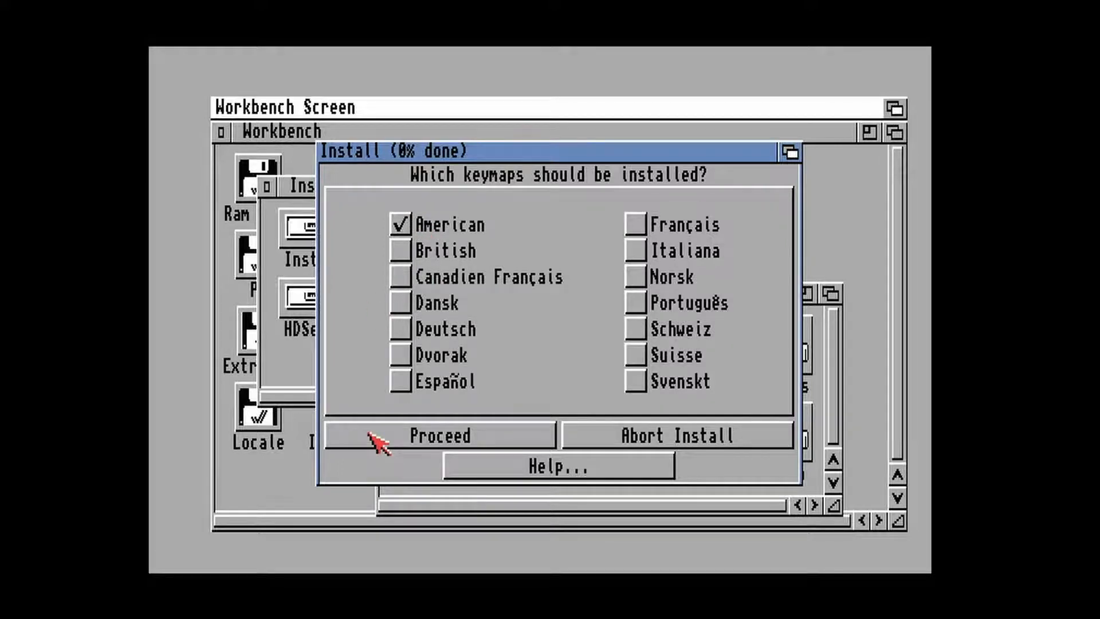
# Keep the American keymap and insert the Workbench 3.1 Fonts and Storage ADF images in DF1 and DF2 to continue installing
pyautogui.click(378, 438)
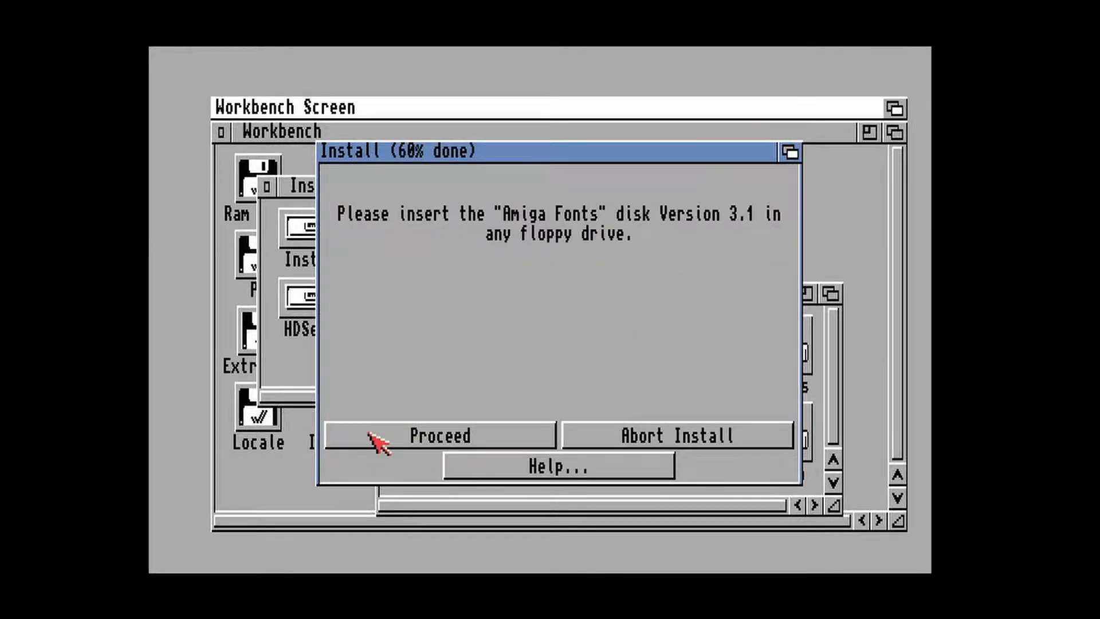
pyautogui.press('F12')
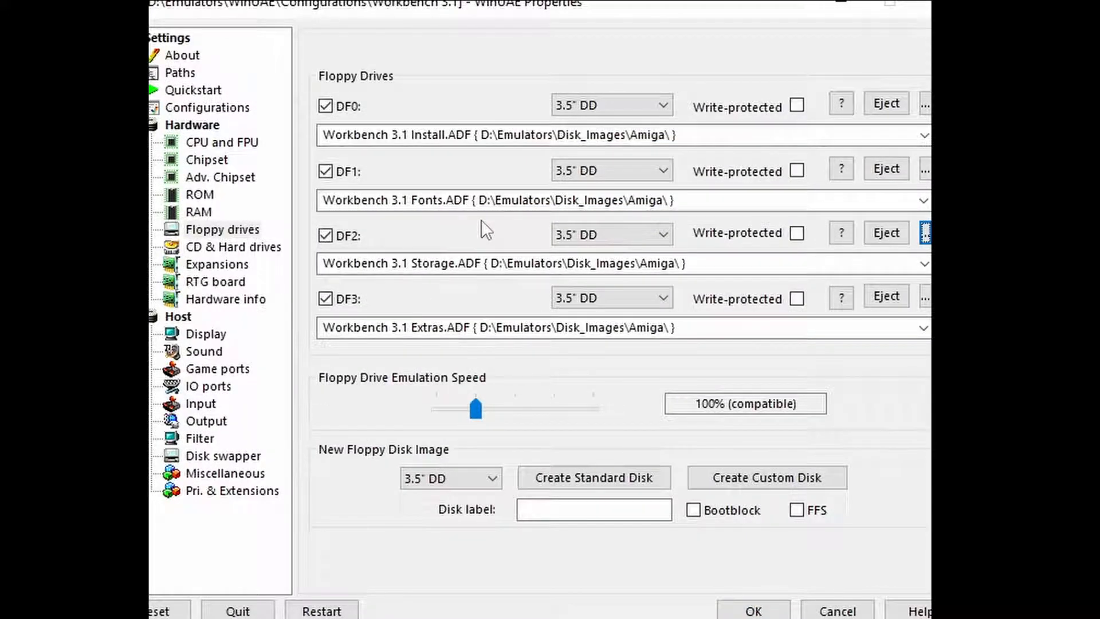
pyautogui.click(754, 610)
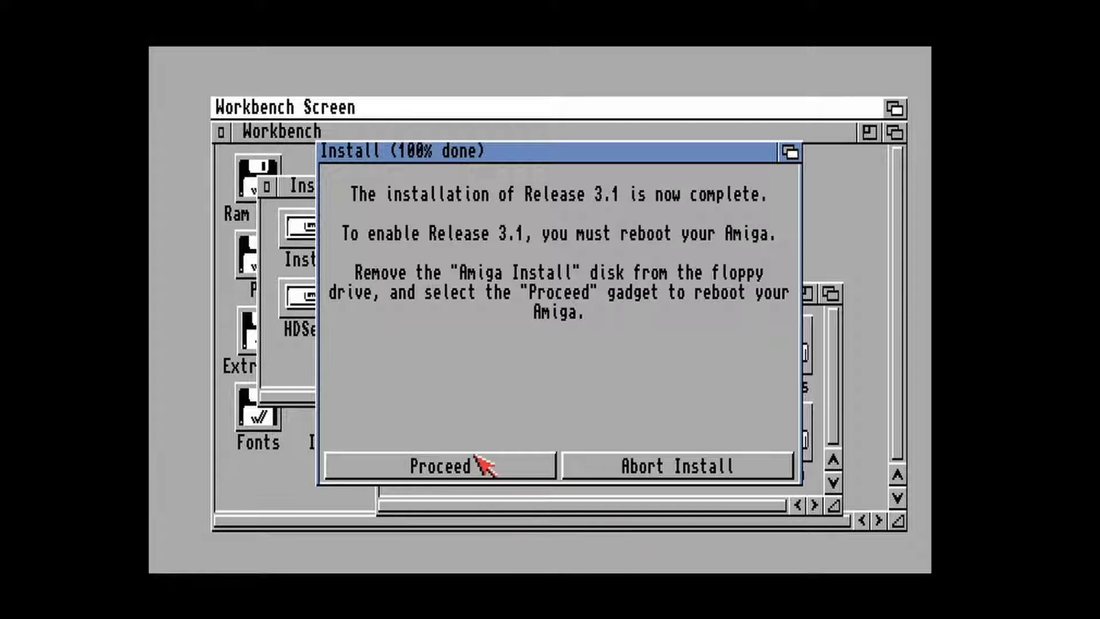
# Eject the disk images from DF0 to DF3 and let the installer reboot the Amiga
pyautogui.press('F12')
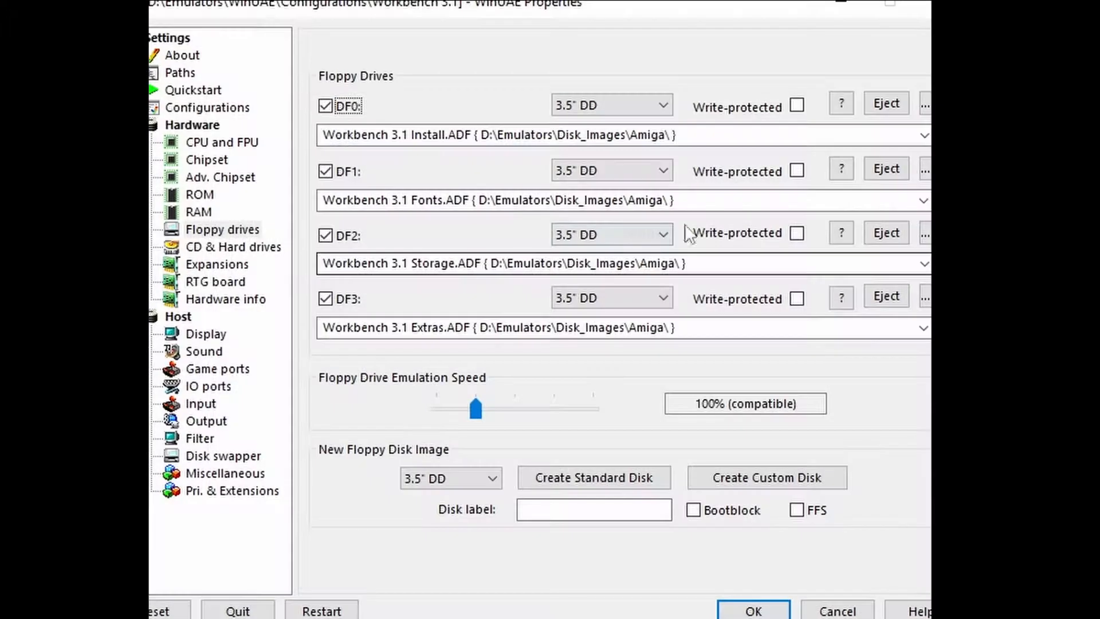
pyautogui.click(887, 104)
pyautogui.click(888, 169)
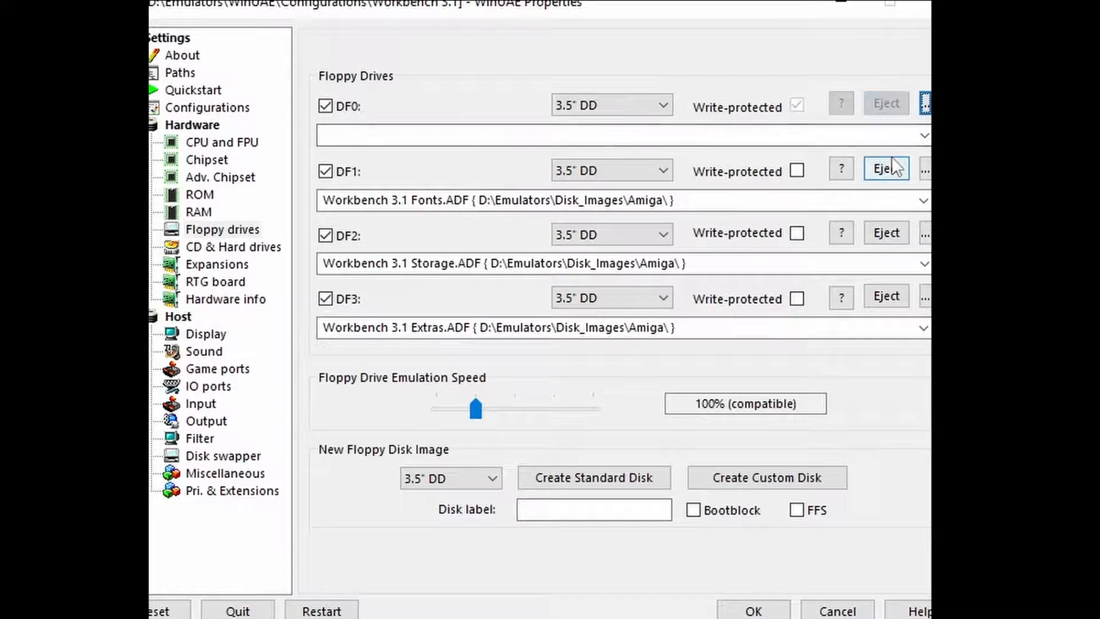
pyautogui.click(887, 232)
pyautogui.click(887, 296)
pyautogui.click(754, 611)
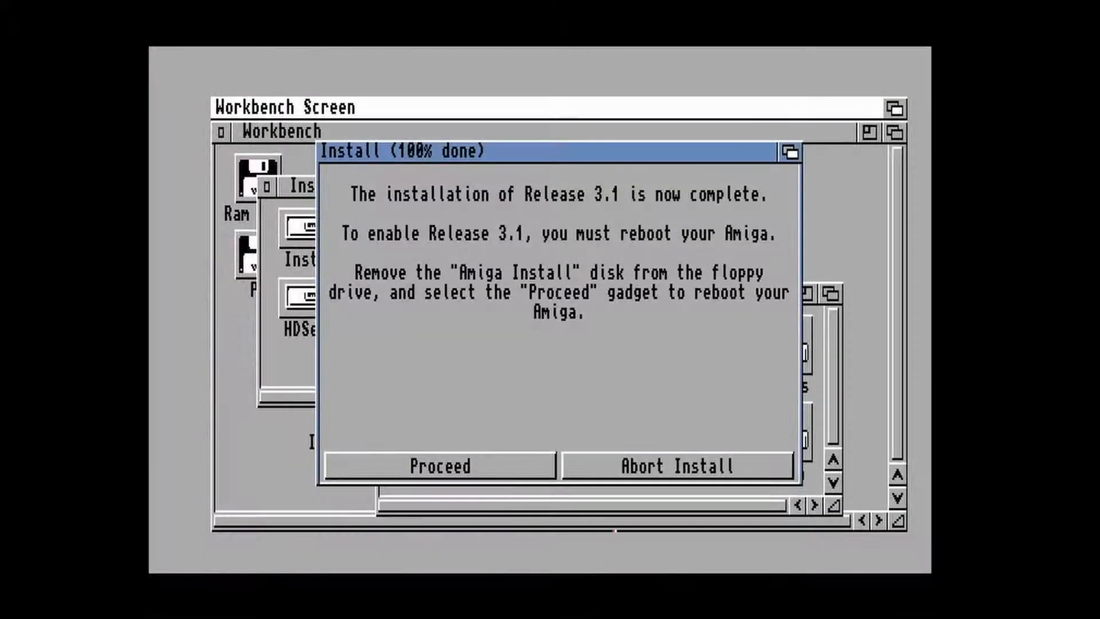
pyautogui.click(363, 473)
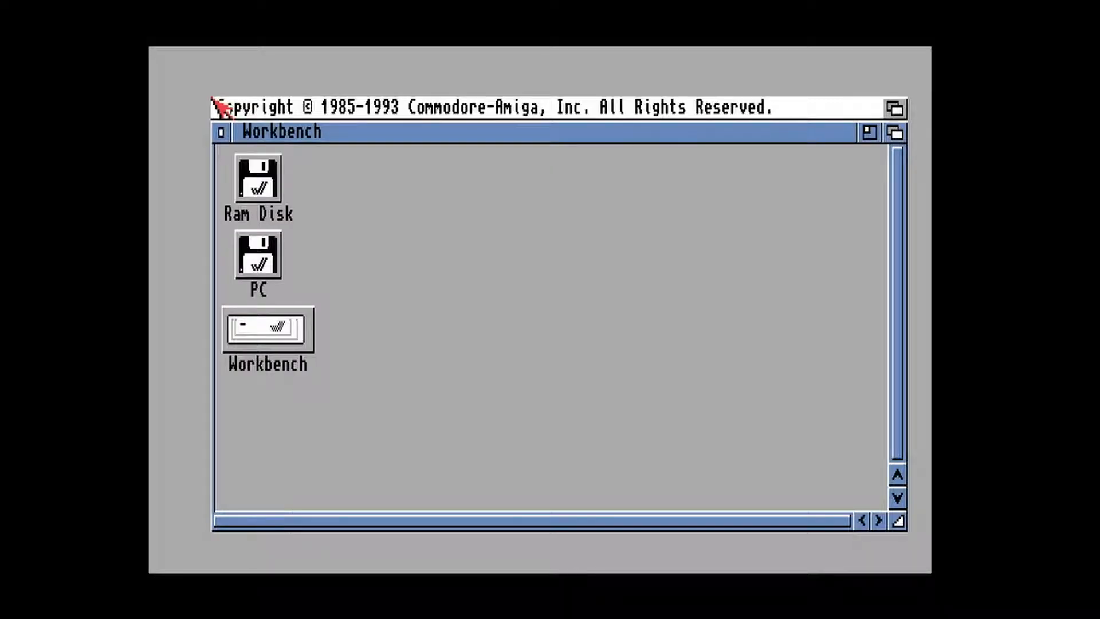
# Turn the Workbench window into a backdrop and snapshot all of its icons
pyautogui.rightClick(294, 105)
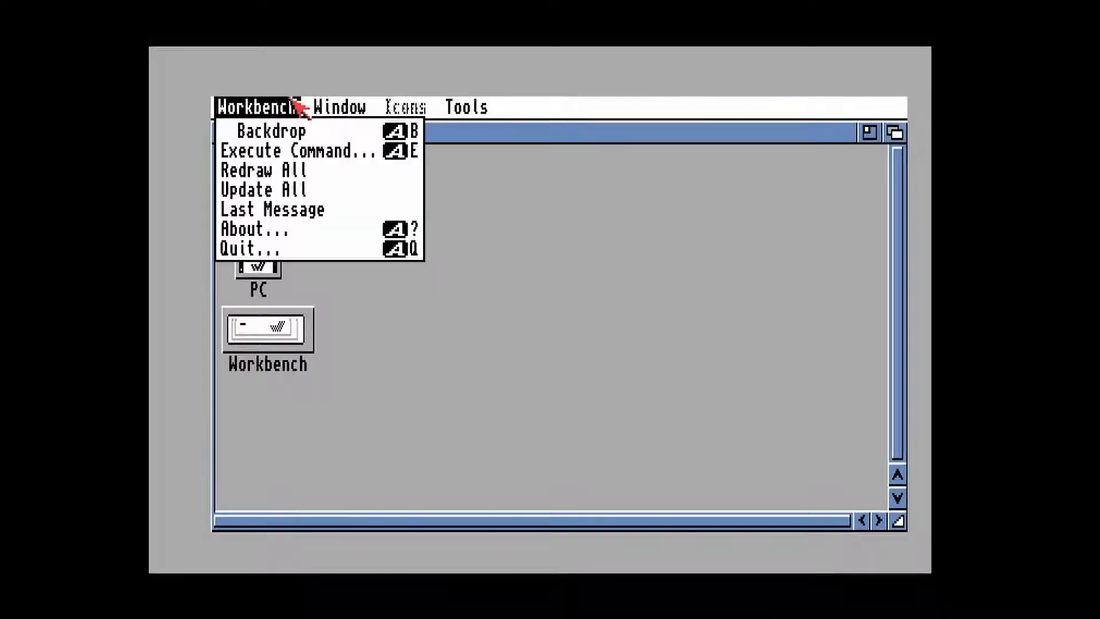
pyautogui.rightClick(289, 130)
pyautogui.rightClick(309, 115)
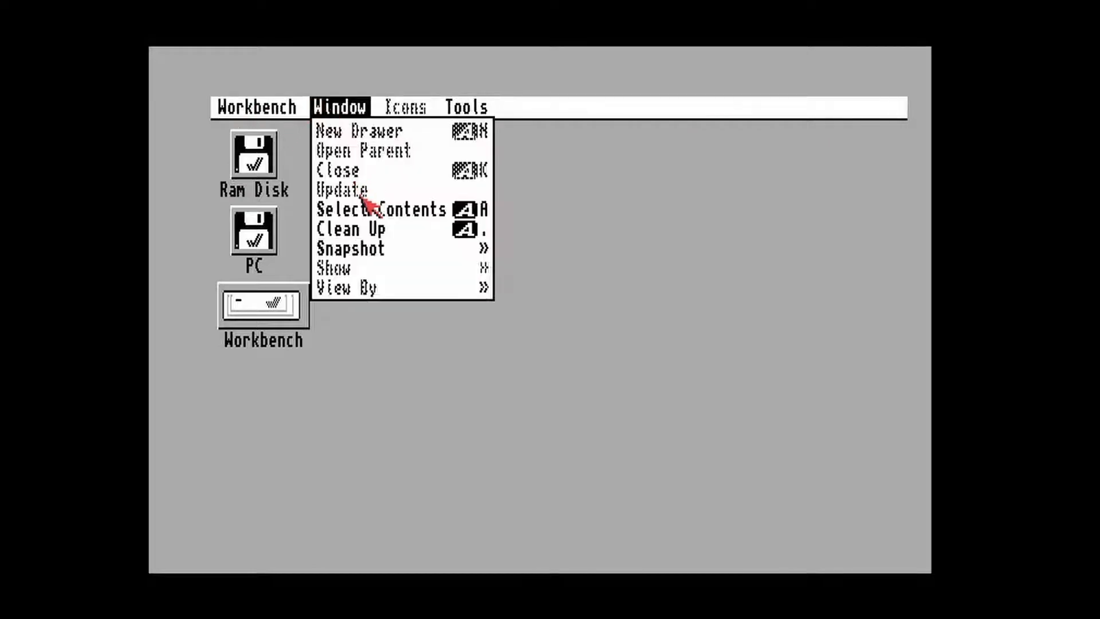
pyautogui.moveTo(418, 248)
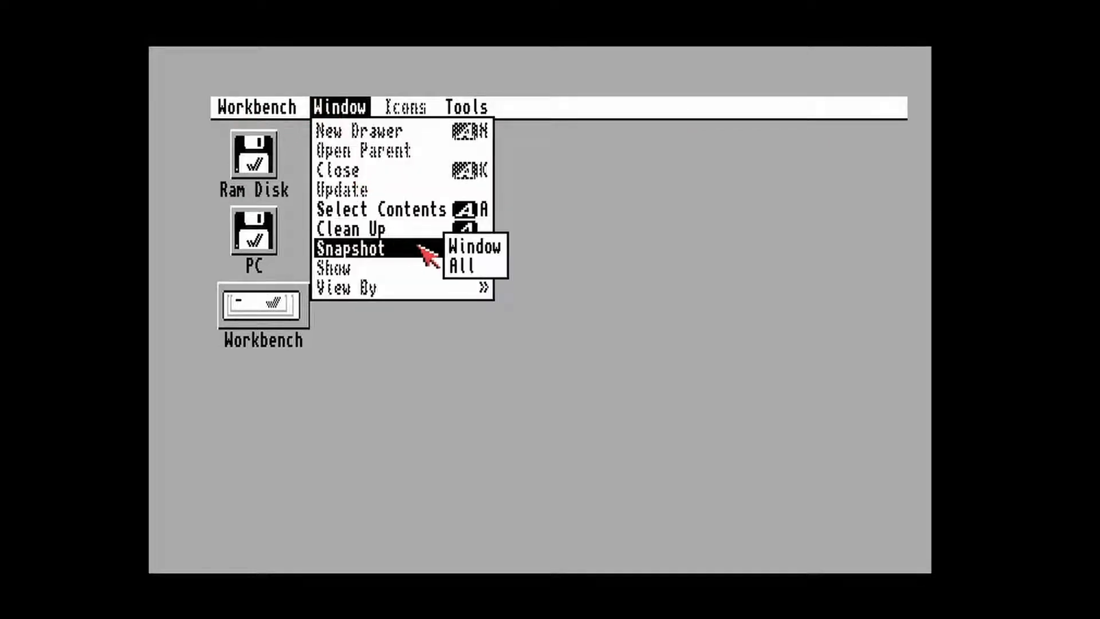
pyautogui.rightClick(471, 259)
# Save NTSC:High Res Laced as the screen mode in the Workbench partition's Prefs drawer and close the drawer
pyautogui.doubleClick(306, 289)
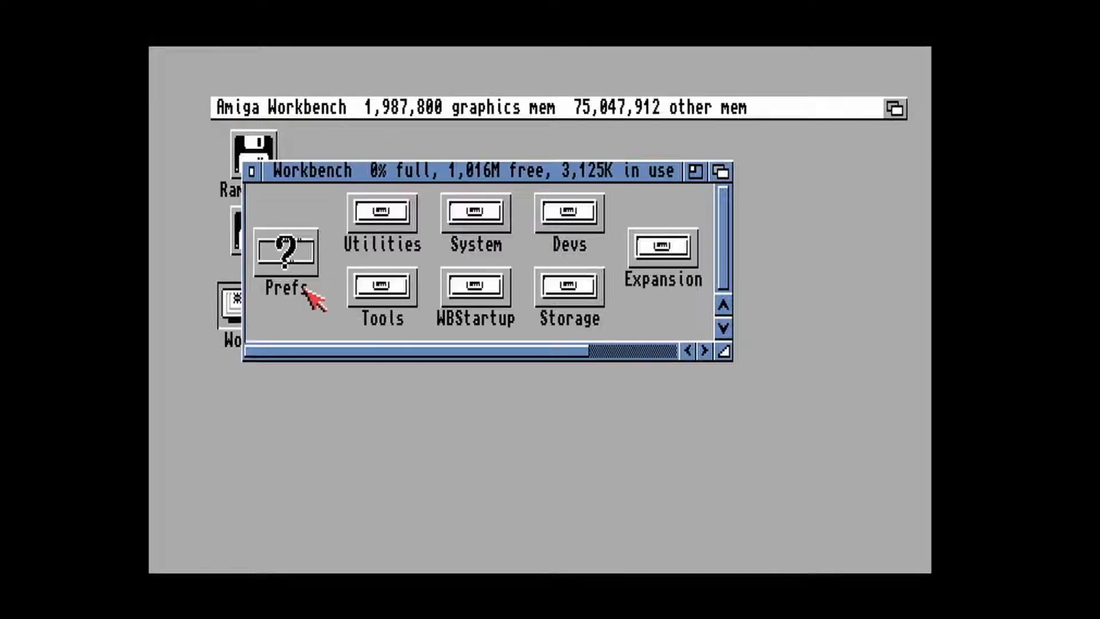
pyautogui.doubleClick(310, 268)
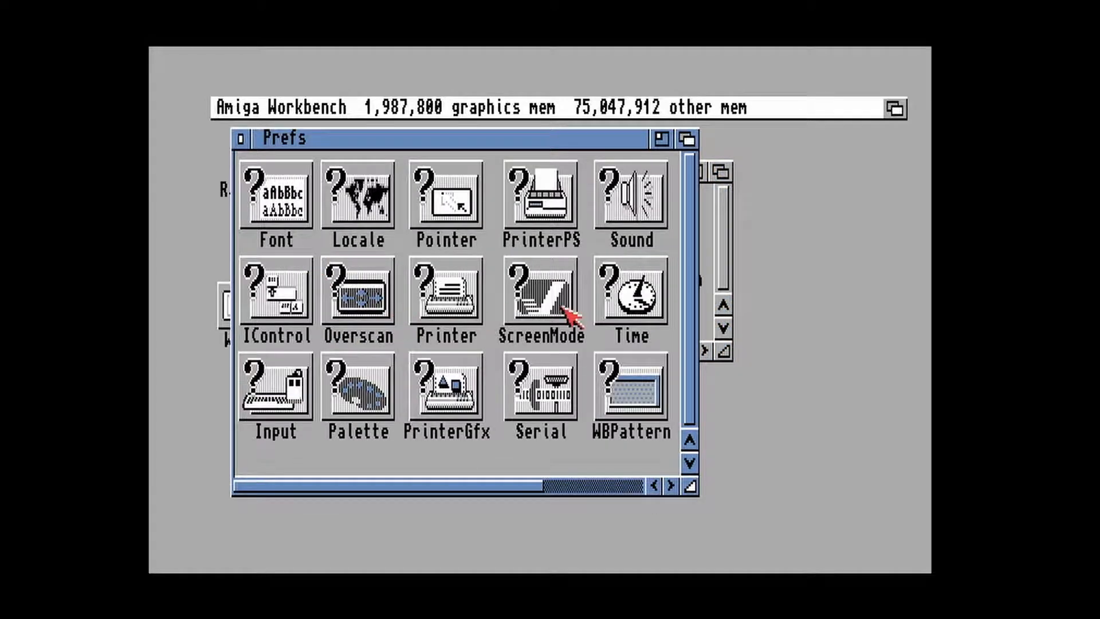
pyautogui.doubleClick(564, 307)
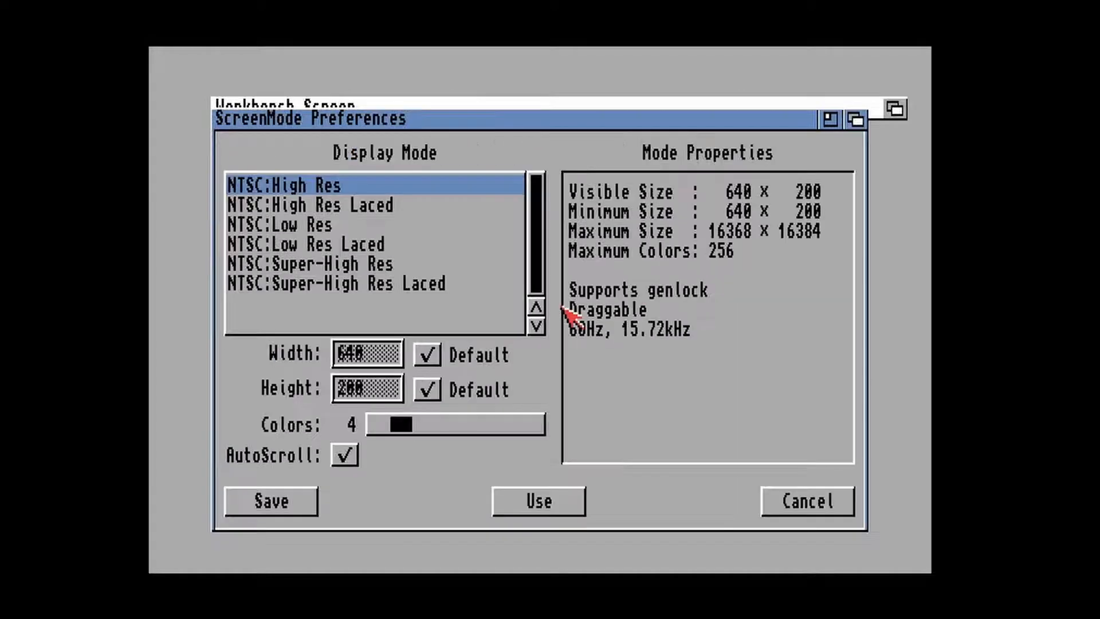
pyautogui.click(390, 207)
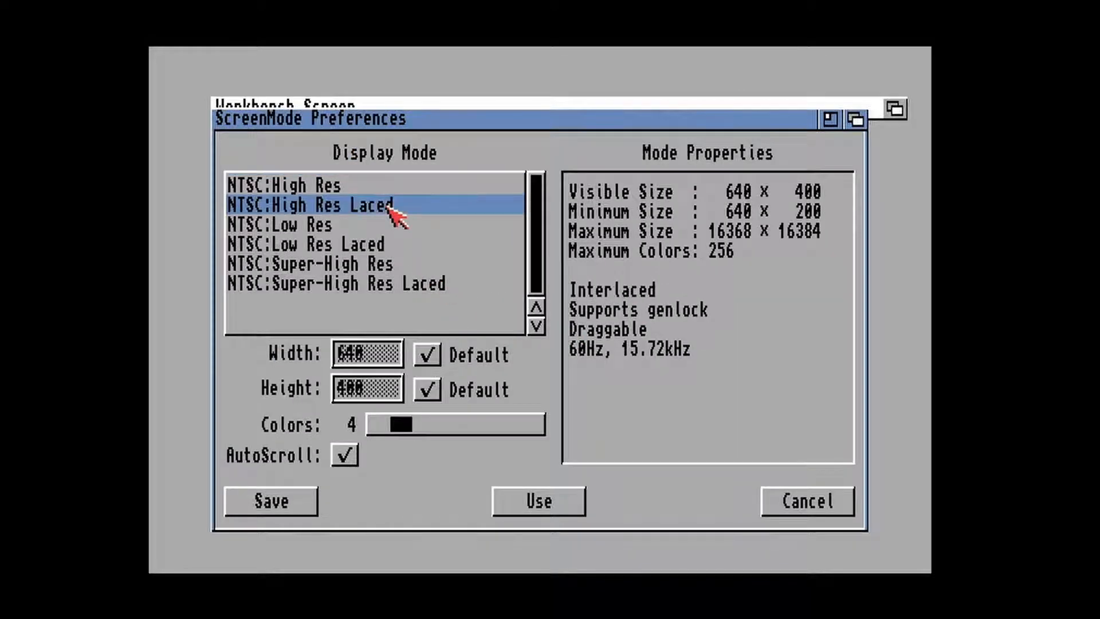
pyautogui.click(293, 500)
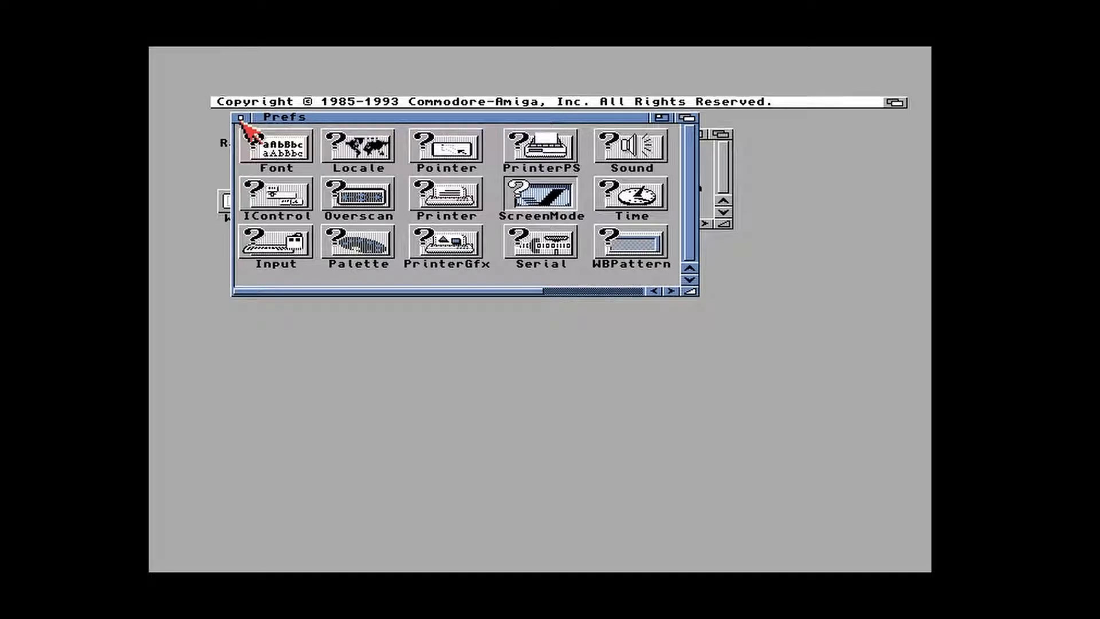
pyautogui.click(242, 118)
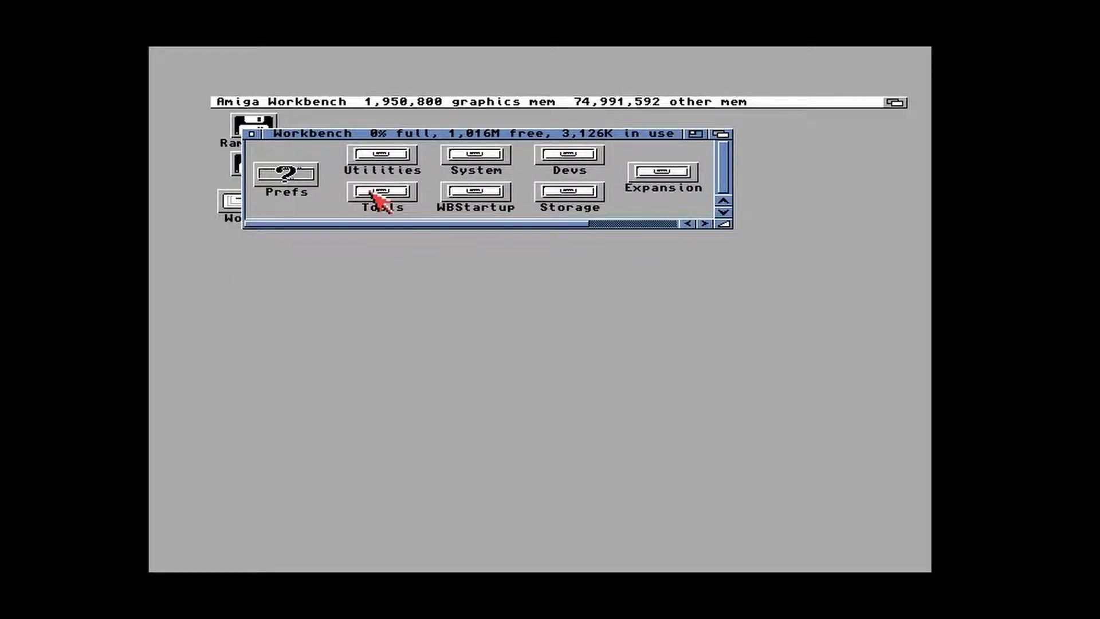
# Open the Commodities drawer inside Tools, moving both drawer windows down so the Workbench drawer stays accessible
pyautogui.doubleClick(370, 195)
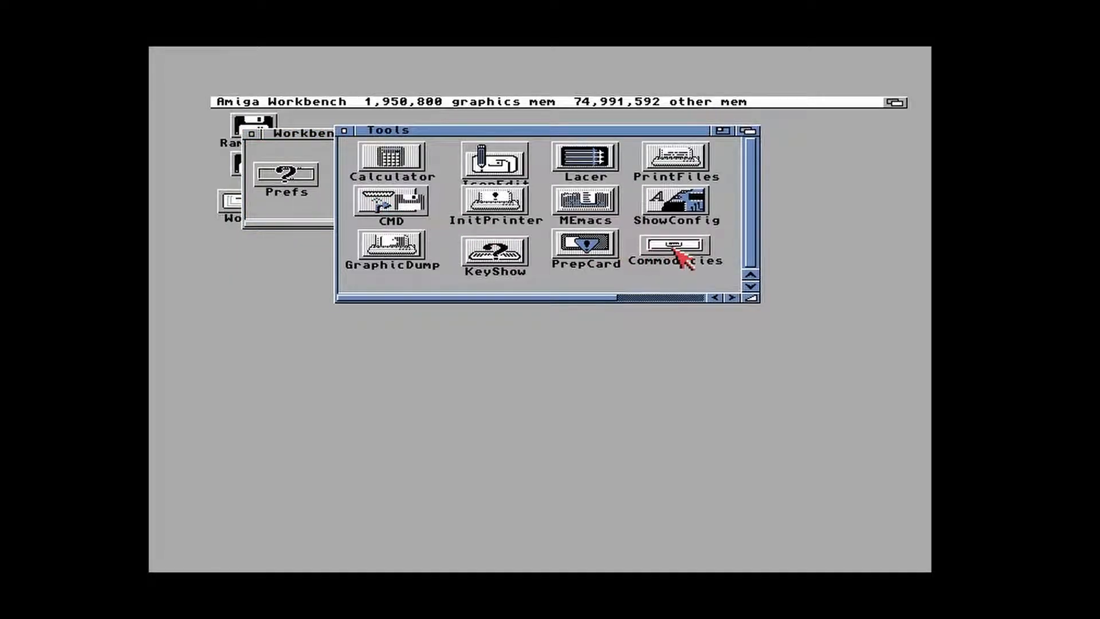
pyautogui.moveTo(518, 137); pyautogui.dragTo(483, 312)
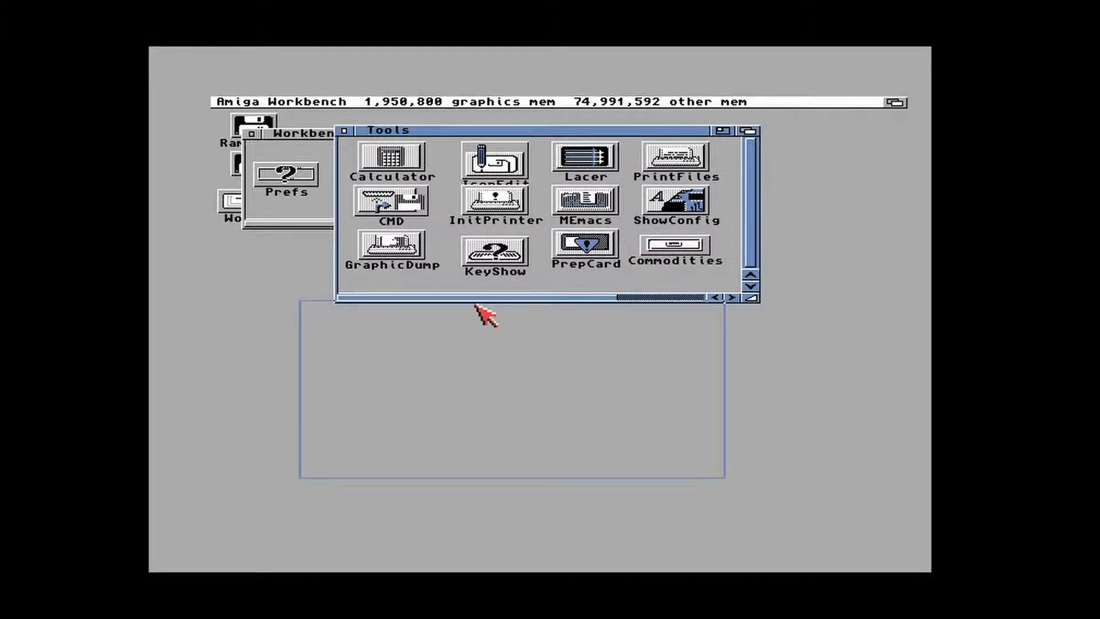
pyautogui.doubleClick(642, 429)
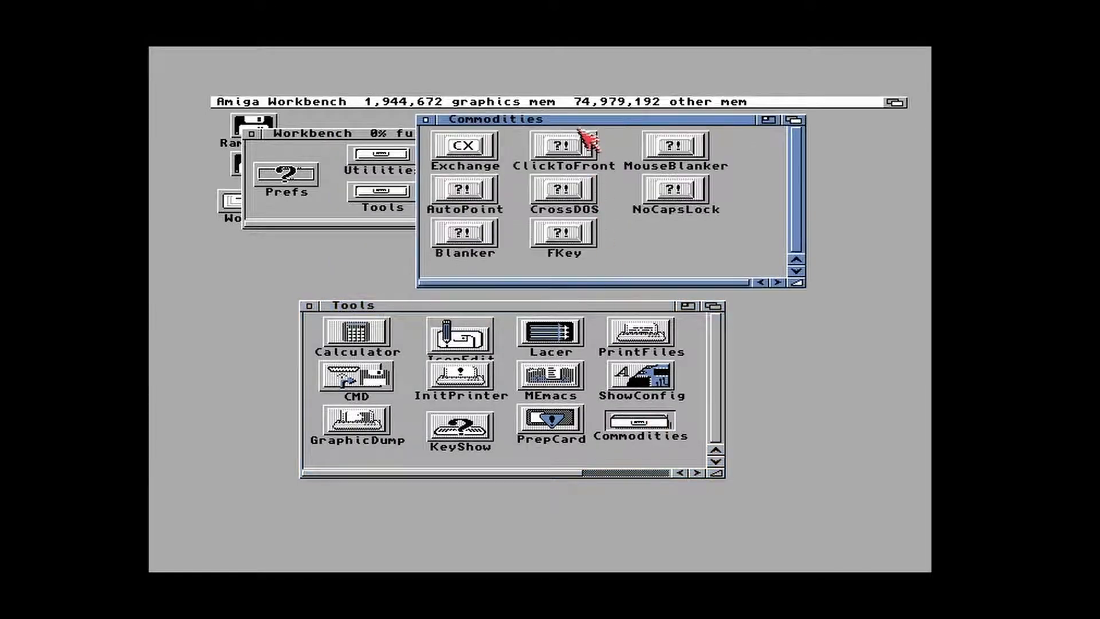
pyautogui.moveTo(585, 139); pyautogui.dragTo(498, 313)
# Set ClickToFront's tool type to QUALIFIER=NONE, add ACTIVATE=1 as a new tool type and save the icon information
pyautogui.click(473, 312)
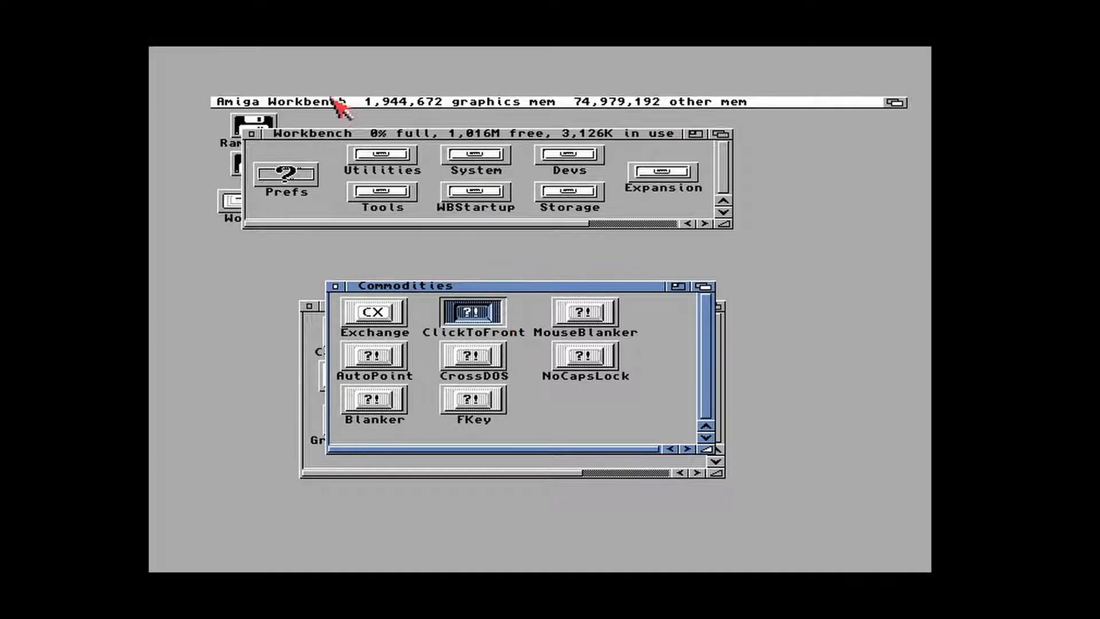
pyautogui.rightClick(344, 102)
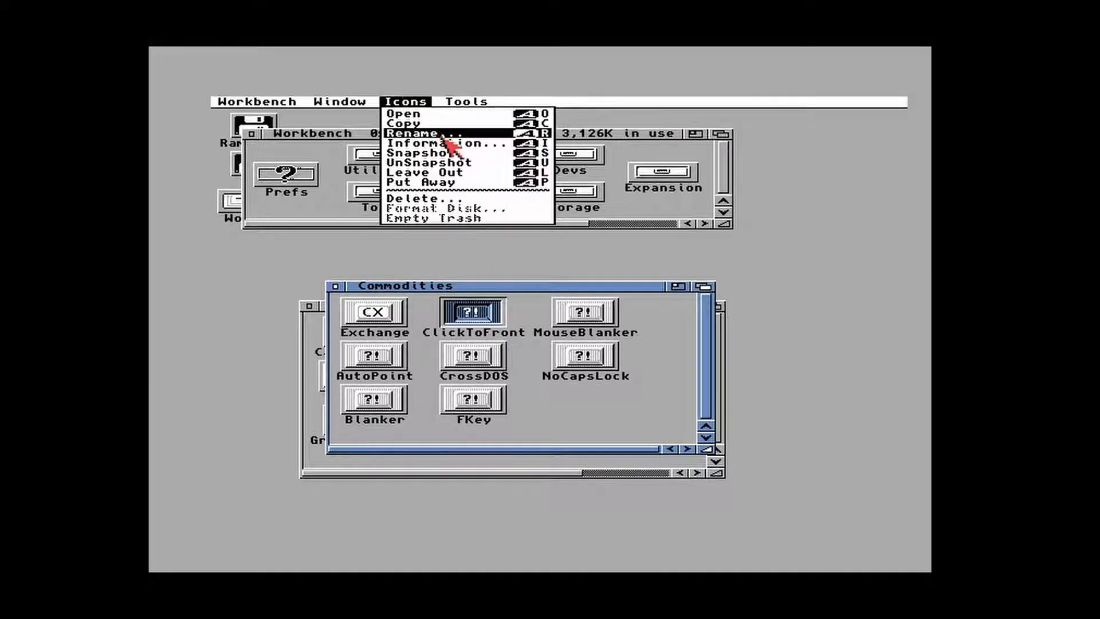
pyautogui.click(450, 143)
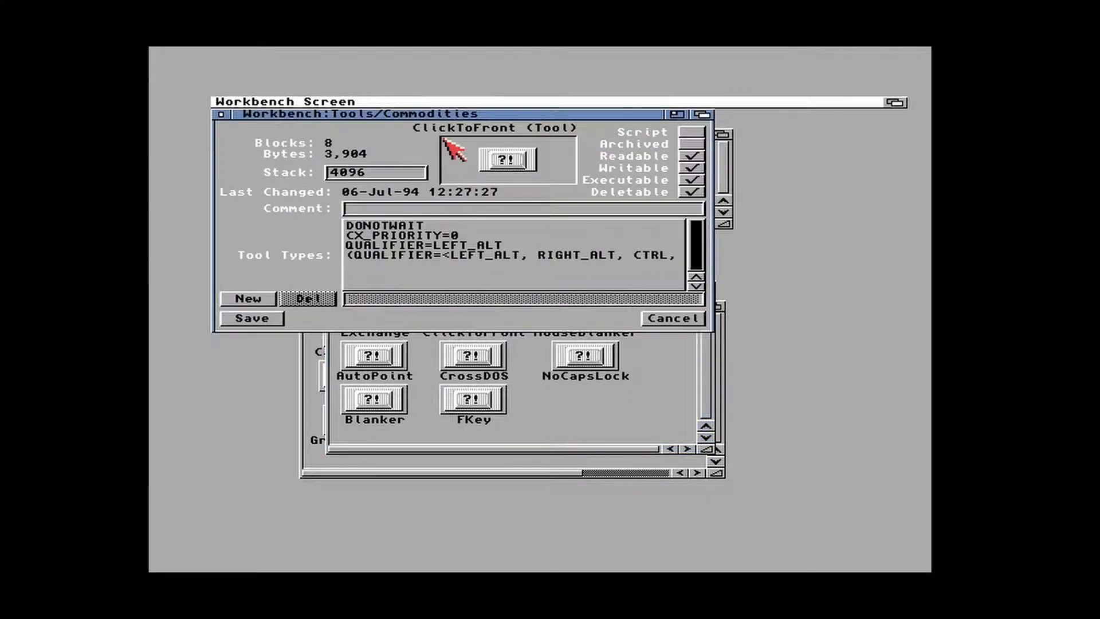
pyautogui.click(481, 243)
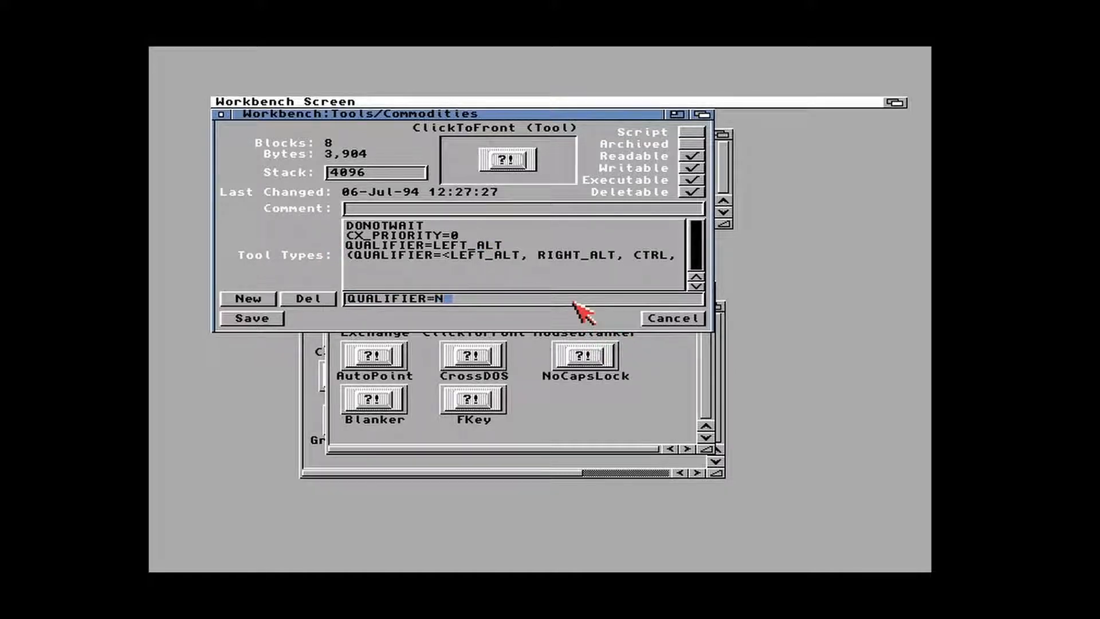
pyautogui.write('NONE')
pyautogui.press('Return')
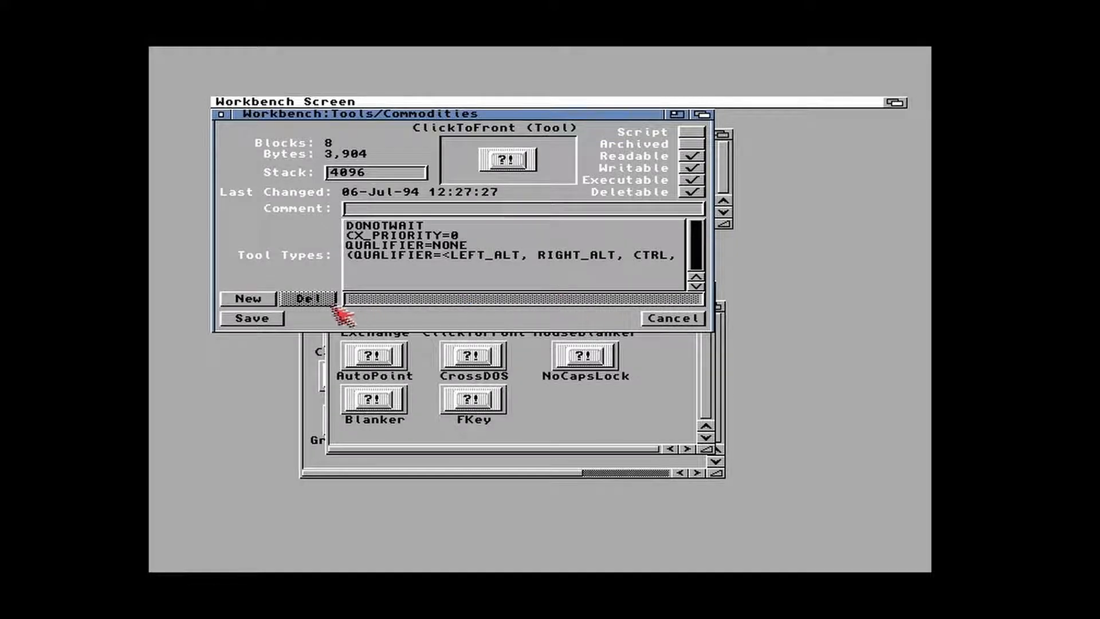
pyautogui.click(243, 299)
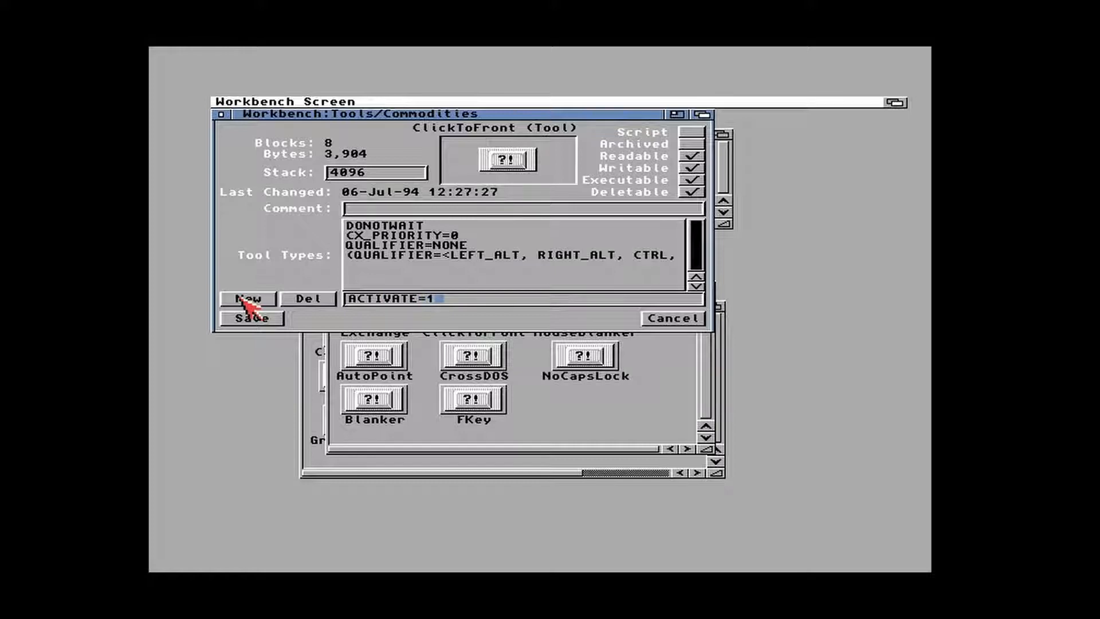
pyautogui.press('Return')
pyautogui.click(235, 311)
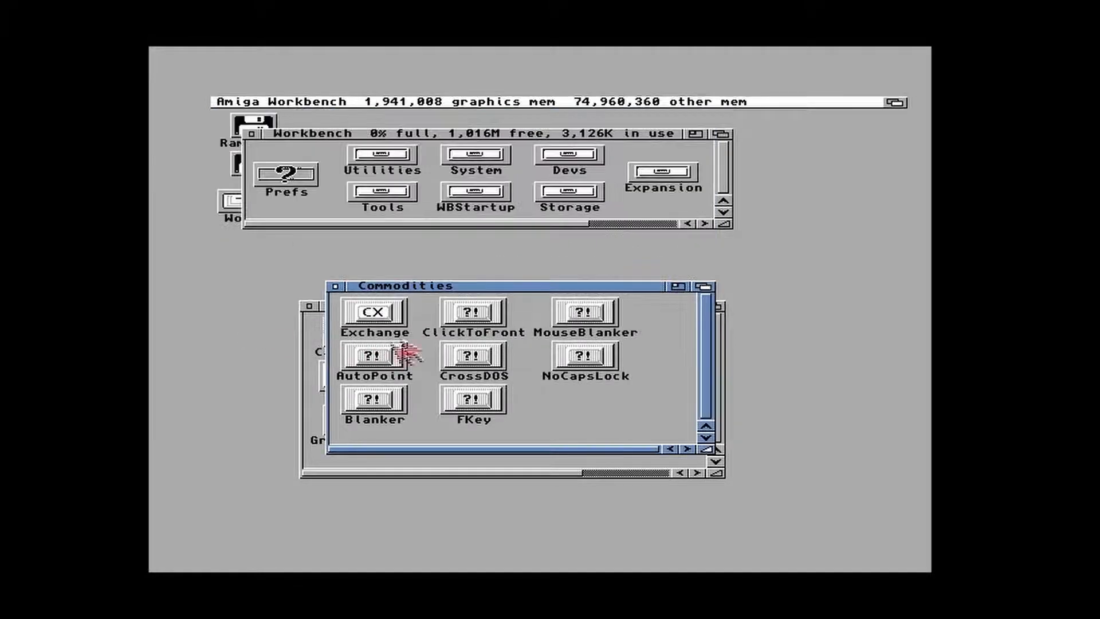
# Move ClickToFront from the Commodities drawer into the WBStartup drawer
pyautogui.click(482, 201)
pyautogui.doubleClick(482, 201)
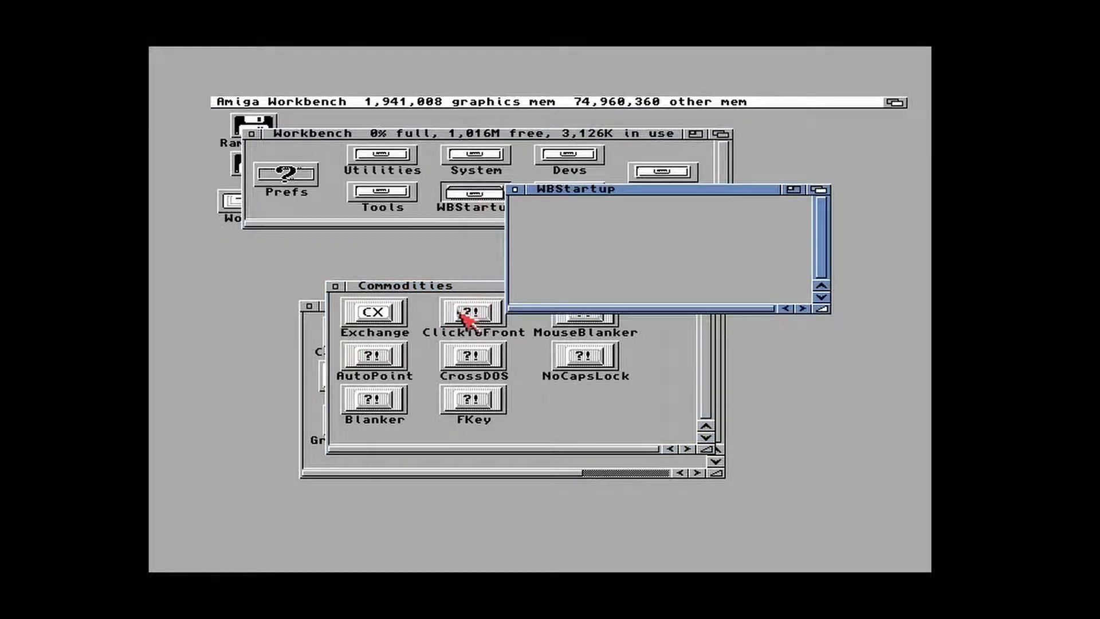
pyautogui.moveTo(473, 311); pyautogui.dragTo(548, 220)
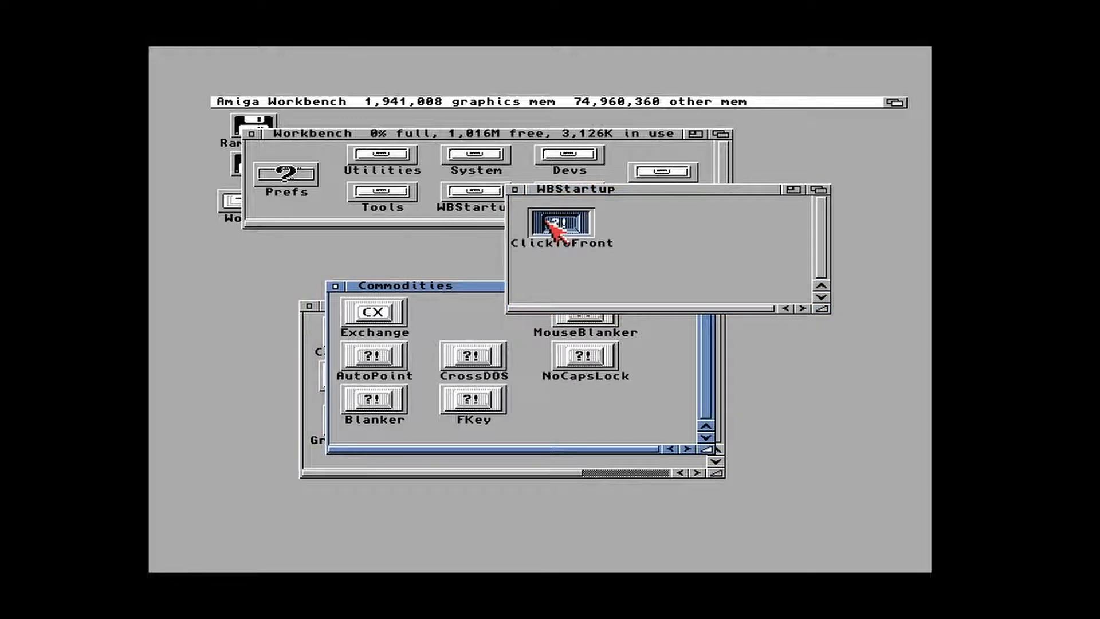
# Open the PC drive and snapshot its window with the 3.1 Installers drawer in view
pyautogui.doubleClick(237, 164)
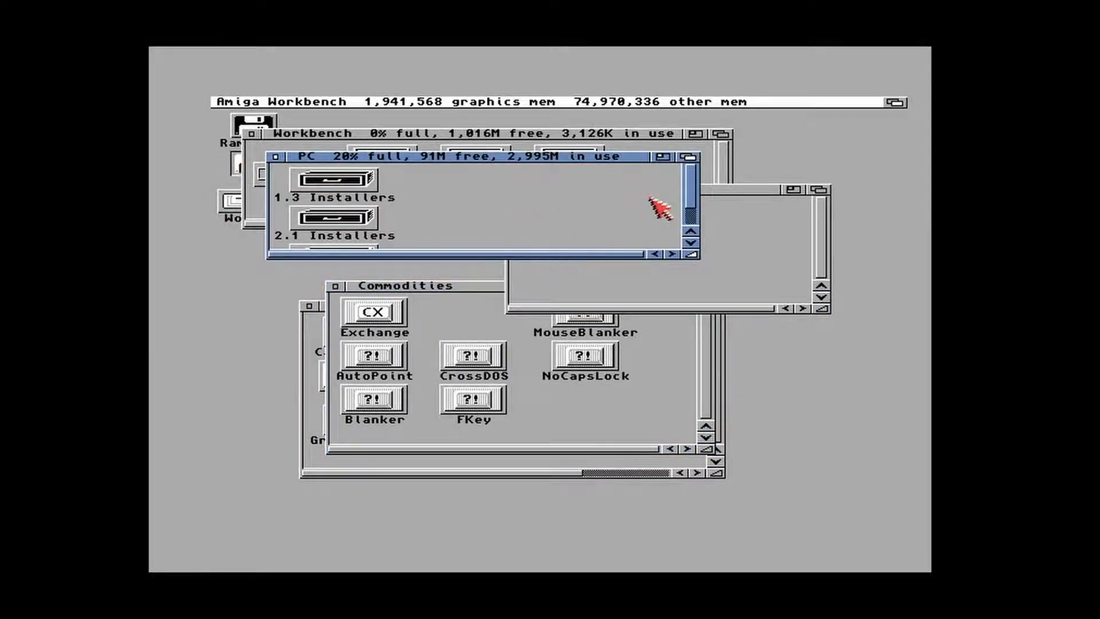
pyautogui.click(688, 219)
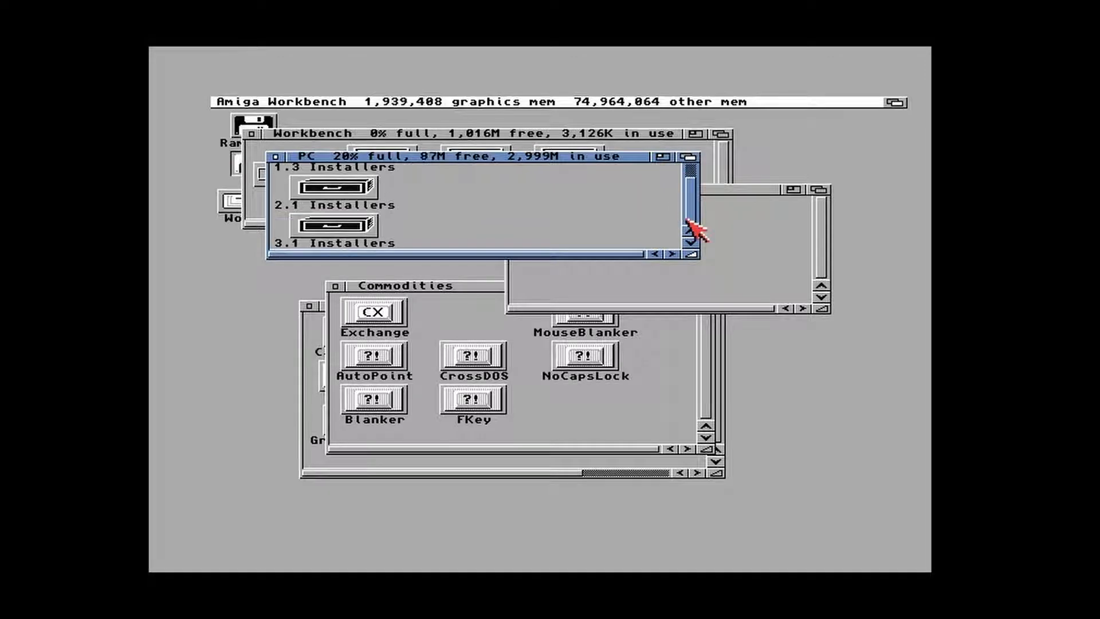
pyautogui.rightClick(314, 103)
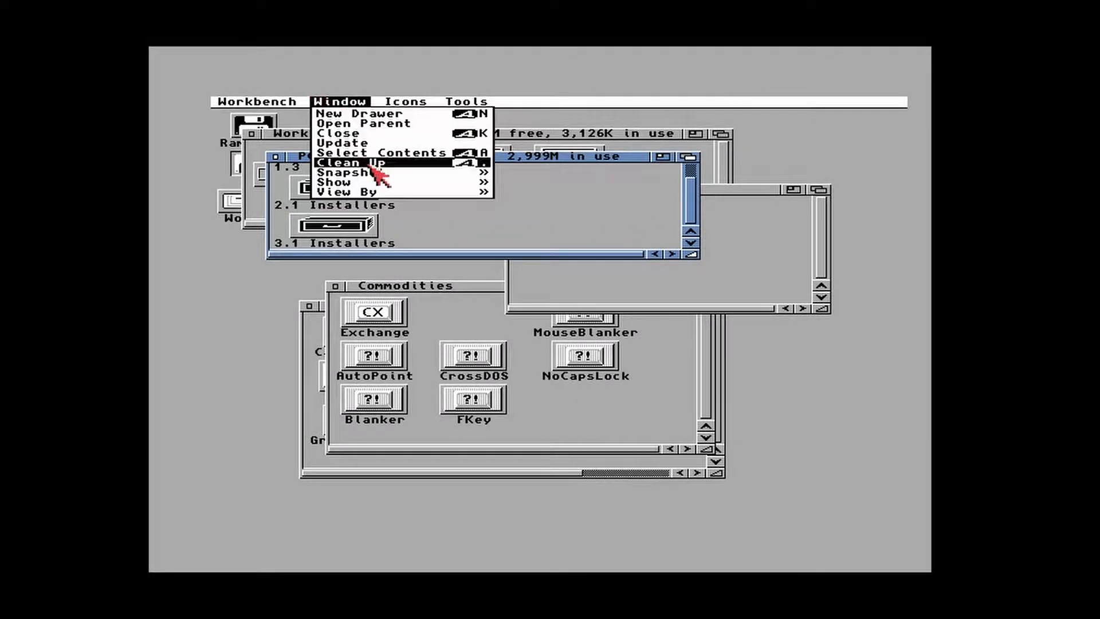
pyautogui.moveTo(383, 173)
pyautogui.rightClick(453, 172)
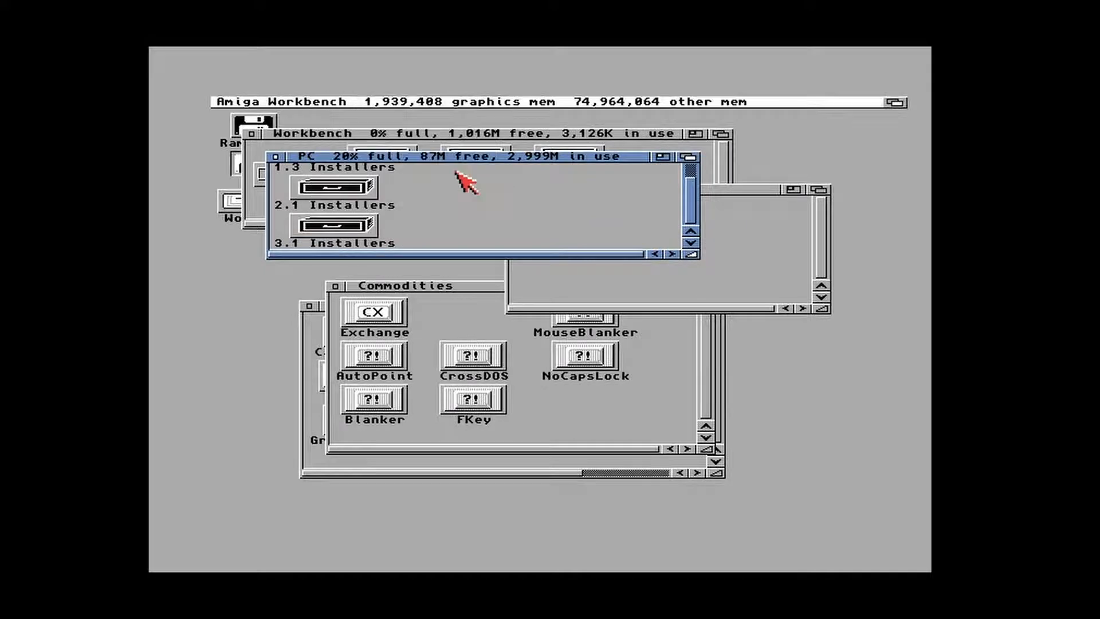
# Run the 01-Initial script from the 3.1 Installers drawer on the PC drive
pyautogui.doubleClick(350, 231)
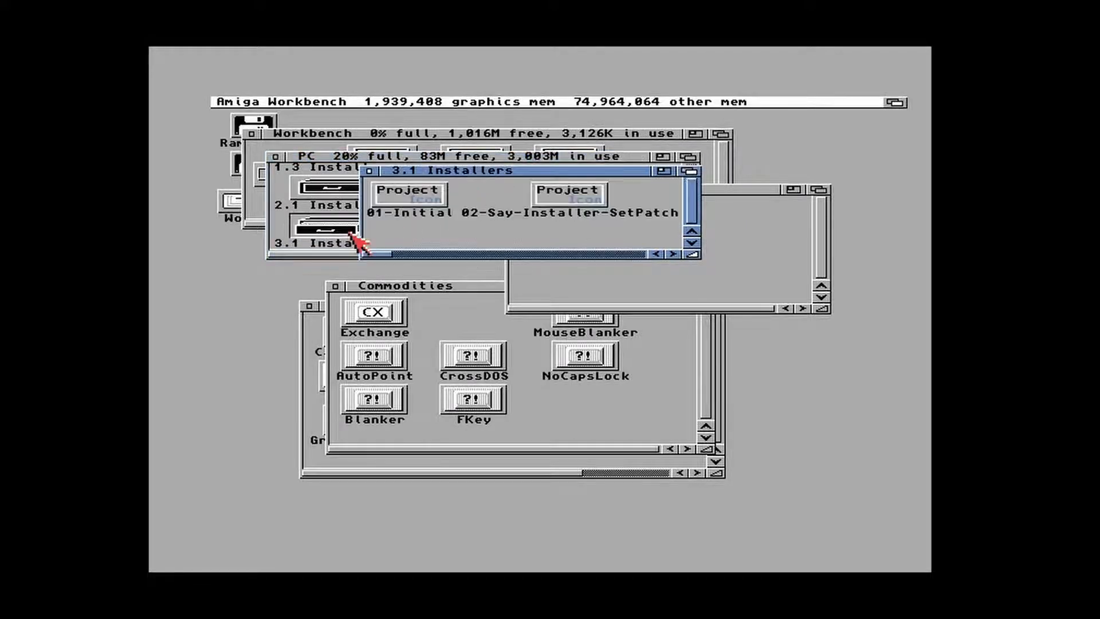
pyautogui.doubleClick(408, 195)
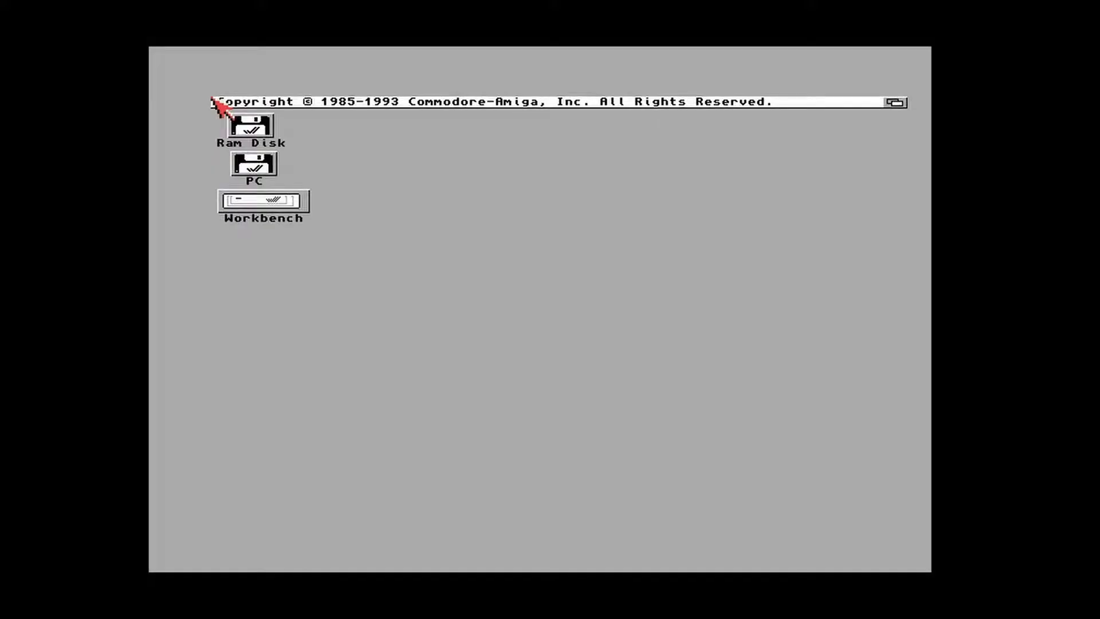
# Run the 02-Say-Installer-SetPatch script from the 3.1 Installers drawer on the PC drive
pyautogui.doubleClick(253, 164)
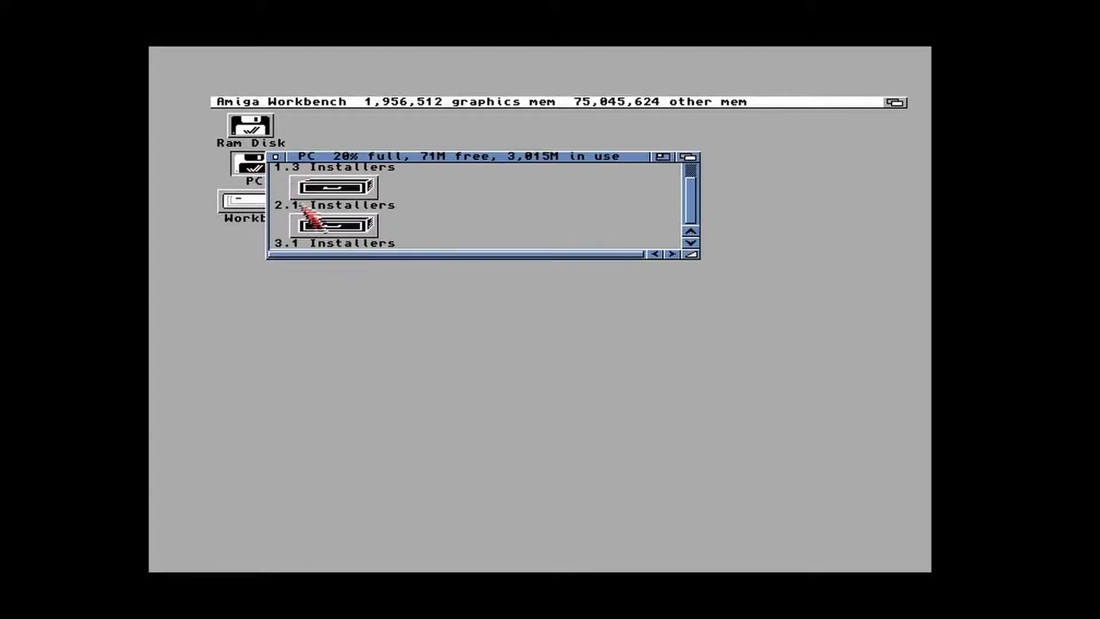
pyautogui.doubleClick(319, 229)
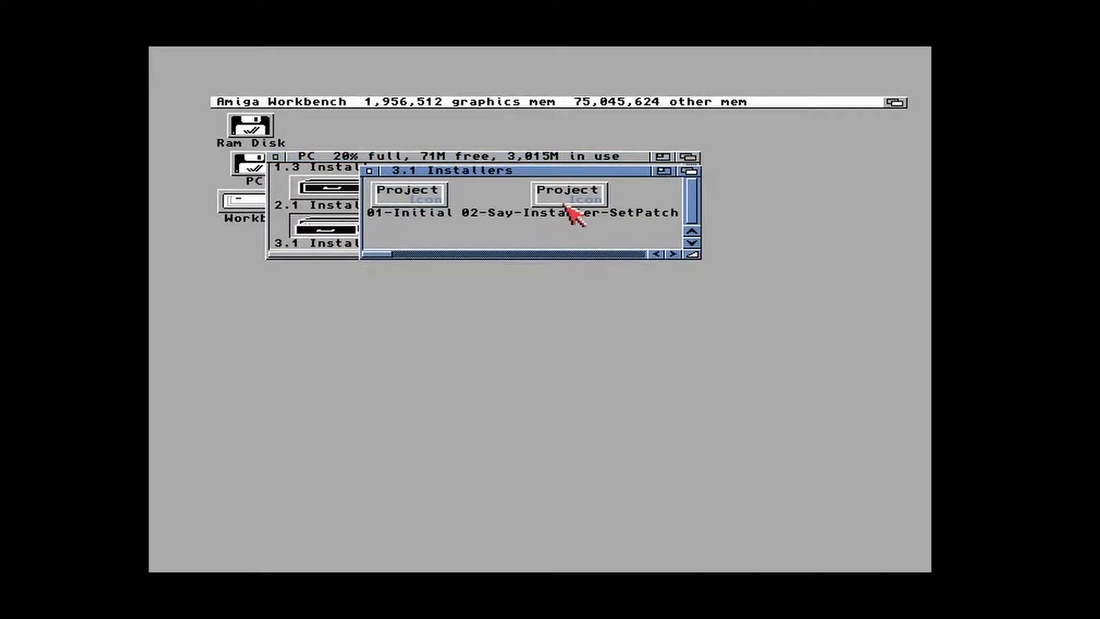
pyautogui.doubleClick(565, 203)
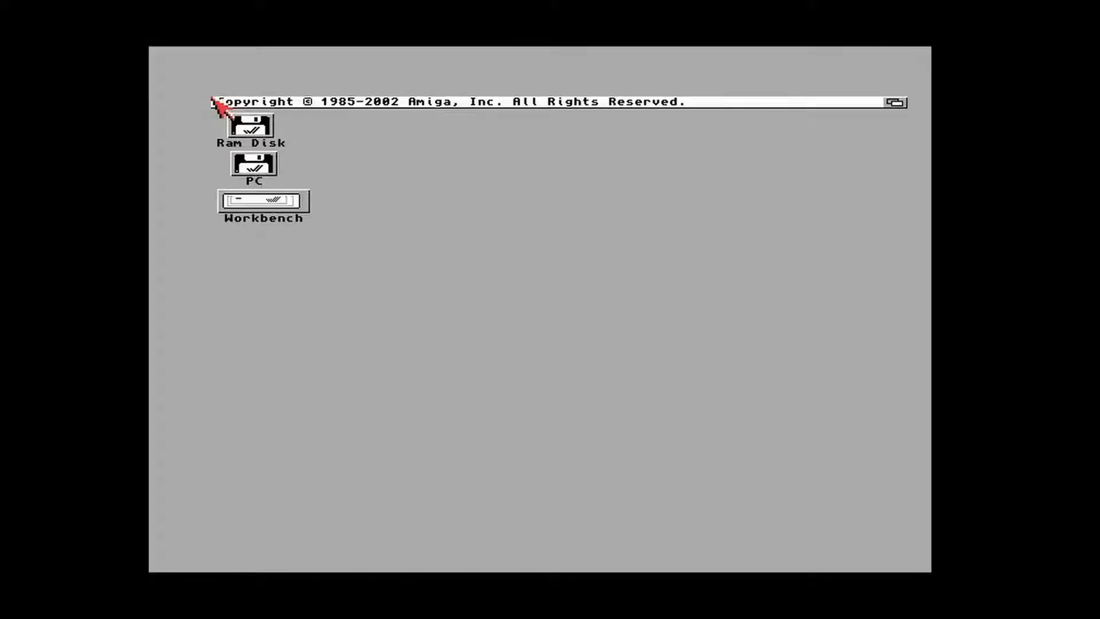
# Run the 03-Picasso96 script from the 3.1 Installers drawer on the PC drive
pyautogui.doubleClick(252, 166)
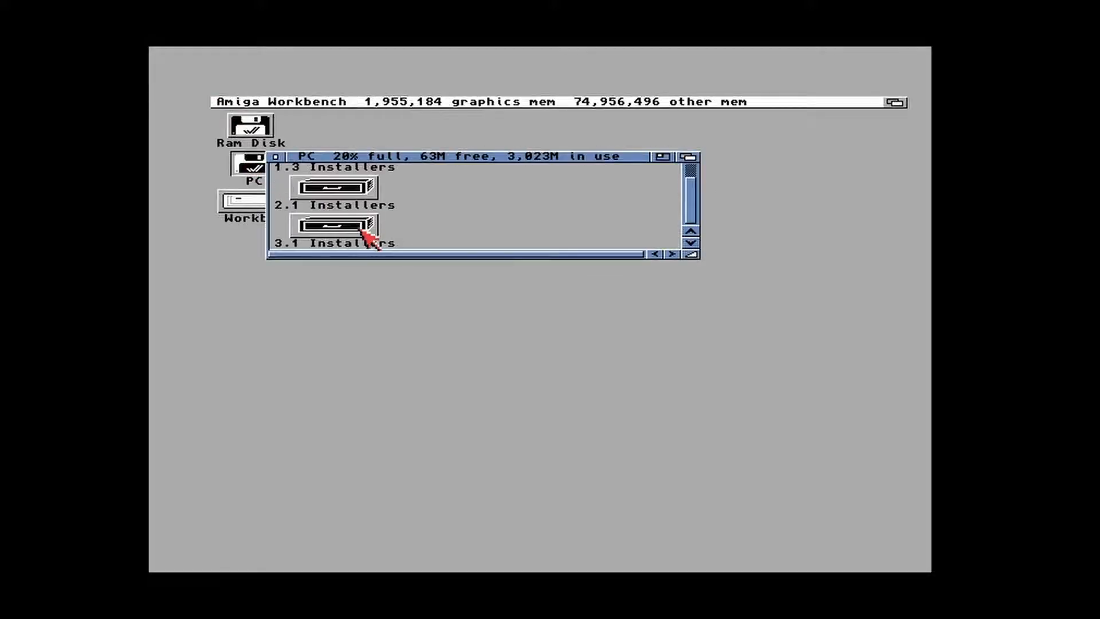
pyautogui.doubleClick(362, 239)
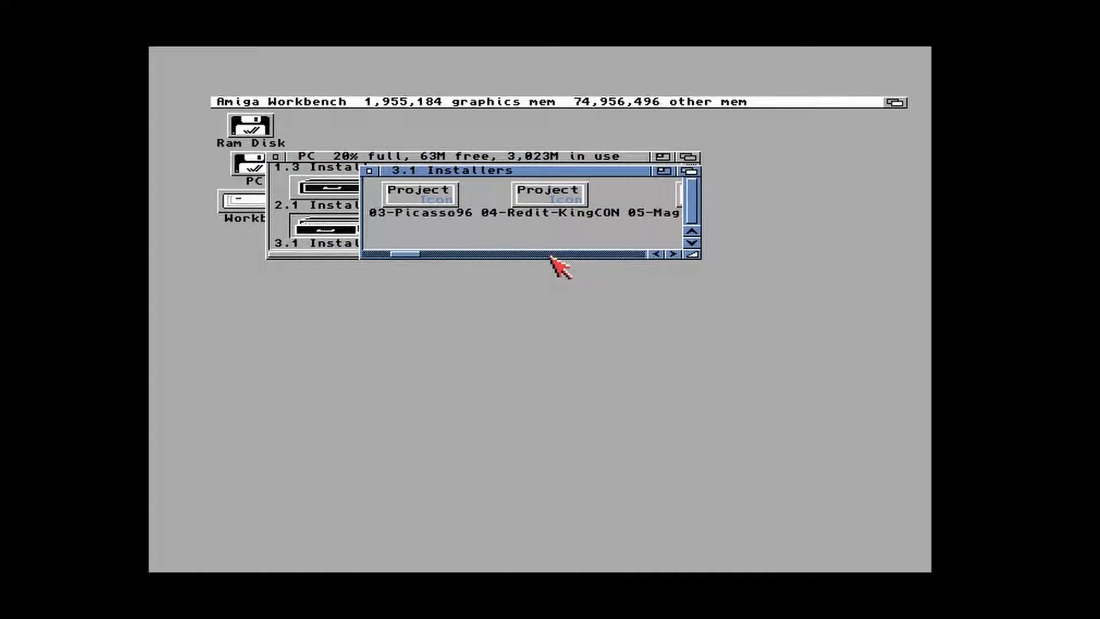
pyautogui.doubleClick(454, 209)
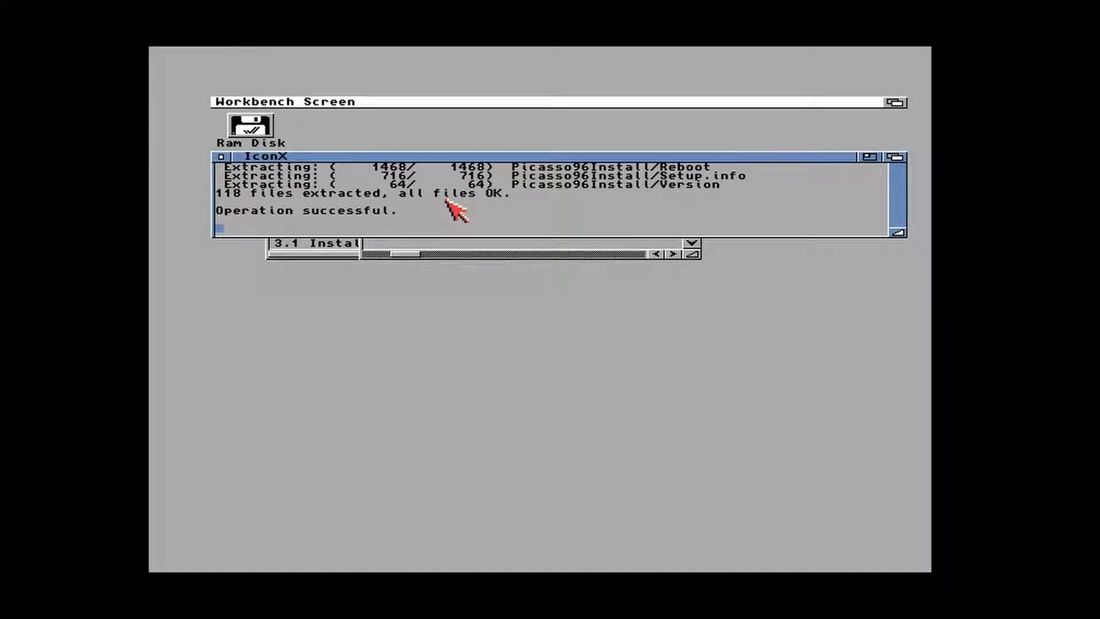
# Launch the Setup installer from the Picasso96Install drawer on the Ram Disk
pyautogui.doubleClick(270, 129)
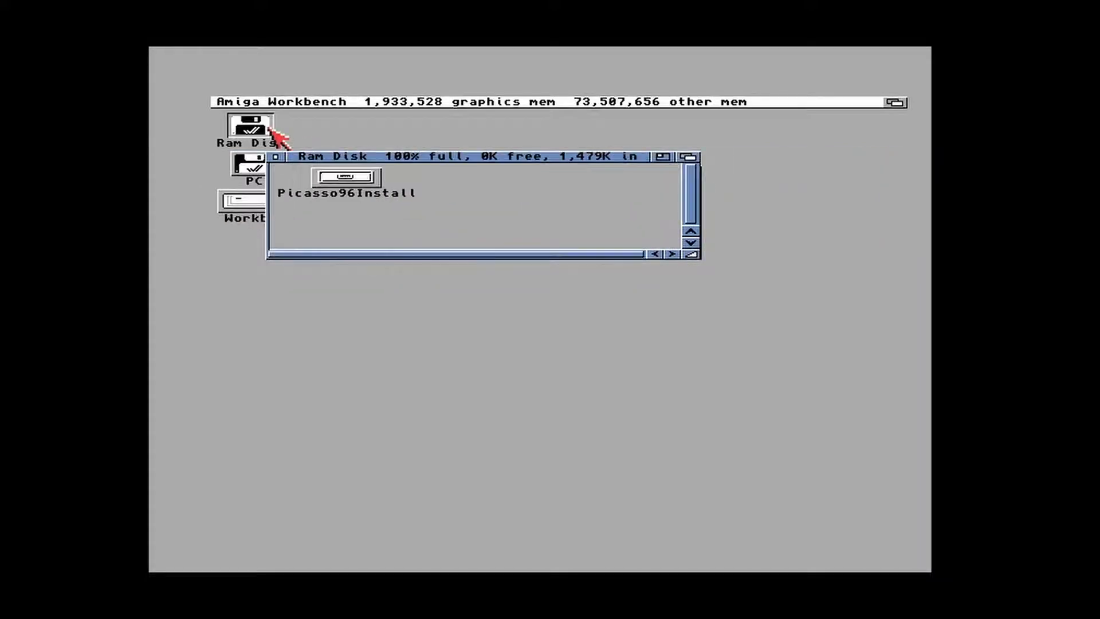
pyautogui.doubleClick(353, 182)
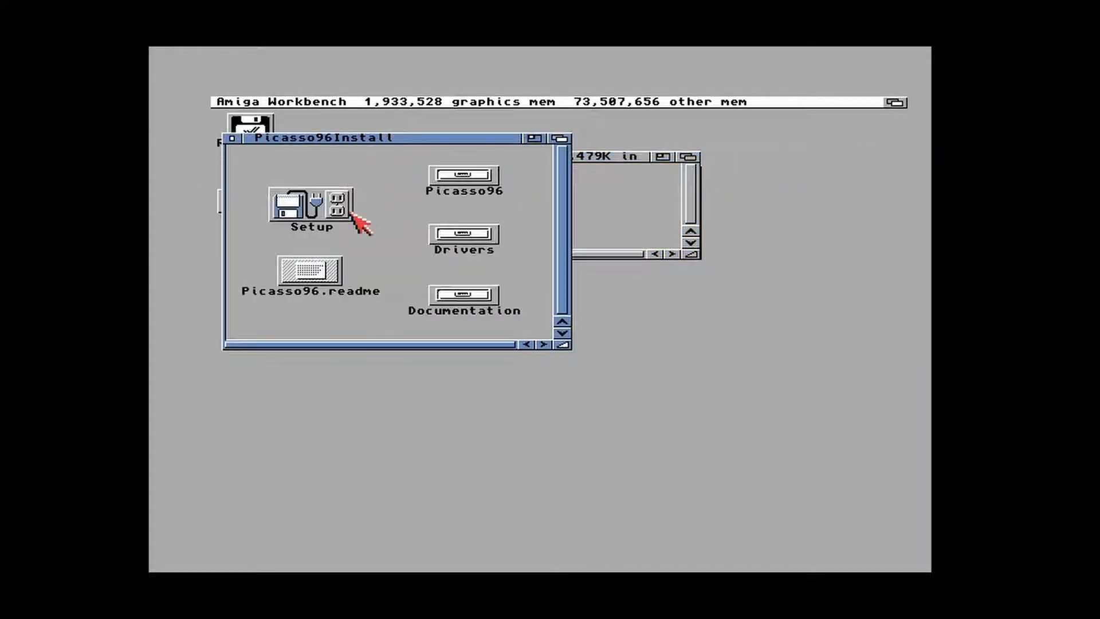
pyautogui.doubleClick(337, 205)
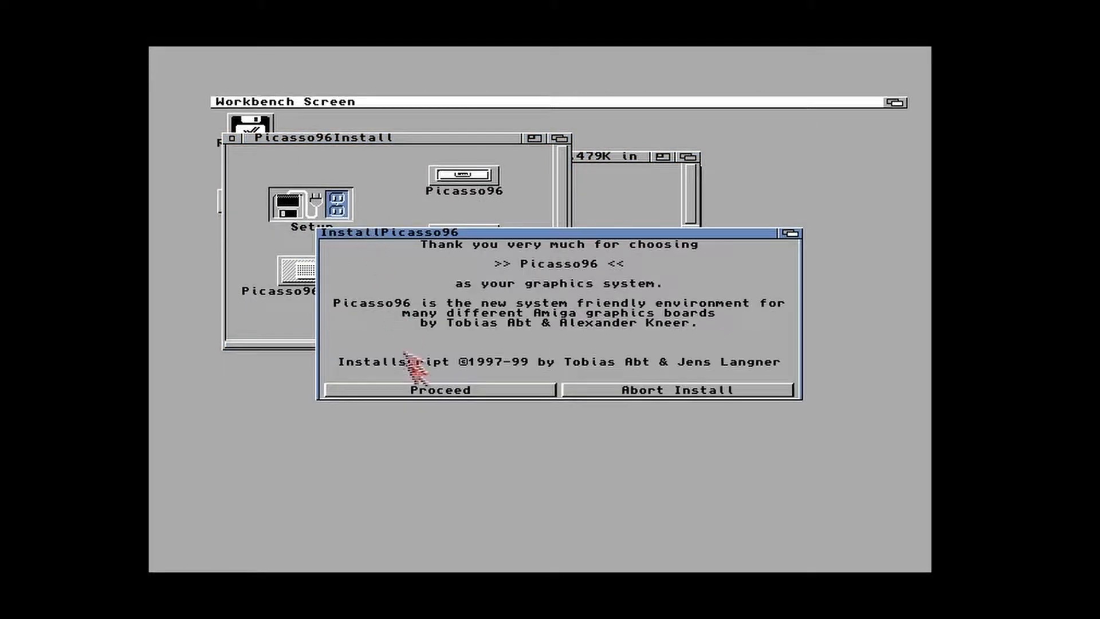
# Start a real Picasso96 installation in Intermediate User mode without logging, and decline to read the manual
pyautogui.click(417, 391)
pyautogui.click(415, 378)
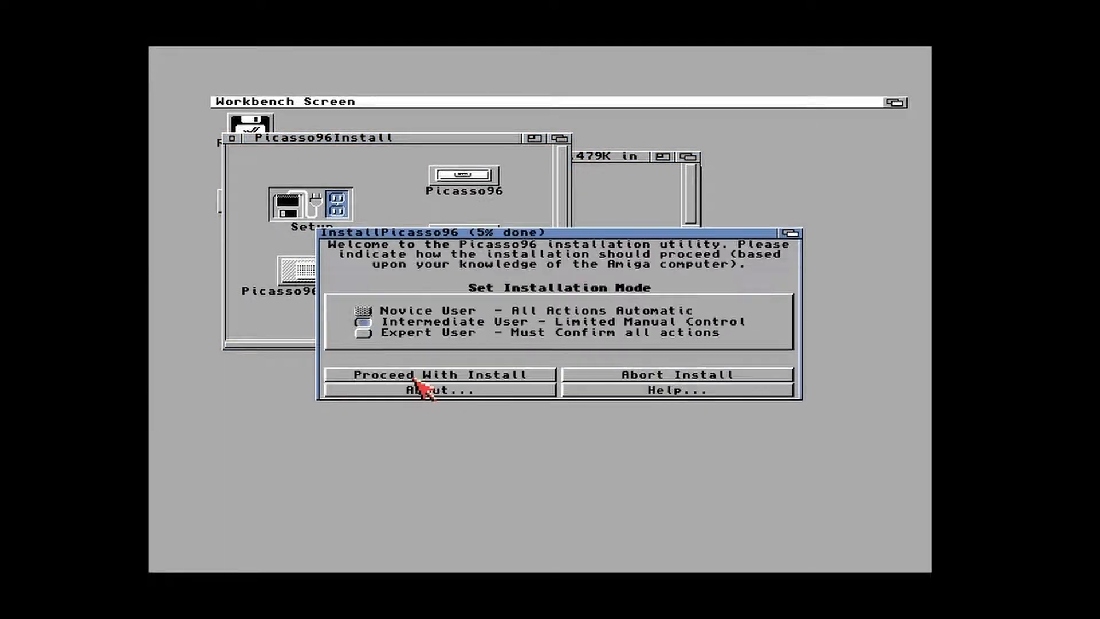
pyautogui.click(415, 375)
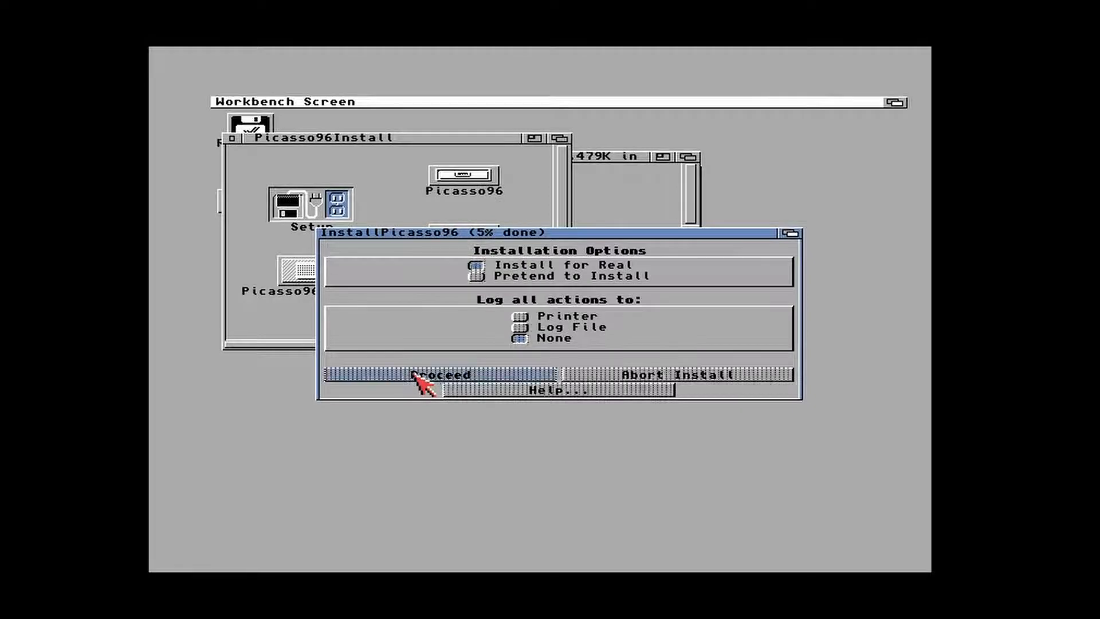
pyautogui.click(435, 392)
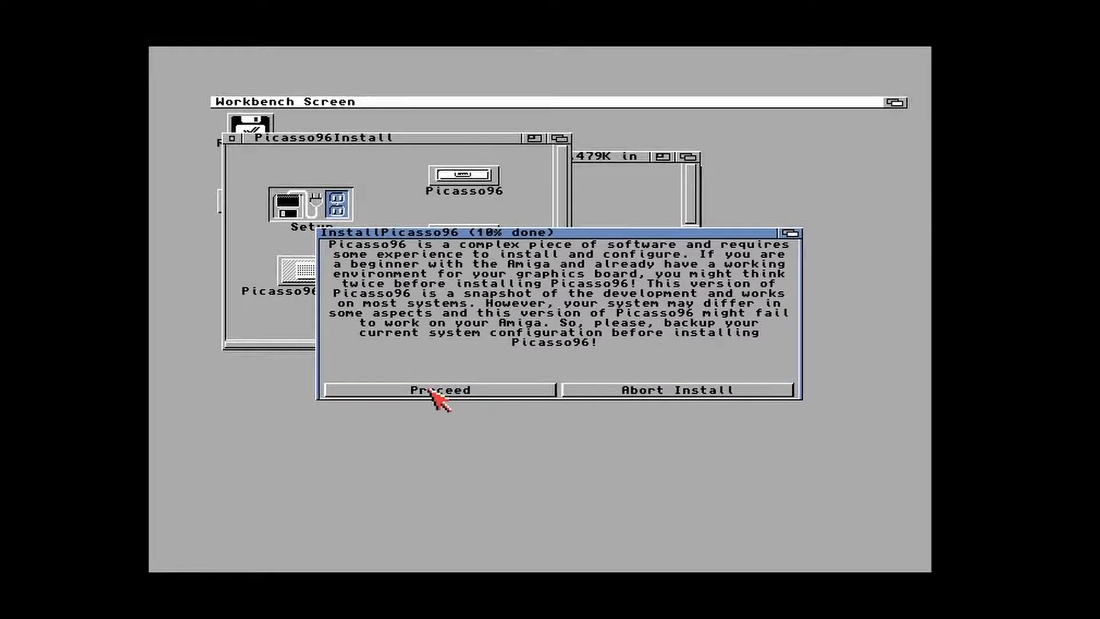
pyautogui.click(436, 392)
pyautogui.click(435, 392)
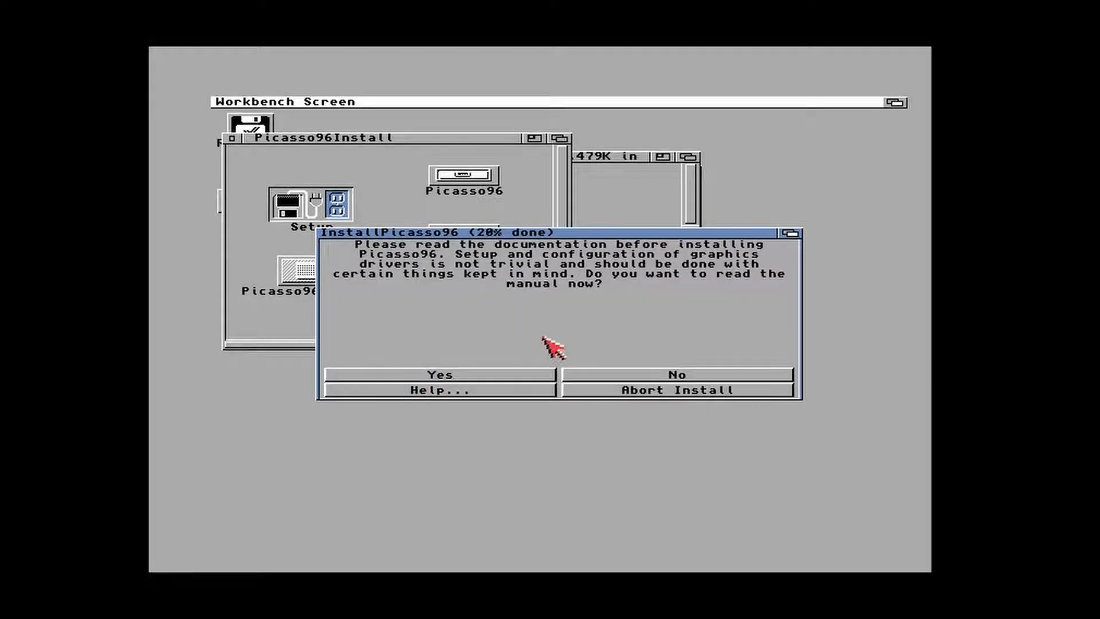
pyautogui.click(596, 374)
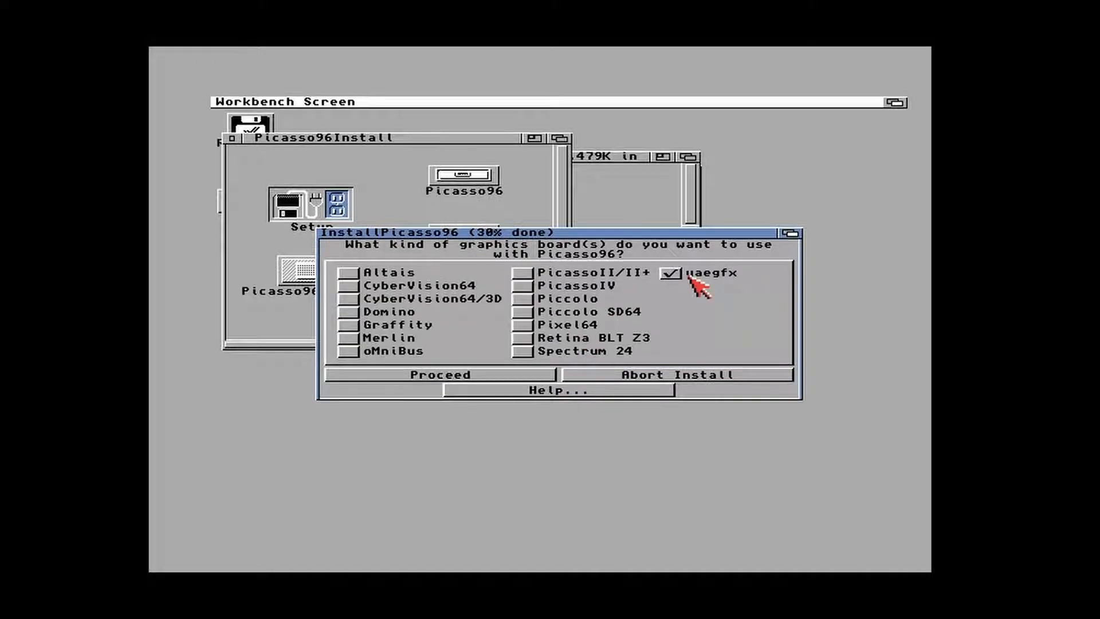
# Choose uaegfx as the graphics board, with SYS:Libs for the library files and SYS:Devs/Picasso96Settings for the settings file
pyautogui.click(410, 379)
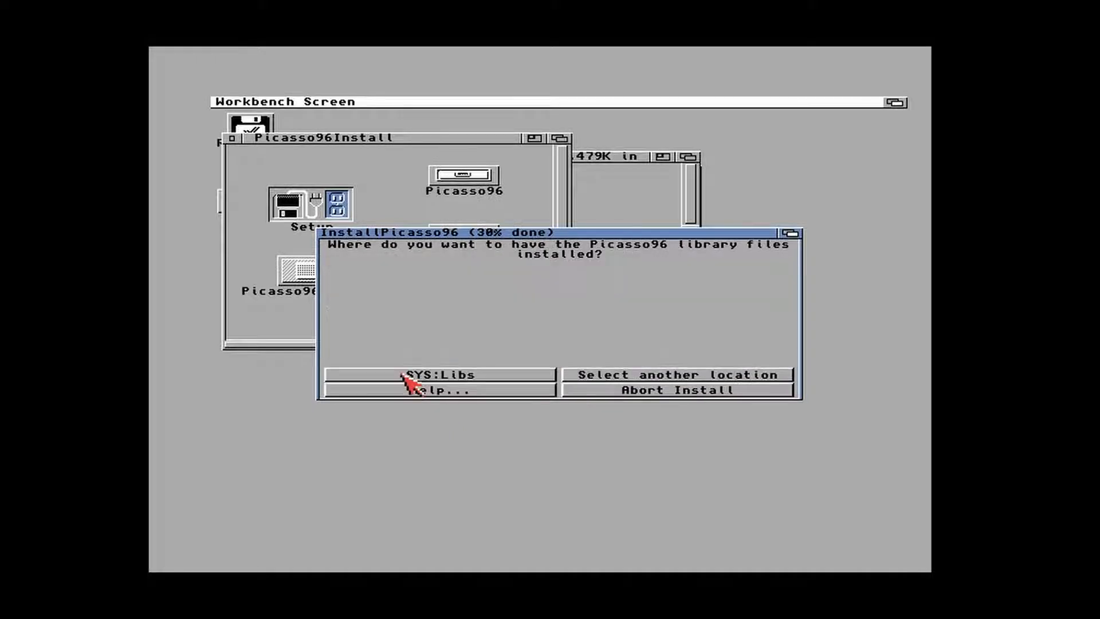
pyautogui.click(387, 375)
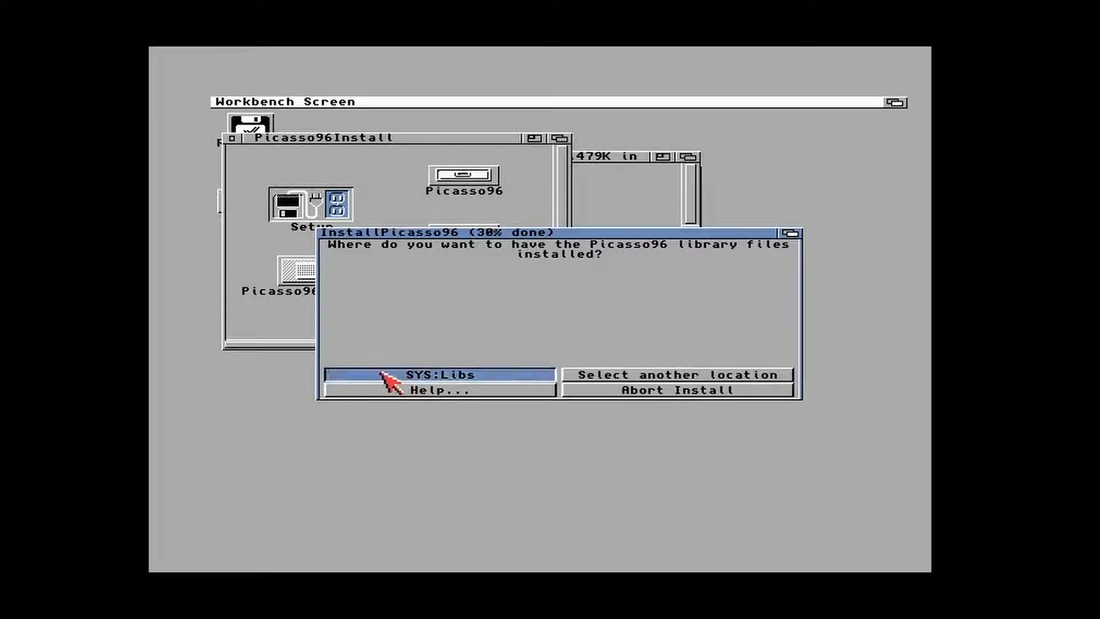
pyautogui.click(387, 376)
pyautogui.click(391, 376)
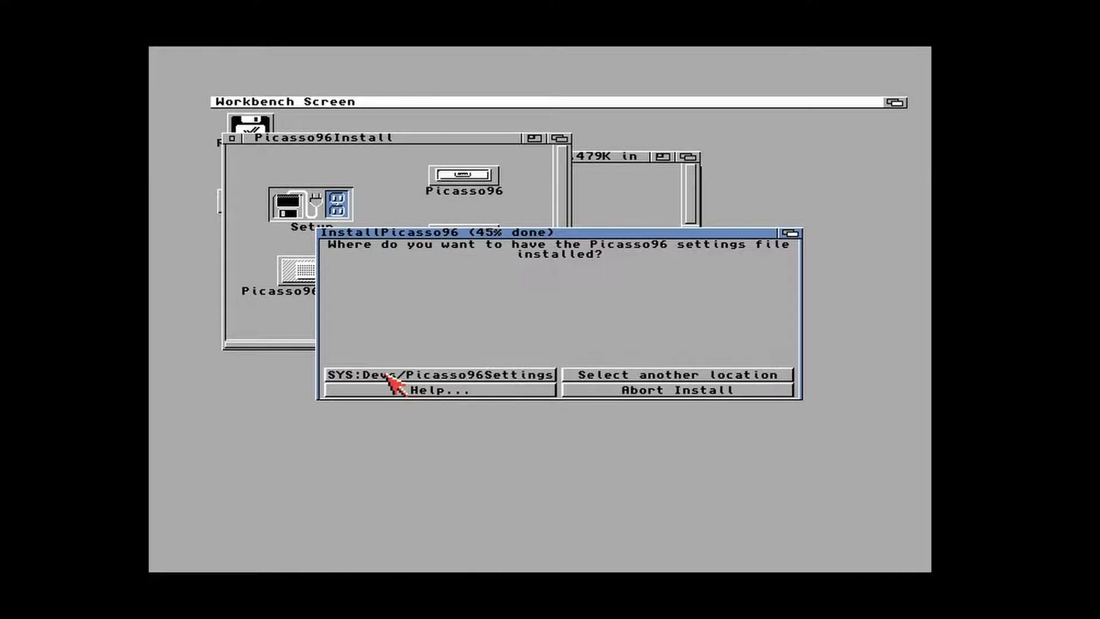
pyautogui.click(405, 376)
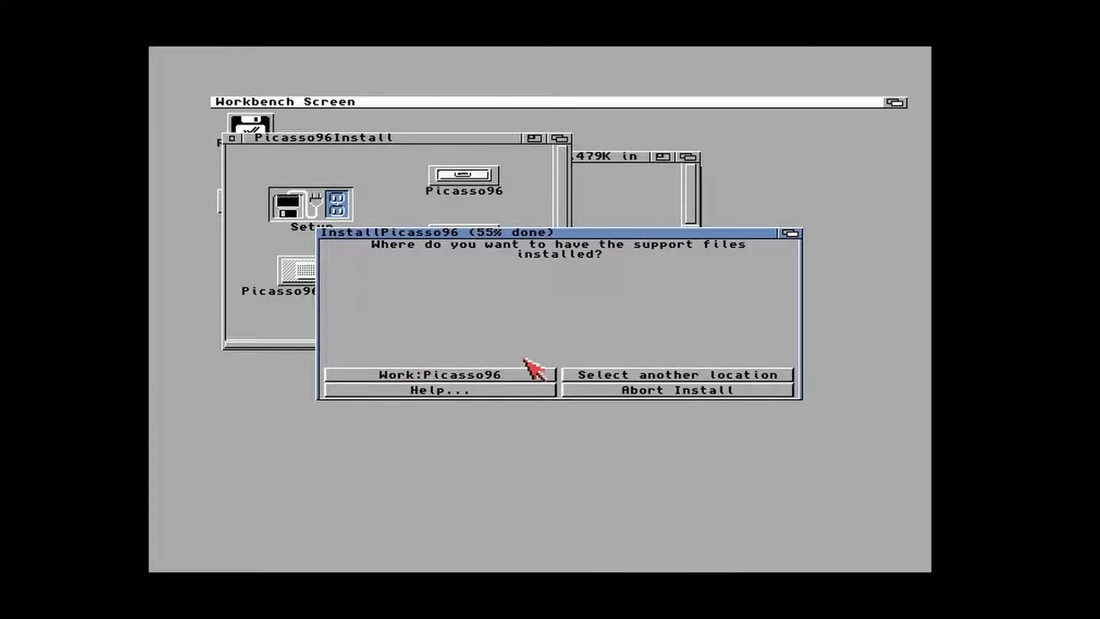
# Choose the Storage drawer on the Workbench drive as the location for the Picasso96 support files
pyautogui.click(619, 370)
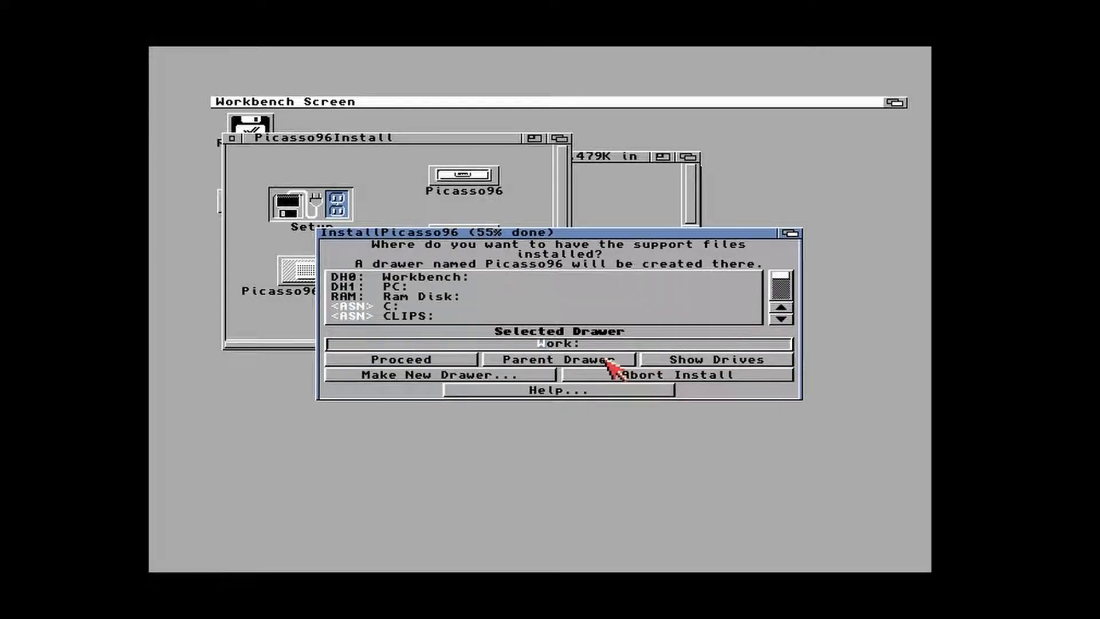
pyautogui.click(659, 361)
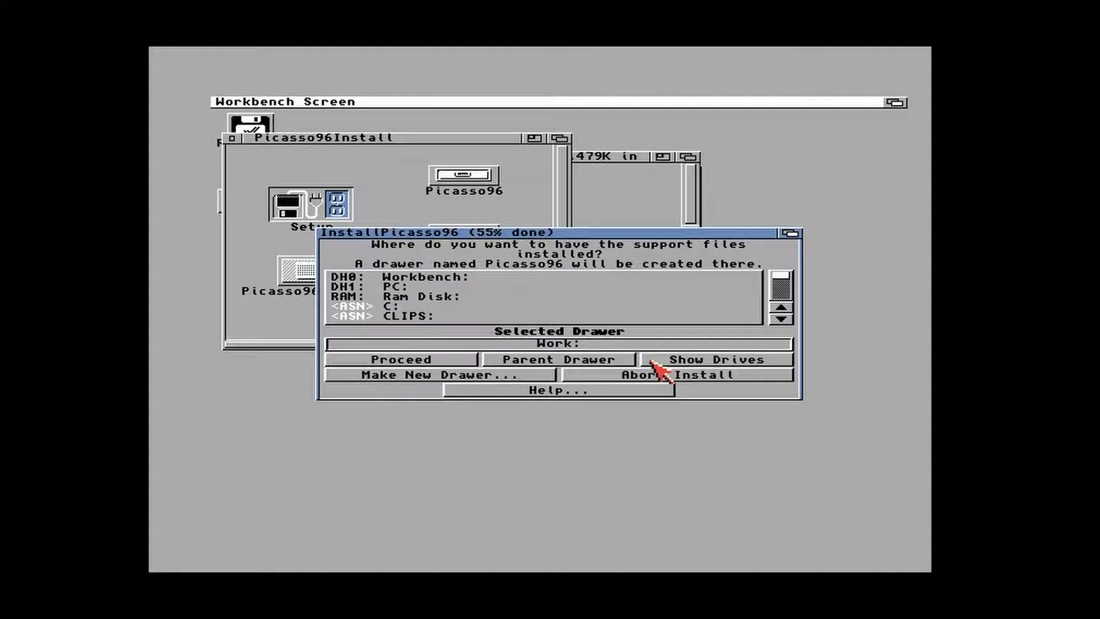
pyautogui.doubleClick(421, 278)
pyautogui.click(781, 299)
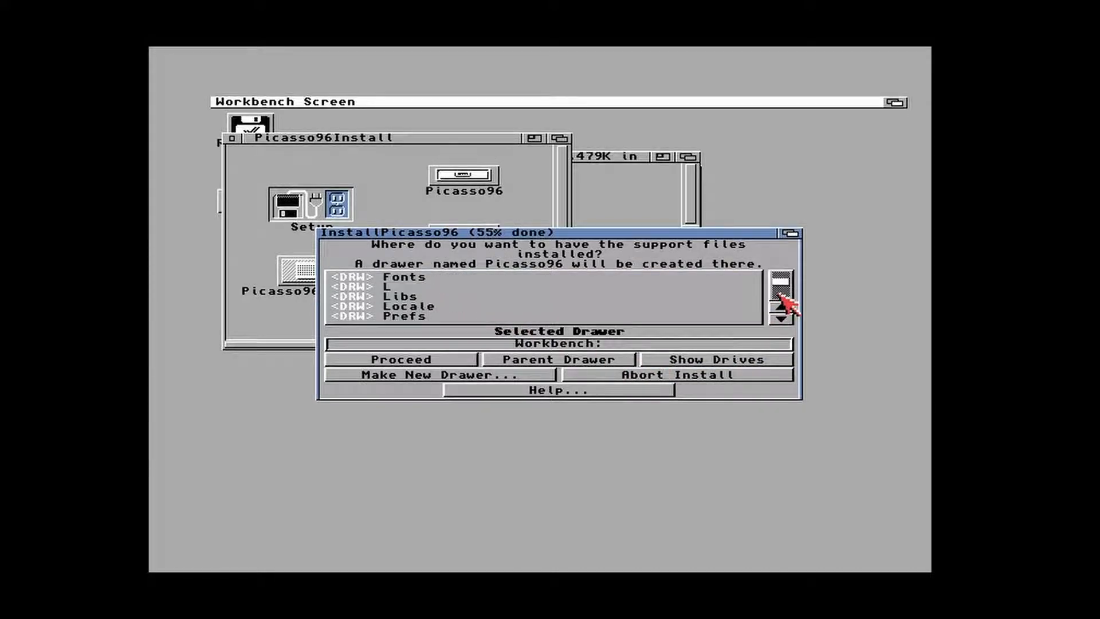
pyautogui.click(781, 299)
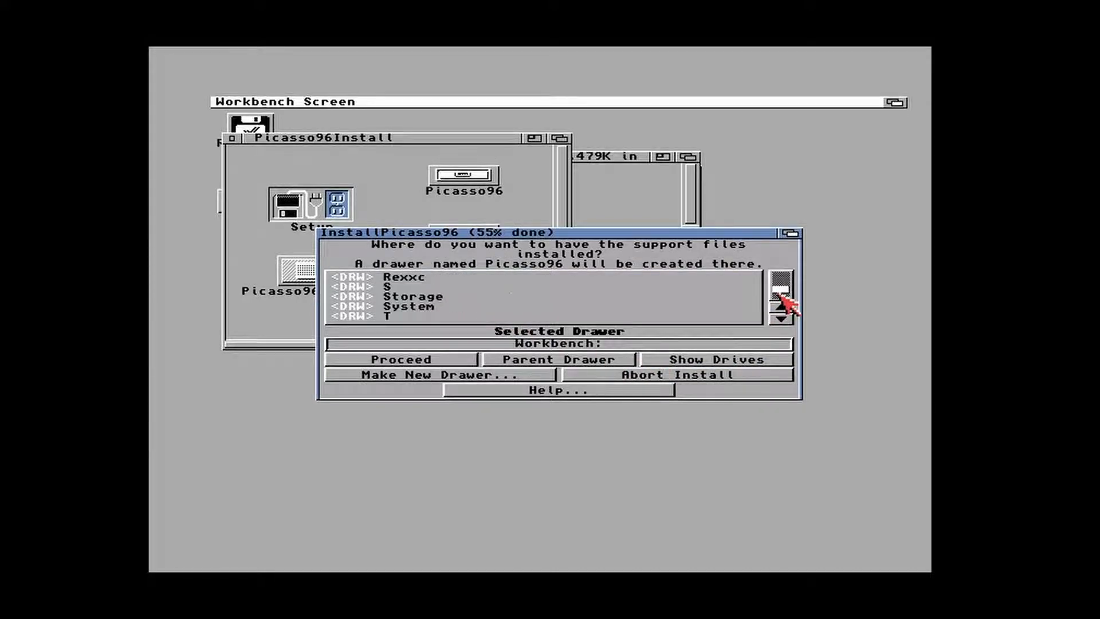
pyautogui.doubleClick(416, 298)
pyautogui.click(425, 359)
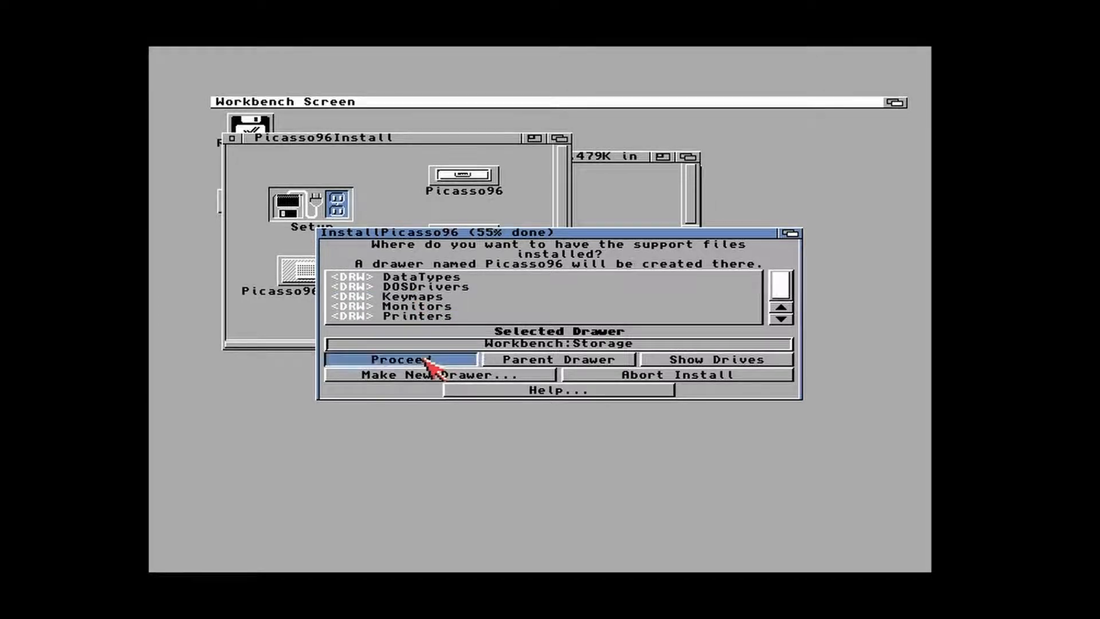
# Have P96_PrinterPatch start automatically on boot-up and begin installing the Picasso96 files
pyautogui.click(463, 376)
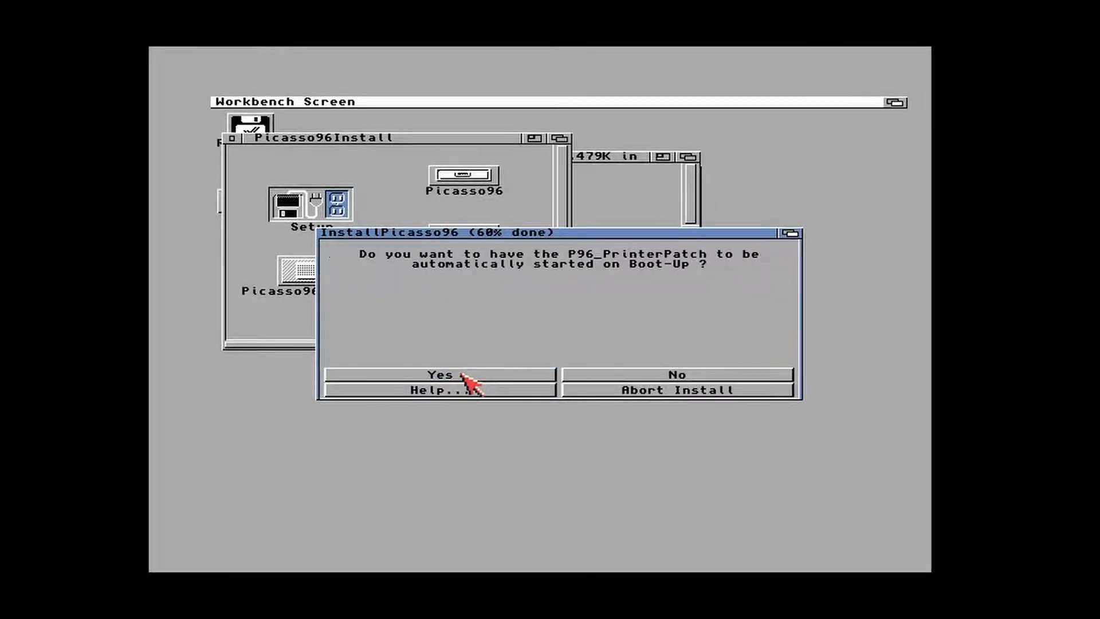
pyautogui.click(464, 376)
pyautogui.click(463, 375)
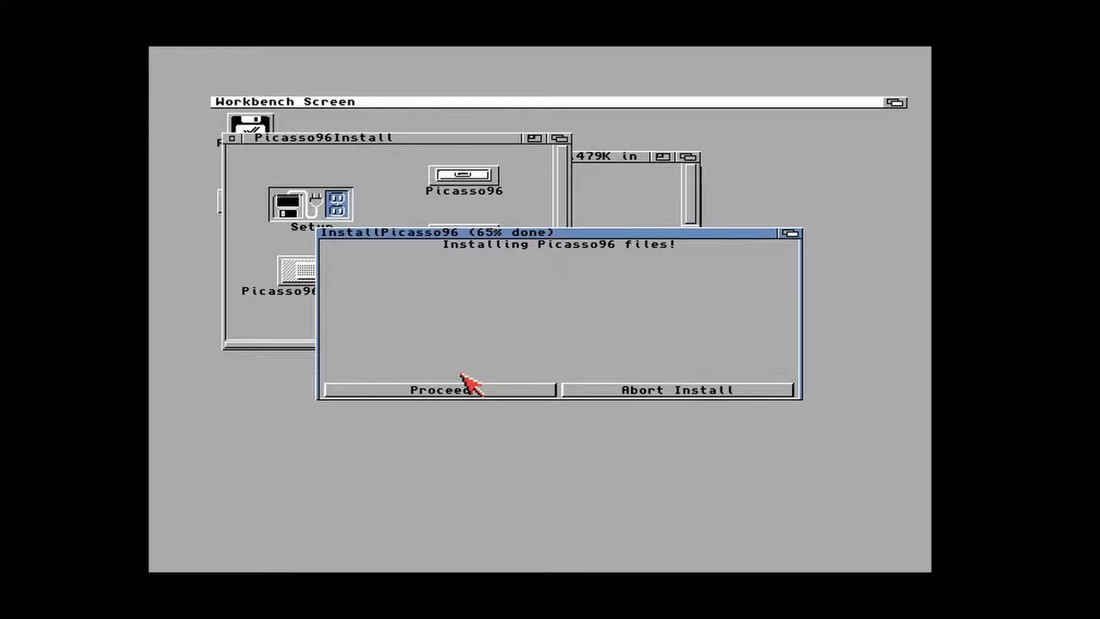
pyautogui.click(477, 391)
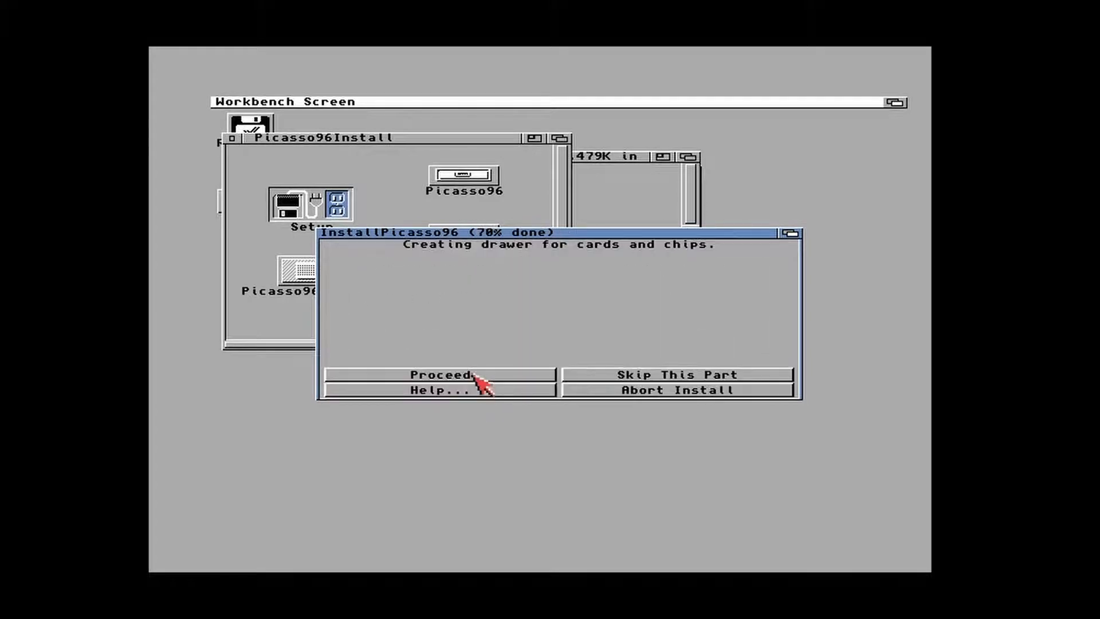
# Create the cards and chips drawer and copy the RTG system library, emulation library, picture.datatype and uaegfx board and monitor drivers
pyautogui.click(474, 375)
pyautogui.click(475, 375)
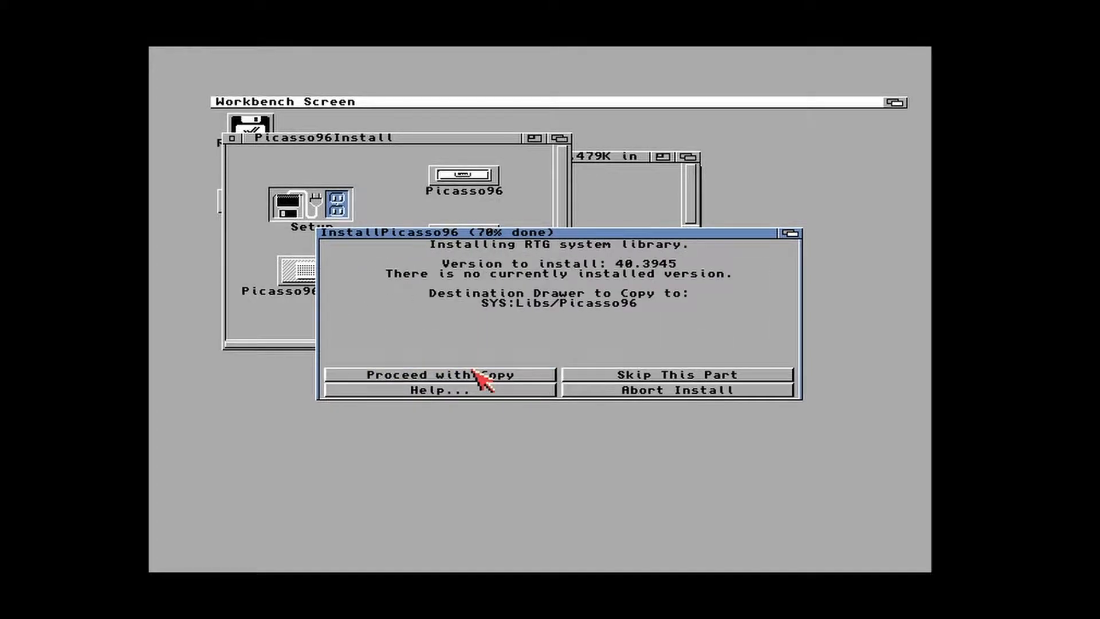
pyautogui.click(475, 374)
pyautogui.click(475, 375)
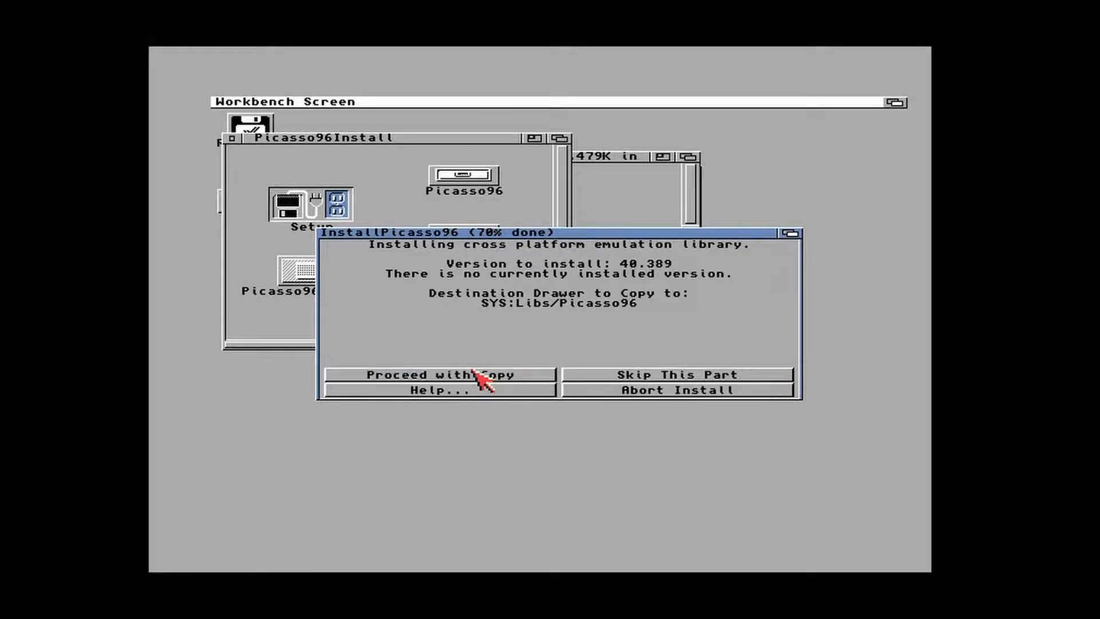
pyautogui.click(475, 375)
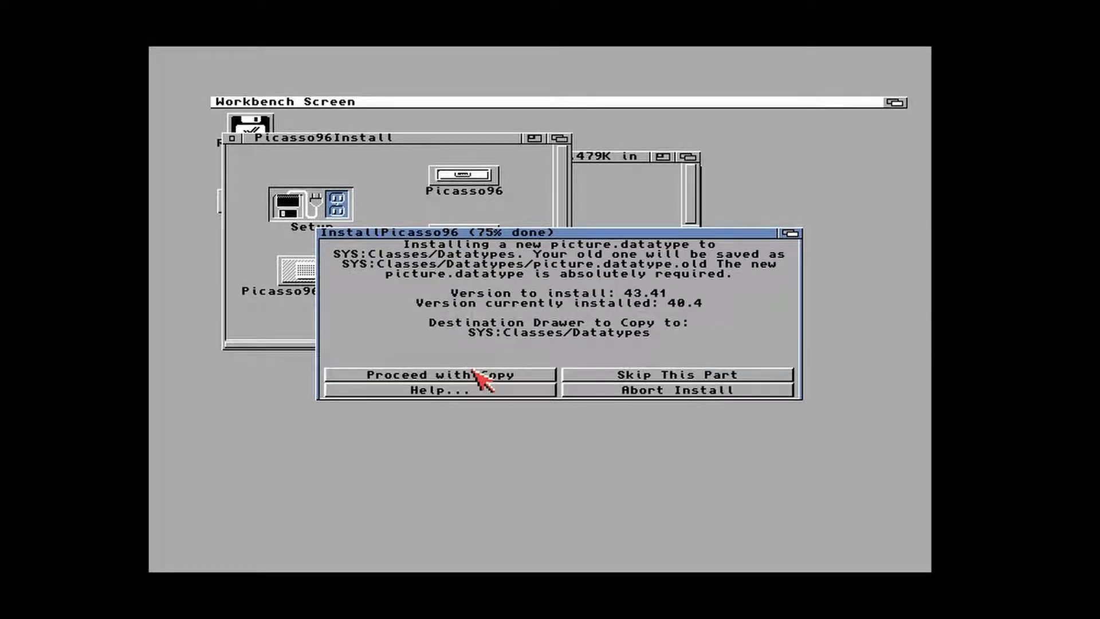
pyautogui.click(475, 375)
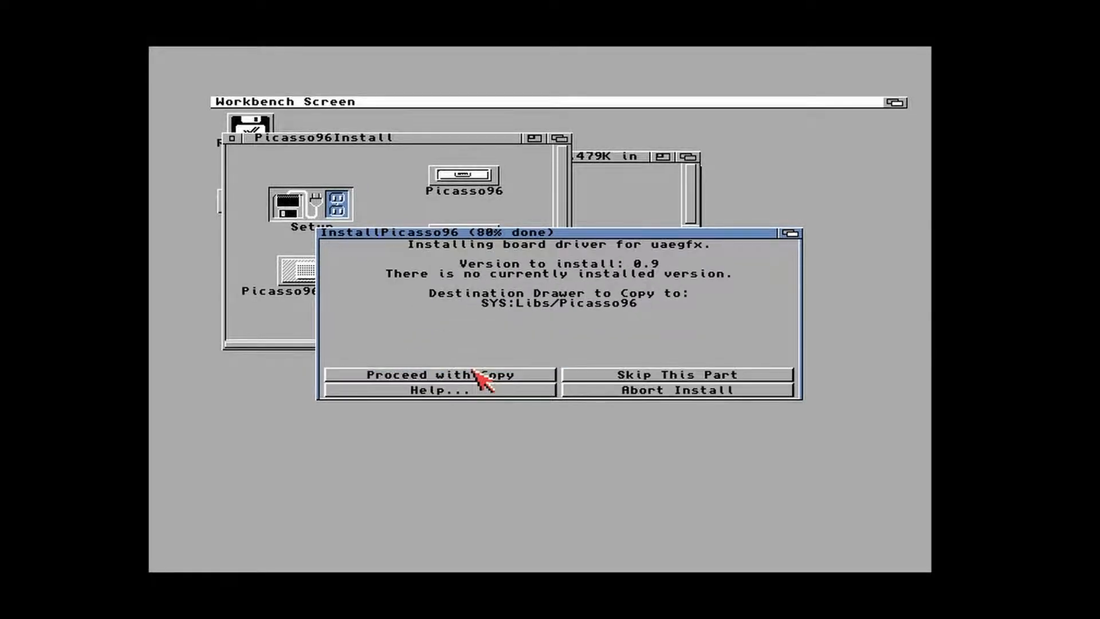
pyautogui.click(475, 375)
pyautogui.click(475, 375)
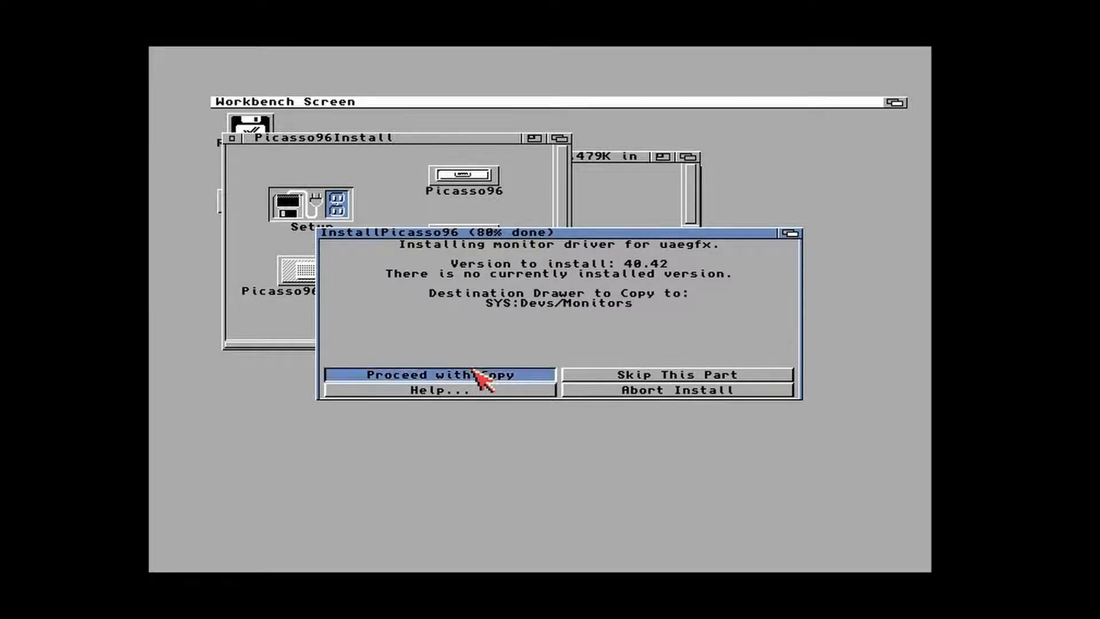
pyautogui.click(475, 375)
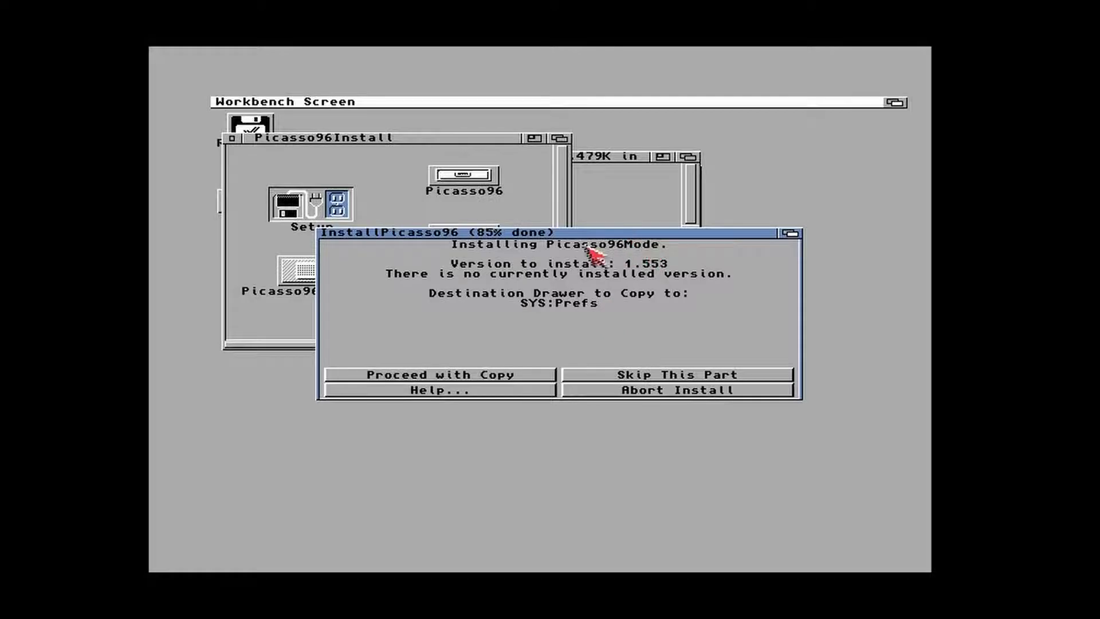
# Skip copying Picasso96Mode and adjusting its tool types, and accept the PVS icon position adjustment
pyautogui.click(666, 373)
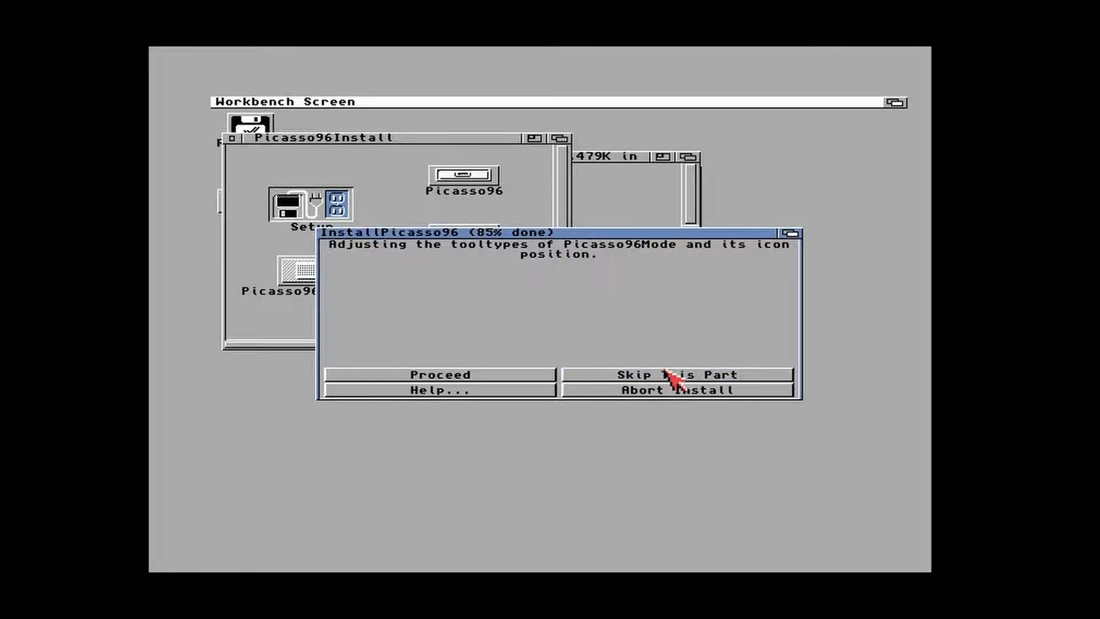
pyautogui.click(667, 374)
pyautogui.click(447, 376)
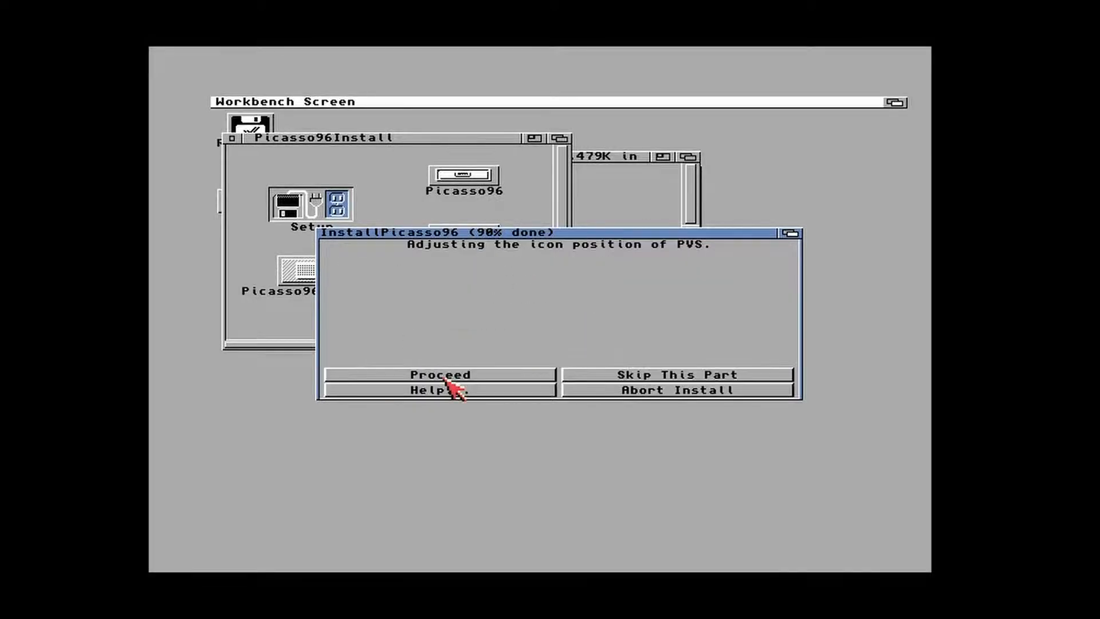
pyautogui.click(445, 377)
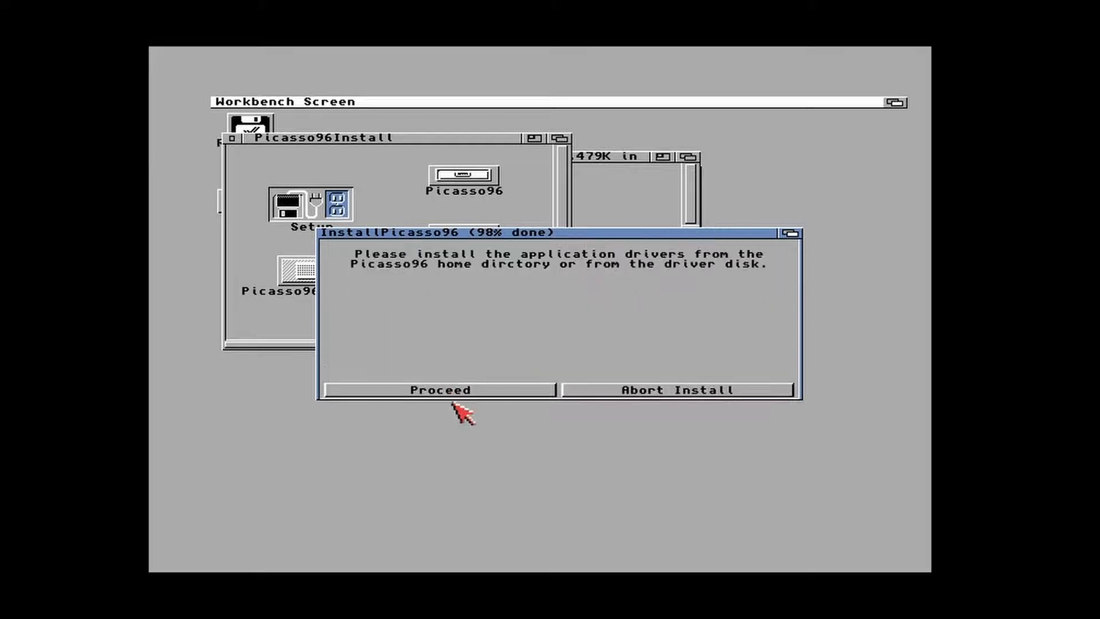
# Finish the Picasso96 installation and restart the emulated Amiga
pyautogui.click(467, 392)
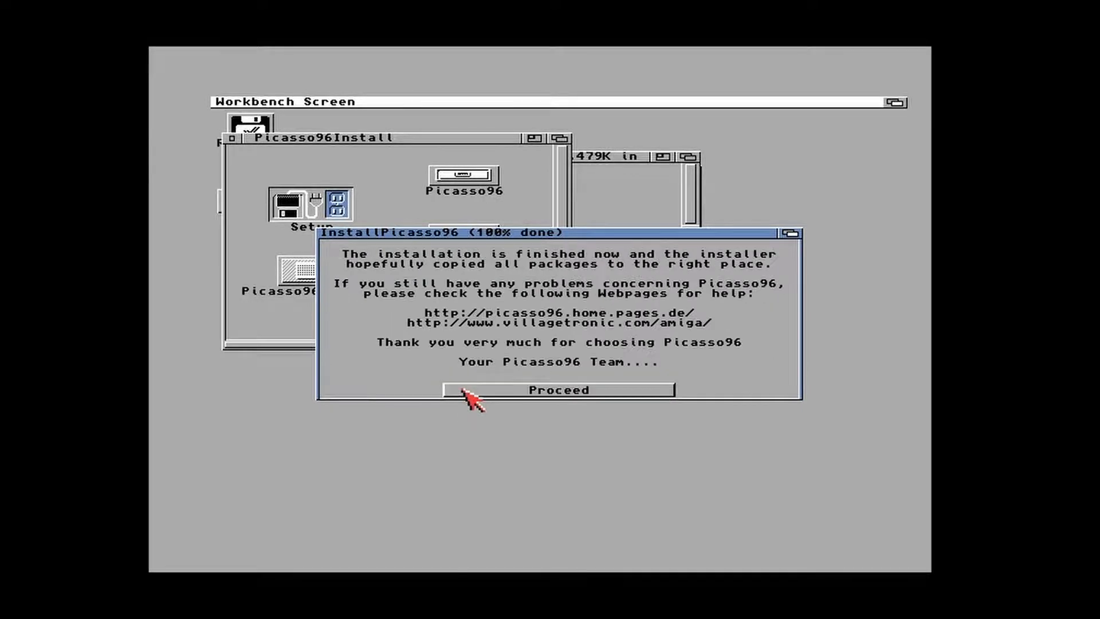
pyautogui.click(494, 391)
pyautogui.click(496, 390)
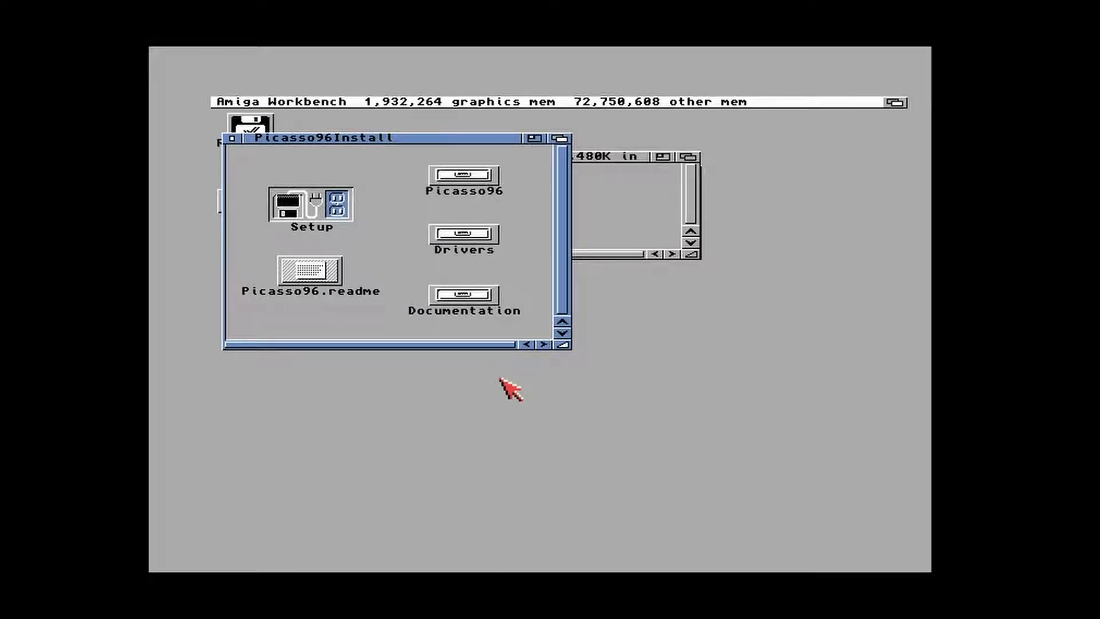
pyautogui.press('ctrl+Super_L+Super_R')
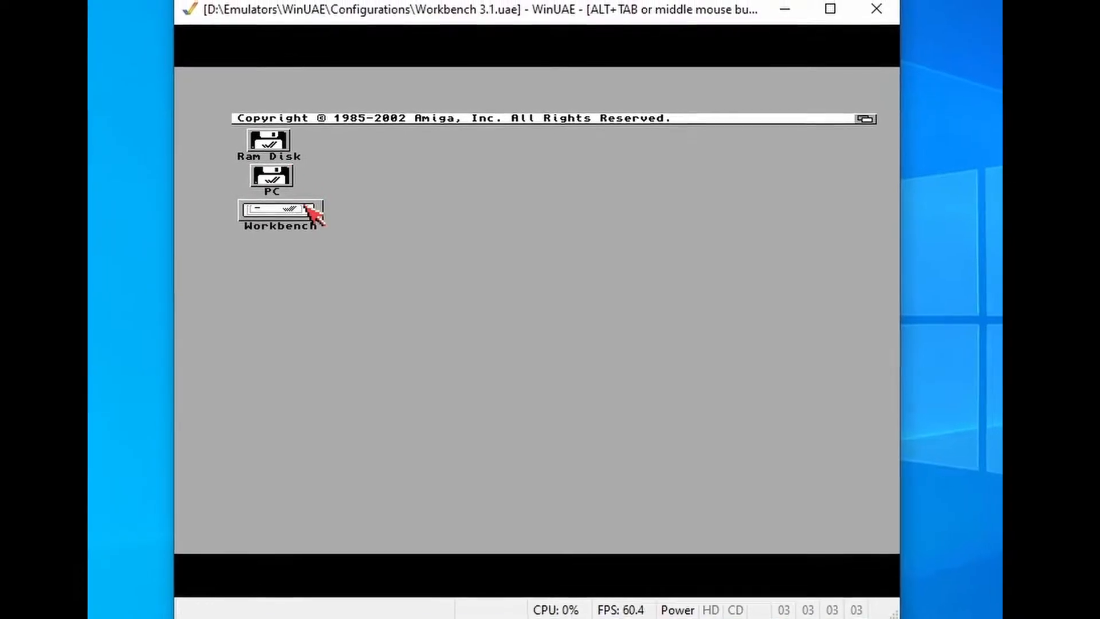
# Set the Workbench screen mode to UAE:1280x 720 32bit BGRA in the ScreenMode preferences and save it
pyautogui.doubleClick(307, 208)
pyautogui.doubleClick(320, 189)
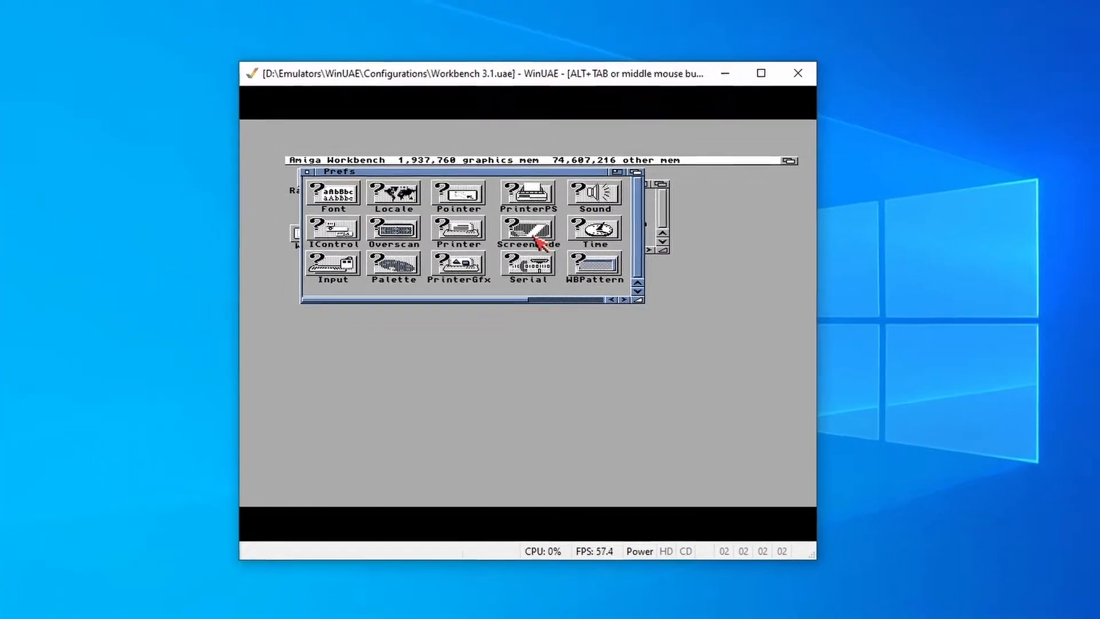
pyautogui.doubleClick(536, 236)
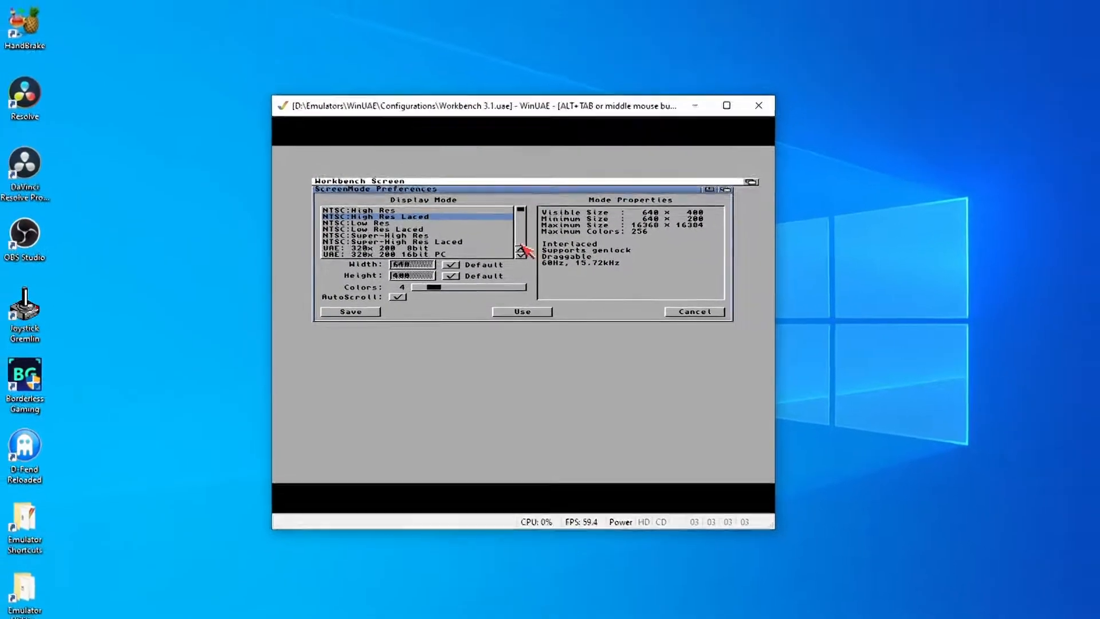
pyautogui.click(522, 245)
pyautogui.click(521, 245)
pyautogui.click(521, 244)
pyautogui.click(522, 245)
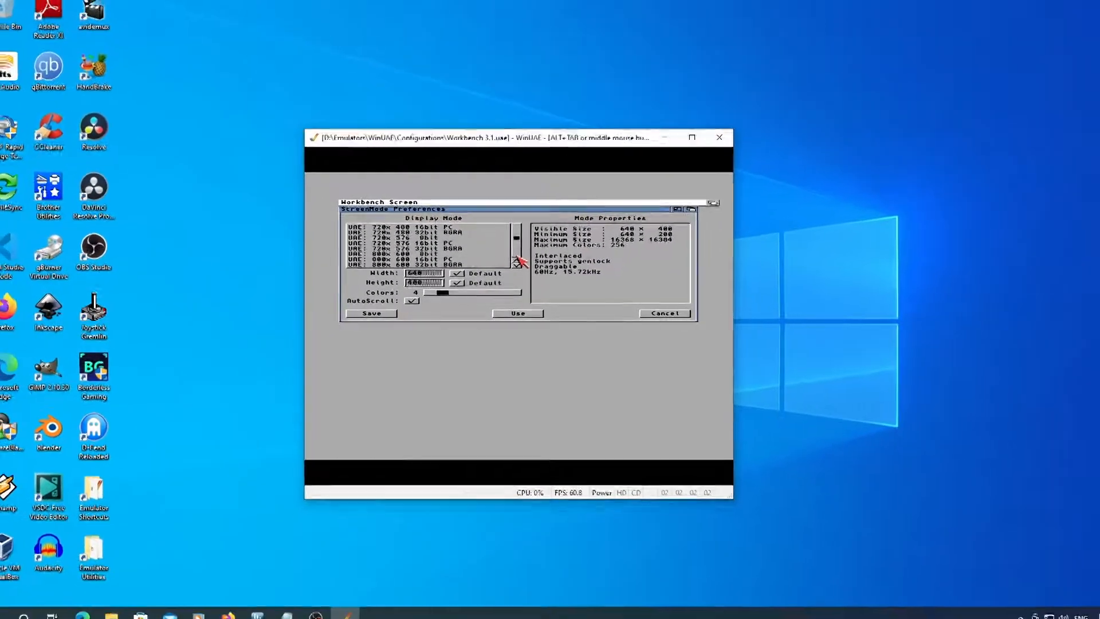
pyautogui.click(517, 263)
pyautogui.click(518, 263)
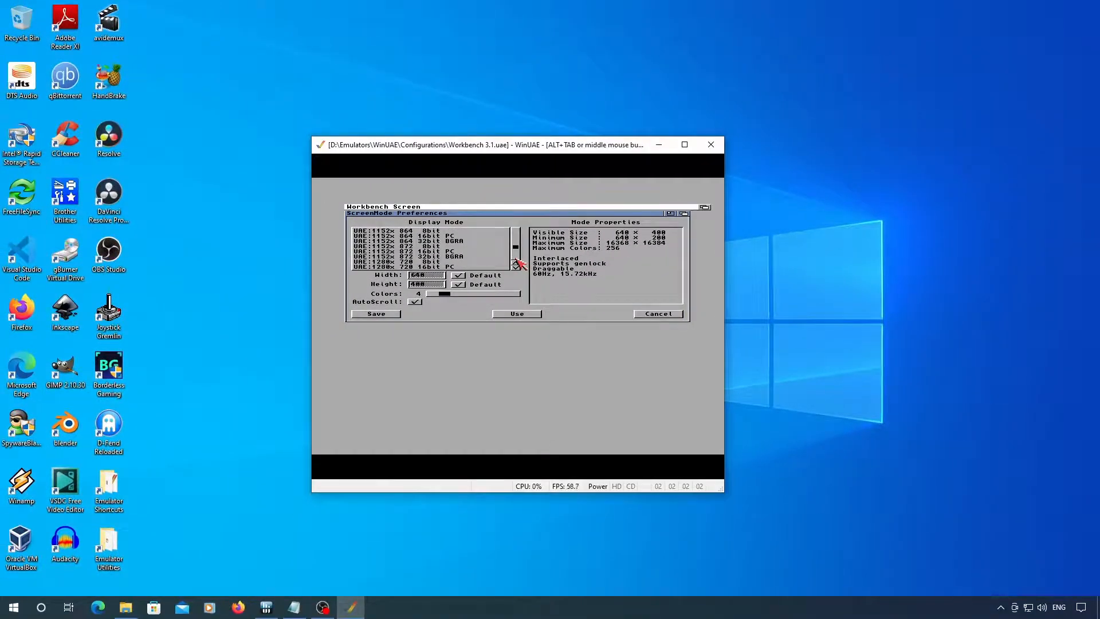
pyautogui.click(518, 262)
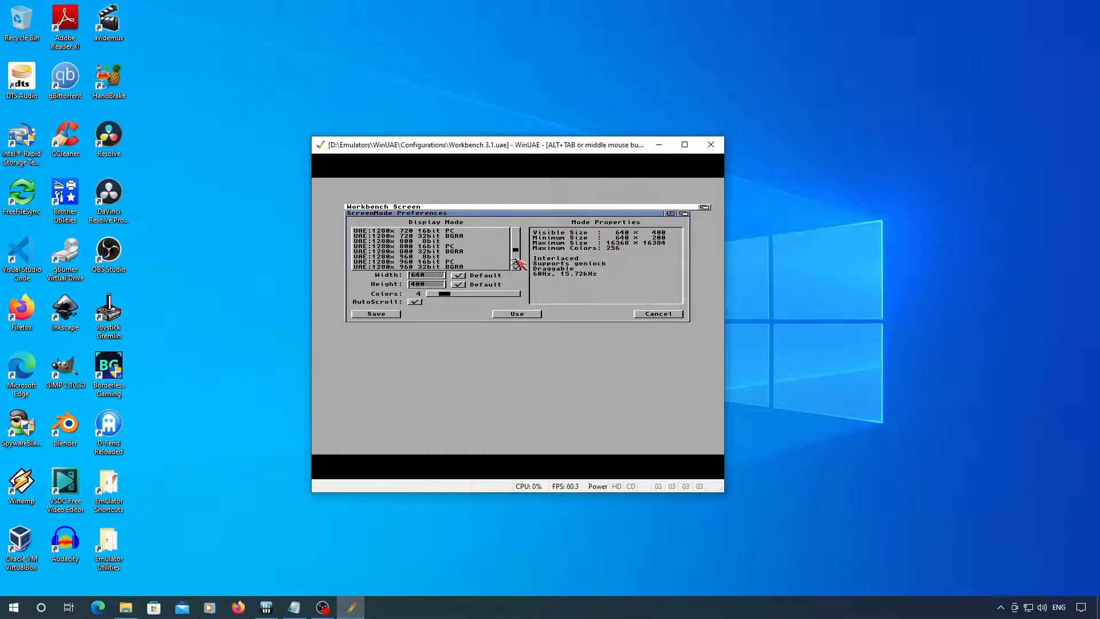
pyautogui.click(457, 236)
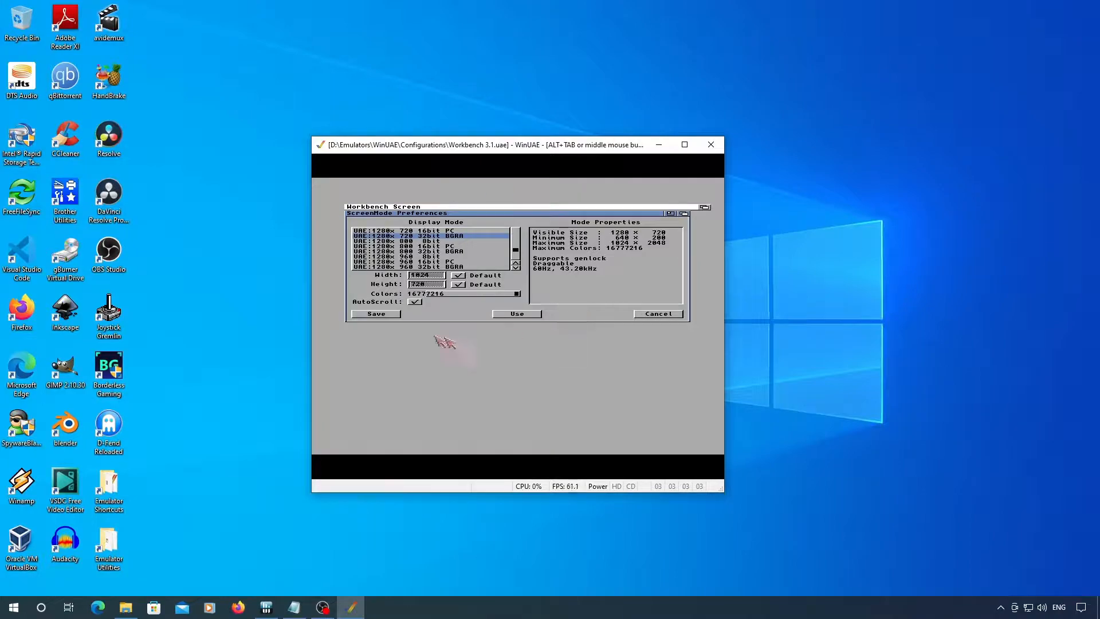
pyautogui.click(386, 316)
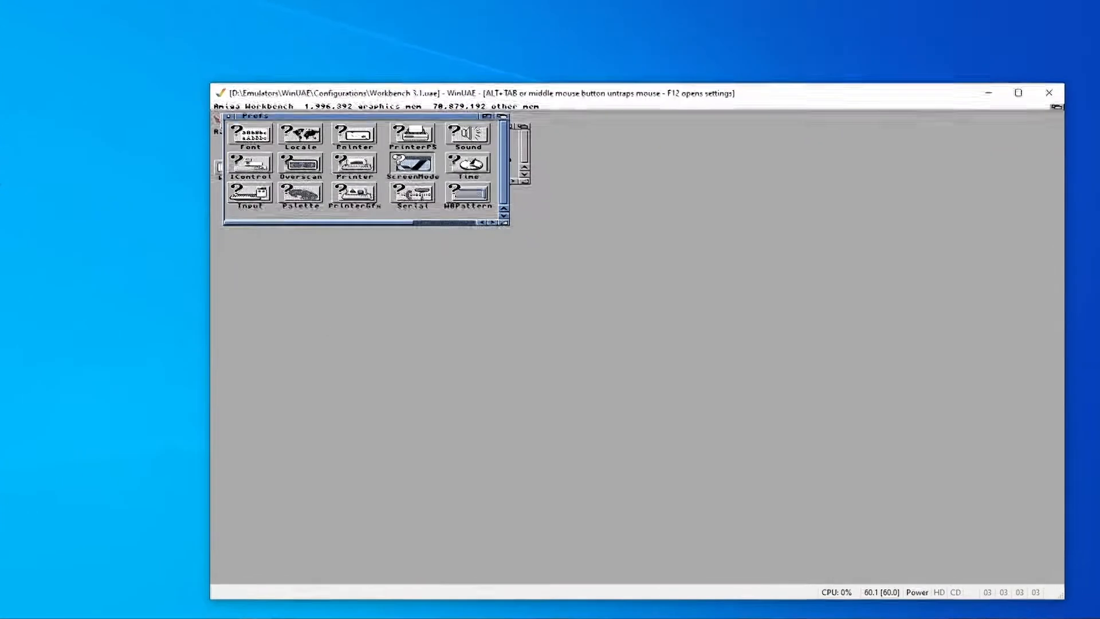
# Close the Prefs and Workbench windows, and run the 04-Redit-KingCON script from 3.1 Installers on the PC drive
pyautogui.click(243, 123)
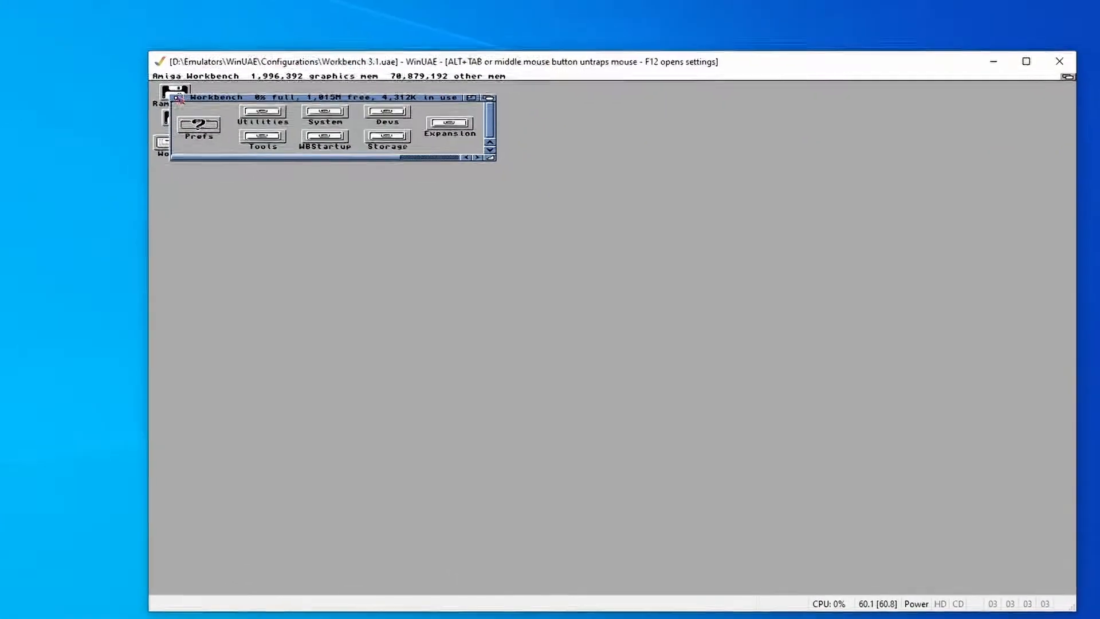
pyautogui.click(191, 105)
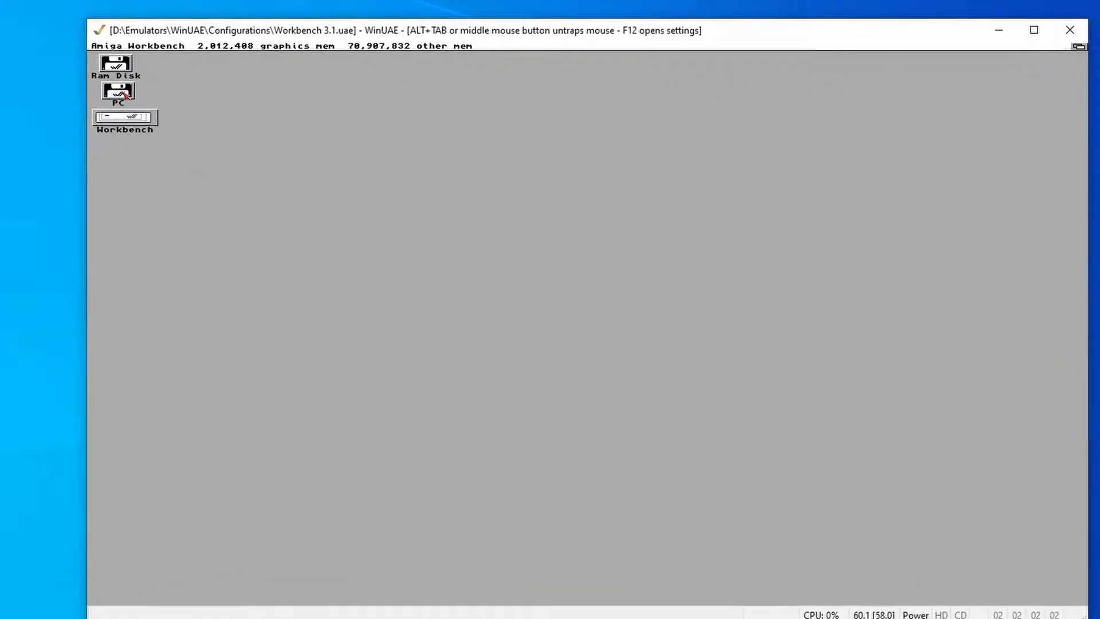
pyautogui.doubleClick(140, 103)
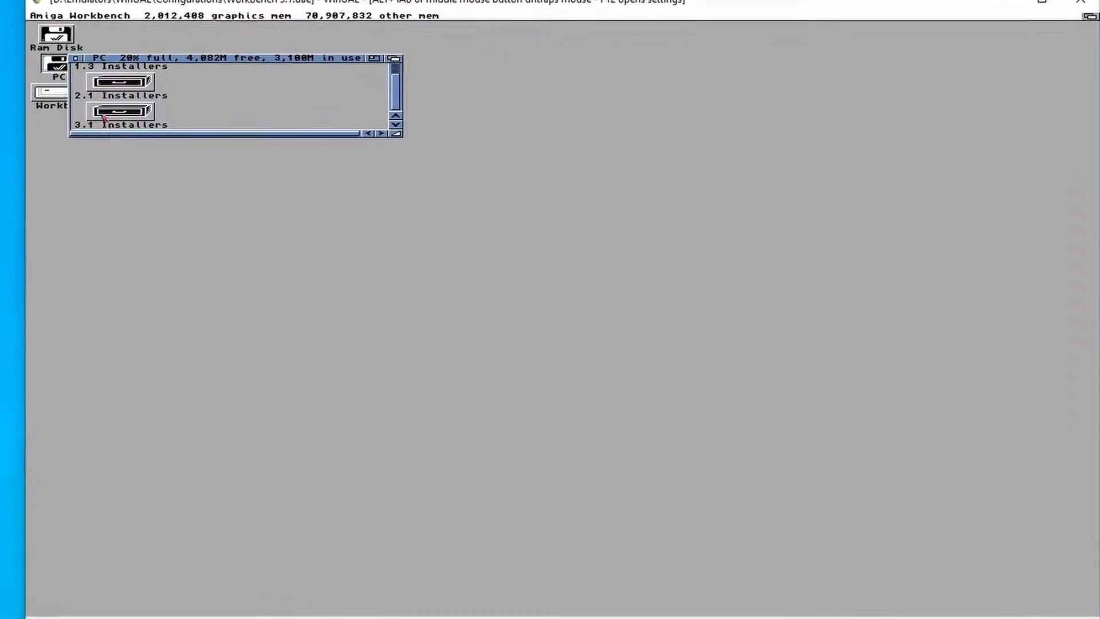
pyautogui.doubleClick(135, 117)
pyautogui.click(279, 125)
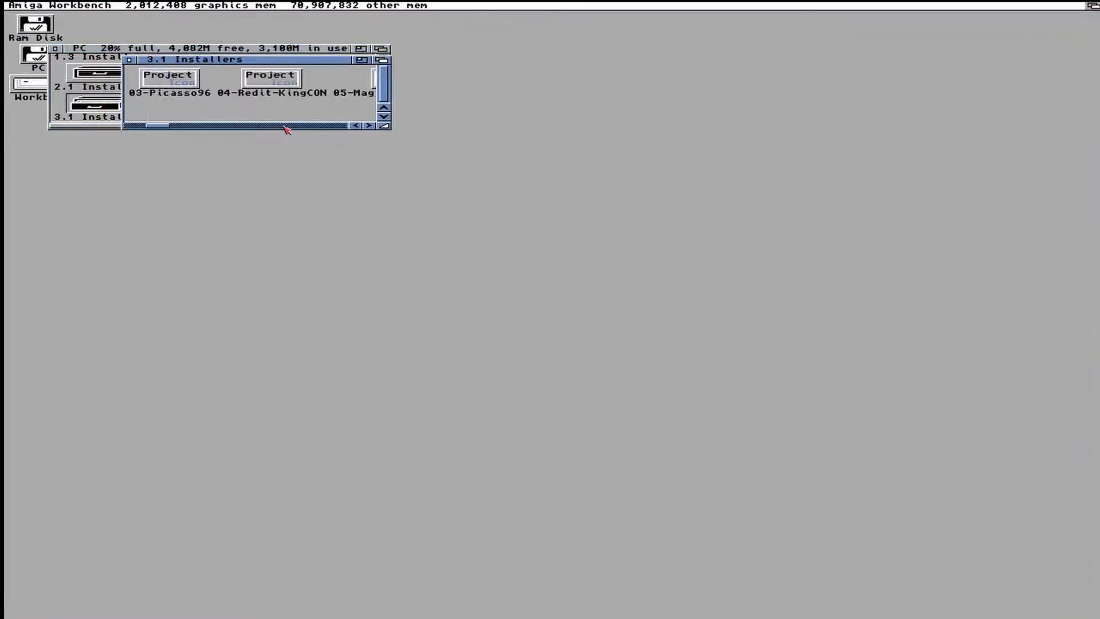
pyautogui.doubleClick(293, 85)
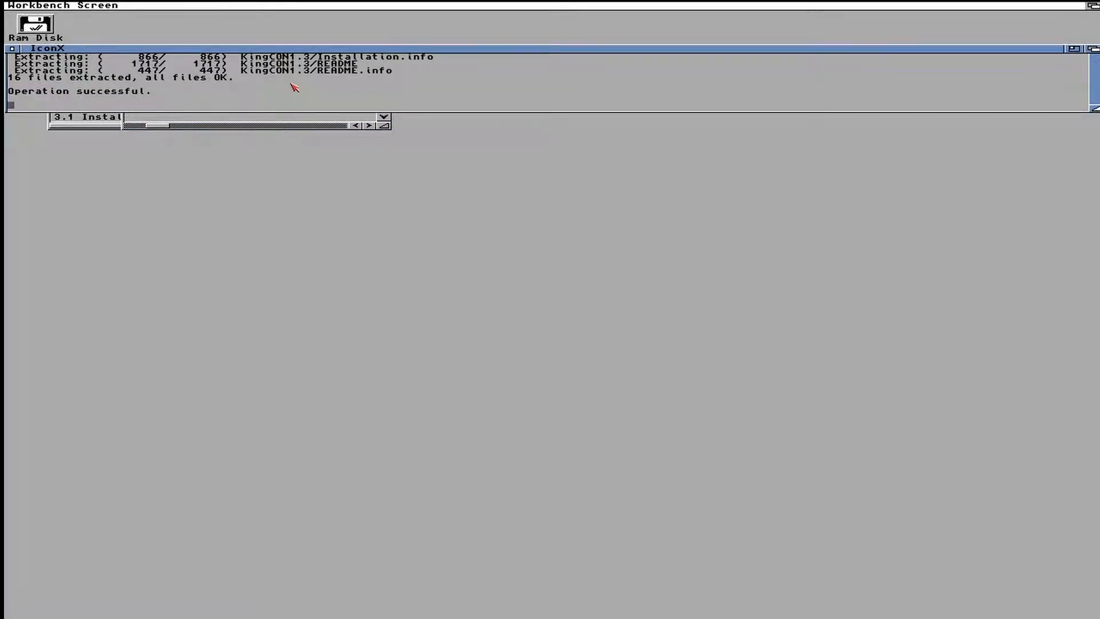
# Open the Workbench drive's Tools drawer clear of the other windows and the Redit2.0 drawer on the Ram Disk
pyautogui.click(129, 60)
pyautogui.click(55, 49)
pyautogui.doubleClick(48, 79)
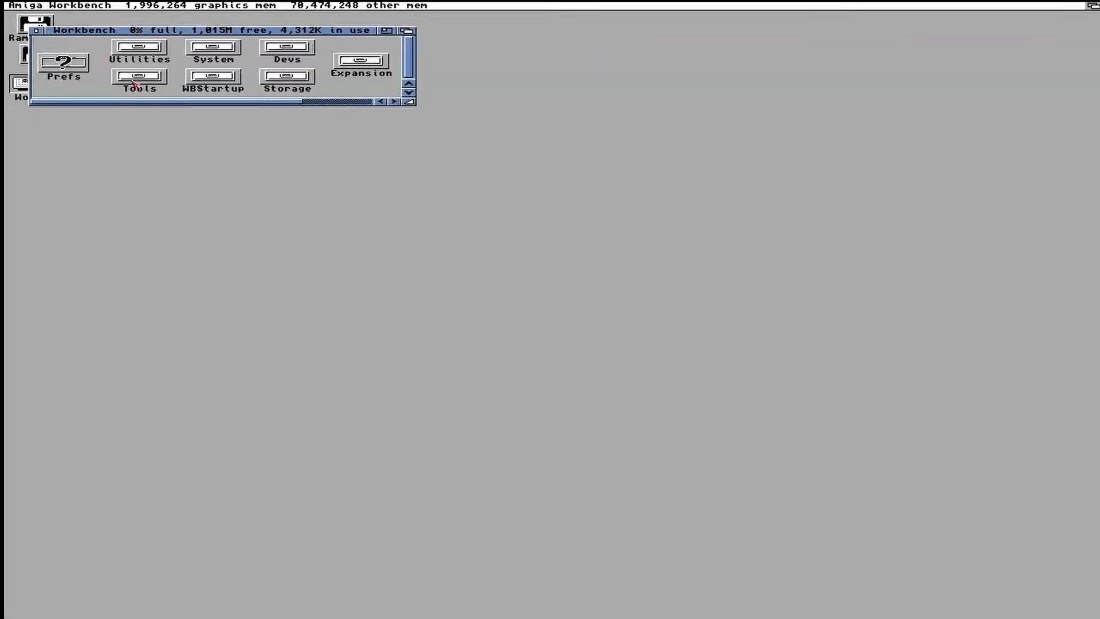
pyautogui.doubleClick(133, 84)
pyautogui.moveTo(177, 30); pyautogui.dragTo(124, 368)
pyautogui.doubleClick(35, 24)
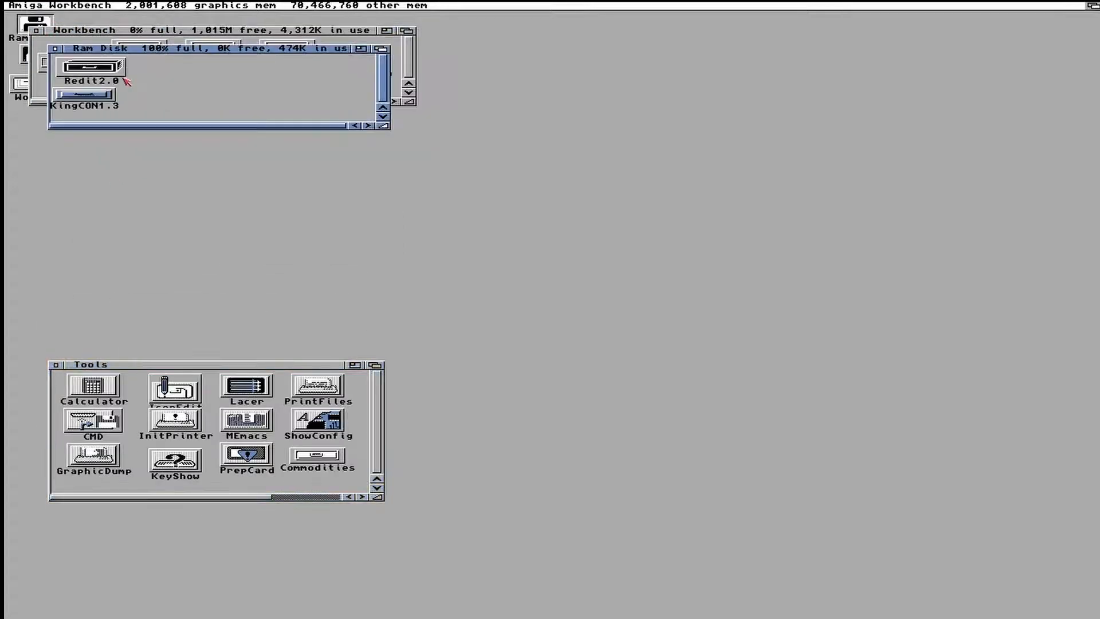
pyautogui.doubleClick(115, 74)
# Move the MEmacs icon in the Tools drawer to the free spot below HDToolBox
pyautogui.click(298, 496)
pyautogui.moveTo(172, 422); pyautogui.dragTo(340, 467)
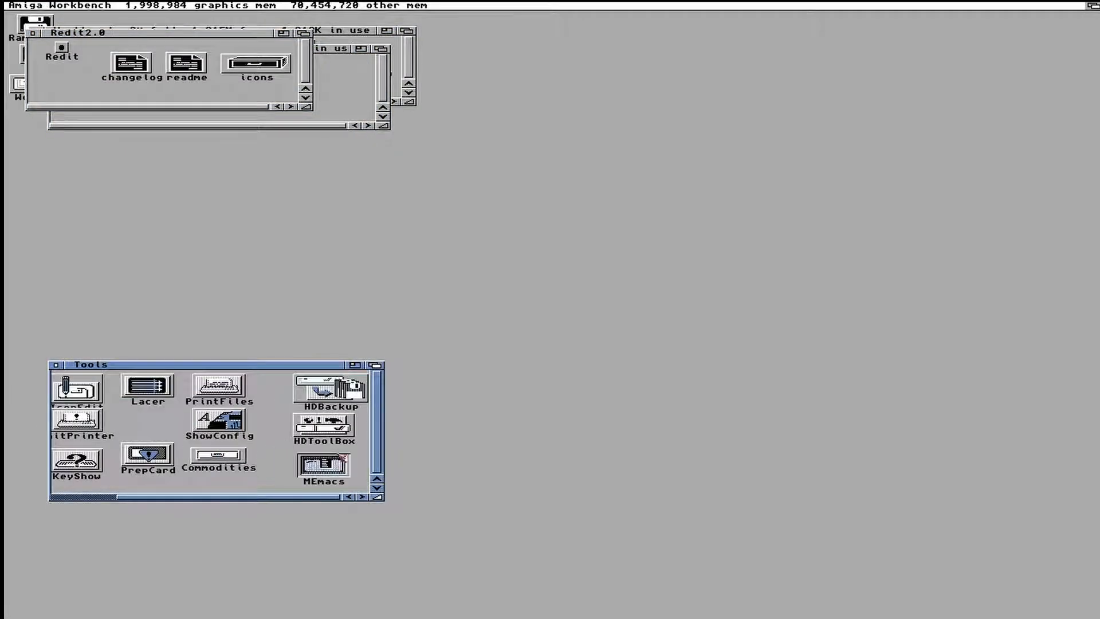
pyautogui.rightClick(207, 5)
pyautogui.rightClick(166, 48)
# Copy Redit into the Tools drawer, placing it below Lacer, and close the Redit2.0 drawer
pyautogui.moveTo(66, 48); pyautogui.dragTo(152, 417)
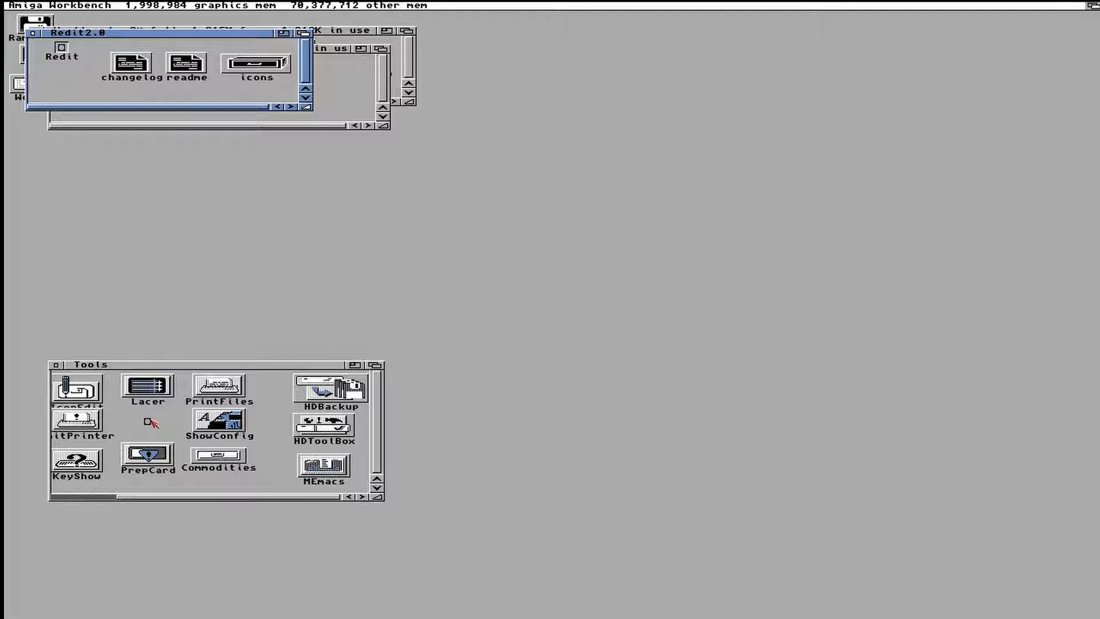
pyautogui.moveTo(151, 418); pyautogui.dragTo(152, 418)
pyautogui.click(32, 33)
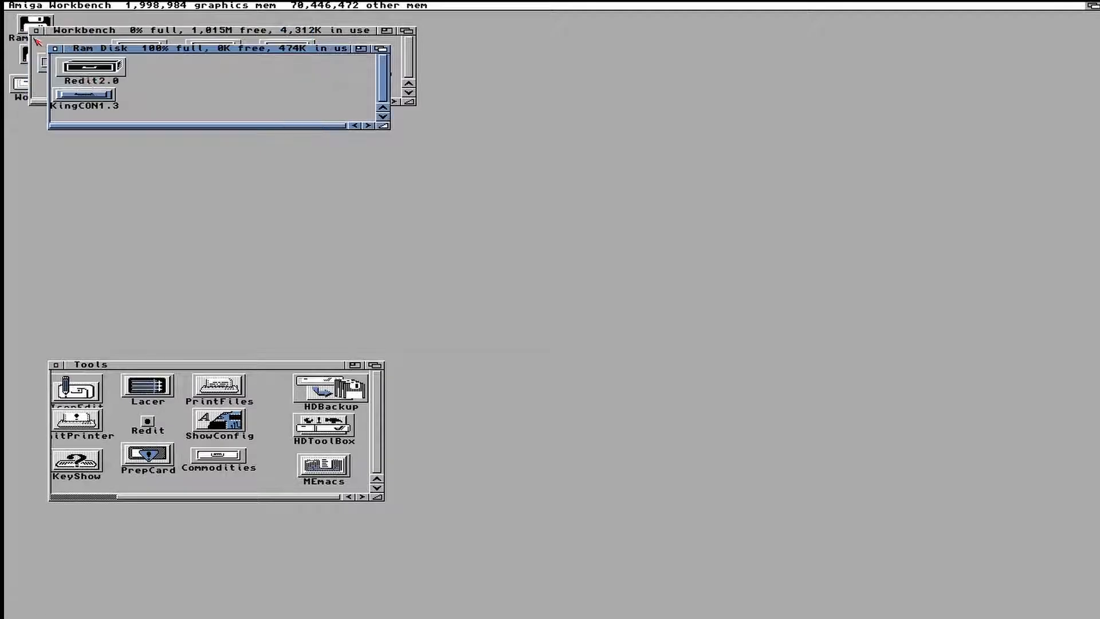
# Install KingCON from the KingCON1.3 drawer on the Ram Disk, accepting the addition of its Mount commands to s:user-startup
pyautogui.doubleClick(108, 96)
pyautogui.doubleClick(271, 122)
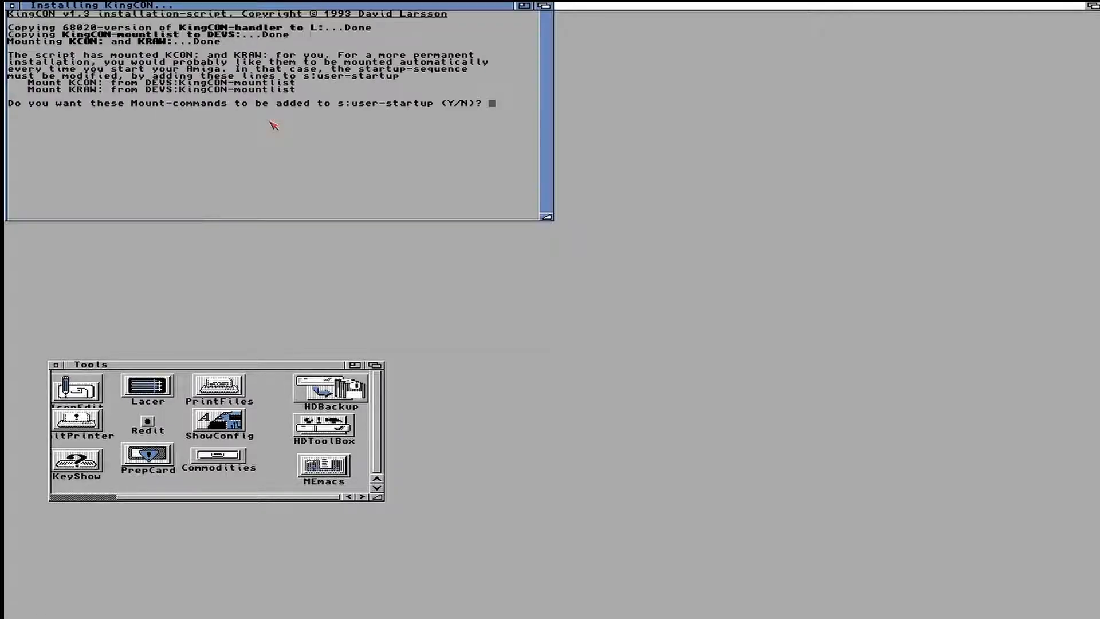
pyautogui.press('Return')
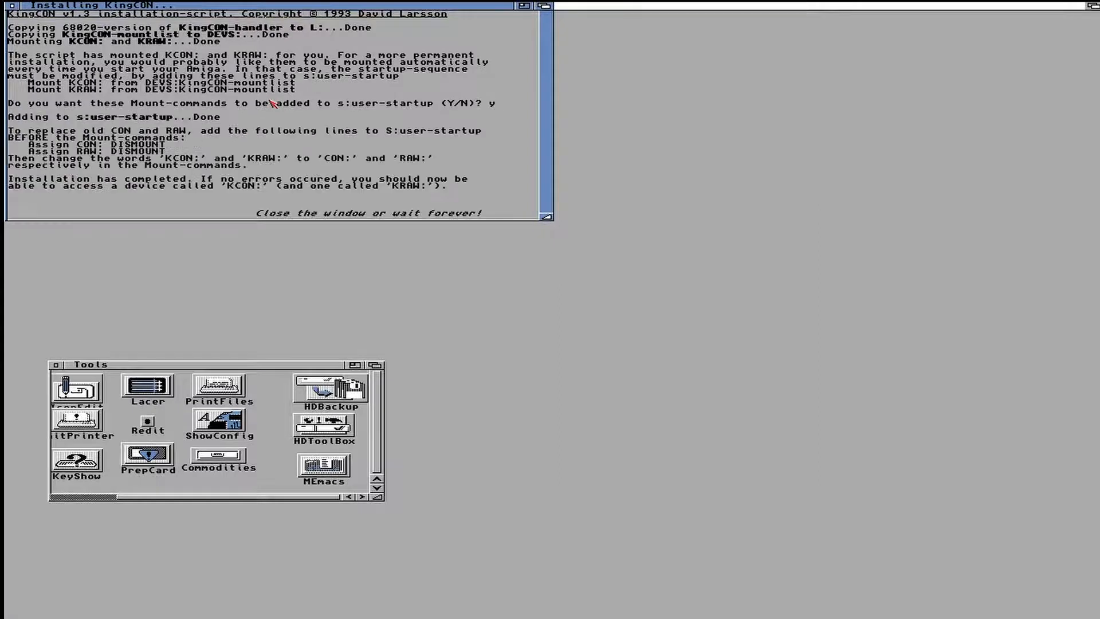
pyautogui.click(12, 5)
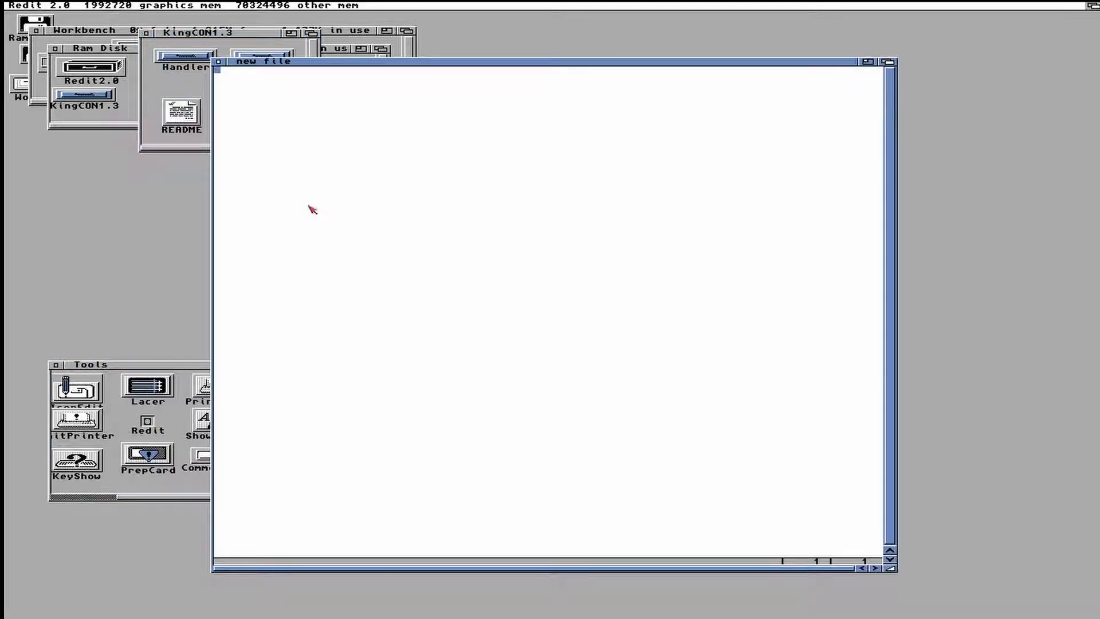
# Open the user-startup file from Workbench:S in Redit
pyautogui.rightClick(34, 5)
pyautogui.click(44, 24)
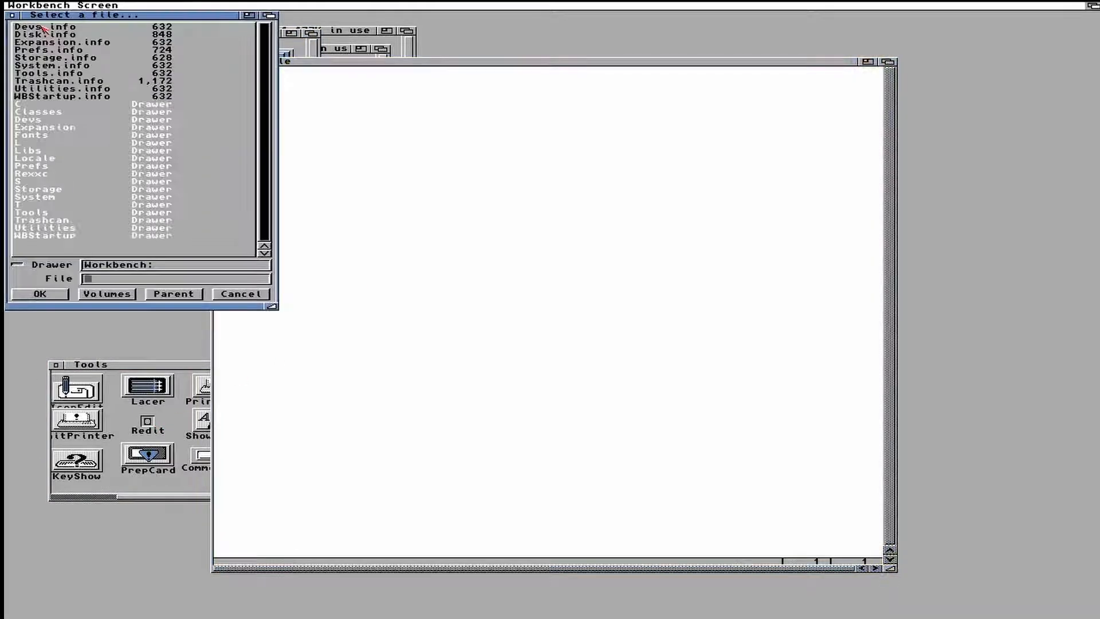
pyautogui.click(36, 182)
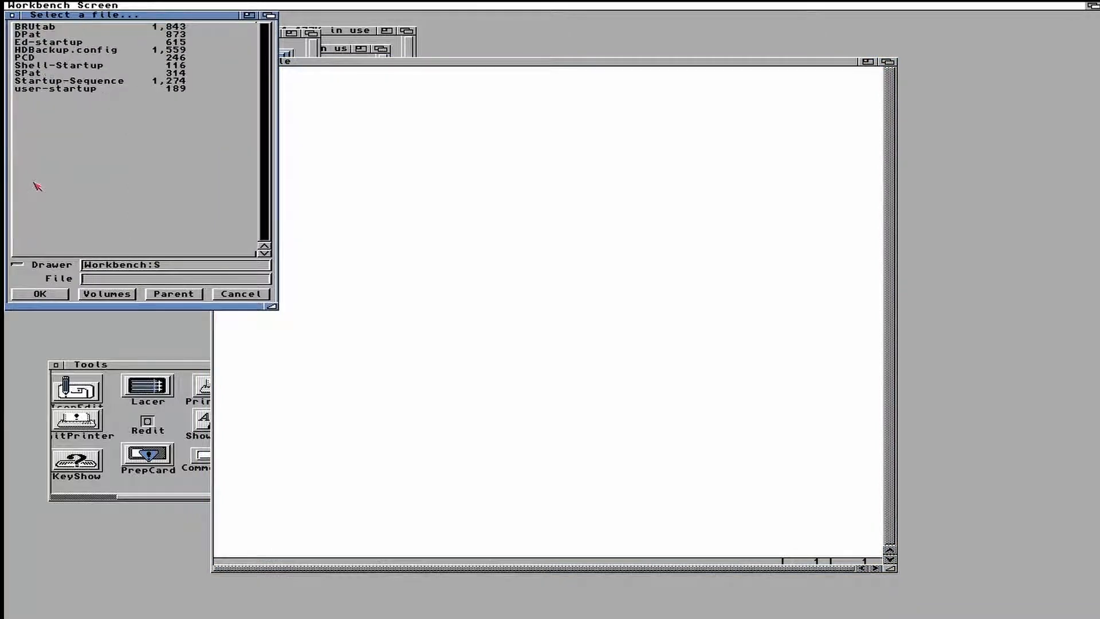
pyautogui.doubleClick(32, 90)
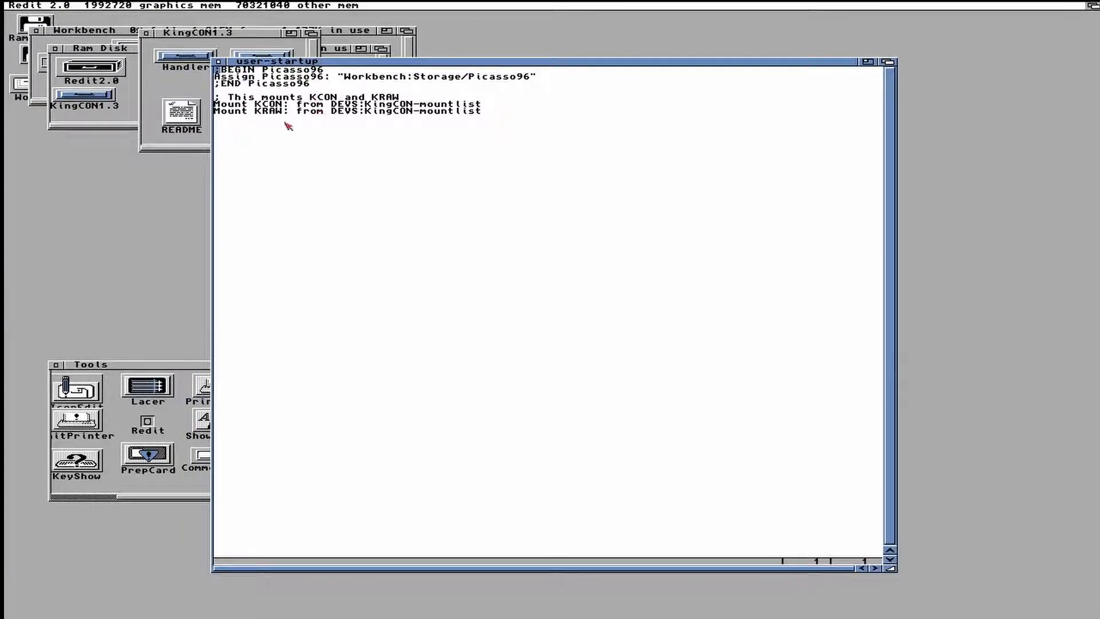
# Add the line "SYS:System/RexxMast >NIL:" at the very beginning of user-startup
pyautogui.press('Return')
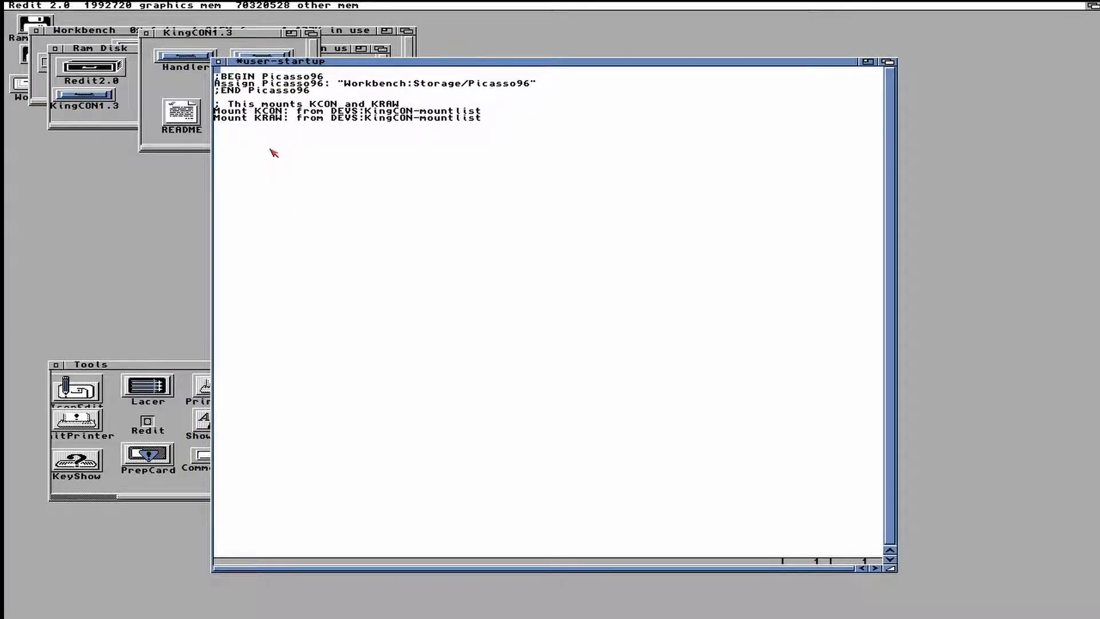
pyautogui.write('SYS:System/Rex')
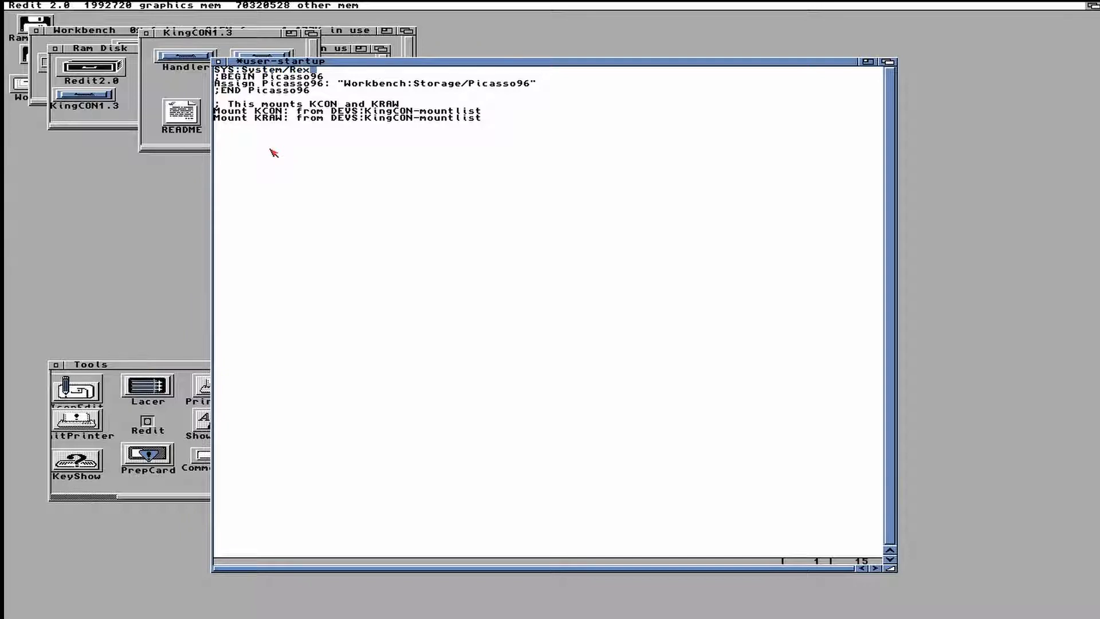
pyautogui.write('xMast >NIL:')
# Insert "assign CON: DISMOUNT" and "assign RAW: DISMOUNT" on separate lines directly above the Mount commands
pyautogui.click(454, 106)
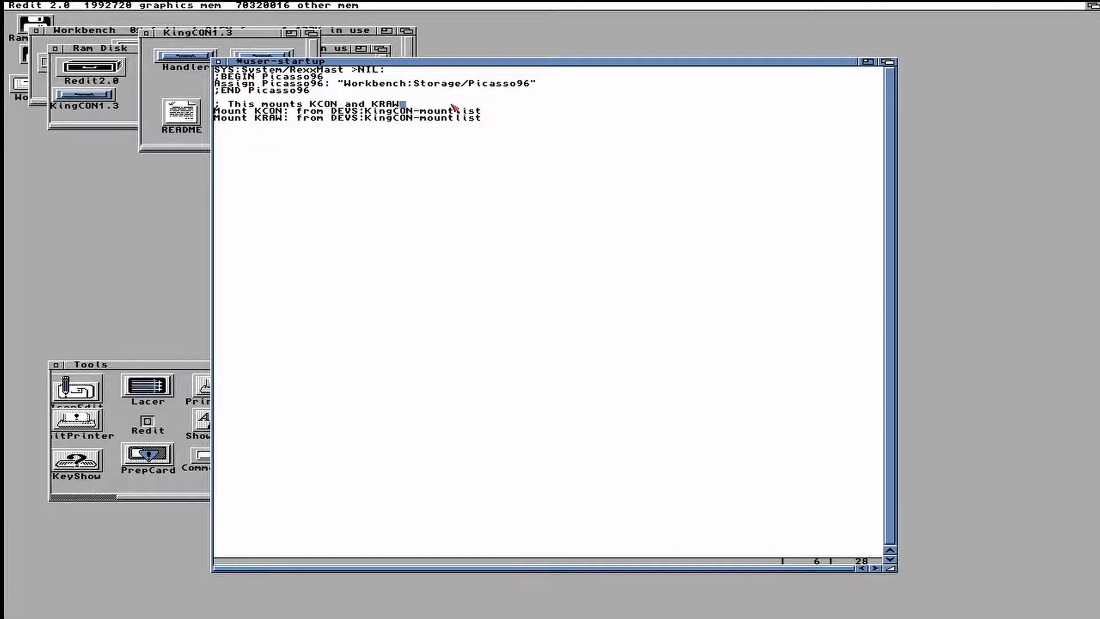
pyautogui.press('Return')
pyautogui.write('a')
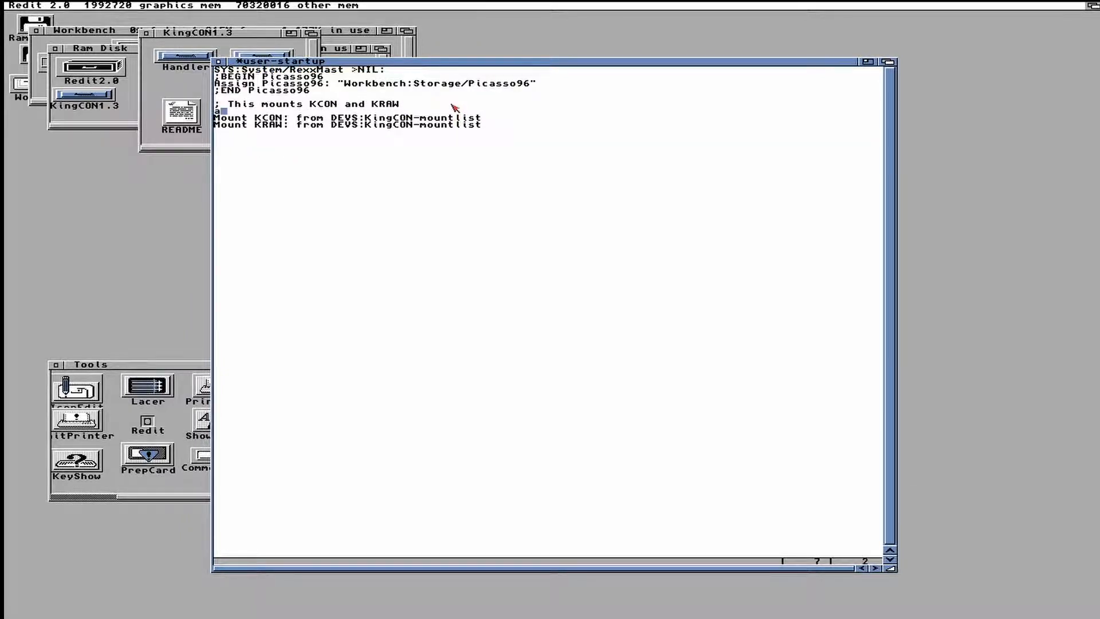
pyautogui.write('ssign CON: DISMOUNT')
pyautogui.press('Return')
pyautogui.write('ass')
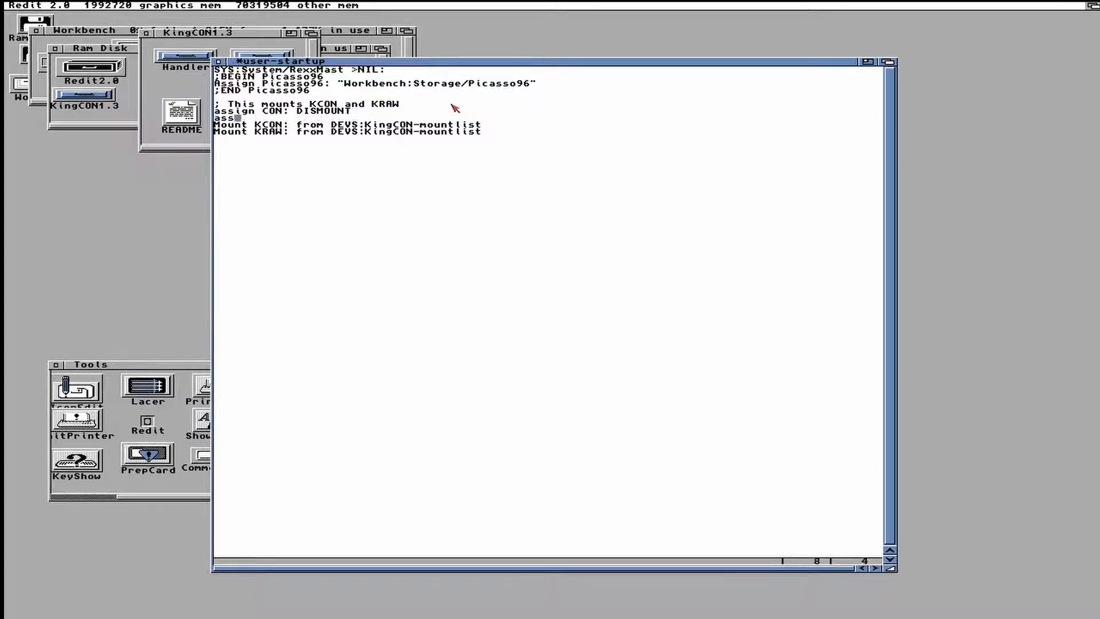
pyautogui.write('ign RAW: DISMOUNT')
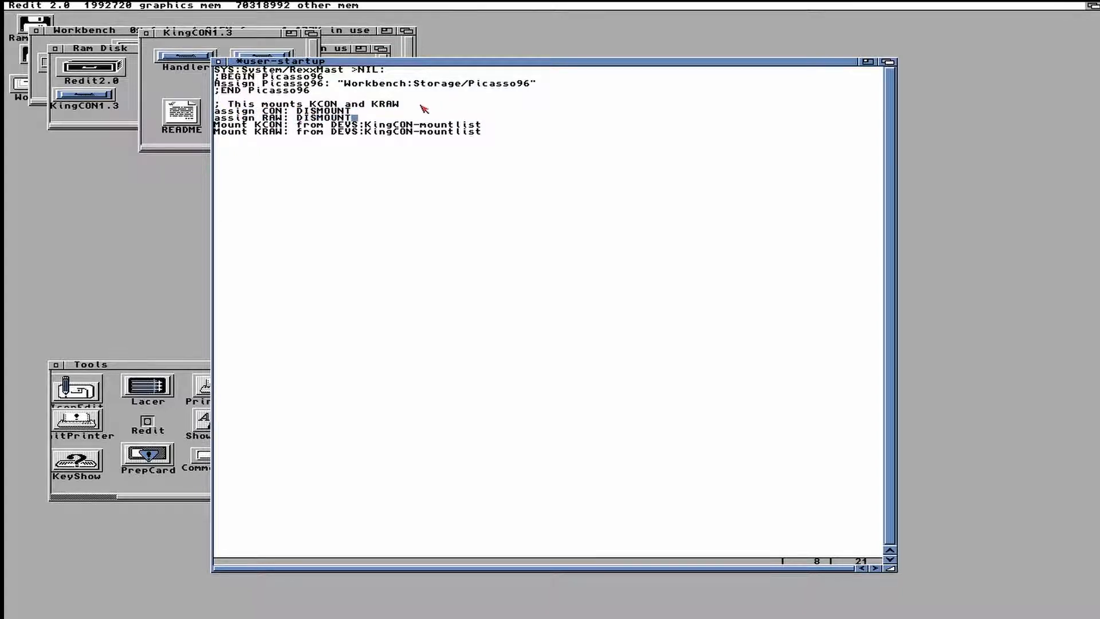
# Change KCON: and KRAW: to CON: and RAW: in the Mount commands, then save user-startup and restart the Amiga
pyautogui.click(261, 126)
pyautogui.press('Delete')
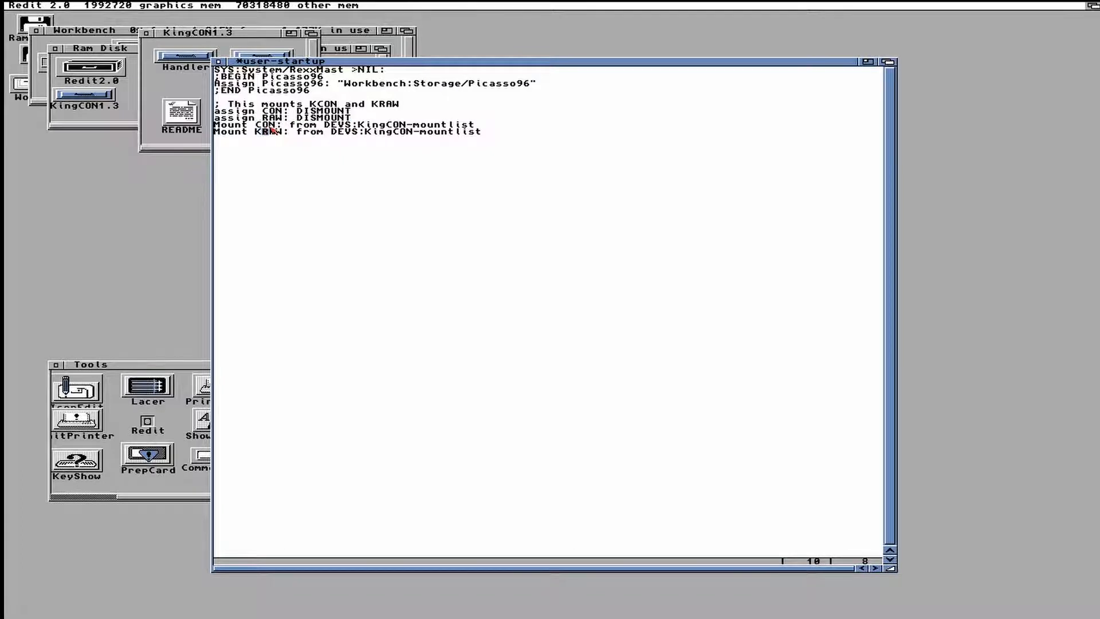
pyautogui.press('BackSpace')
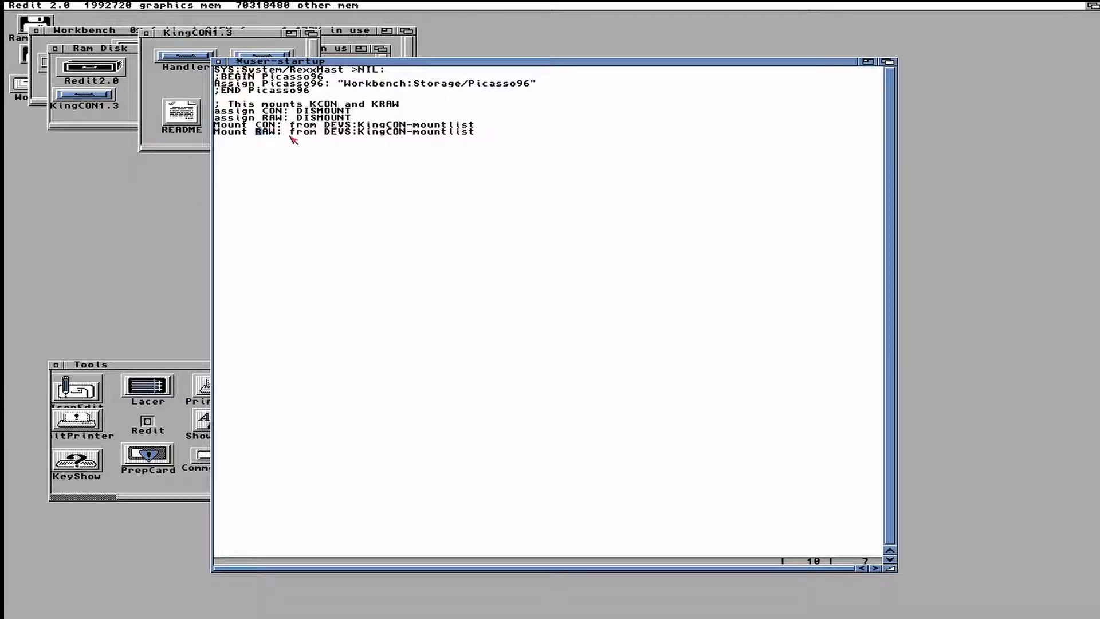
pyautogui.rightClick(30, 6)
pyautogui.click(46, 36)
pyautogui.press('ctrl+super+super')
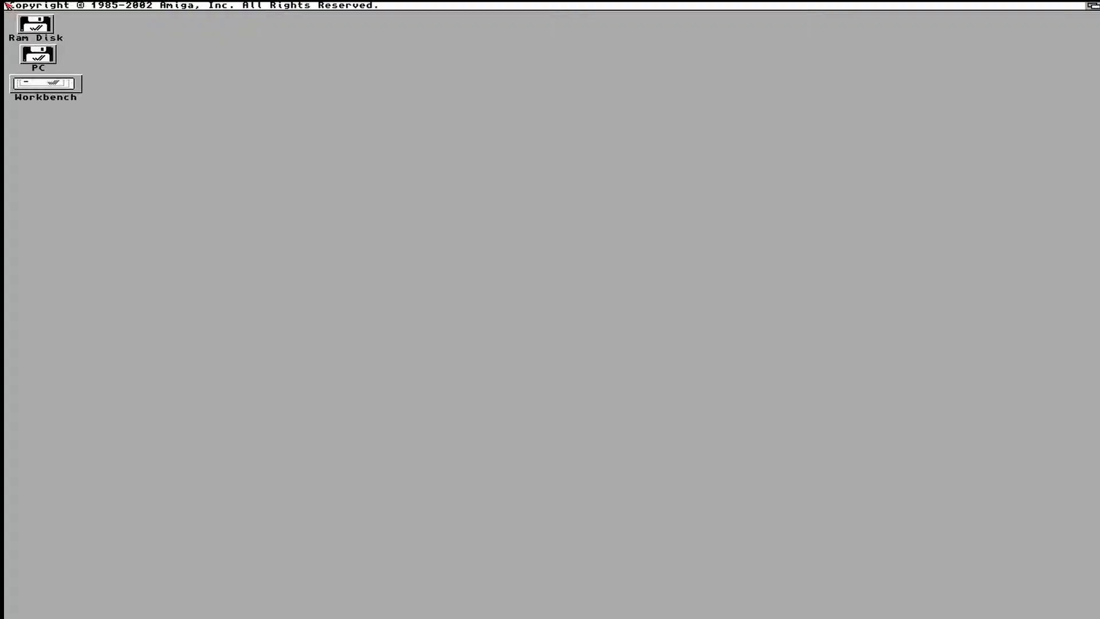
# Run the MagicMenu-wbdock2 installer script from the 3.1 Installers drawer on the PC disk
pyautogui.doubleClick(30, 59)
pyautogui.doubleClick(83, 101)
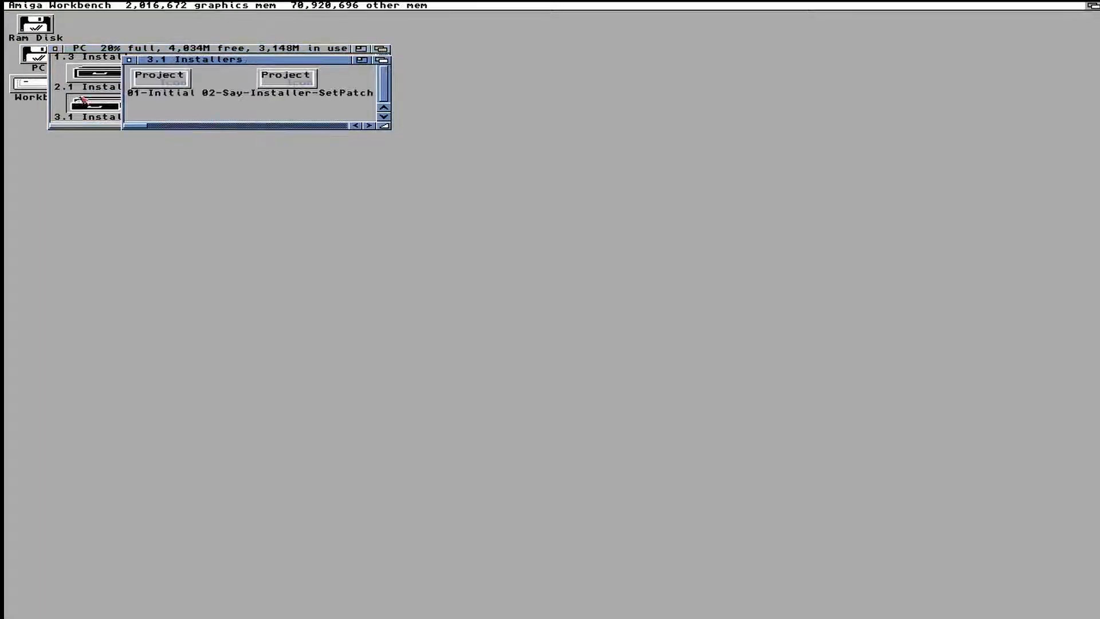
pyautogui.click(270, 126)
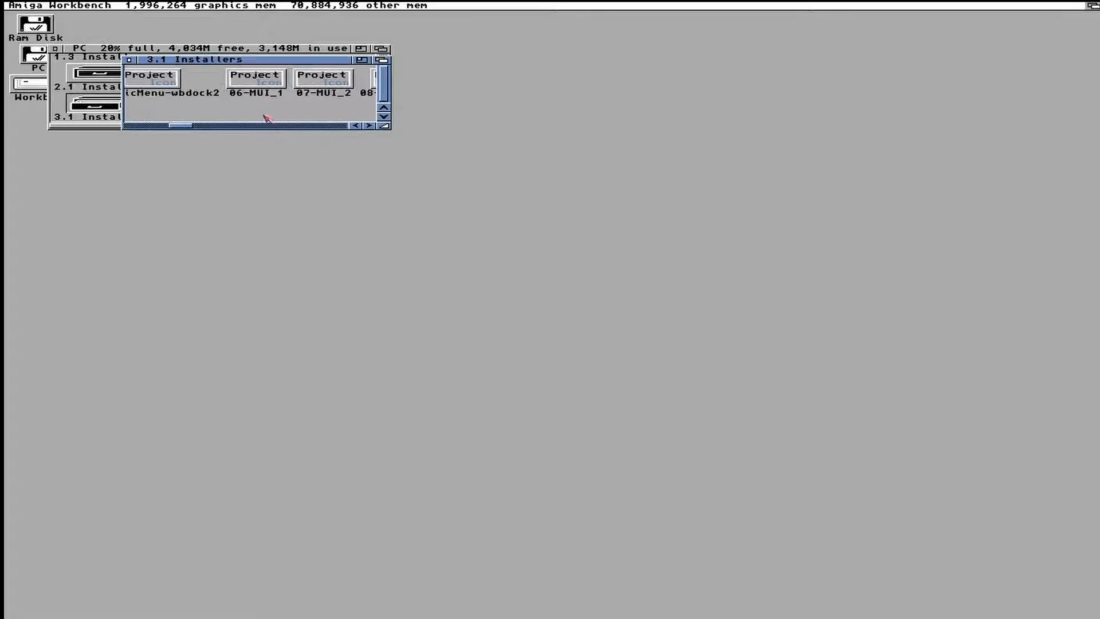
pyautogui.doubleClick(172, 78)
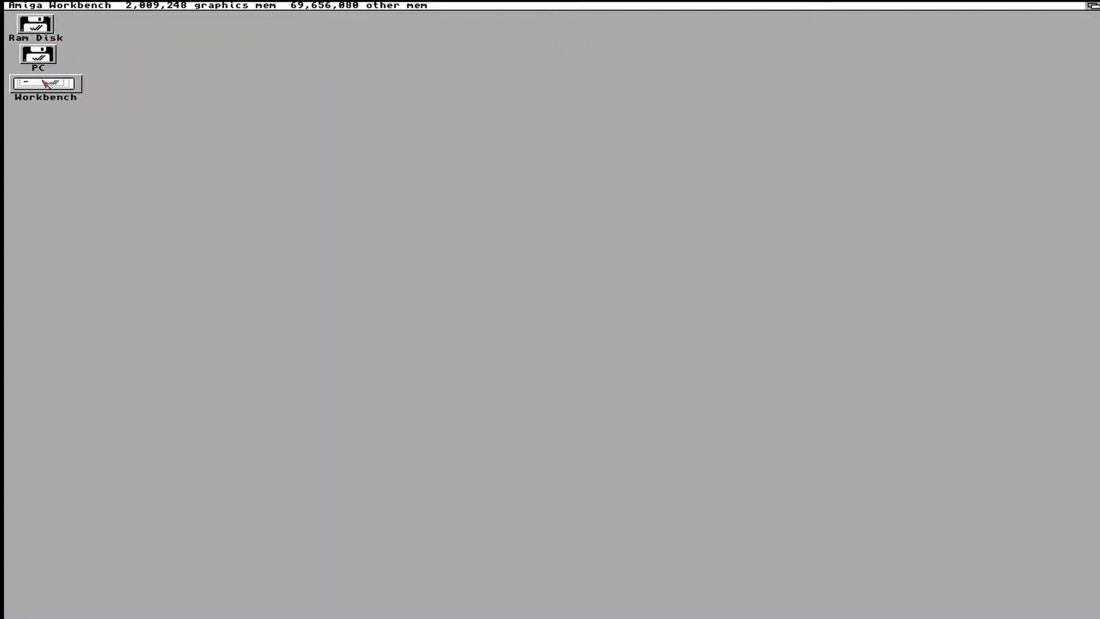
# Copy MagicMenu from Ram Disk into the WBStartup drawer of the Workbench disk
pyautogui.moveTo(61, 32); pyautogui.dragTo(350, 65)
pyautogui.doubleClick(36, 25)
pyautogui.moveTo(172, 47); pyautogui.dragTo(275, 221)
pyautogui.doubleClick(502, 110)
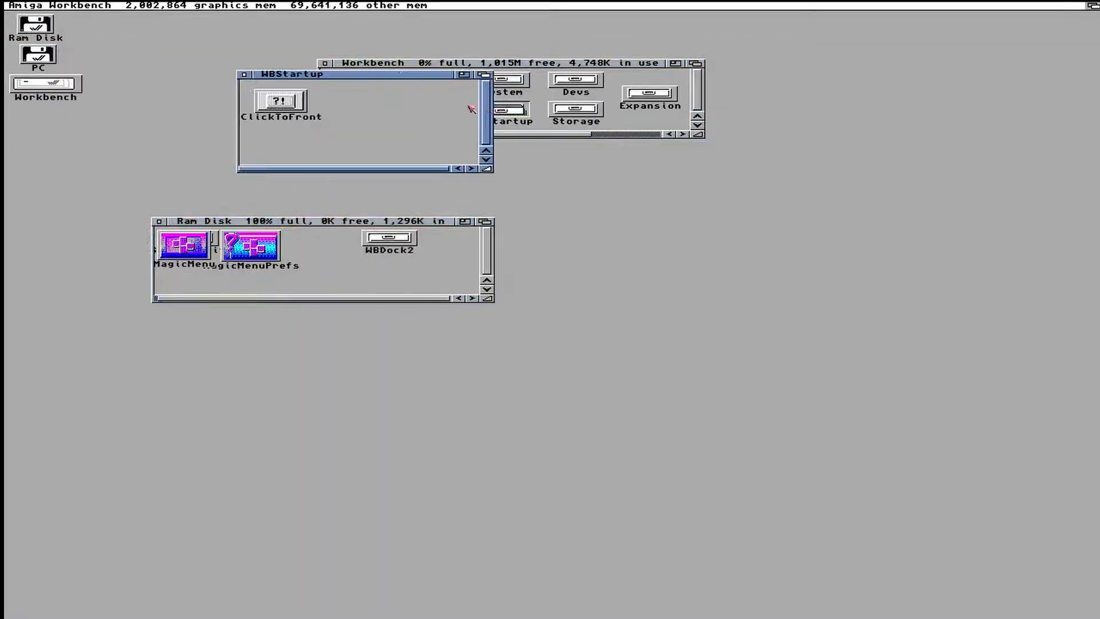
pyautogui.moveTo(398, 78); pyautogui.dragTo(717, 146)
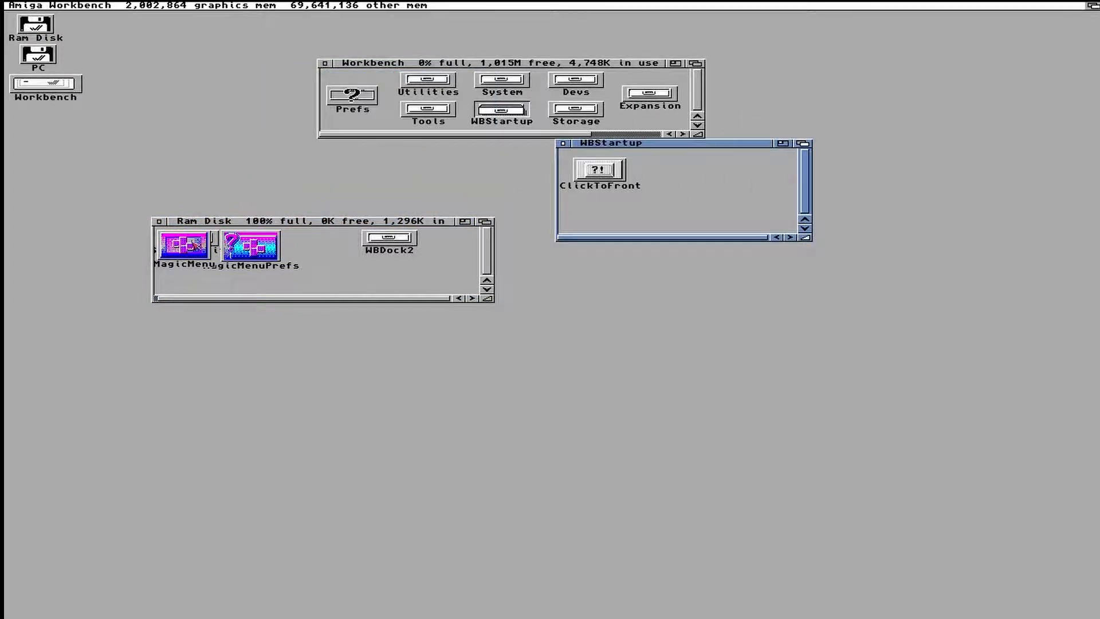
pyautogui.moveTo(196, 245); pyautogui.dragTo(706, 172)
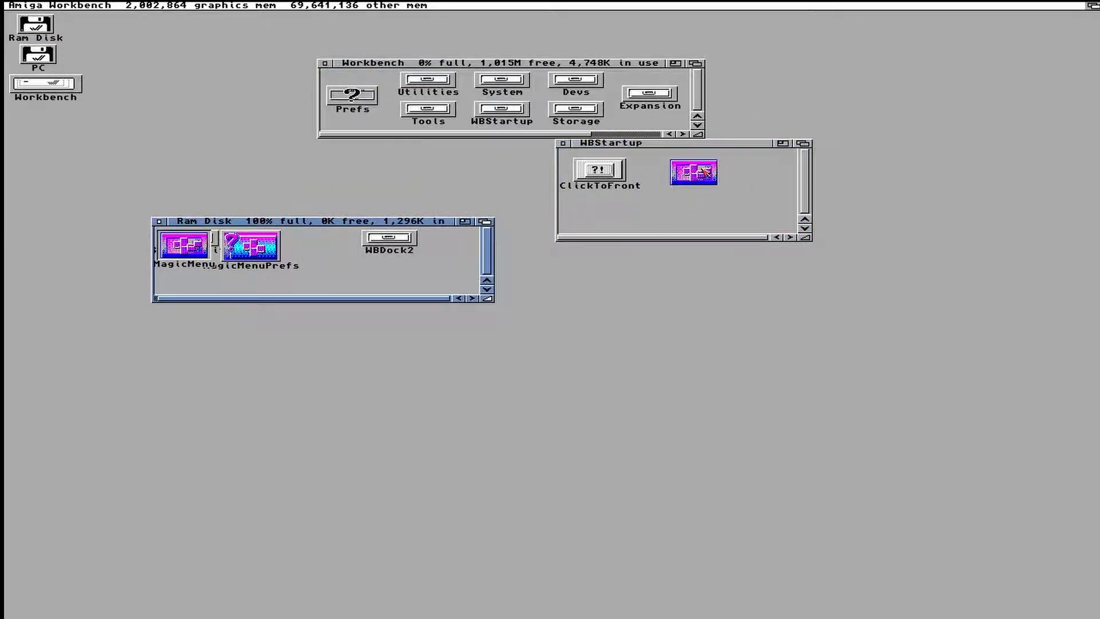
# Copy MagicMenuPrefs from Ram Disk into the Prefs drawer of the Workbench disk, below PVS
pyautogui.doubleClick(363, 92)
pyautogui.click(341, 154)
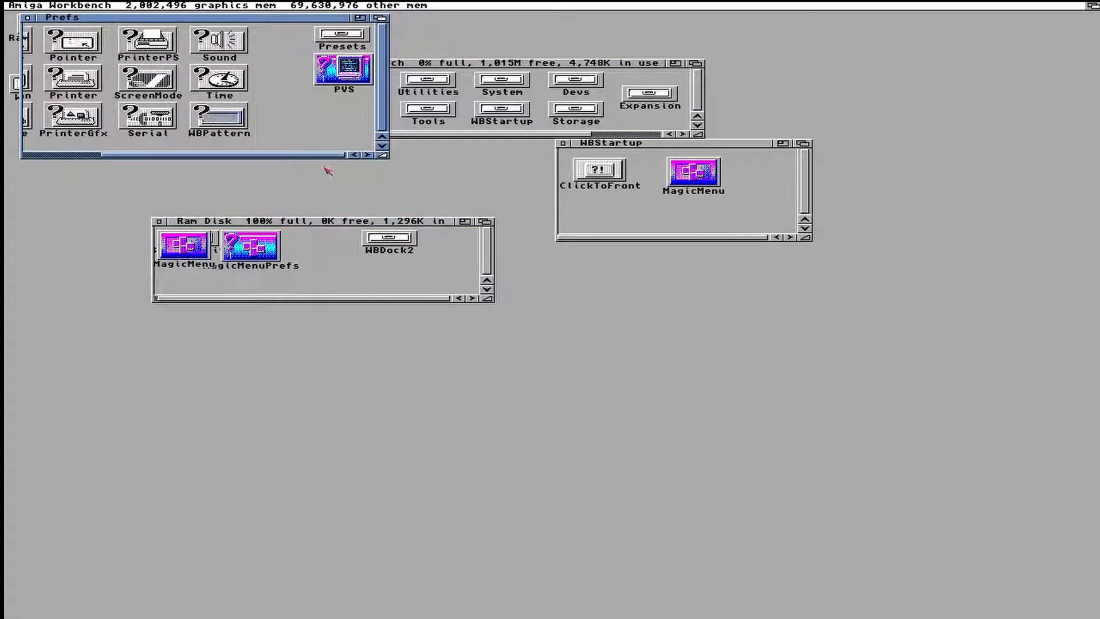
pyautogui.moveTo(244, 246); pyautogui.dragTo(334, 122)
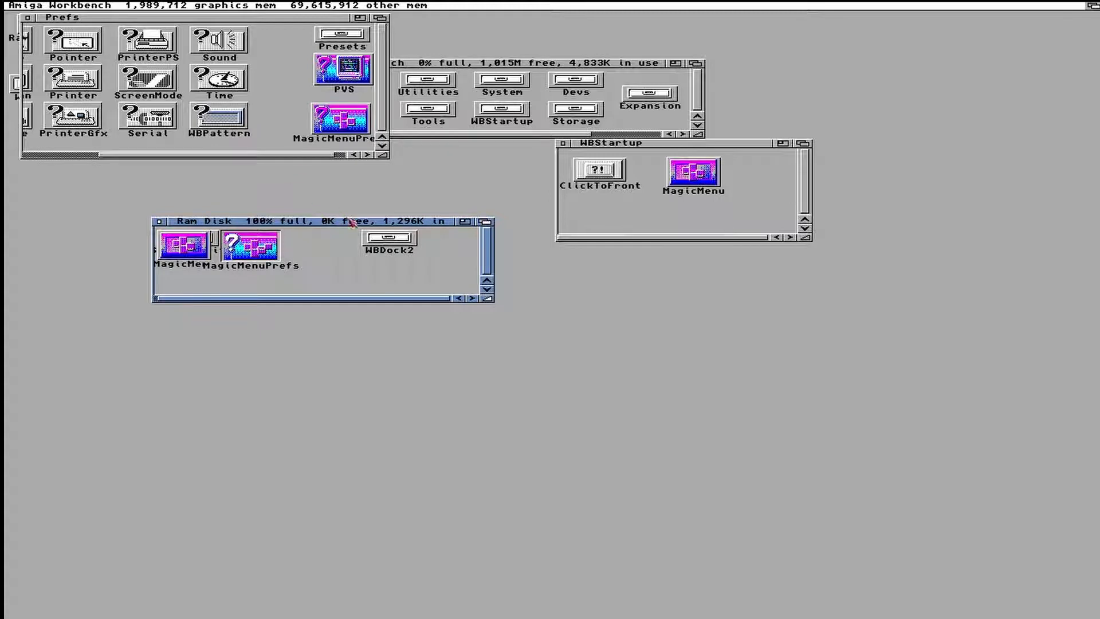
# Move the MagicMenu icon aside in Ram Disk and open the icon information of WBDock in the WBDock2 drawer
pyautogui.click(188, 245)
pyautogui.moveTo(188, 245); pyautogui.dragTo(205, 281)
pyautogui.doubleClick(399, 242)
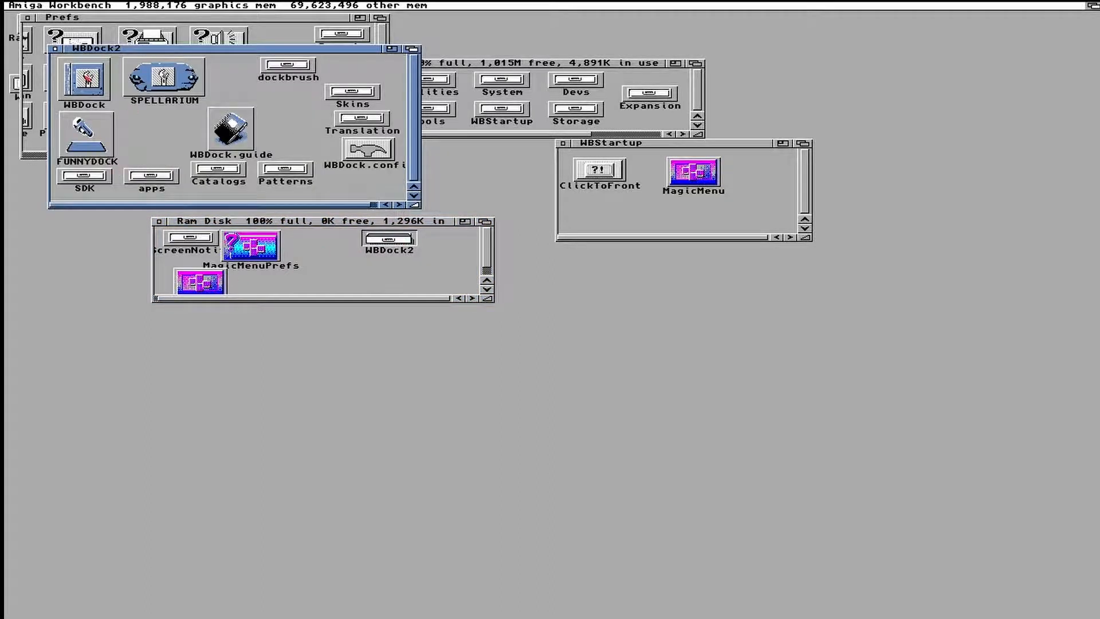
pyautogui.click(86, 78)
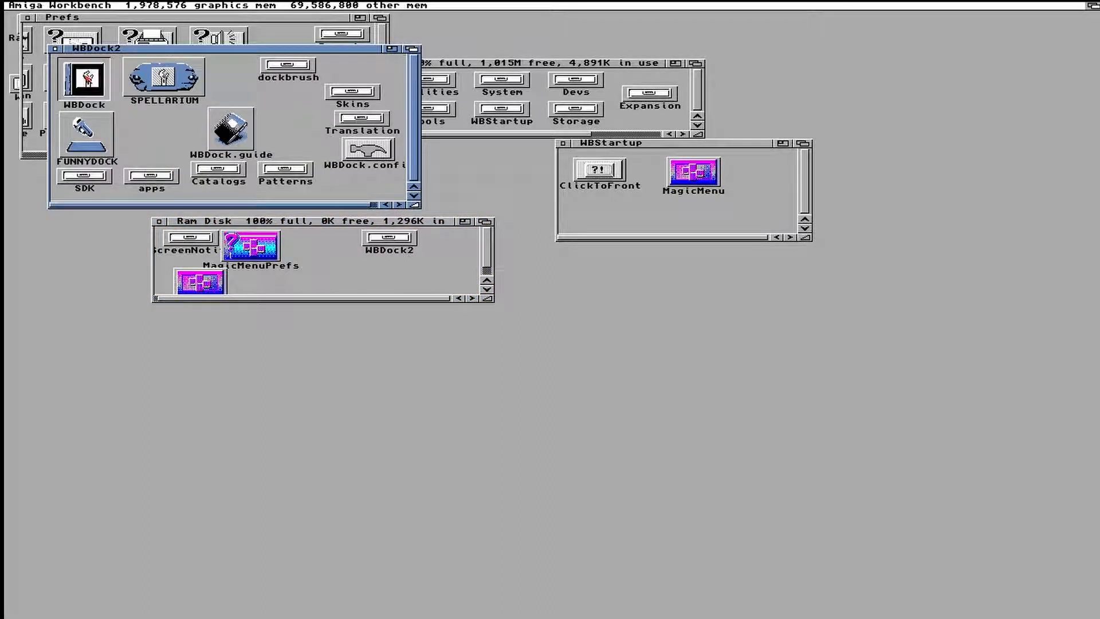
pyautogui.rightClick(62, 5)
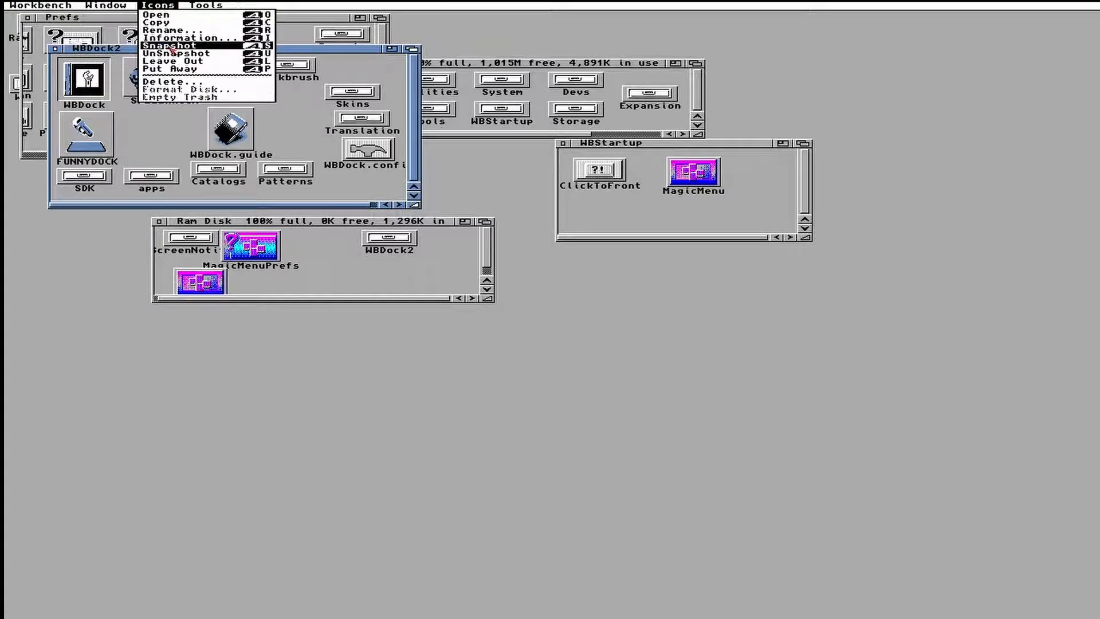
pyautogui.rightClick(172, 37)
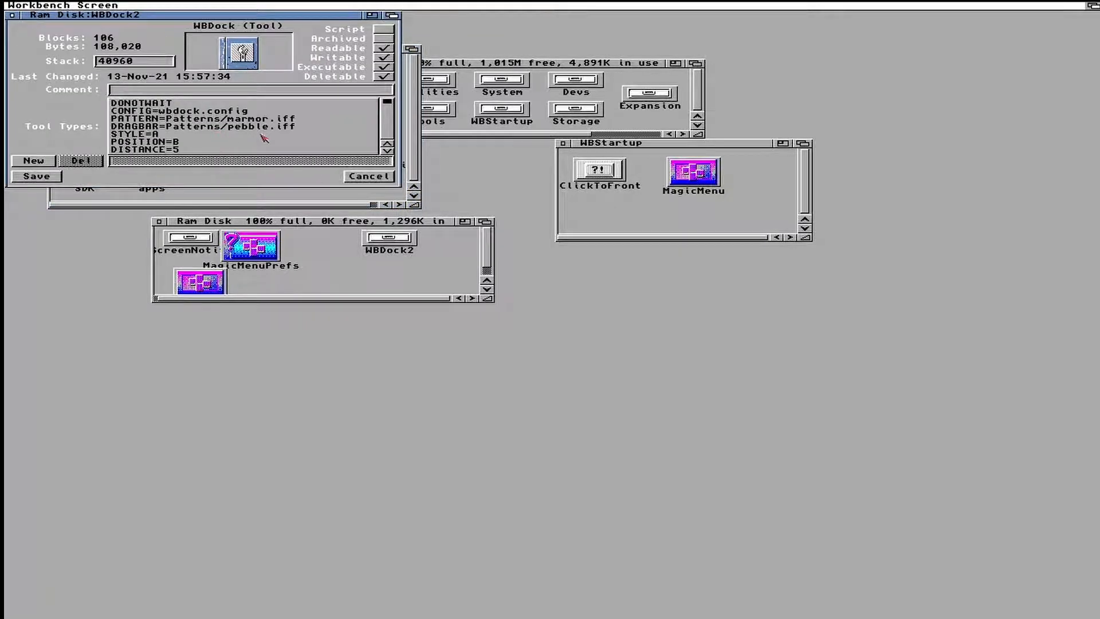
# Change WBDock's CONFIG tool type to CONFIG=S:wbdock.config and save the icon information
pyautogui.click(167, 111)
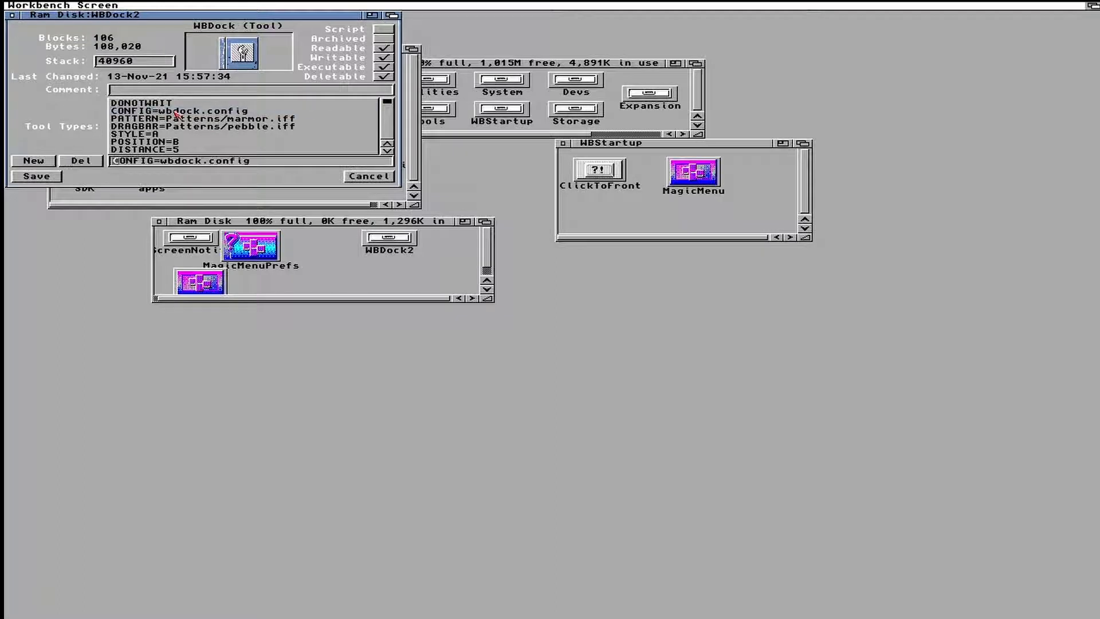
pyautogui.click(164, 161)
pyautogui.write('S:')
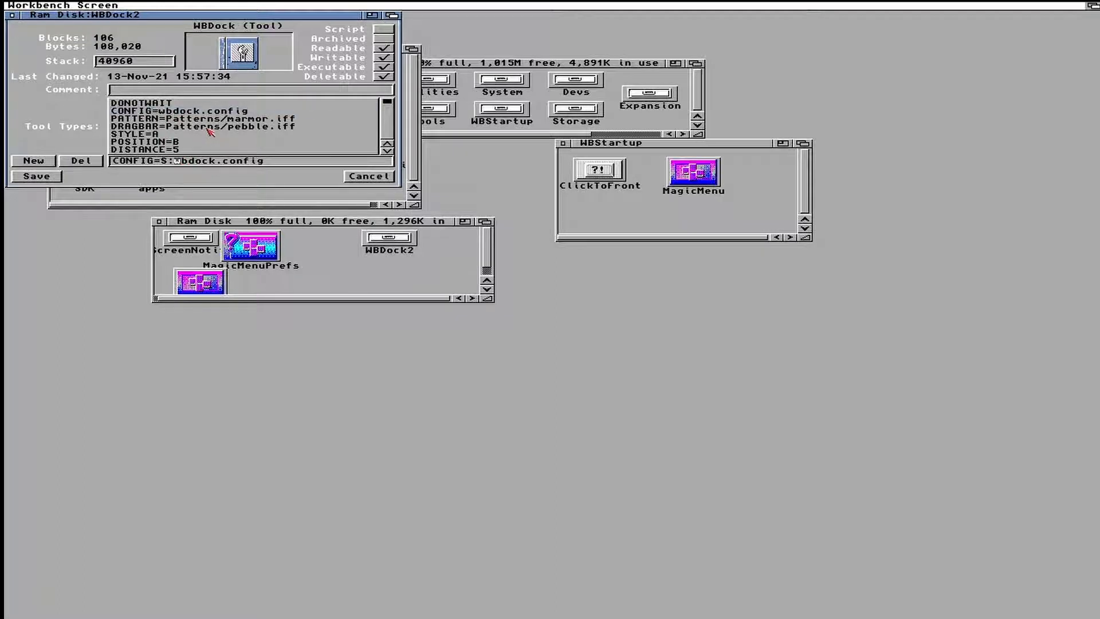
pyautogui.press('Return')
pyautogui.click(51, 179)
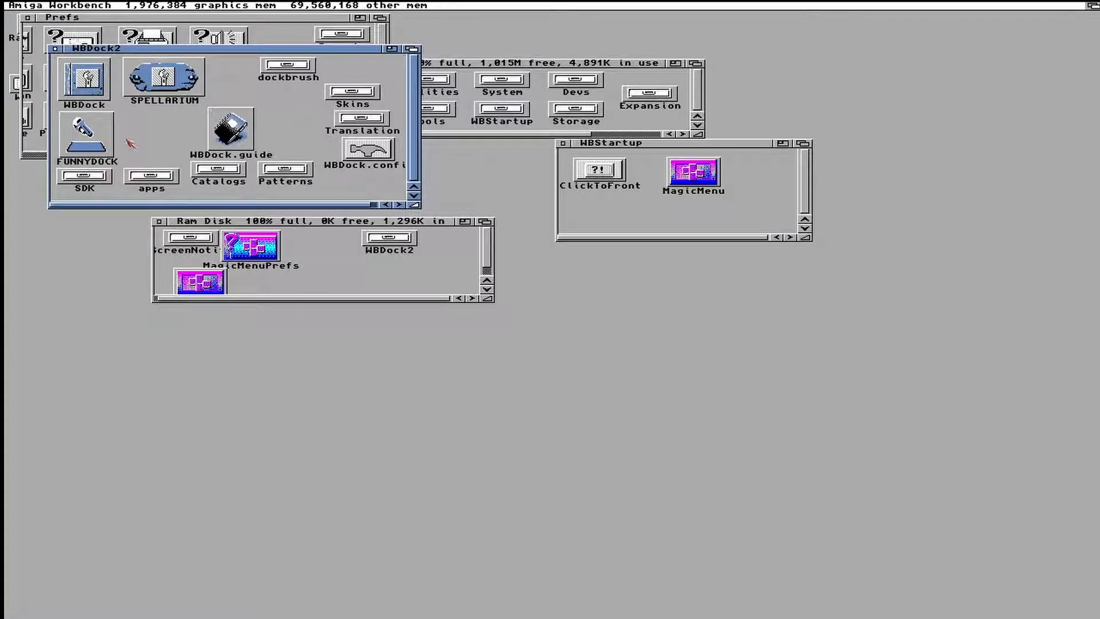
# Copy WBDock and its apps, dockbrush, Patterns and Skins drawers into WBStartup, and restart the Amiga
pyautogui.moveTo(86, 80); pyautogui.dragTo(628, 219)
pyautogui.click(154, 179)
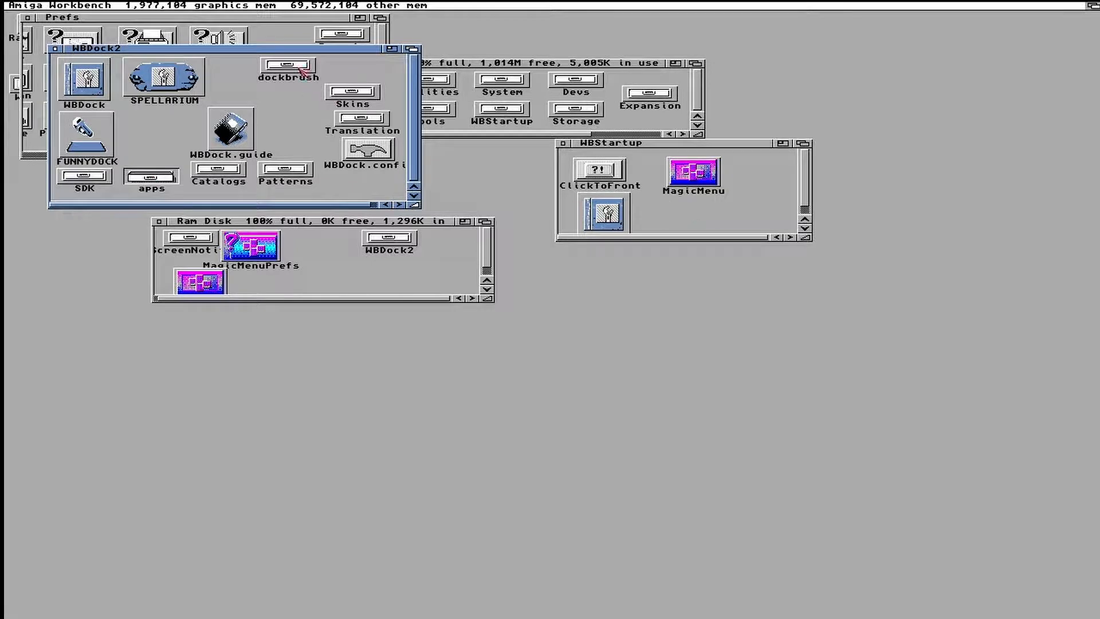
pyautogui.moveTo(299, 69); pyautogui.dragTo(727, 218)
pyautogui.moveTo(298, 172); pyautogui.dragTo(712, 213)
pyautogui.moveTo(361, 96); pyautogui.dragTo(711, 217)
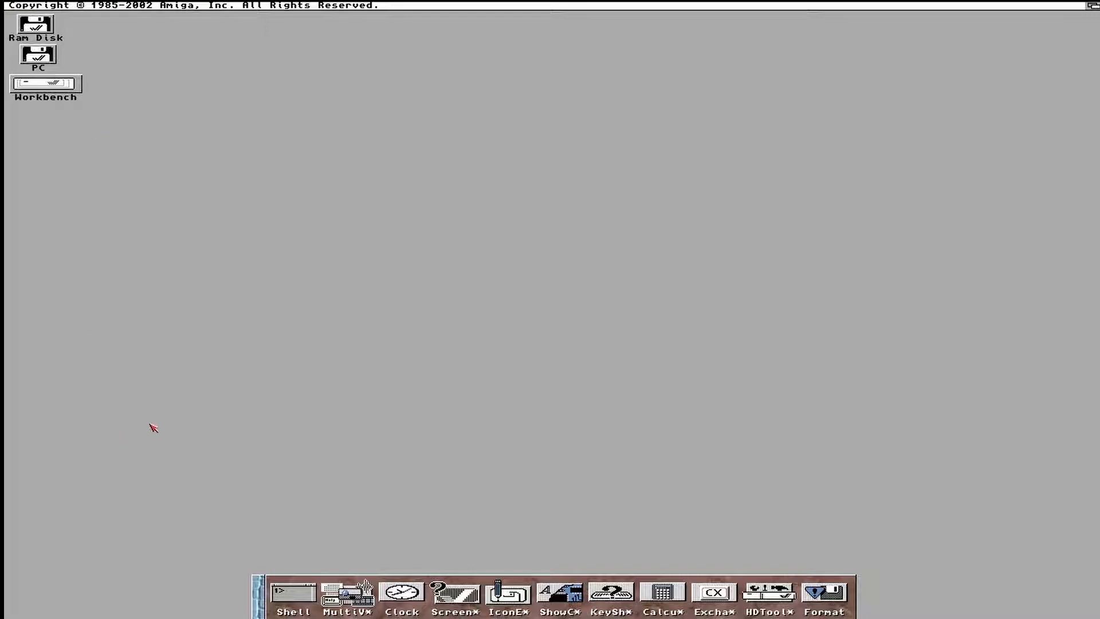
# Try the ToolManager, Funny and MagicWB styles on the dock and return it to the AmiDock style
pyautogui.click(259, 597)
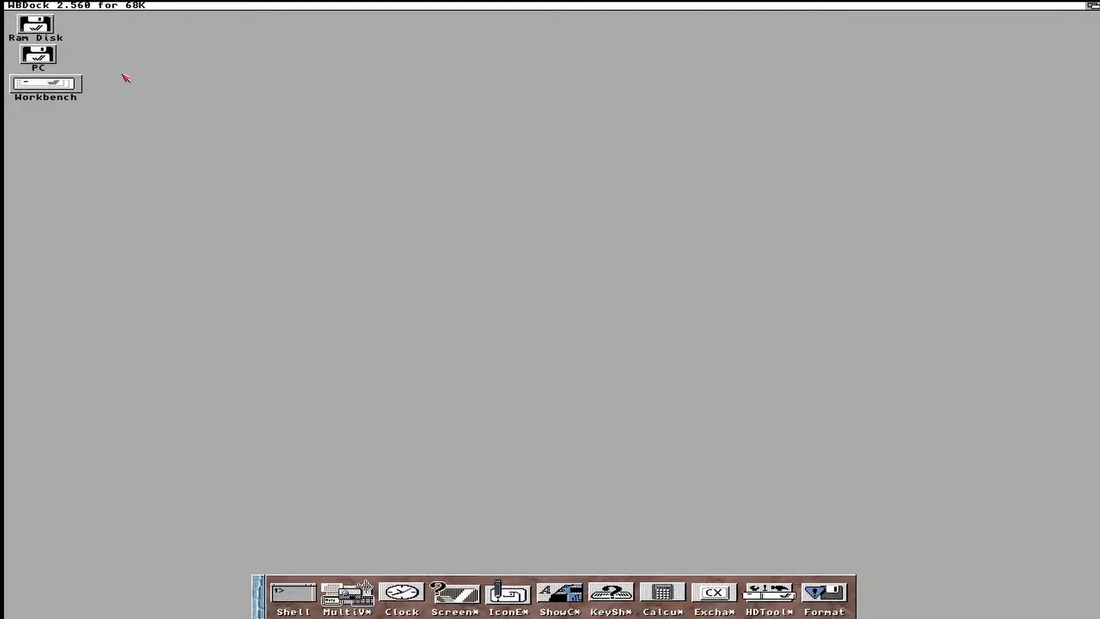
pyautogui.rightClick(36, 5)
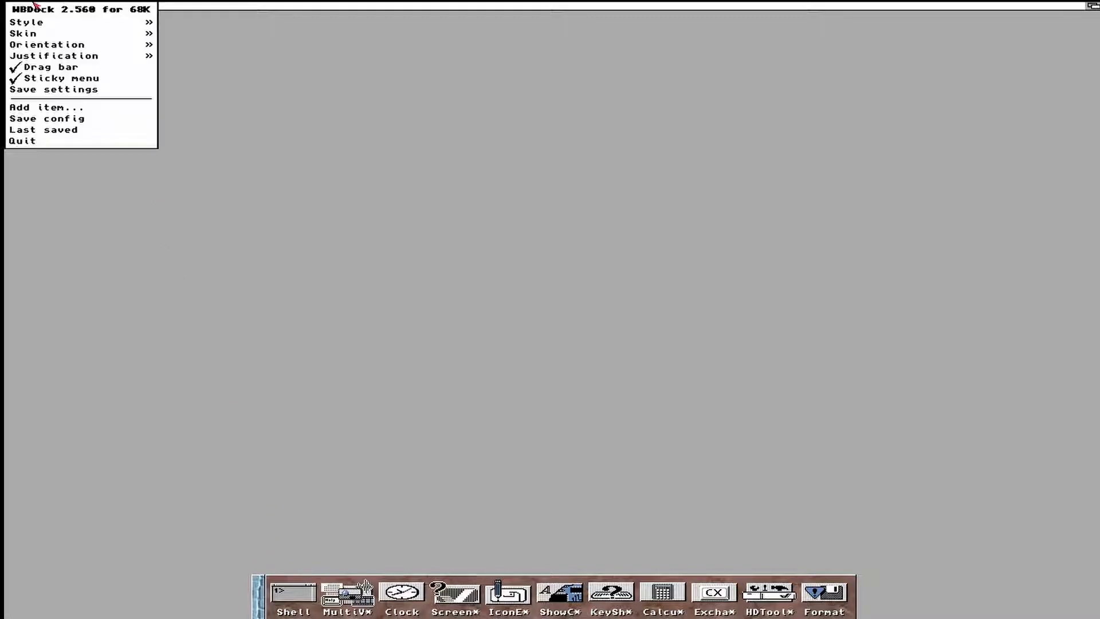
pyautogui.moveTo(47, 56)
pyautogui.moveTo(58, 35)
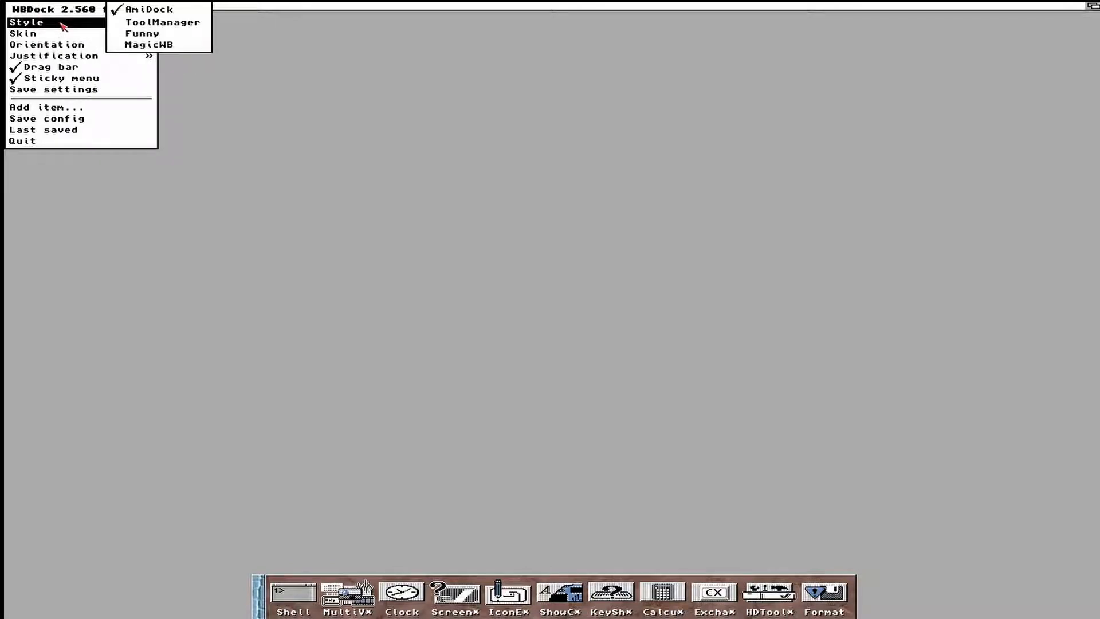
pyautogui.click(143, 27)
pyautogui.rightClick(98, 7)
pyautogui.moveTo(66, 22)
pyautogui.click(154, 37)
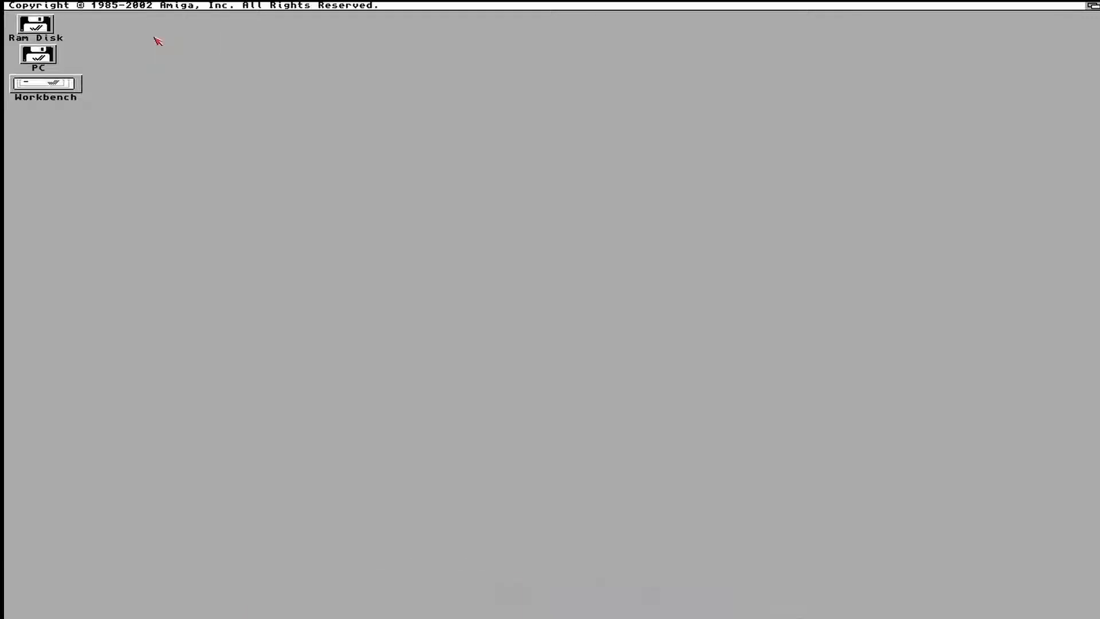
pyautogui.rightClick(97, 6)
pyautogui.click(270, 46)
pyautogui.rightClick(97, 5)
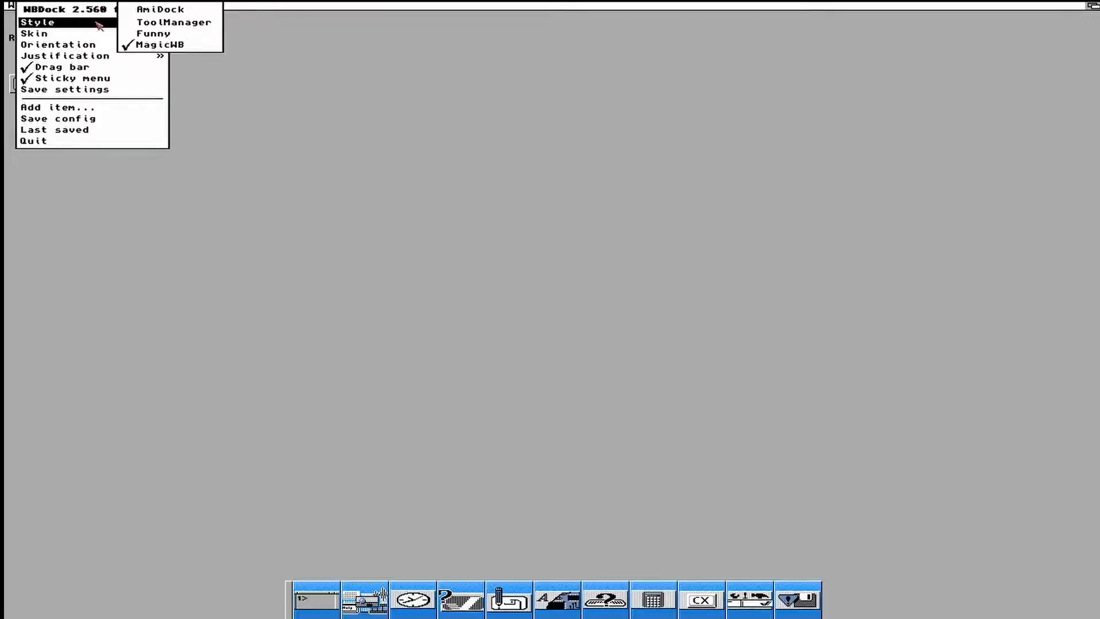
pyautogui.click(160, 9)
# Add Redit from Workbench:Tools to the dock as a new item and save the dock configuration
pyautogui.rightClick(86, 6)
pyautogui.moveTo(58, 35)
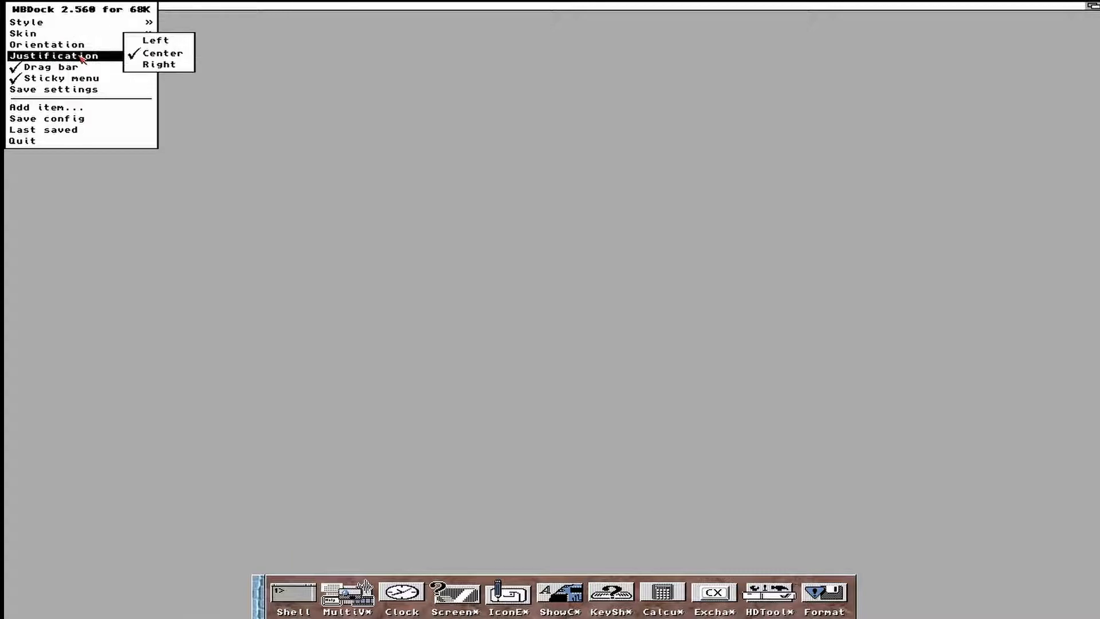
pyautogui.click(98, 111)
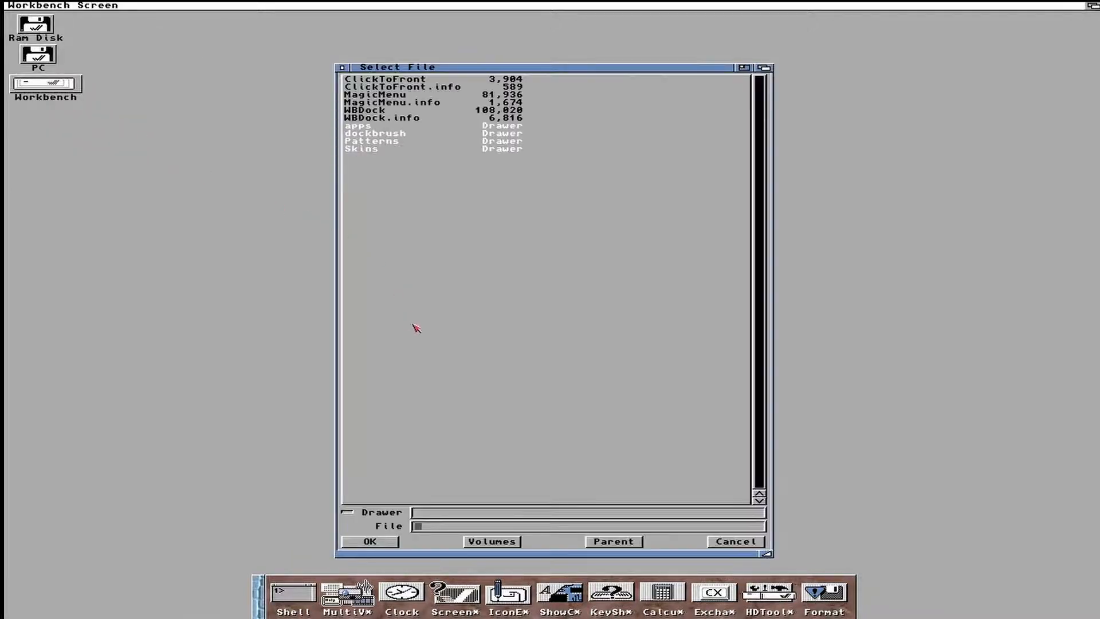
pyautogui.click(492, 546)
pyautogui.click(366, 96)
pyautogui.click(364, 265)
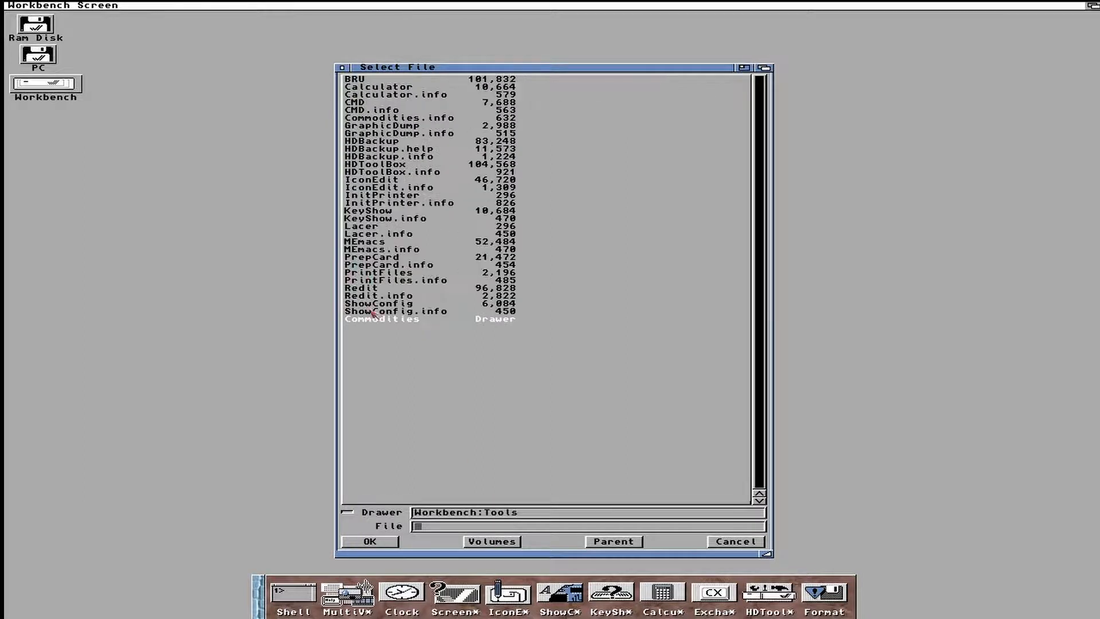
pyautogui.doubleClick(371, 289)
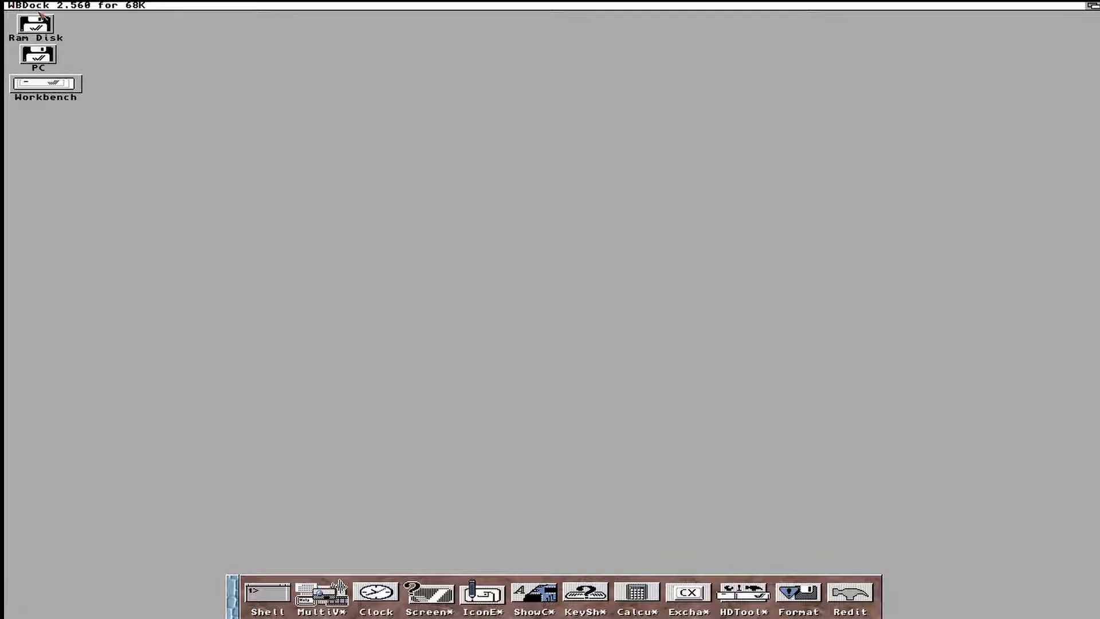
pyautogui.rightClick(44, 6)
pyautogui.click(46, 118)
# Launch Redit from the dock and open WBDock.config from Workbench:S
pyautogui.click(844, 595)
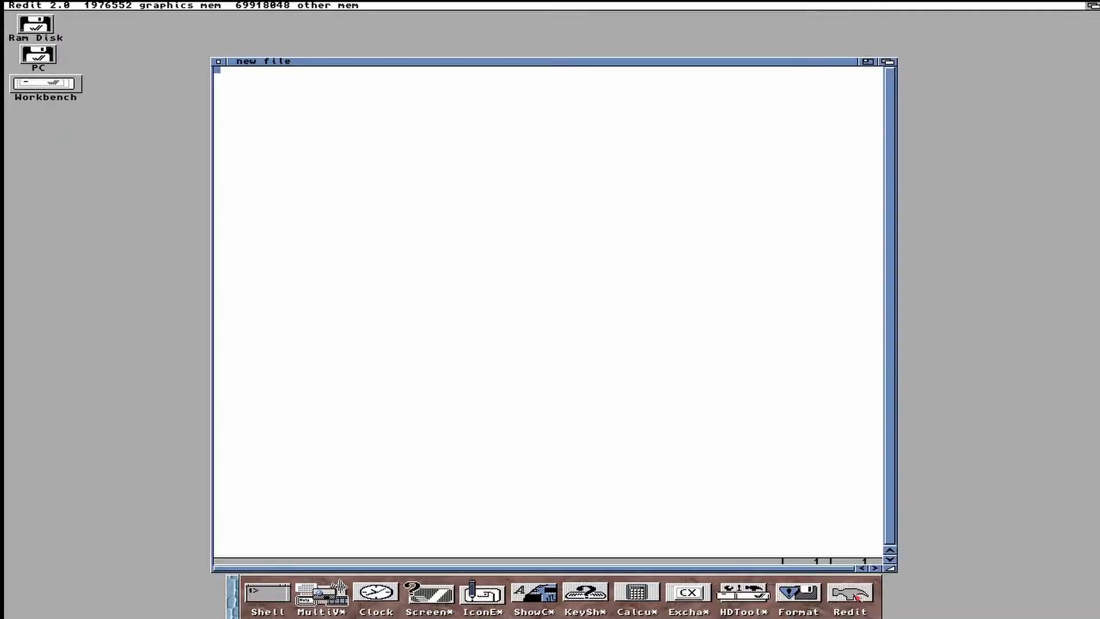
pyautogui.rightClick(61, 7)
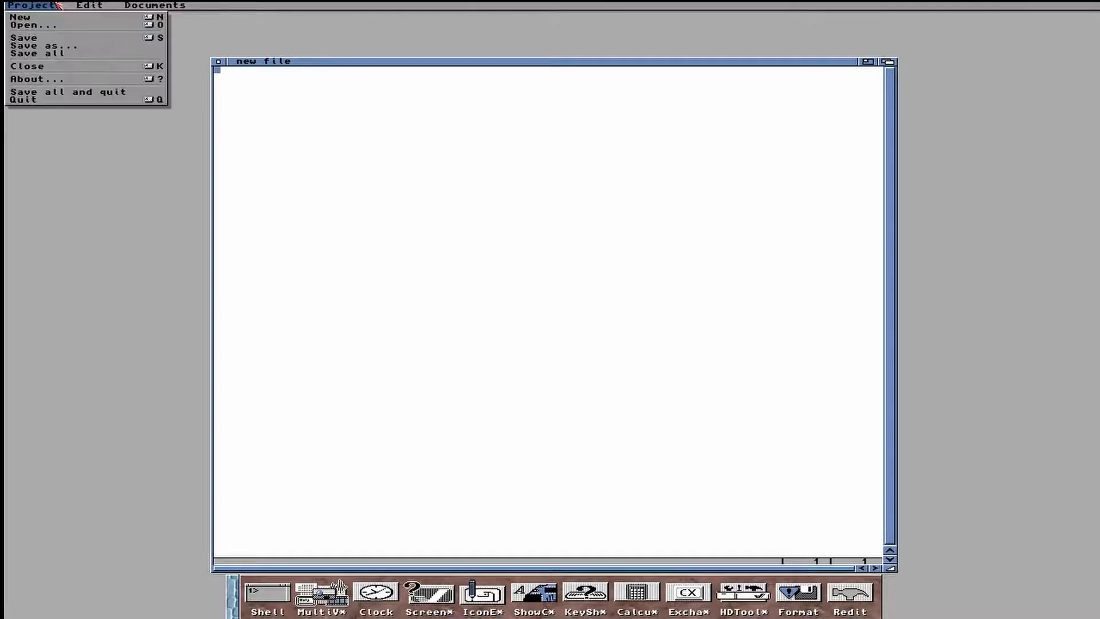
pyautogui.click(62, 25)
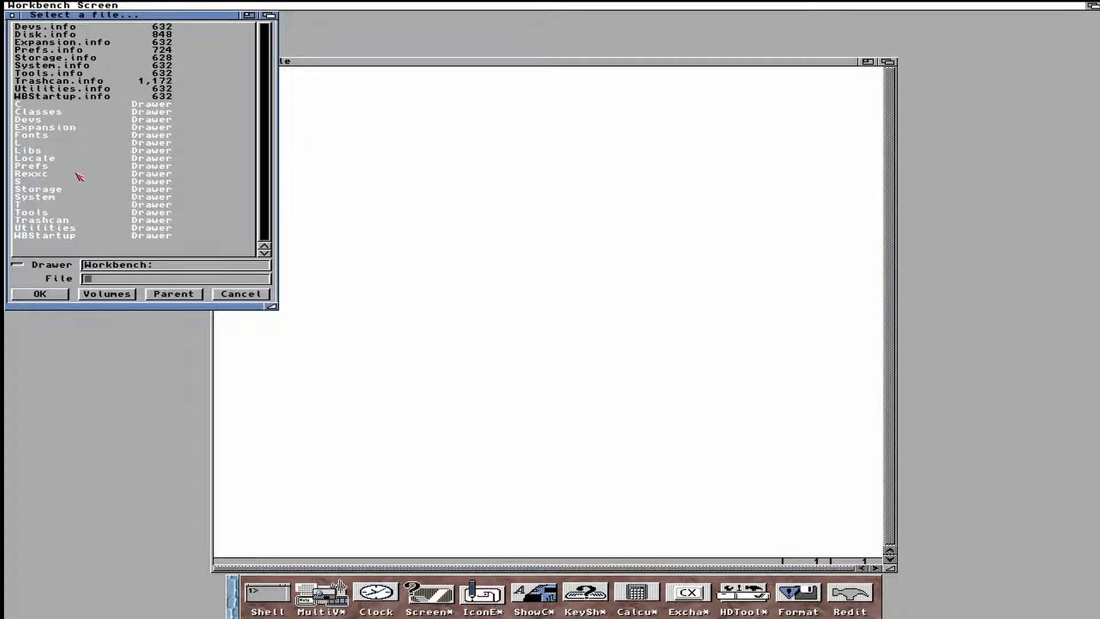
pyautogui.click(35, 182)
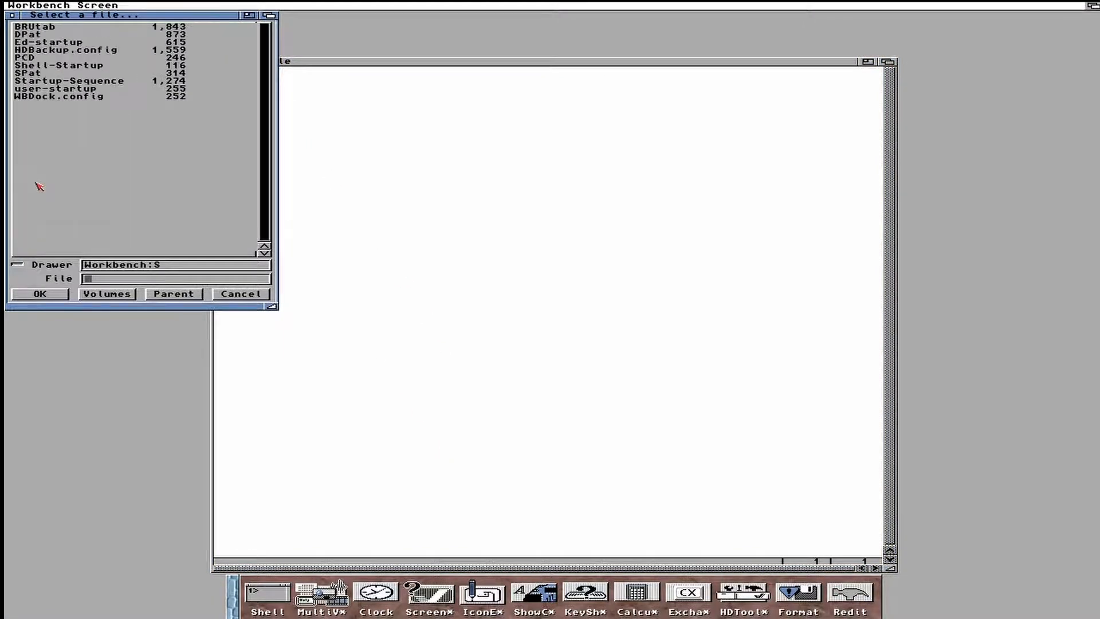
pyautogui.click(24, 99)
pyautogui.click(24, 99)
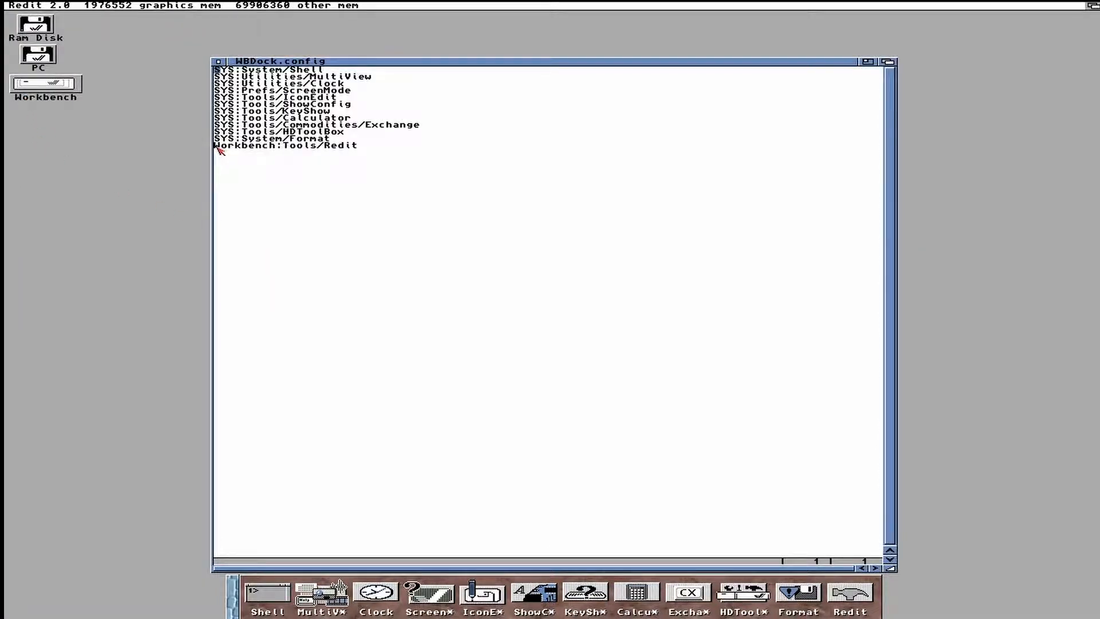
# Change the Redit entry on the last line of WBDock.config to SYS:Tools/Redit
pyautogui.moveTo(217, 147)
pyautogui.mouseDown()
pyautogui.moveTo(277, 148)
pyautogui.moveTo(217, 145)
pyautogui.mouseUp()
pyautogui.press('super+c')
pyautogui.write('SYS')
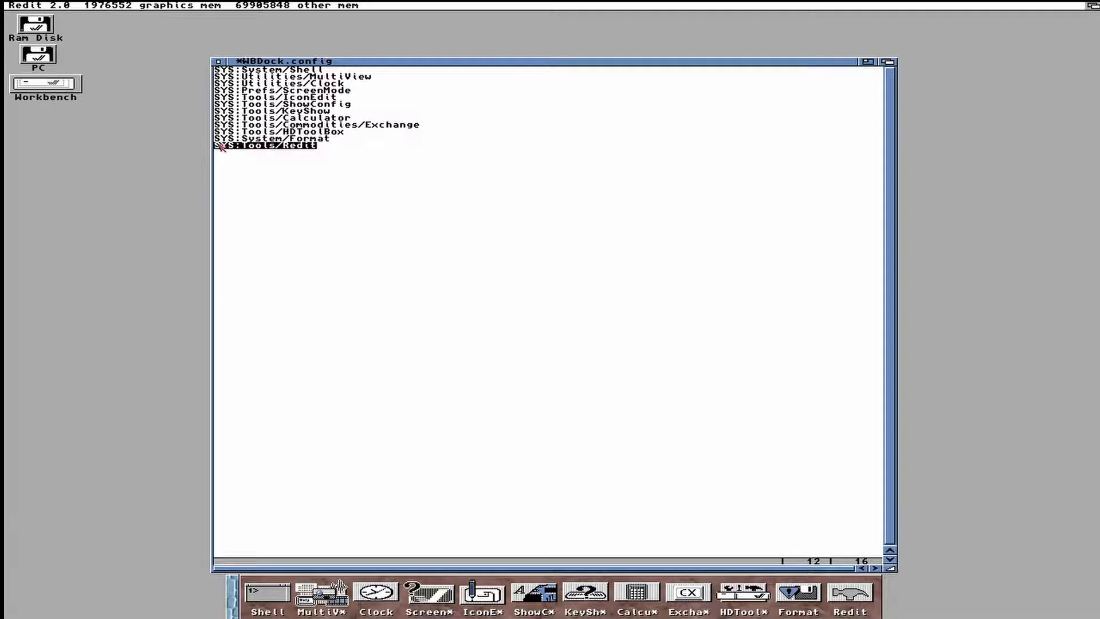
# Move the SYS:Tools/Redit line directly below SYS:System/Shell, save WBDock.config and close the editor
pyautogui.rightClick(286, 80)
pyautogui.click(335, 72)
pyautogui.press('Return')
pyautogui.press('super+v')
pyautogui.rightClick(45, 5)
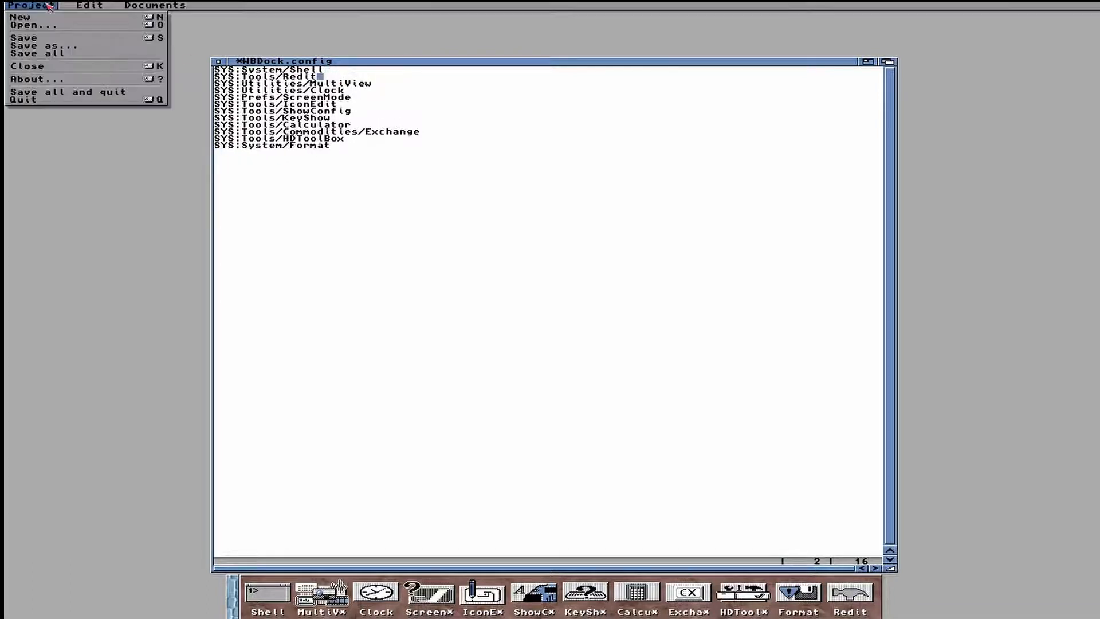
pyautogui.click(62, 38)
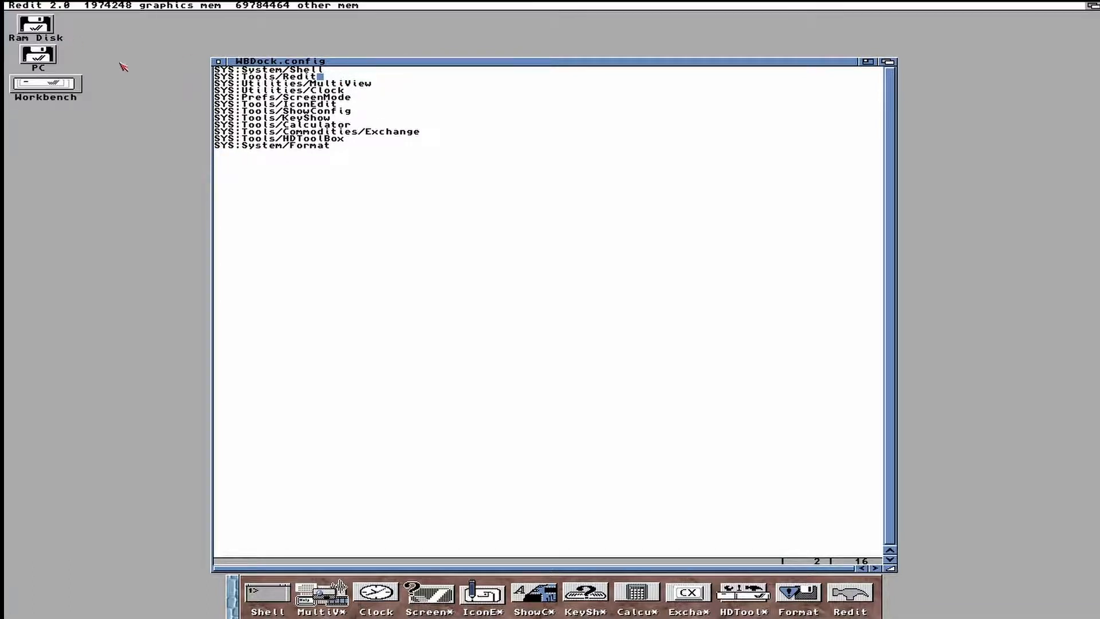
pyautogui.click(219, 61)
# Open MagicMenuPrefs from Workbench:Prefs and set the usage of both pull-down and pop-up menus to Sticky mouse button
pyautogui.doubleClick(66, 84)
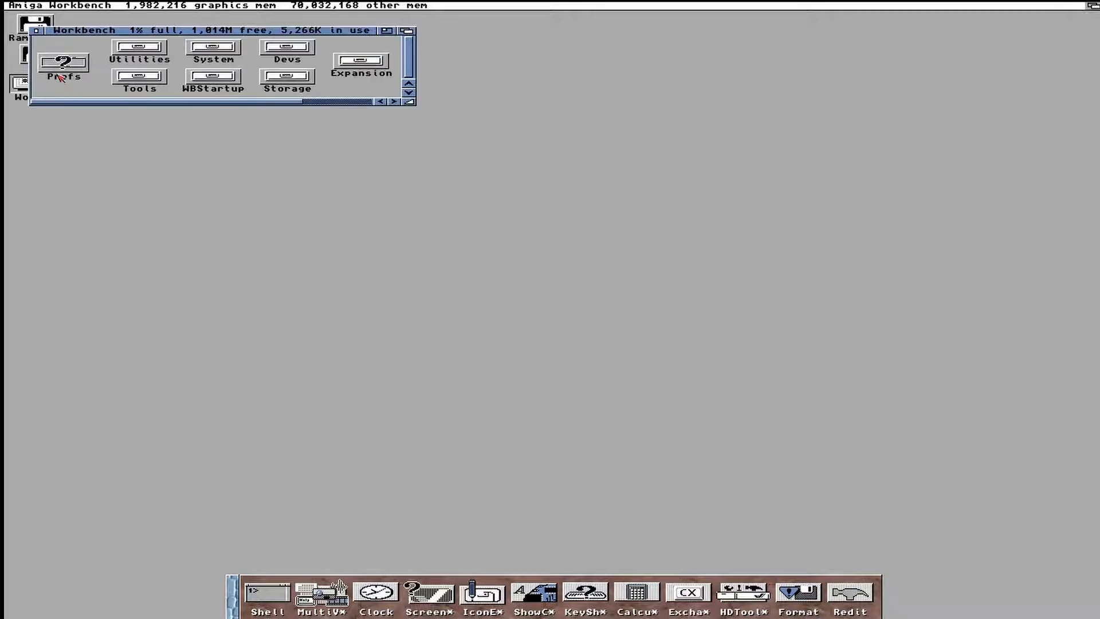
pyautogui.doubleClick(62, 77)
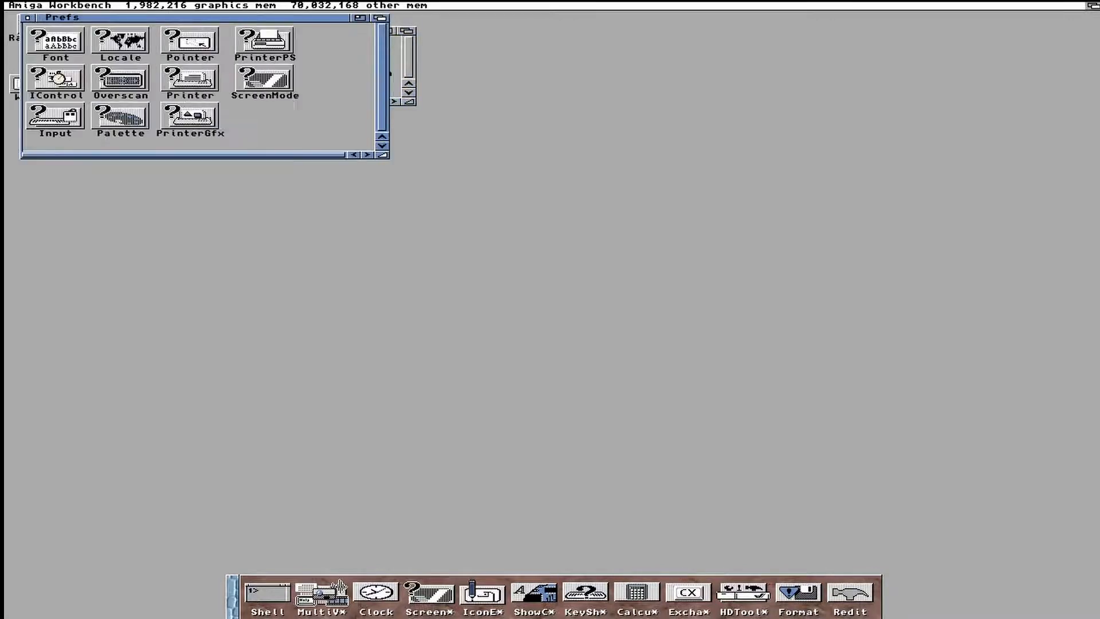
pyautogui.click(333, 155)
pyautogui.doubleClick(338, 120)
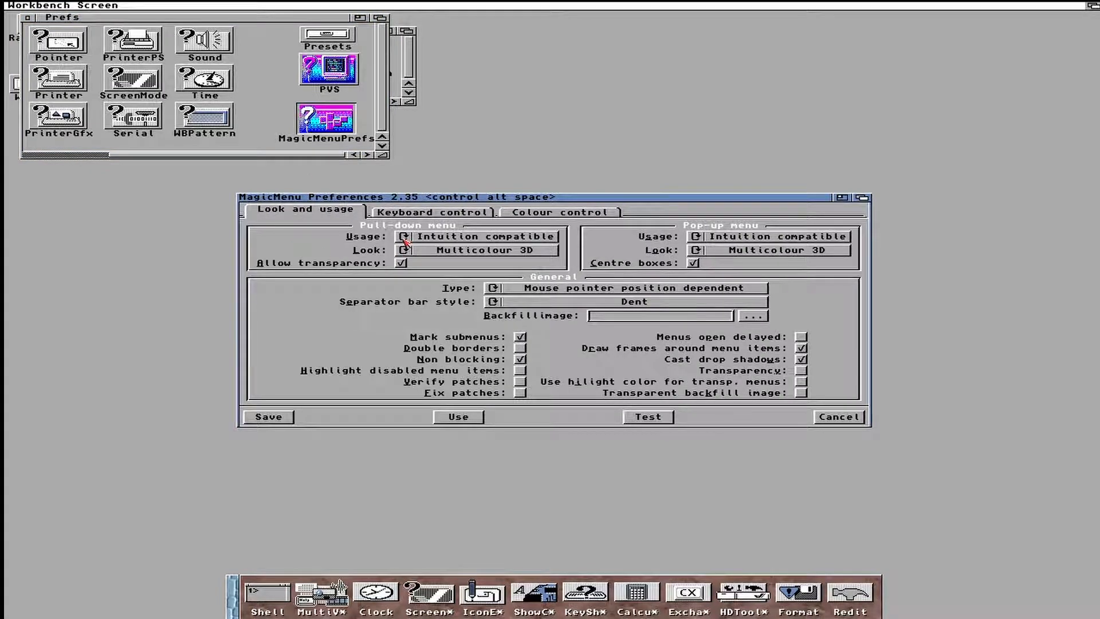
pyautogui.click(406, 250)
pyautogui.click(406, 250)
pyautogui.click(406, 250)
pyautogui.click(406, 237)
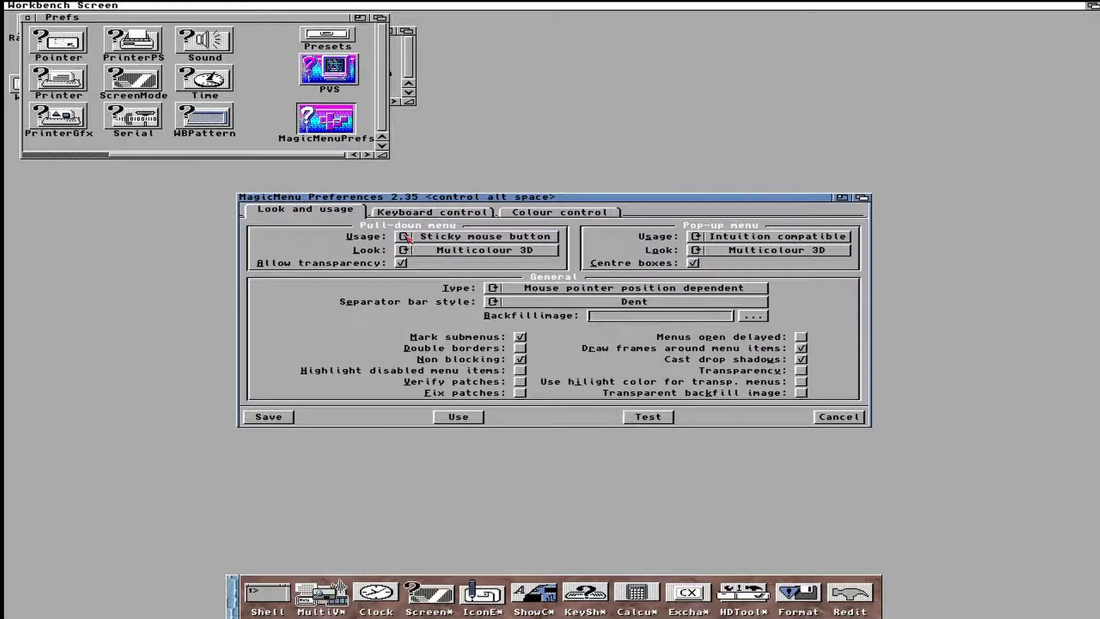
pyautogui.click(697, 238)
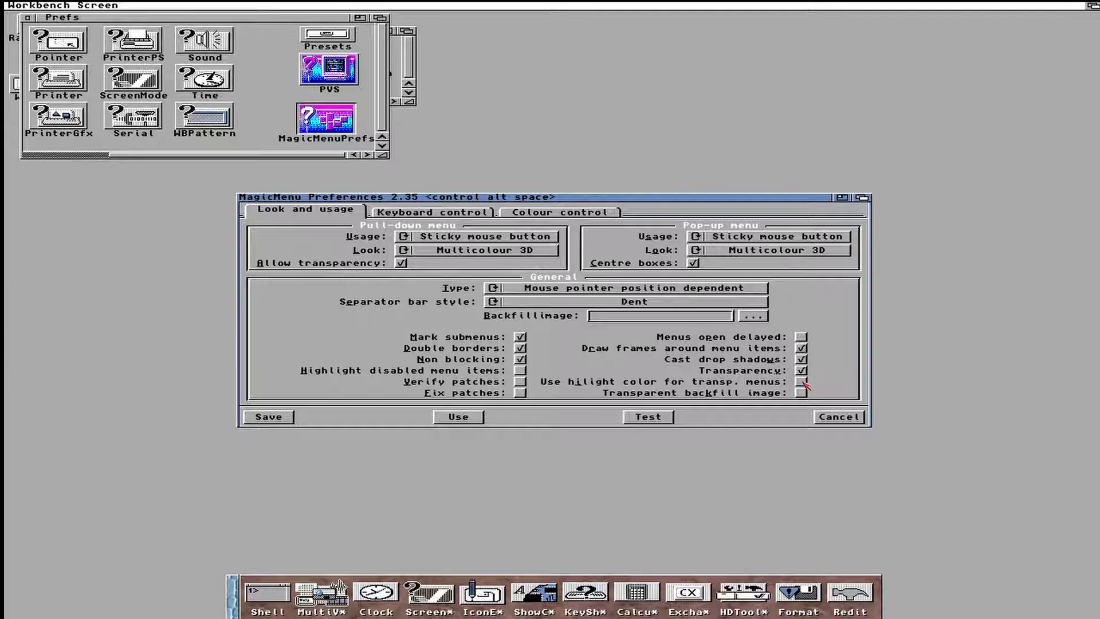
# Enable double borders, transparency, hilight colour for transparent menus and transparent backfill image, save the MagicMenu preferences, and try the desktop pop-up menu
pyautogui.click(802, 382)
pyautogui.click(802, 394)
pyautogui.click(290, 418)
pyautogui.rightClick(206, 270)
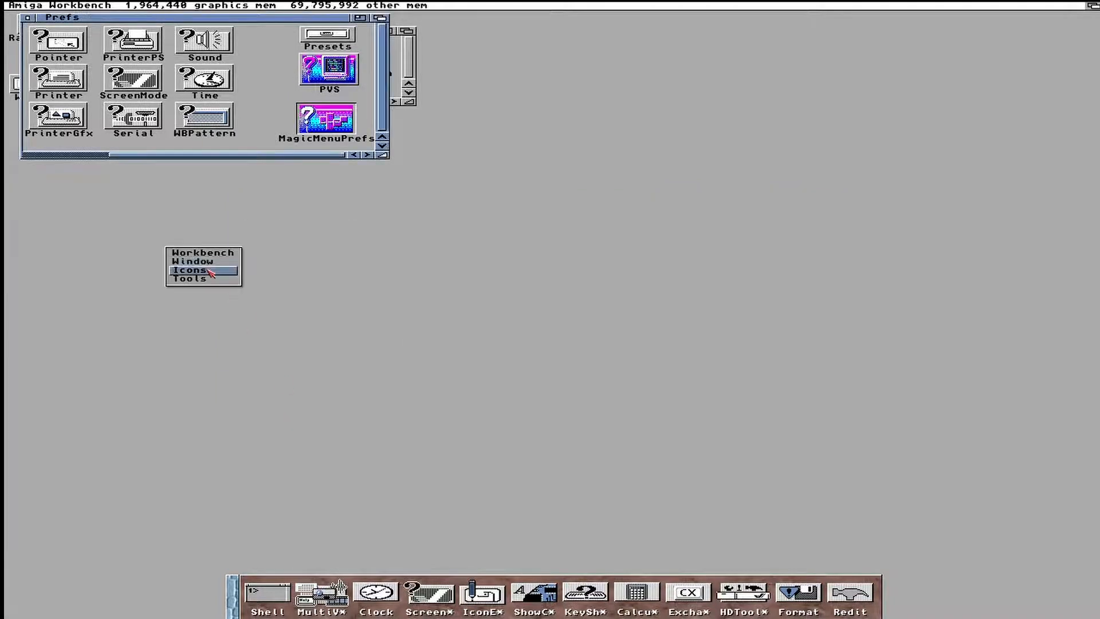
pyautogui.moveTo(223, 273)
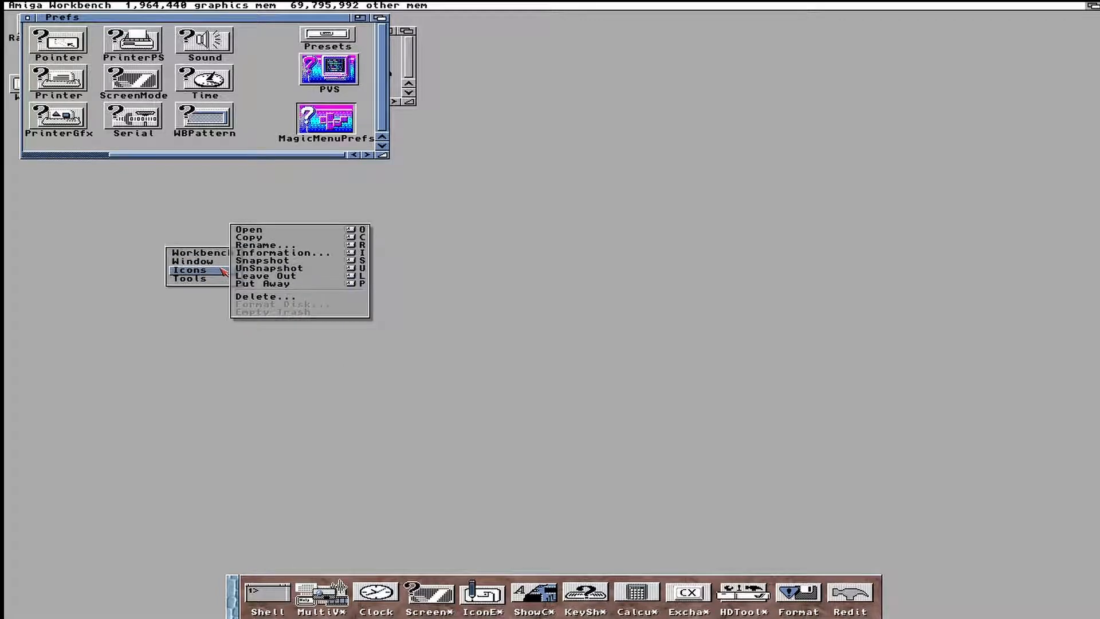
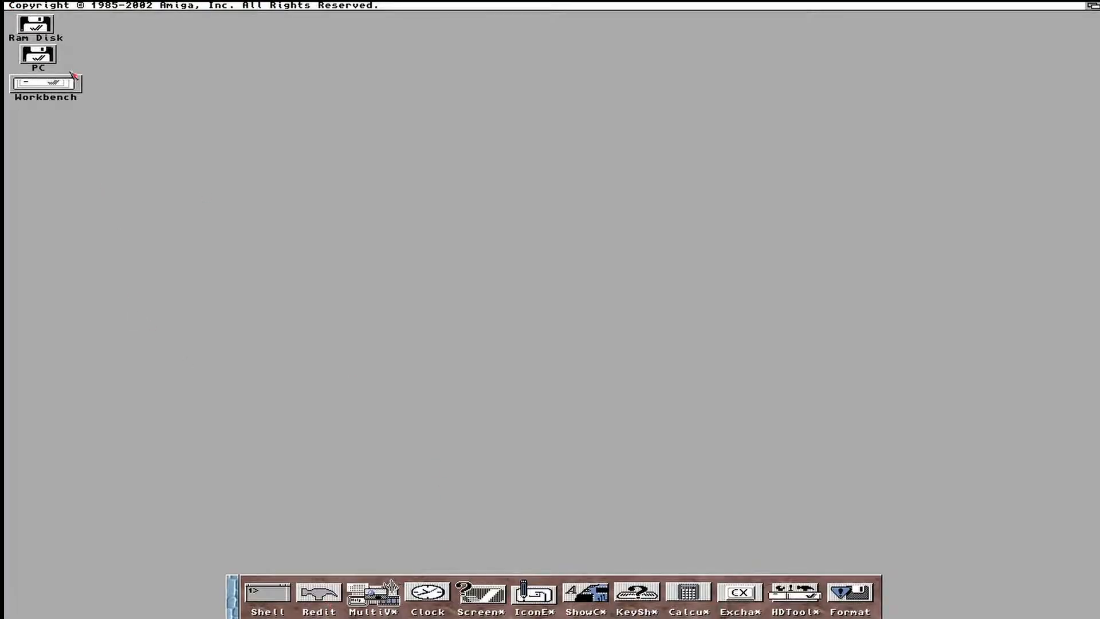
# Run the 06-MUI_1 script from the 3.1 Installers drawer on the PC drive
pyautogui.doubleClick(36, 49)
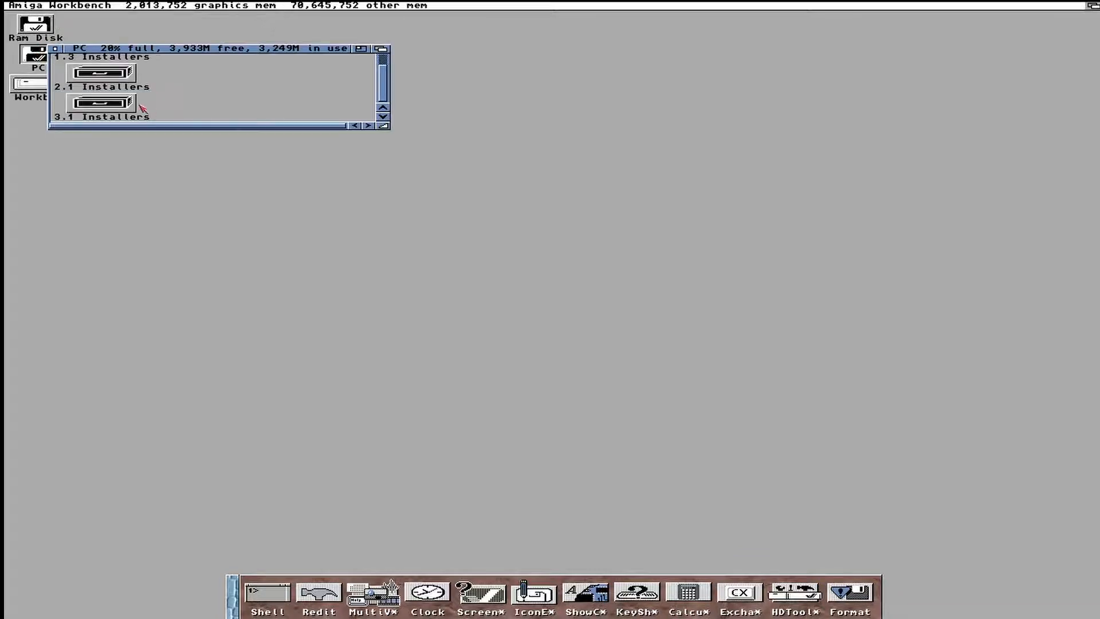
pyautogui.doubleClick(134, 106)
pyautogui.click(294, 126)
pyautogui.click(295, 125)
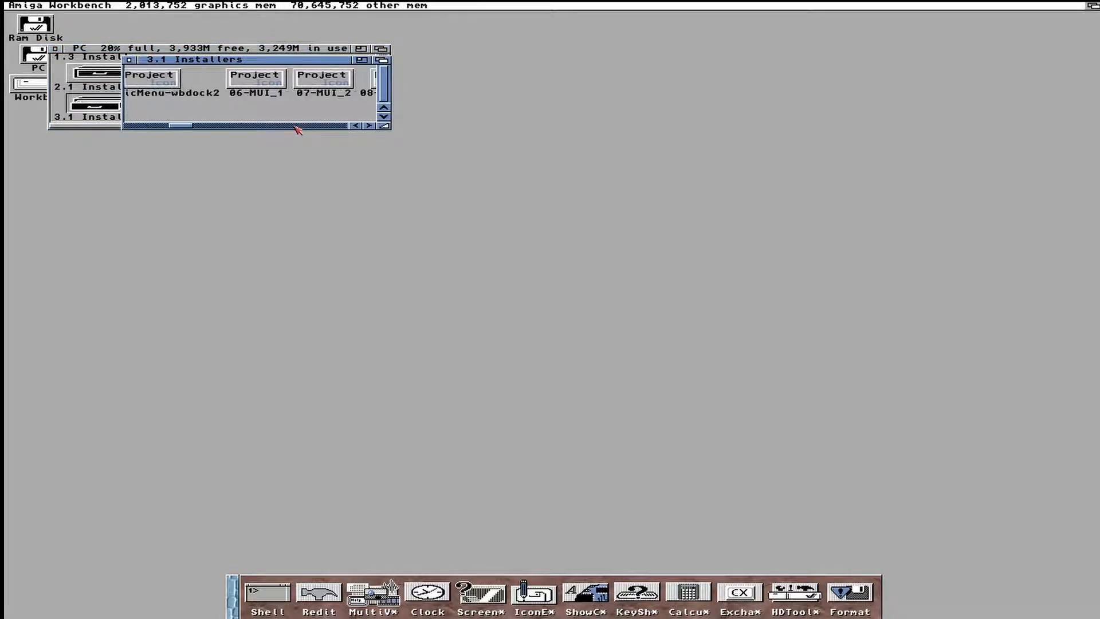
pyautogui.doubleClick(269, 88)
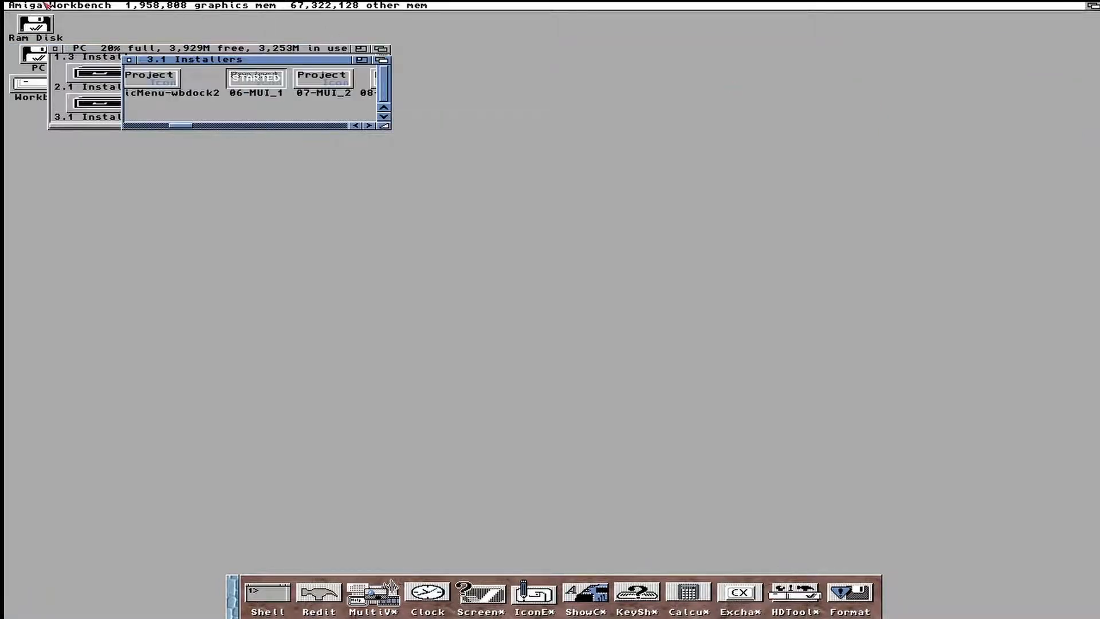
# Start Install-MUI from the MUI drawer on the Ram Disk in Intermediate User mode, installing for real with no log
pyautogui.doubleClick(44, 22)
pyautogui.doubleClick(85, 69)
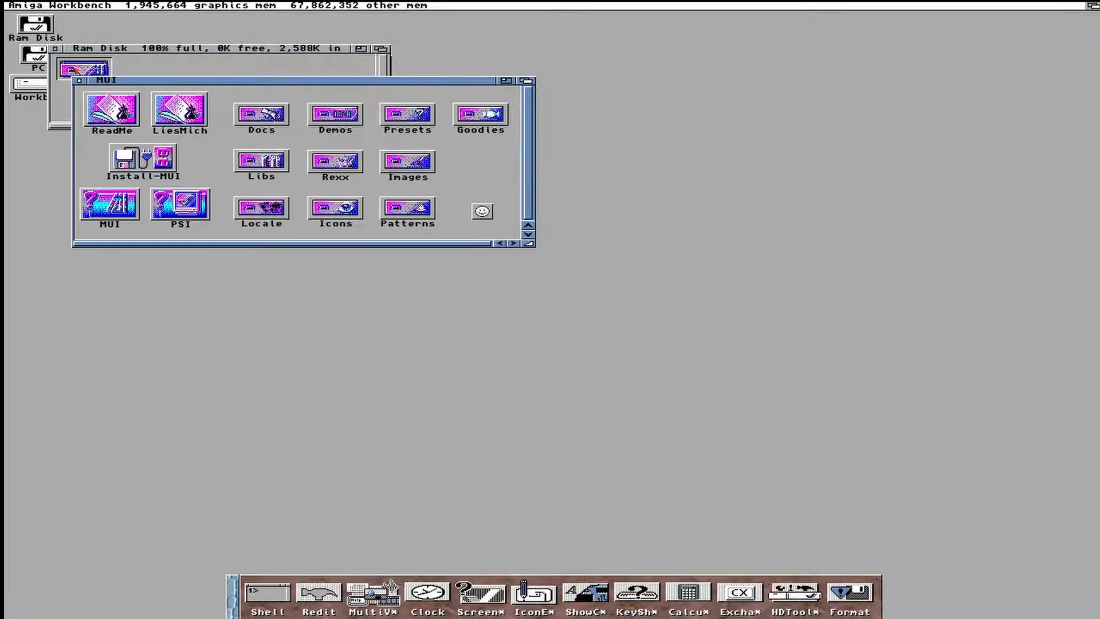
pyautogui.doubleClick(143, 160)
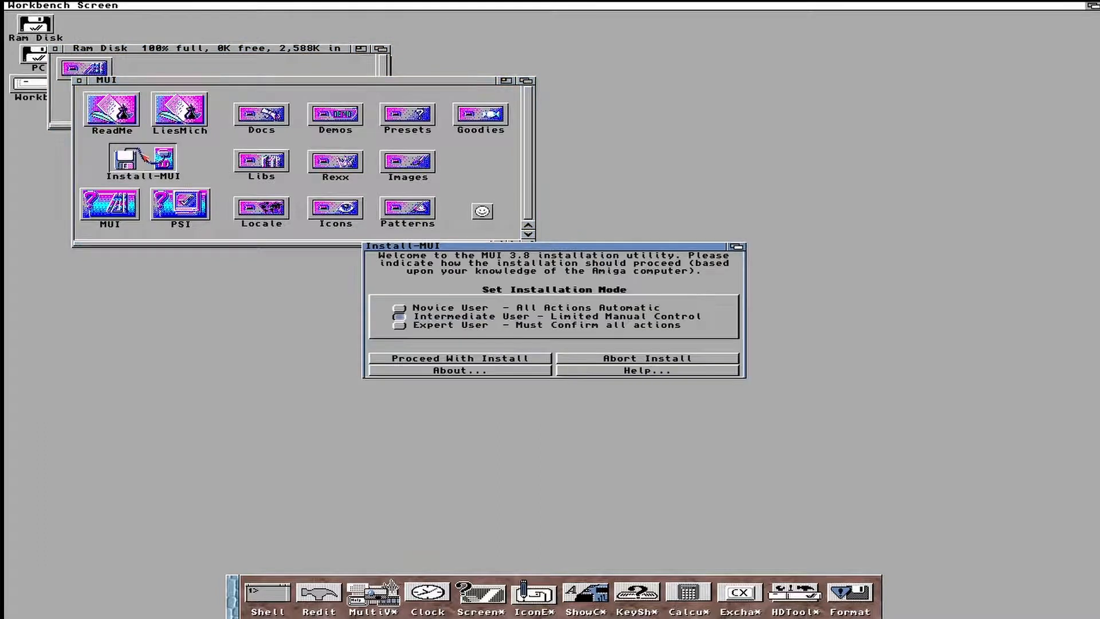
pyautogui.click(429, 361)
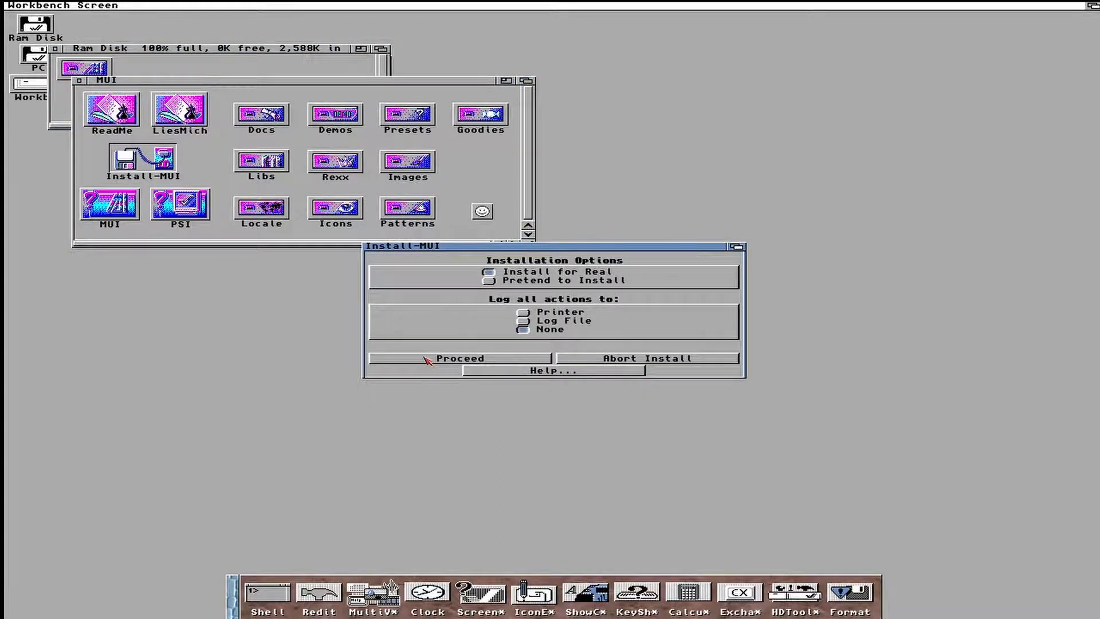
pyautogui.click(424, 359)
pyautogui.click(427, 370)
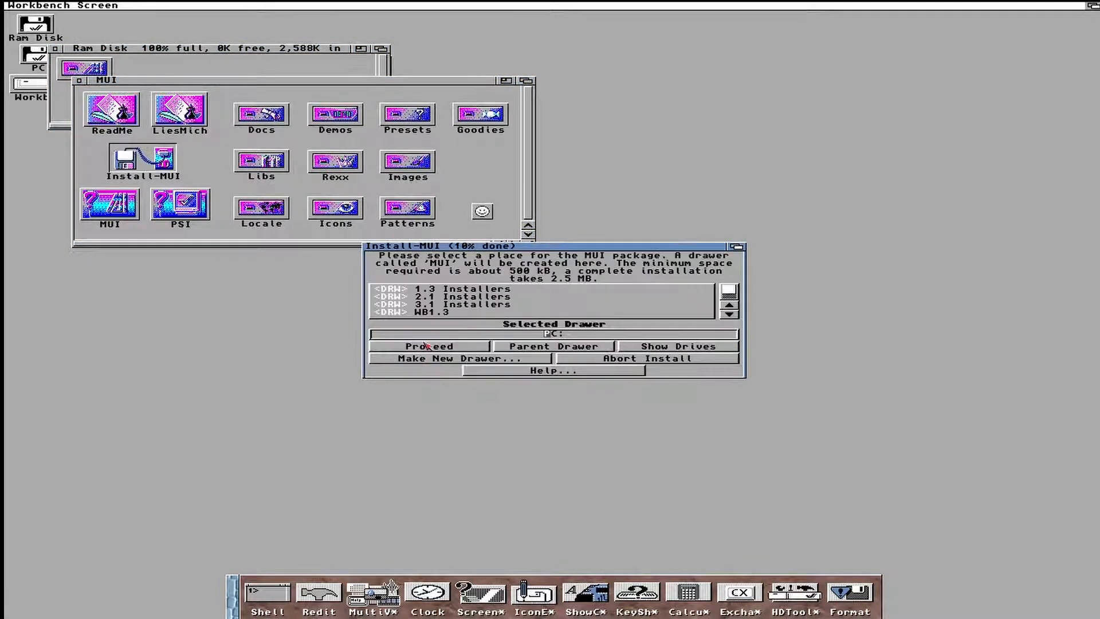
# Choose the Workbench: drive as the destination for the MUI package and proceed
pyautogui.click(634, 352)
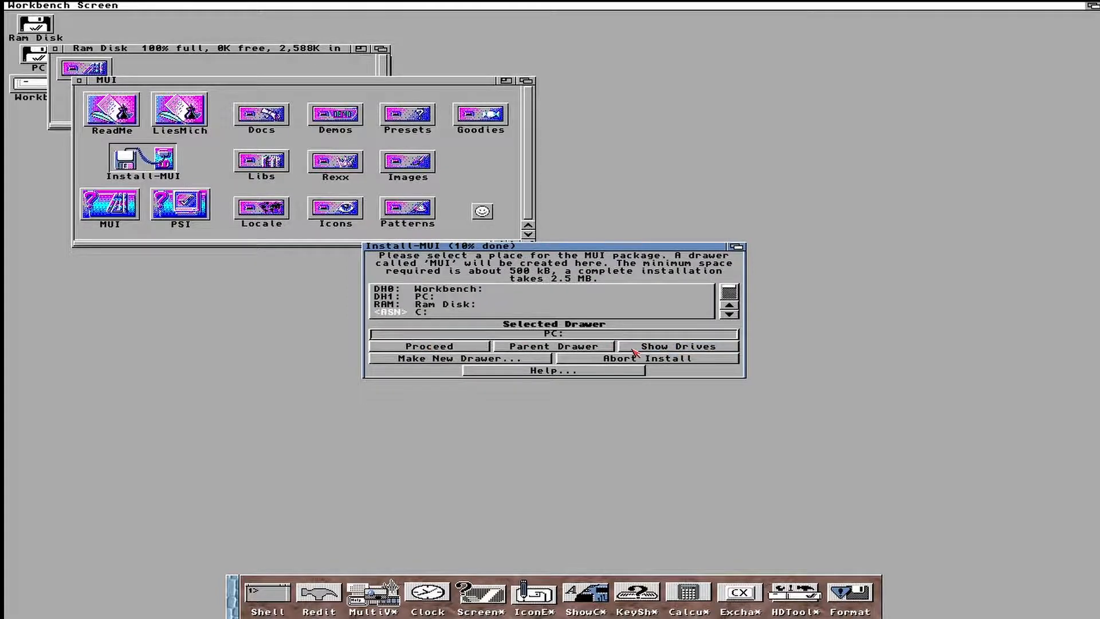
pyautogui.click(459, 291)
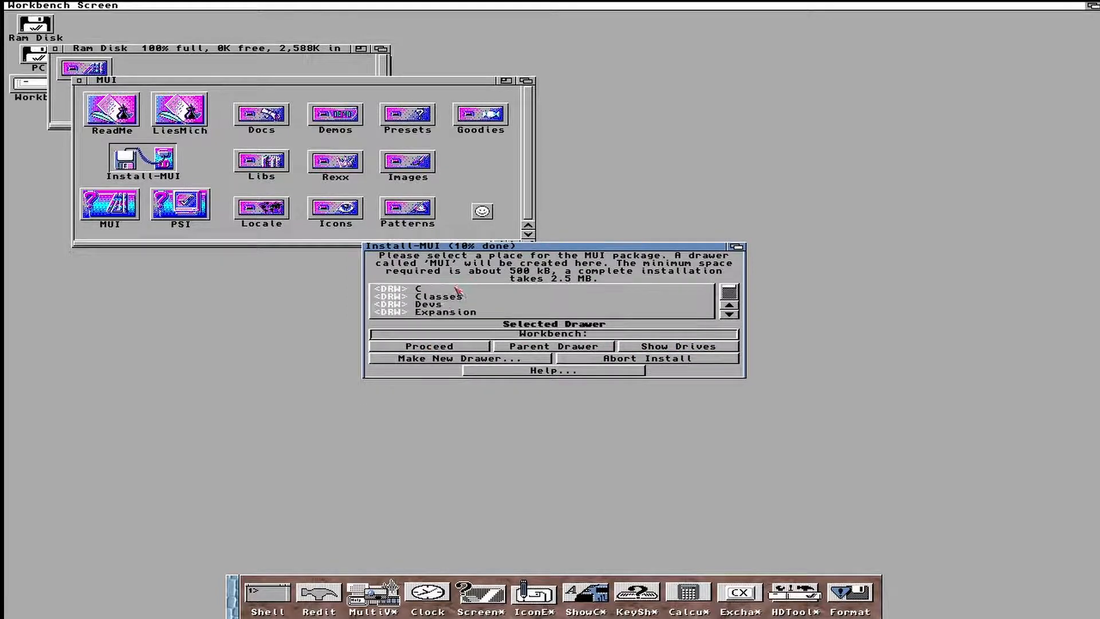
pyautogui.click(444, 346)
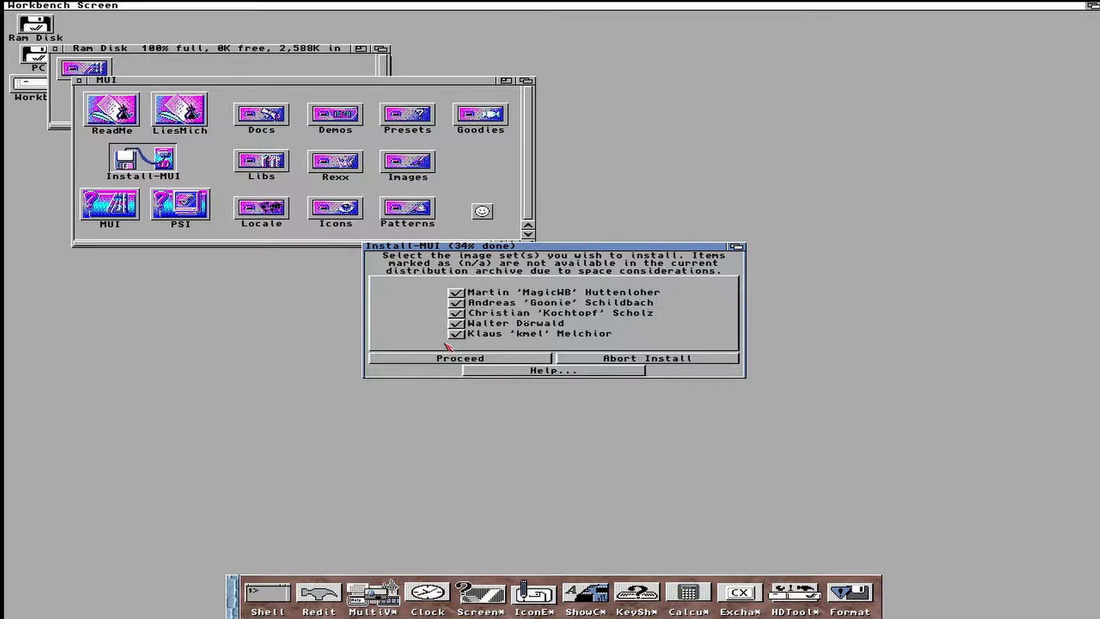
# Complete the MUI installation with all image sets, the English documentation and the example programs
pyautogui.click(437, 367)
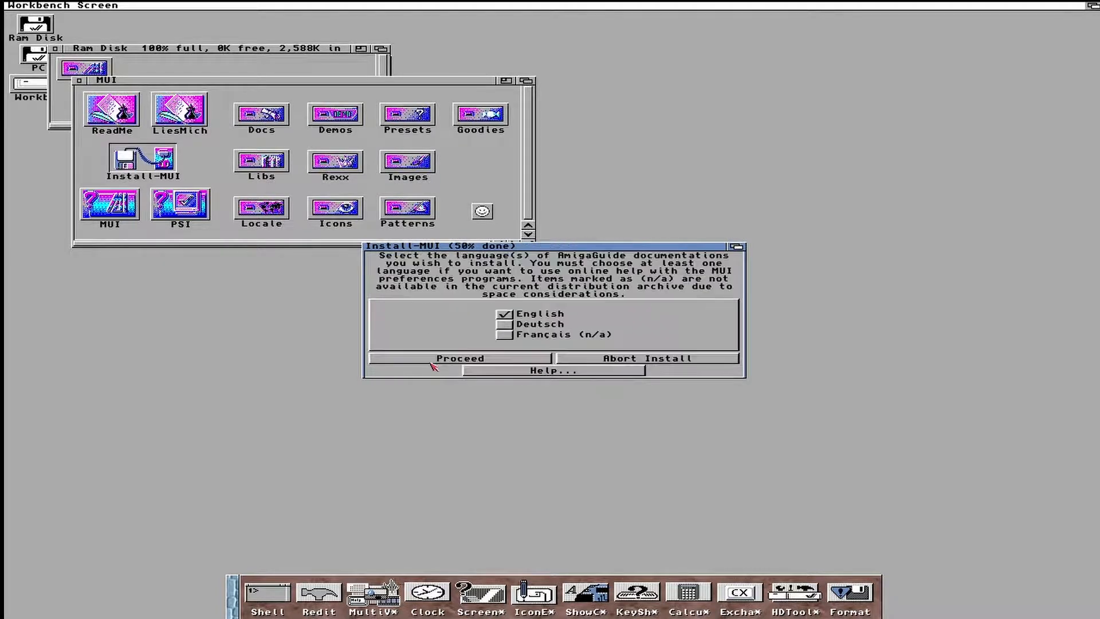
pyautogui.click(431, 361)
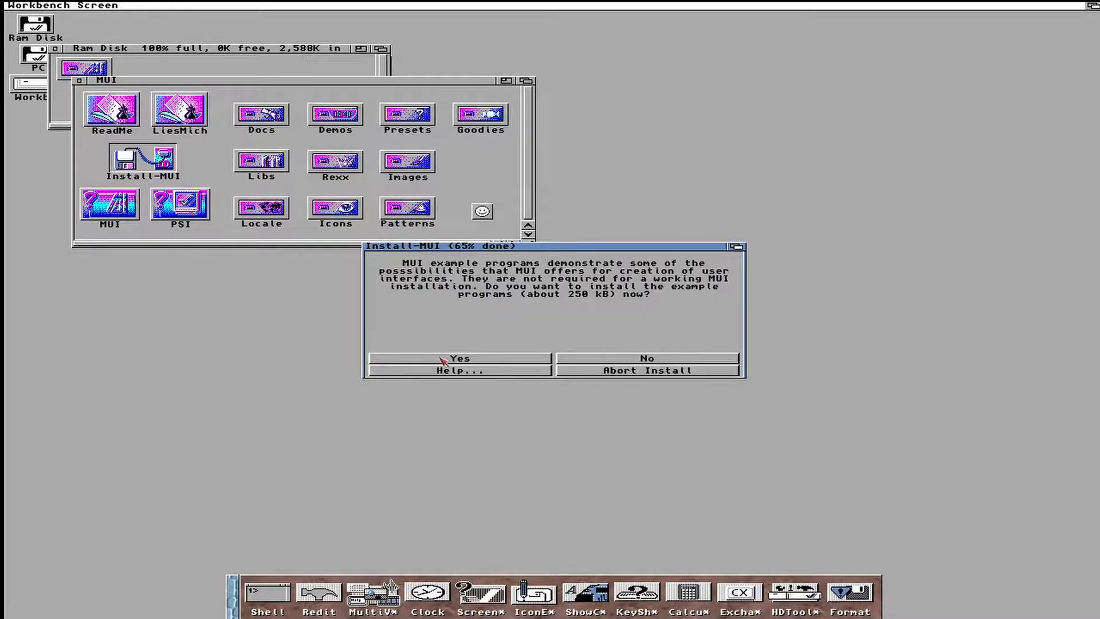
pyautogui.click(443, 361)
pyautogui.click(494, 366)
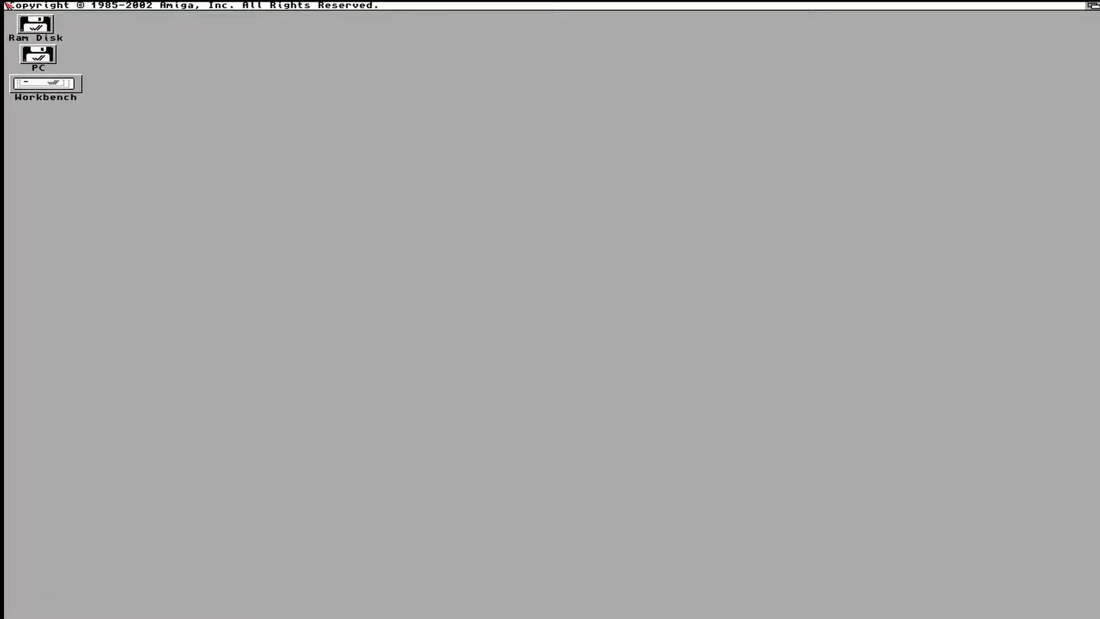
# Open the MUI preferences from the MUI drawer on Workbench, load the Stuntzi.prefs preset and save the settings
pyautogui.doubleClick(45, 86)
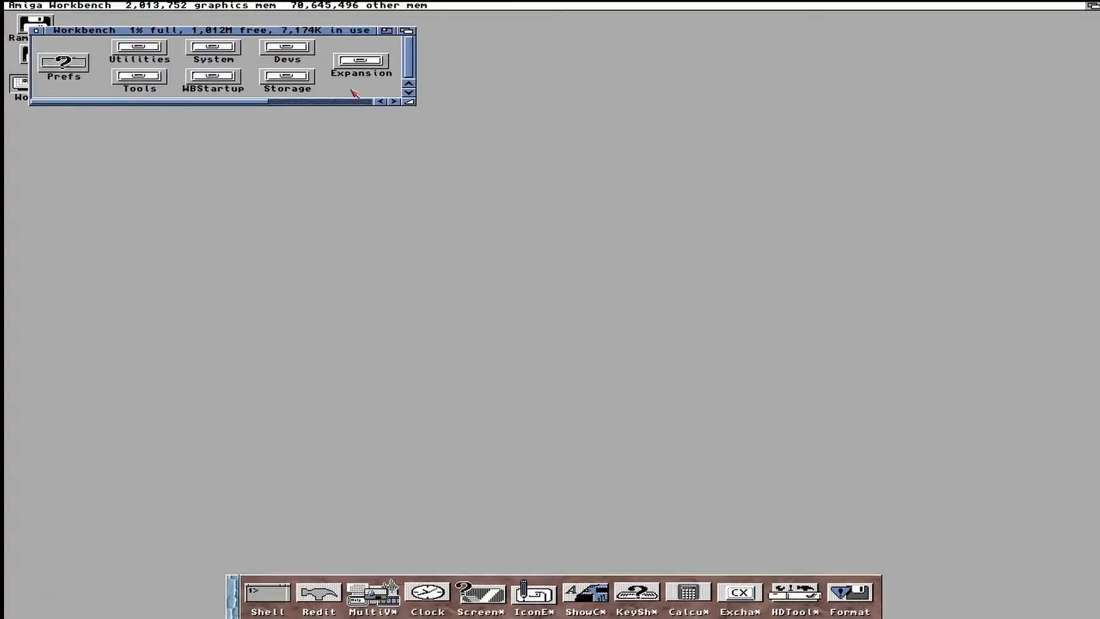
pyautogui.click(360, 103)
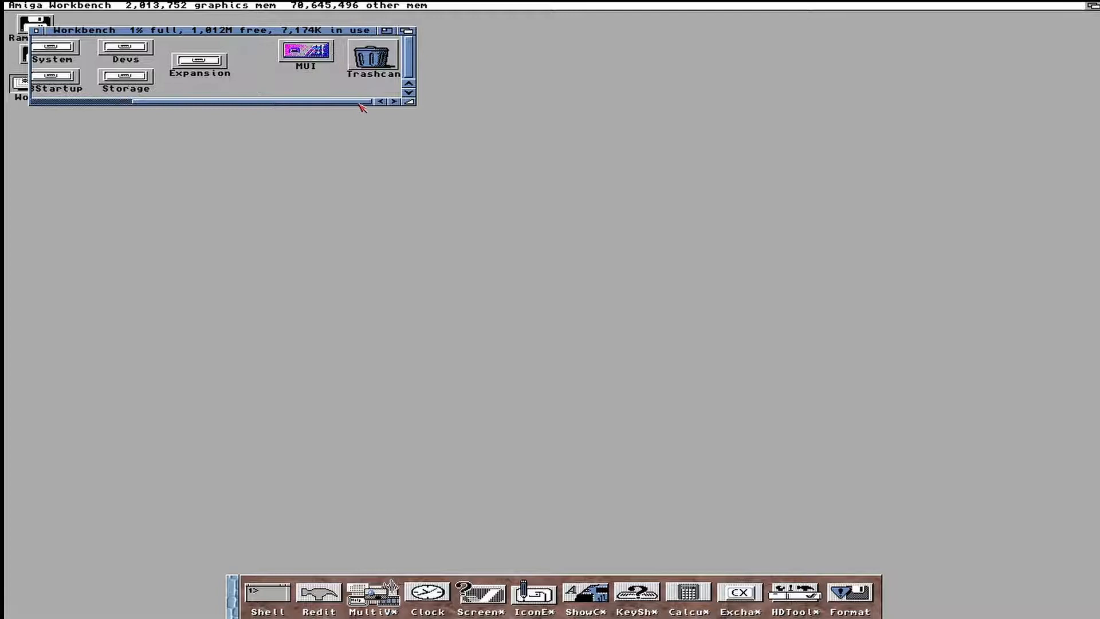
pyautogui.doubleClick(314, 55)
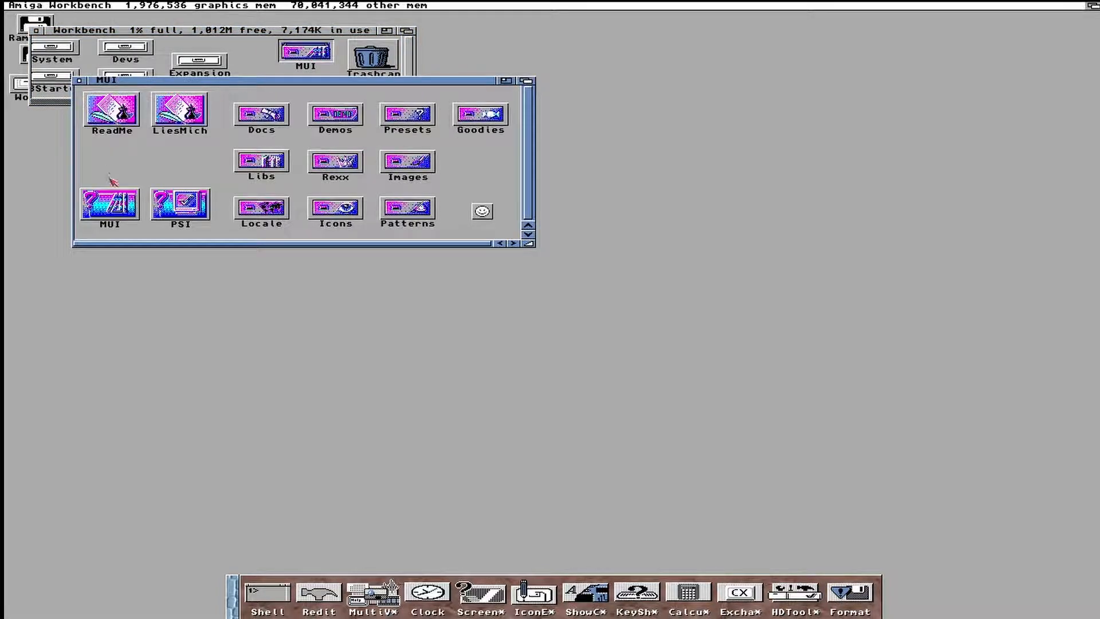
pyautogui.doubleClick(109, 204)
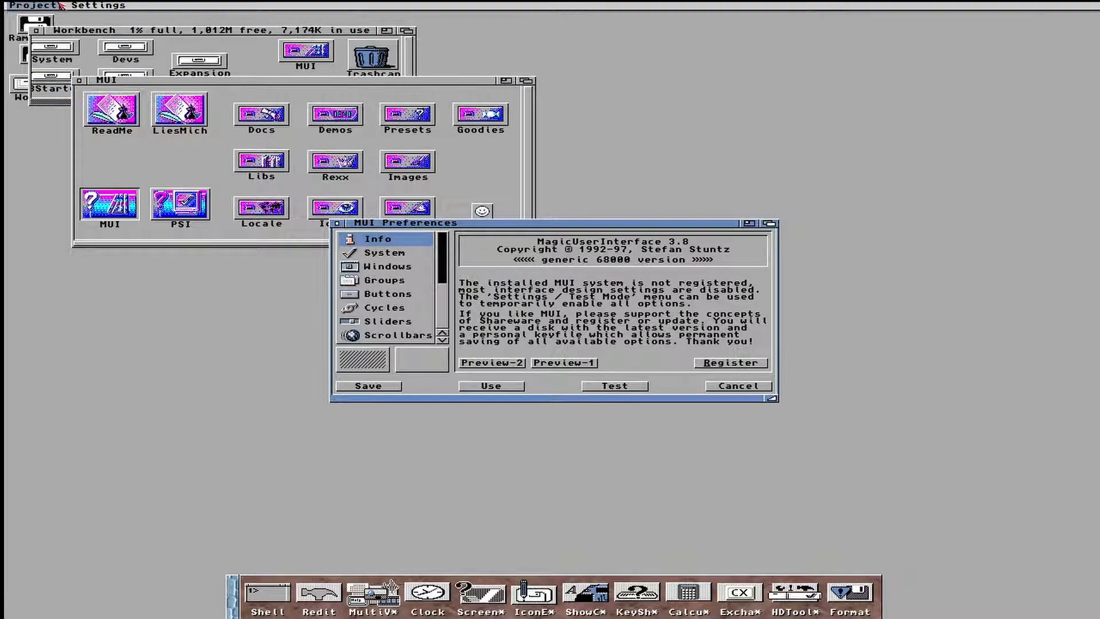
pyautogui.rightClick(76, 17)
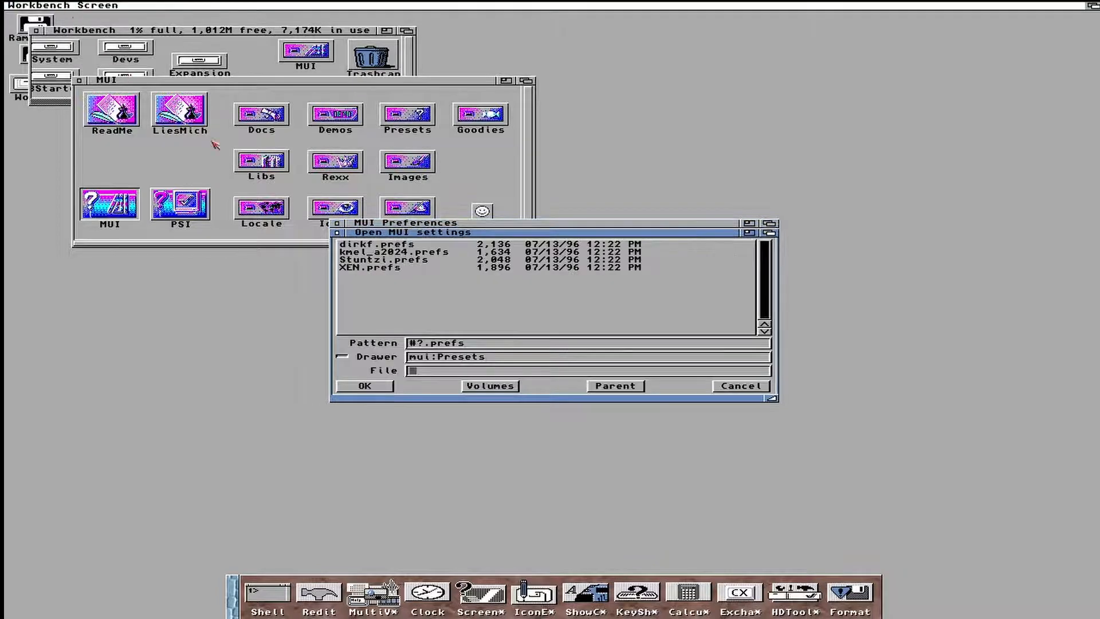
pyautogui.click(390, 260)
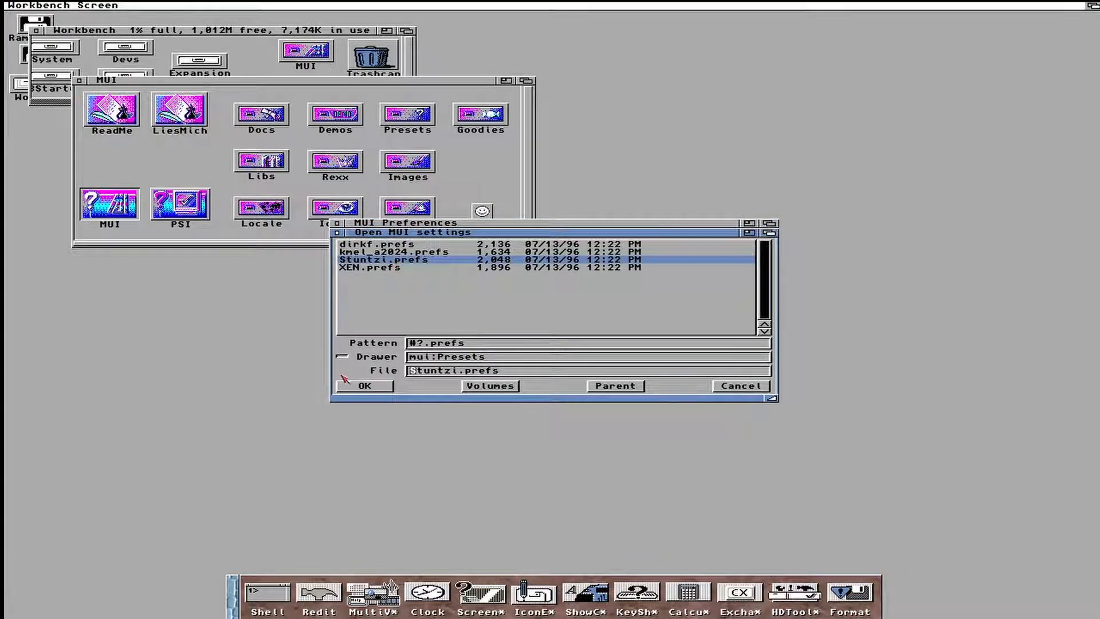
pyautogui.click(364, 387)
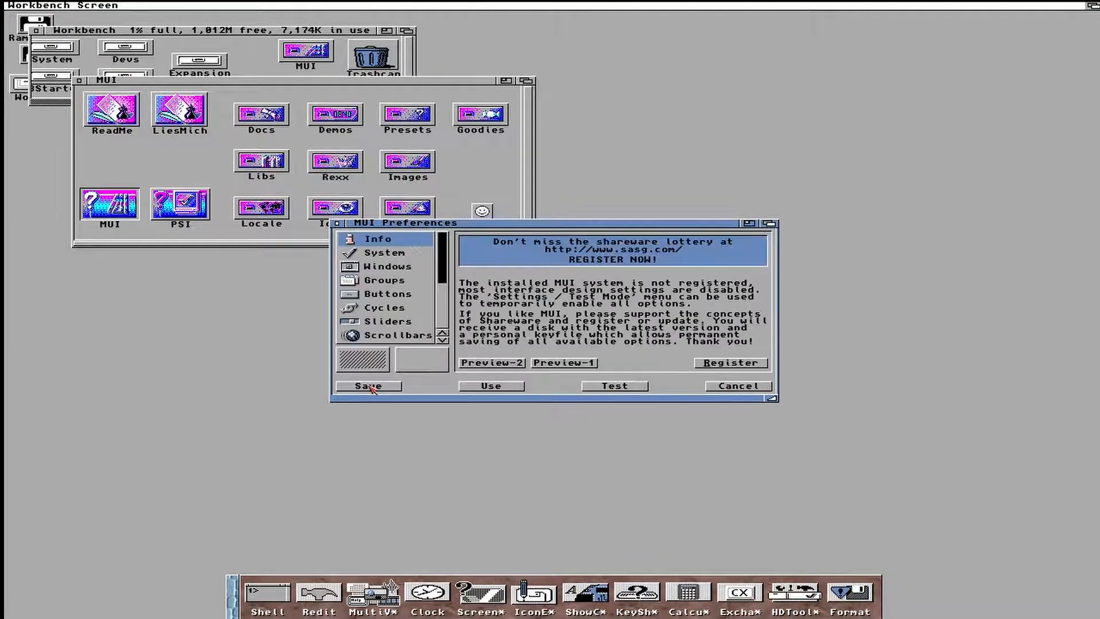
pyautogui.click(368, 388)
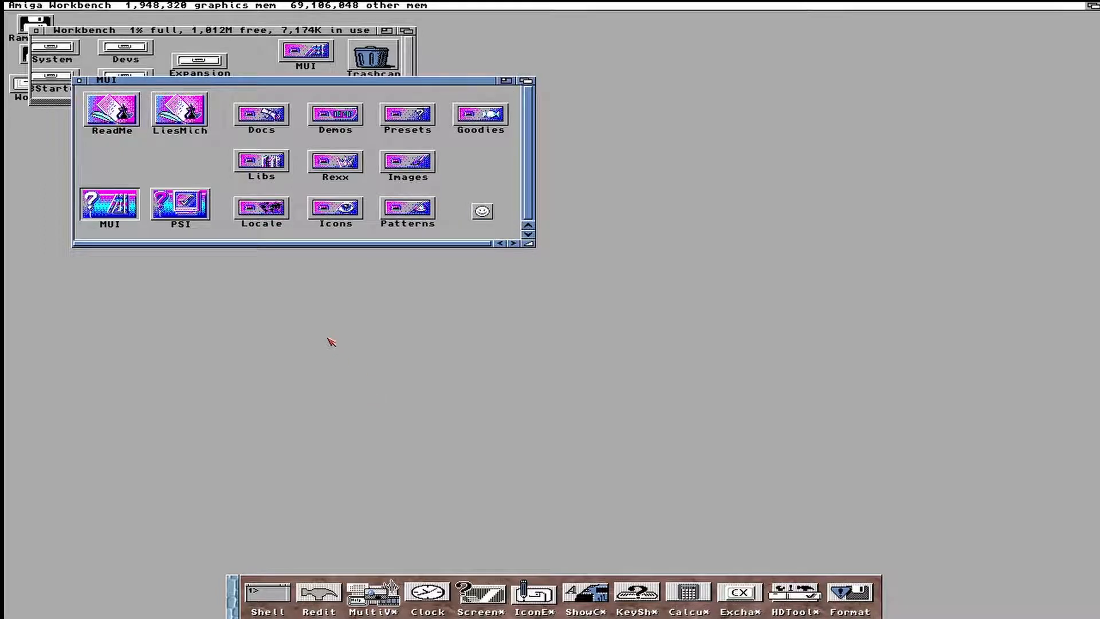
# Close the MUI drawer and run the 07-MUI_2 script from the 3.1 Installers drawer on the PC drive
pyautogui.click(81, 81)
pyautogui.doubleClick(25, 57)
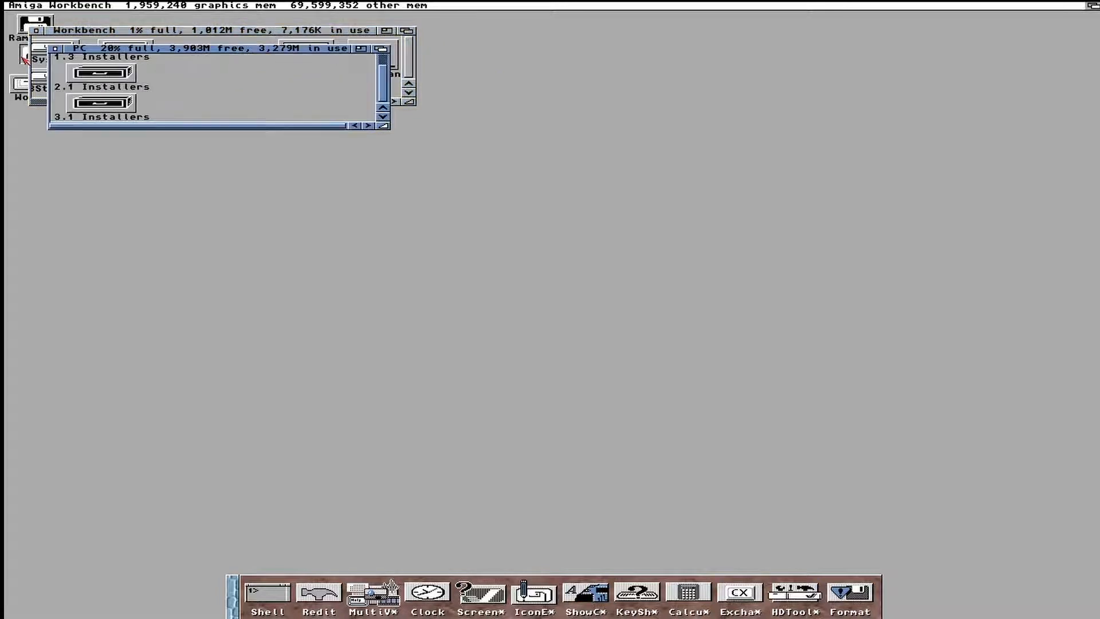
pyautogui.doubleClick(93, 111)
pyautogui.click(321, 125)
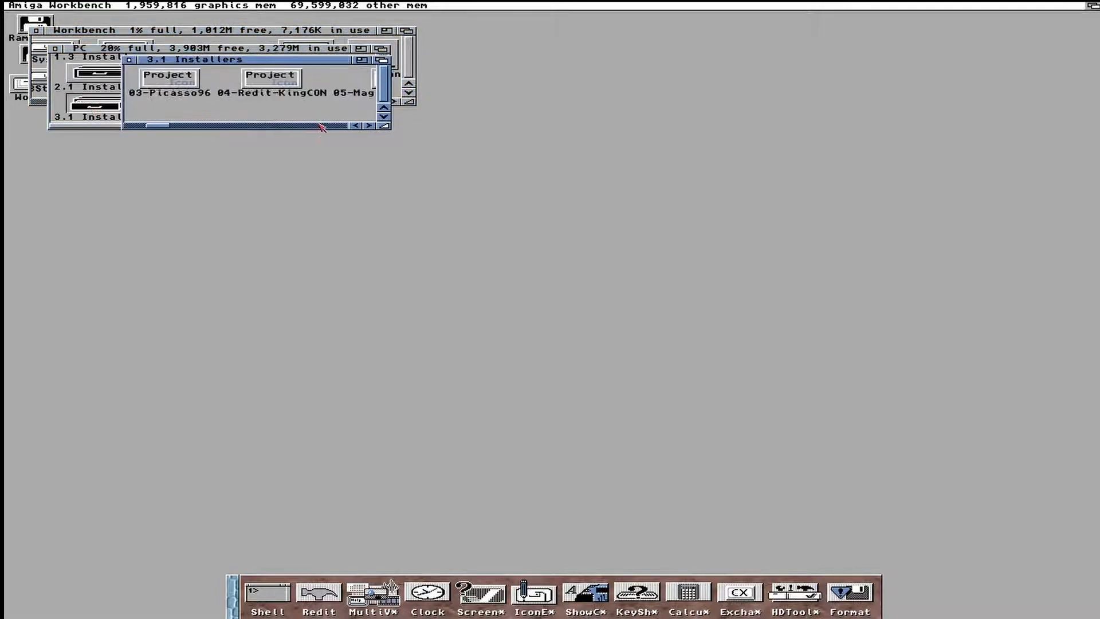
pyautogui.click(321, 126)
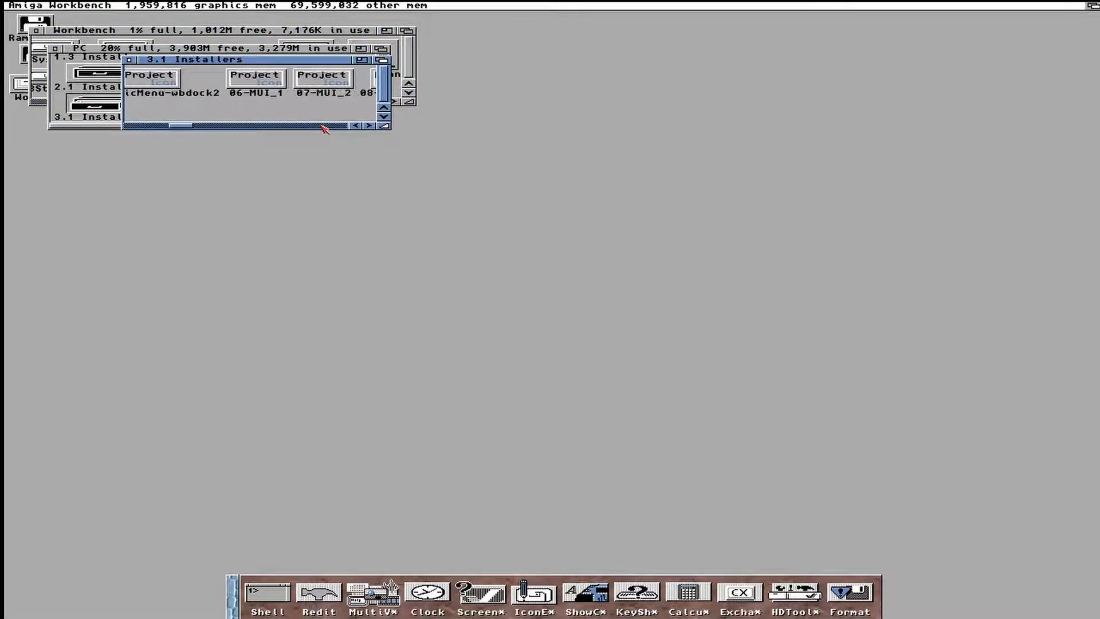
pyautogui.doubleClick(322, 84)
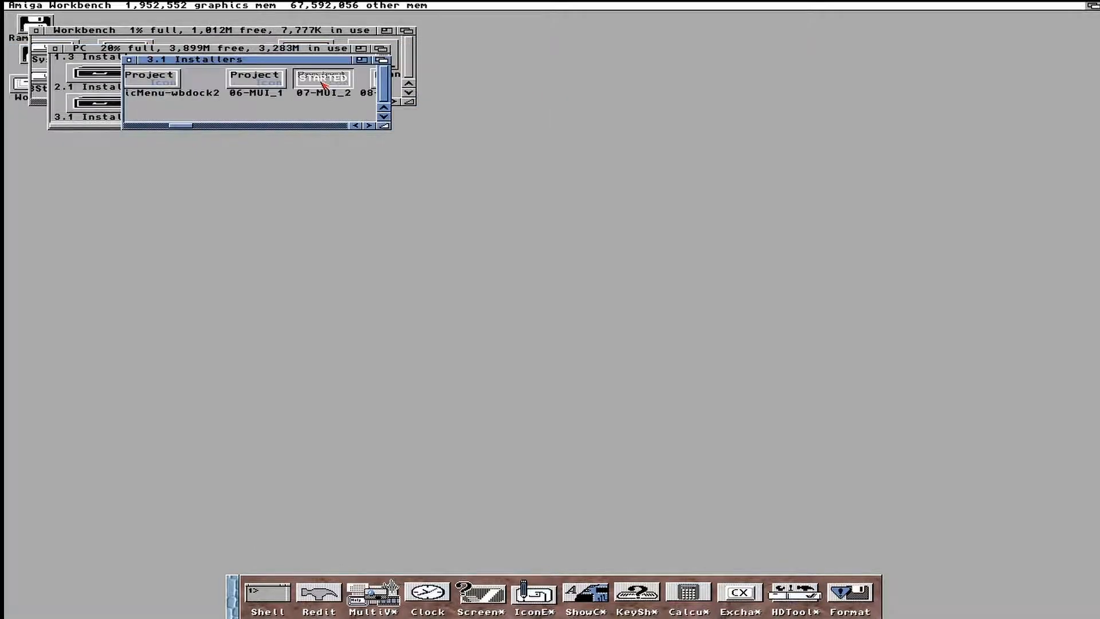
# Run the MCC_SpeedBar installer from the Ram Disk for real, copying the MUI classes to MUI:LIBS/MUI/, and finish the installation
pyautogui.doubleClick(30, 26)
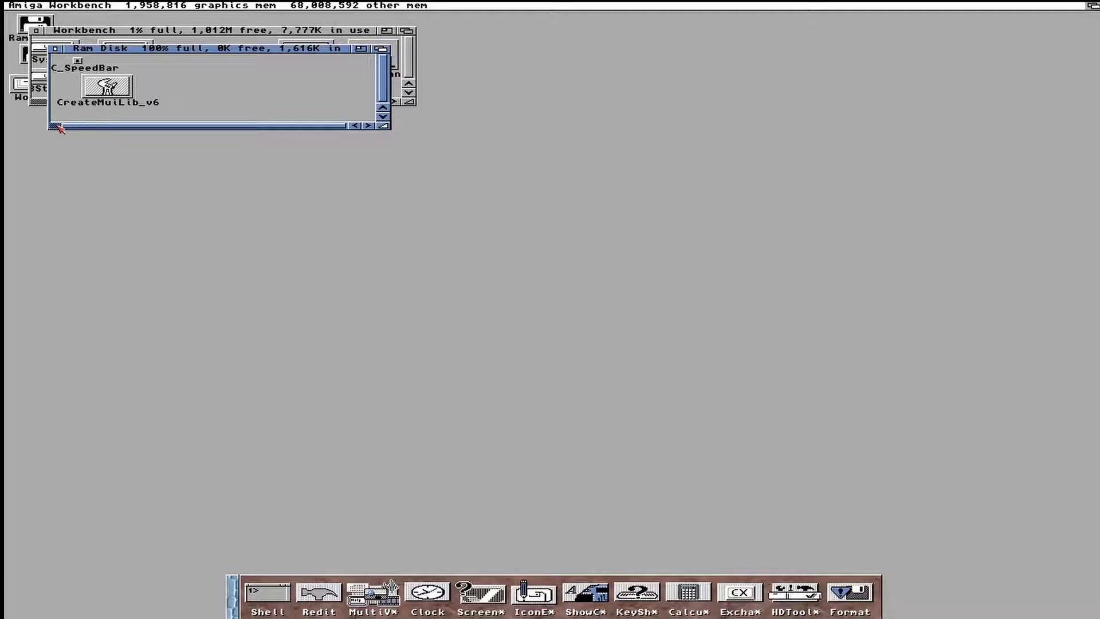
pyautogui.doubleClick(92, 62)
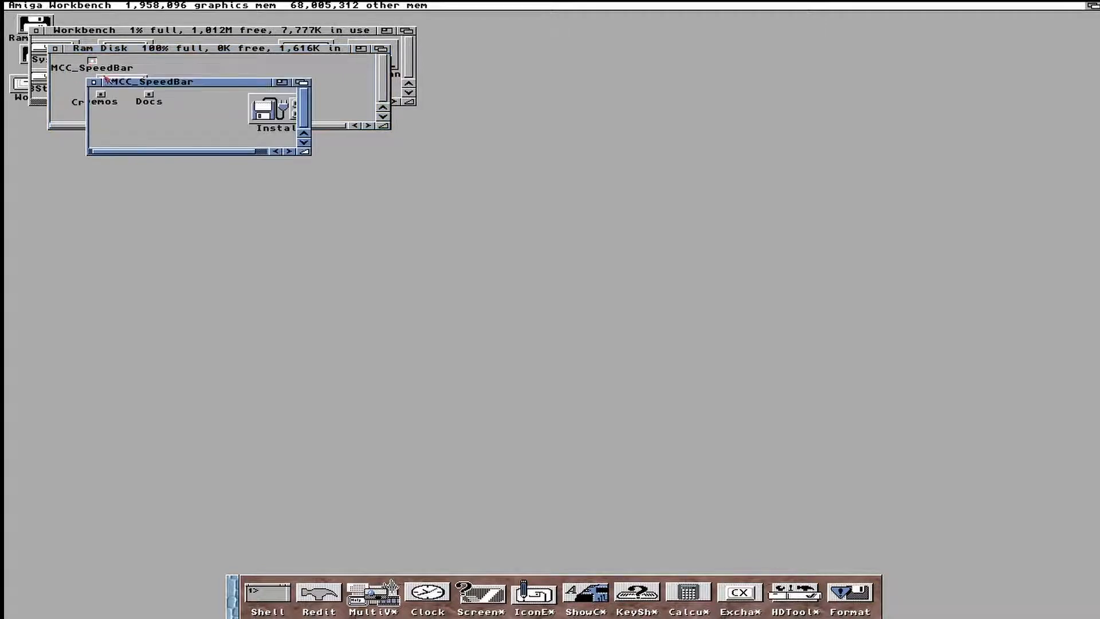
pyautogui.doubleClick(270, 111)
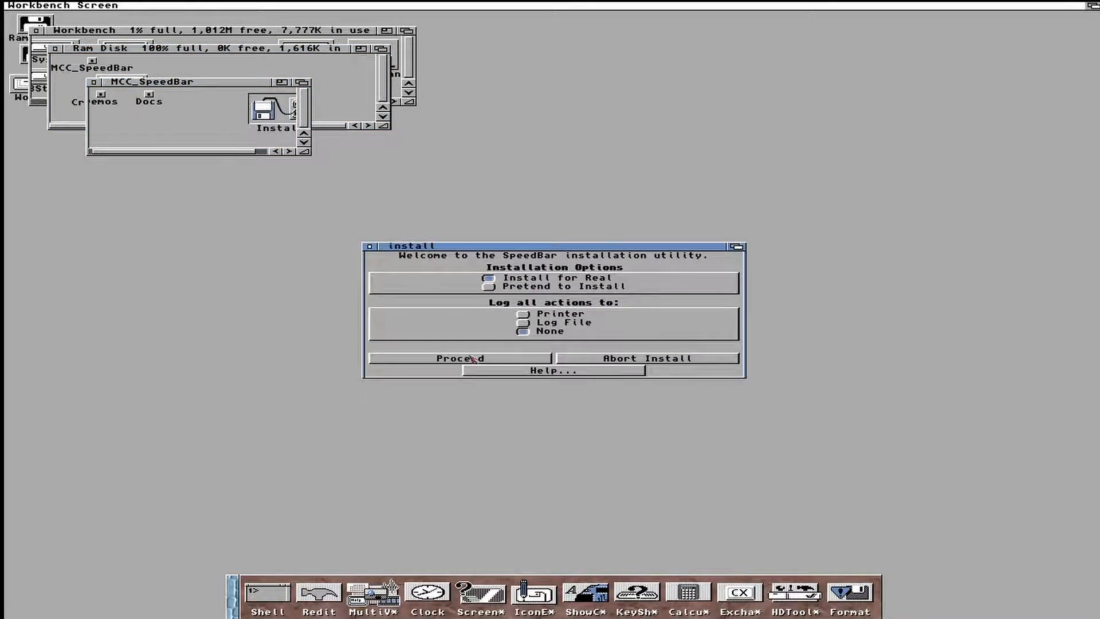
pyautogui.click(456, 358)
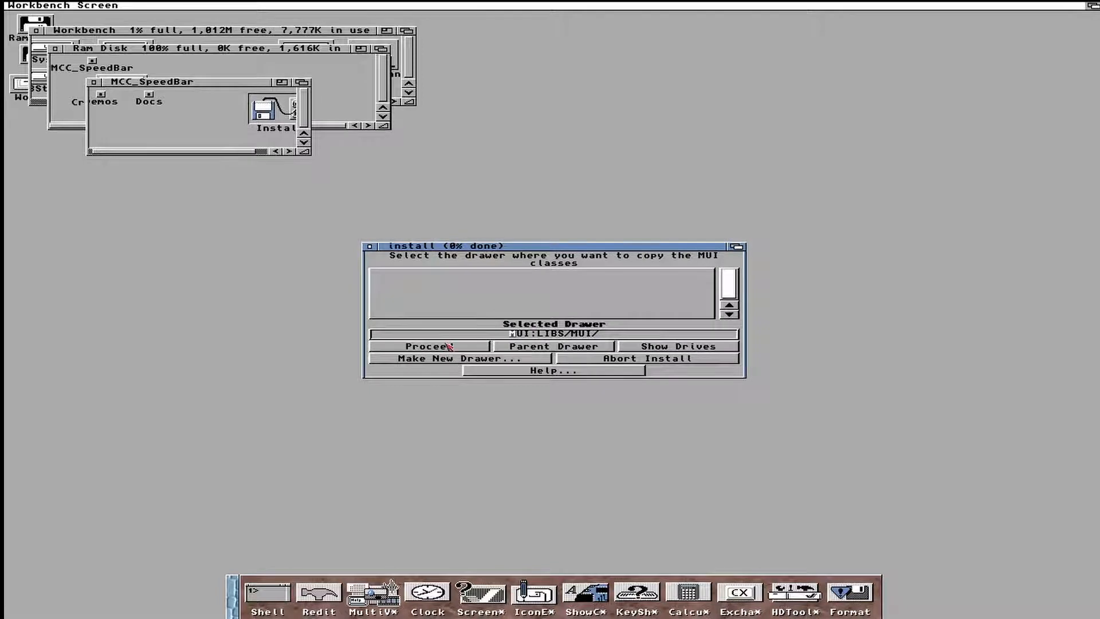
pyautogui.click(449, 347)
pyautogui.click(496, 374)
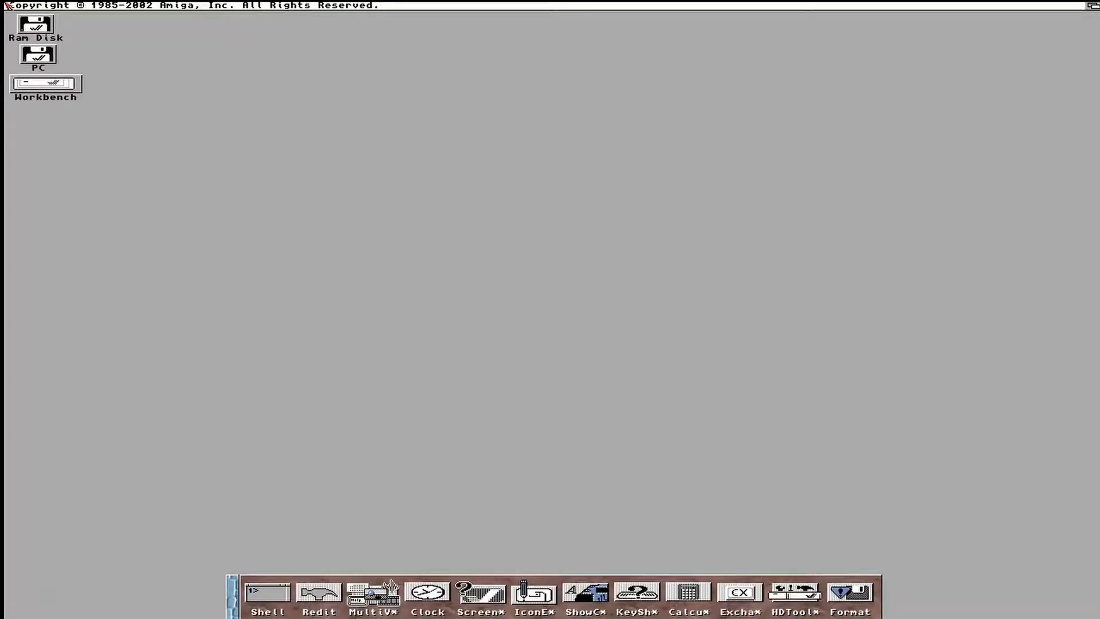
# Run the 08-ClassAct2 script from the 3.1 Installers drawer on the PC drive
pyautogui.doubleClick(50, 56)
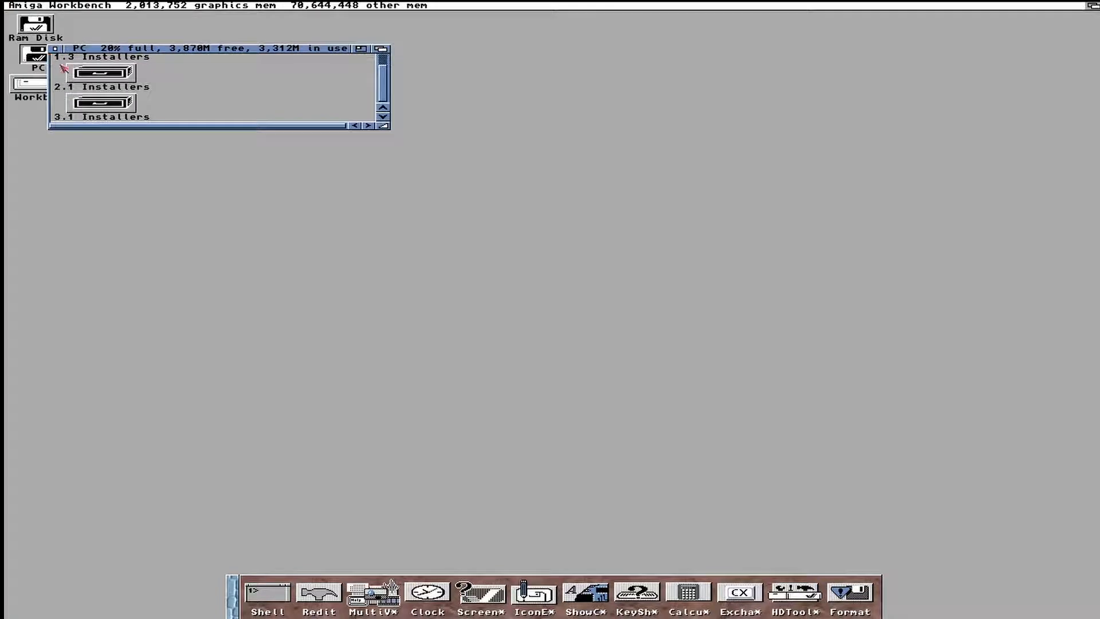
pyautogui.doubleClick(102, 106)
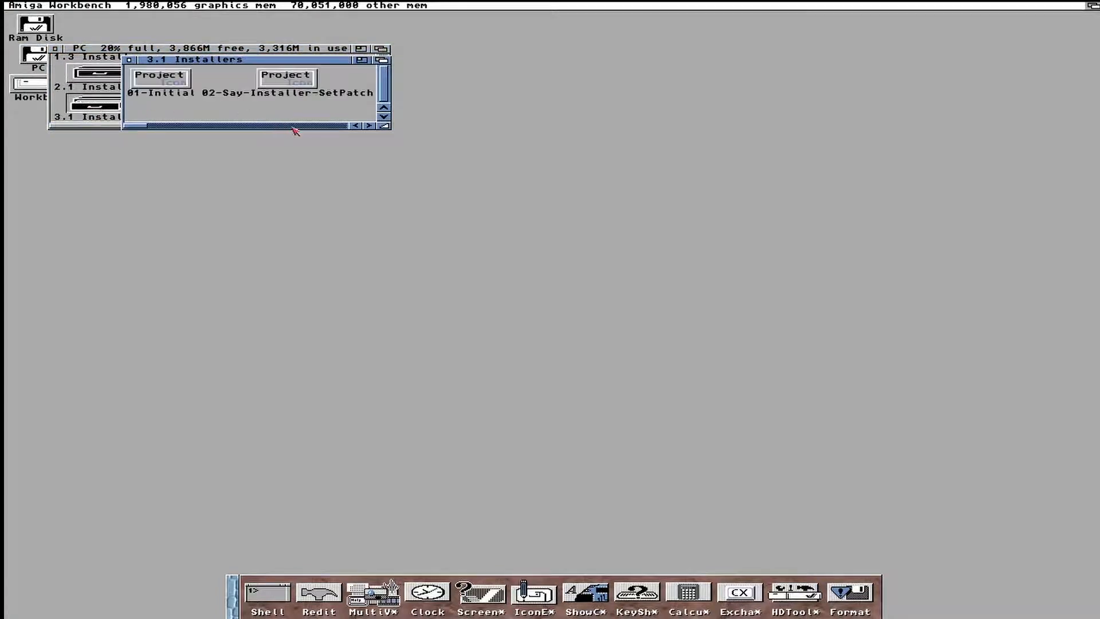
pyautogui.click(293, 125)
pyautogui.click(293, 126)
pyautogui.click(295, 125)
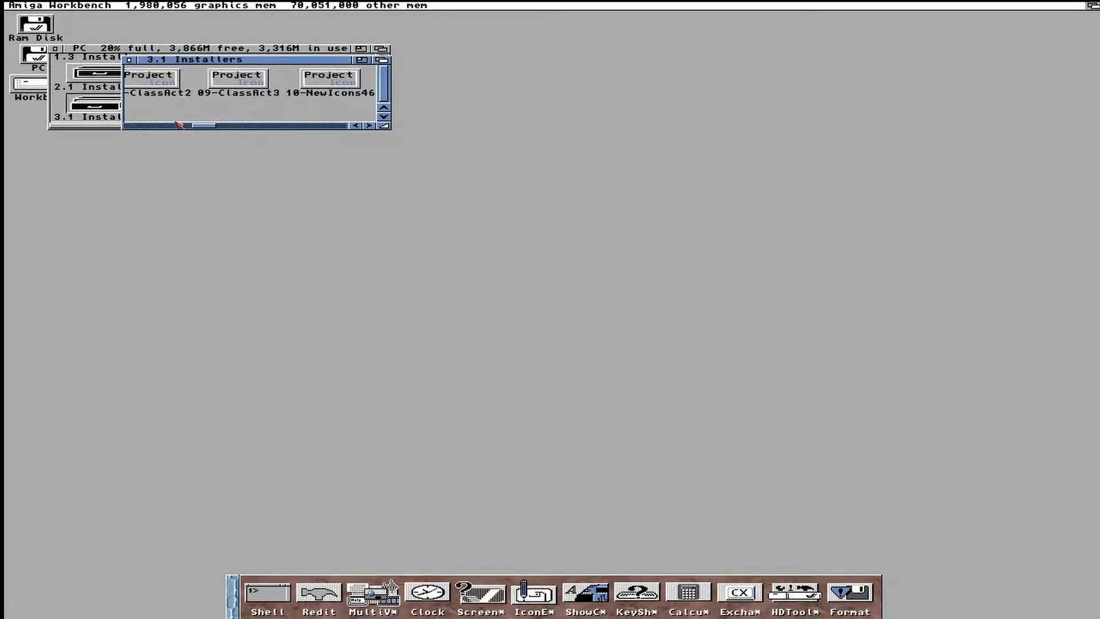
pyautogui.doubleClick(163, 91)
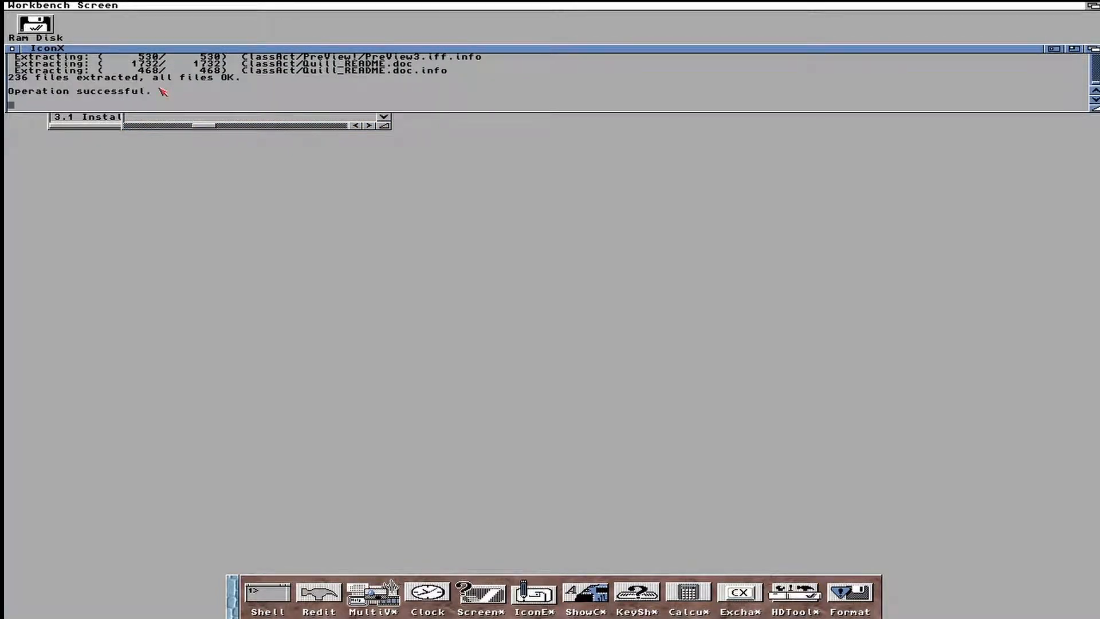
# Launch Install_Classes from the ClassAct drawer on the Ram Disk and proceed in Intermediate User mode
pyautogui.doubleClick(45, 32)
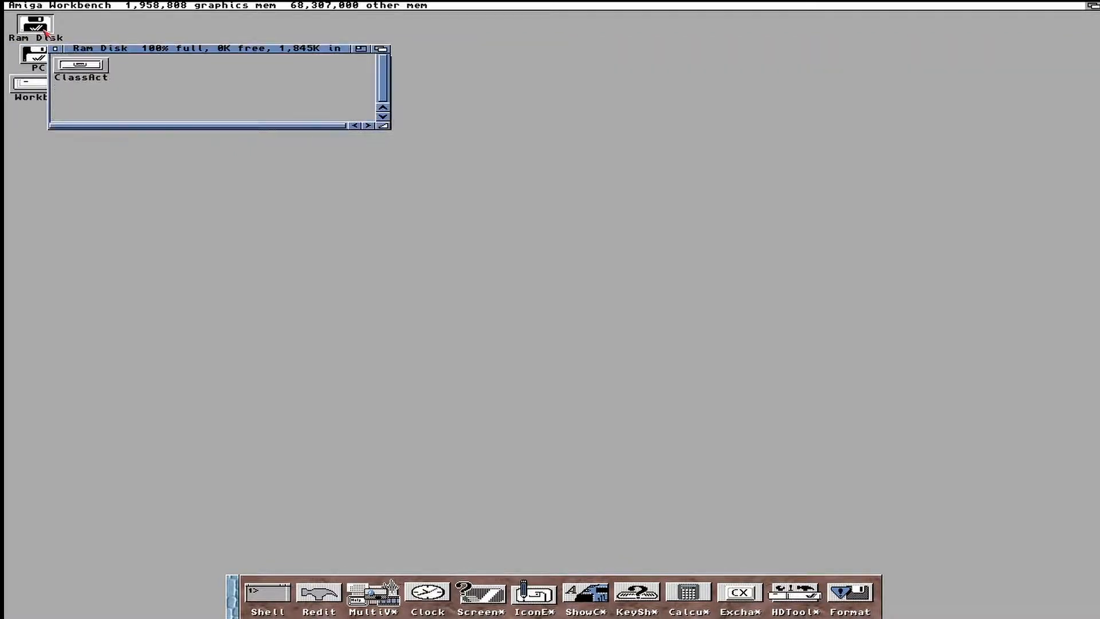
pyautogui.doubleClick(95, 66)
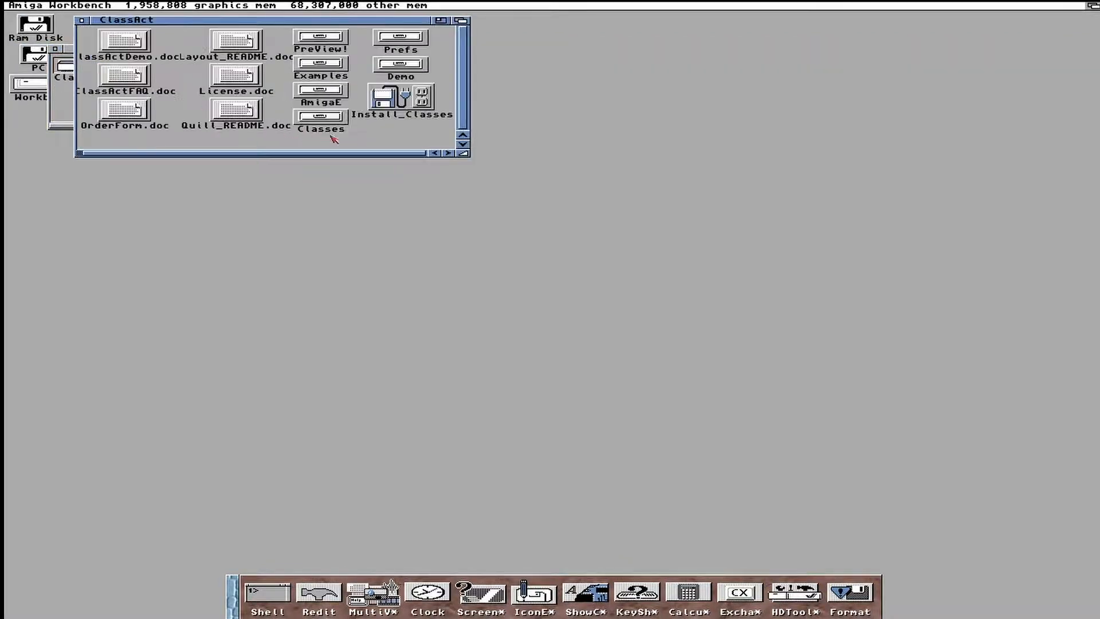
pyautogui.doubleClick(385, 98)
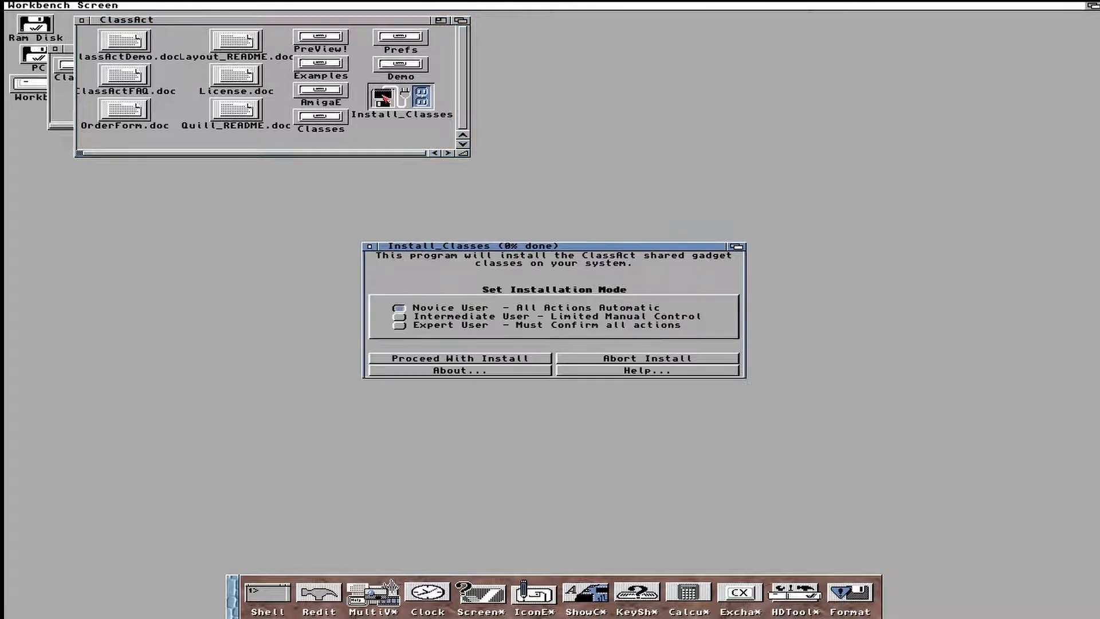
pyautogui.click(399, 318)
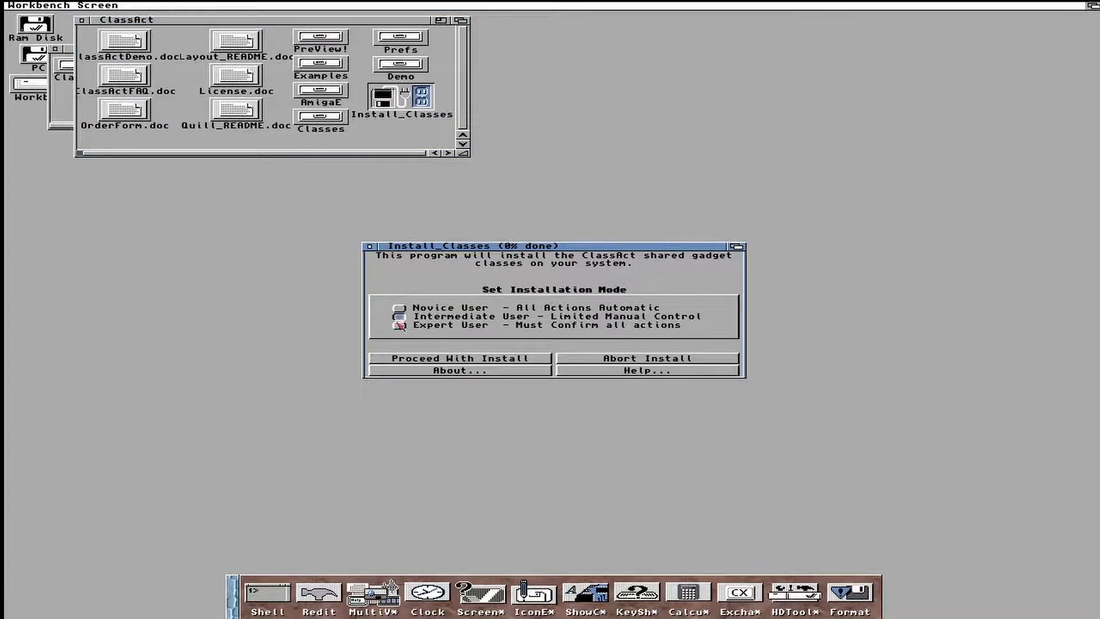
pyautogui.click(407, 359)
pyautogui.click(408, 360)
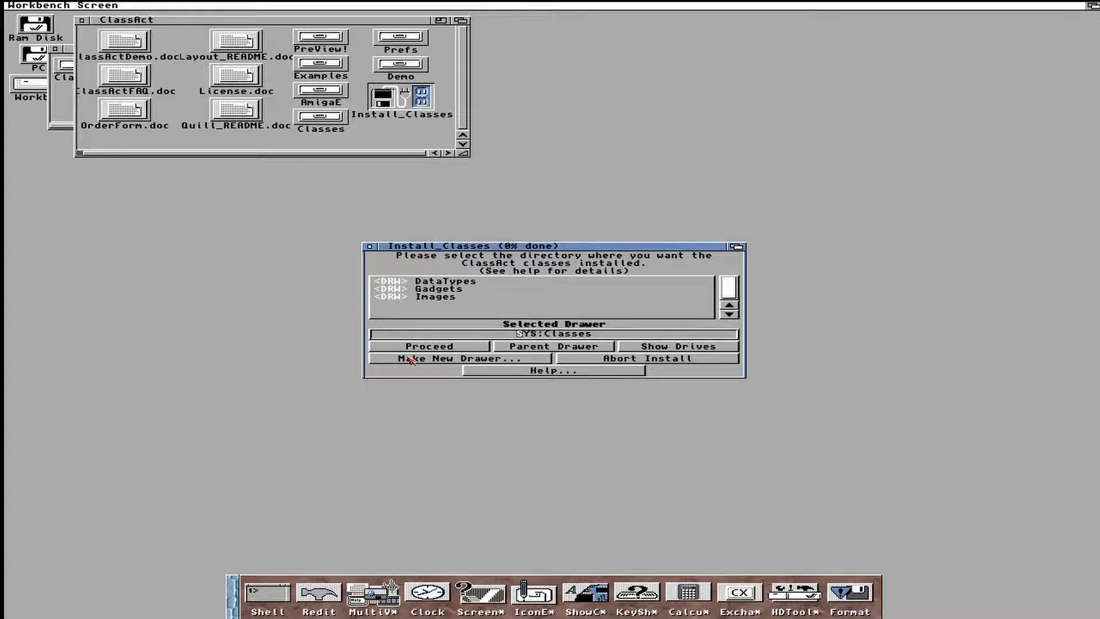
# Install the OS 3.0, 020 optimised version of ClassAct into SYS:Classes, including its preferences tool and the CAPrefs startup entry
pyautogui.click(435, 349)
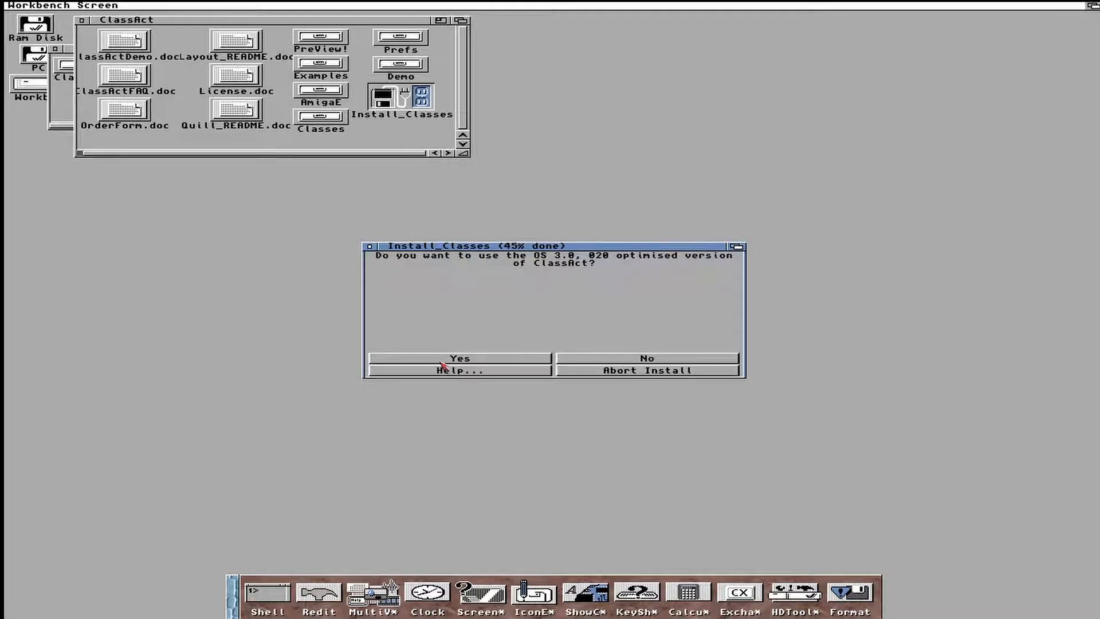
pyautogui.click(442, 361)
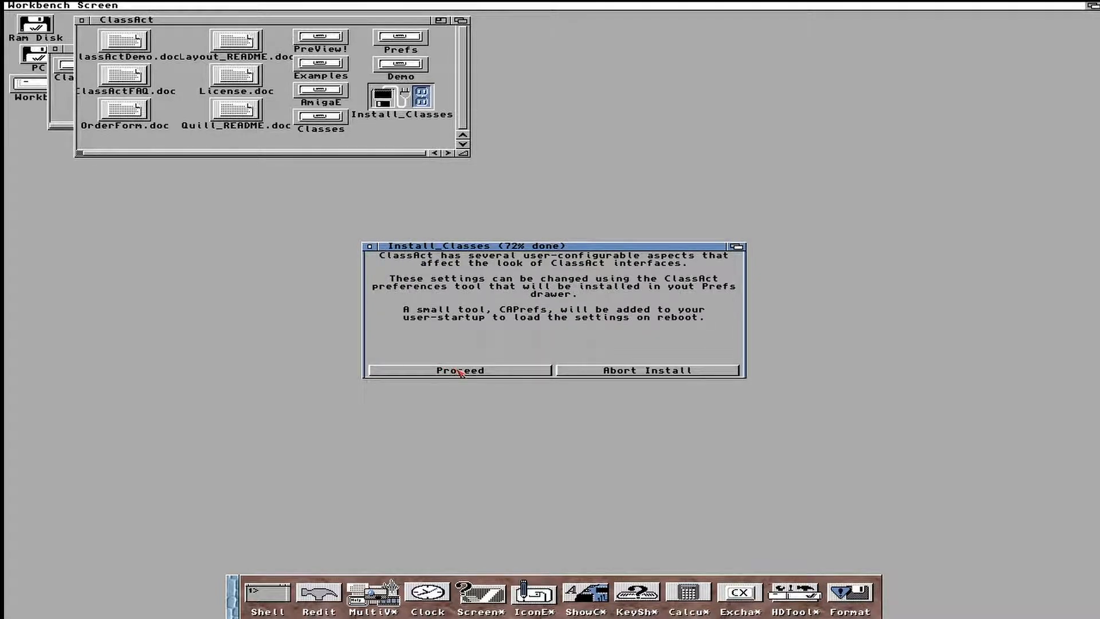
pyautogui.click(461, 371)
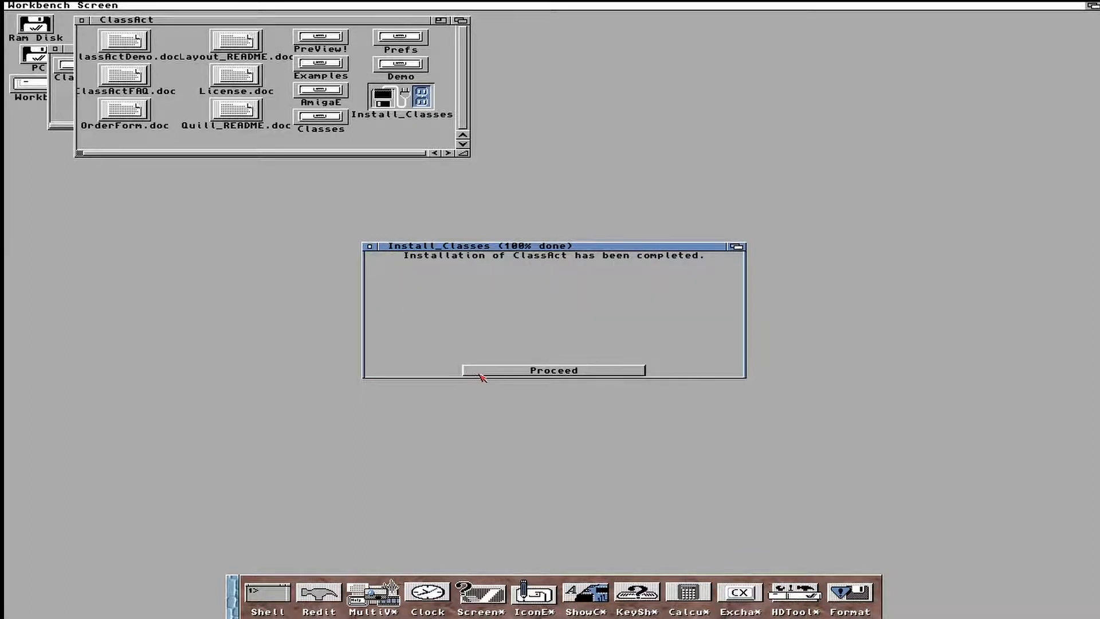
# Finish the ClassAct installer and run the 09-ClassAct3 script from the PC drive's 3.1 Installers drawer, overwriting all existing files
pyautogui.click(480, 374)
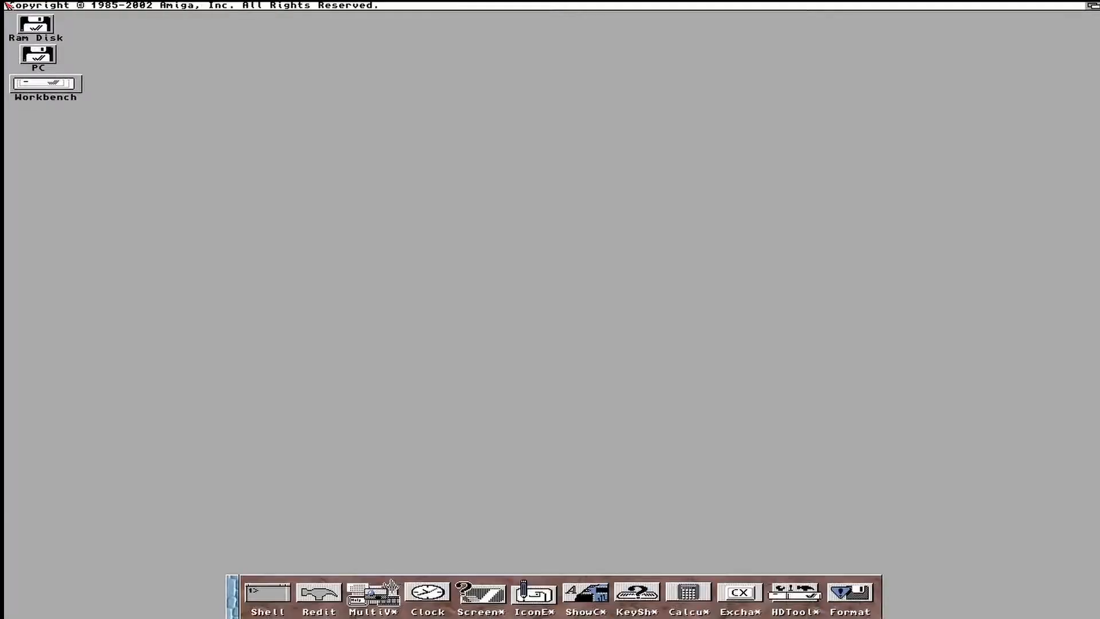
pyautogui.doubleClick(49, 55)
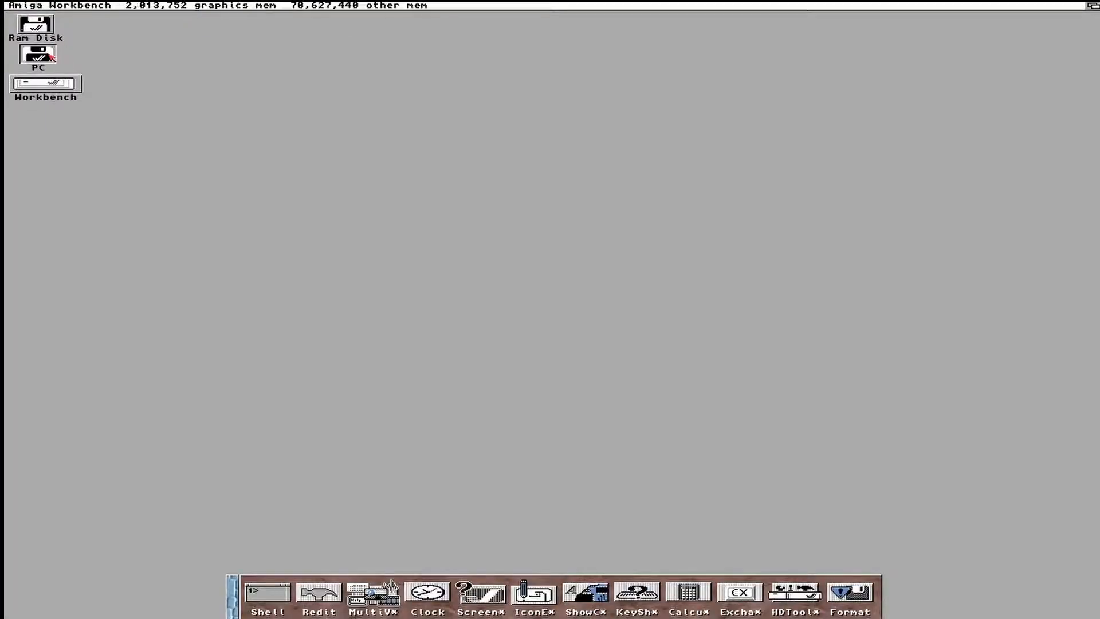
pyautogui.doubleClick(117, 102)
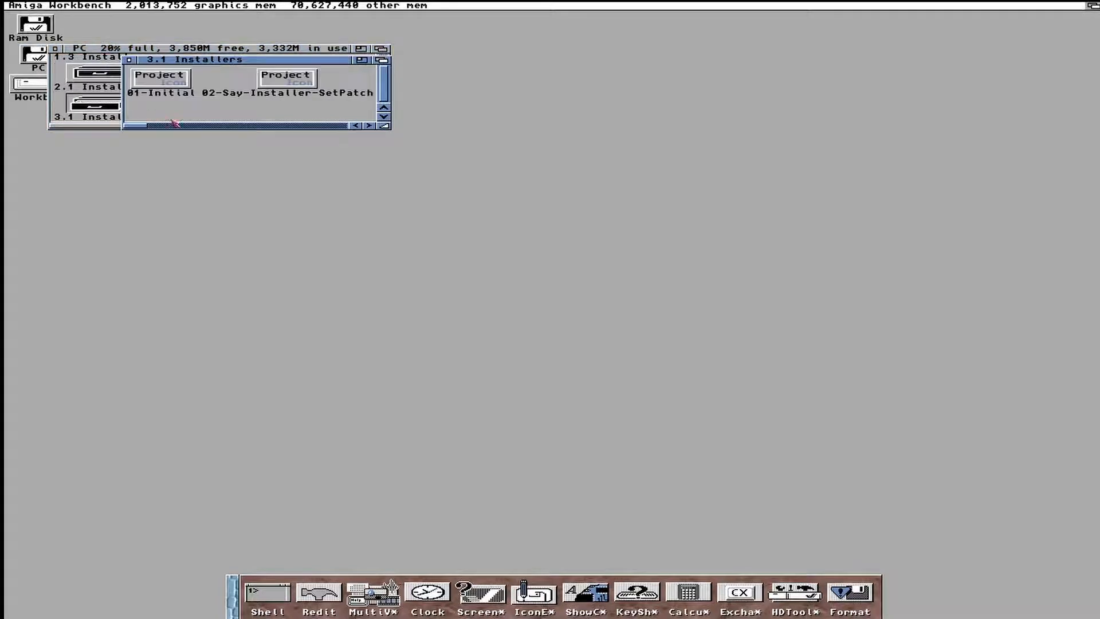
pyautogui.click(282, 126)
pyautogui.click(282, 126)
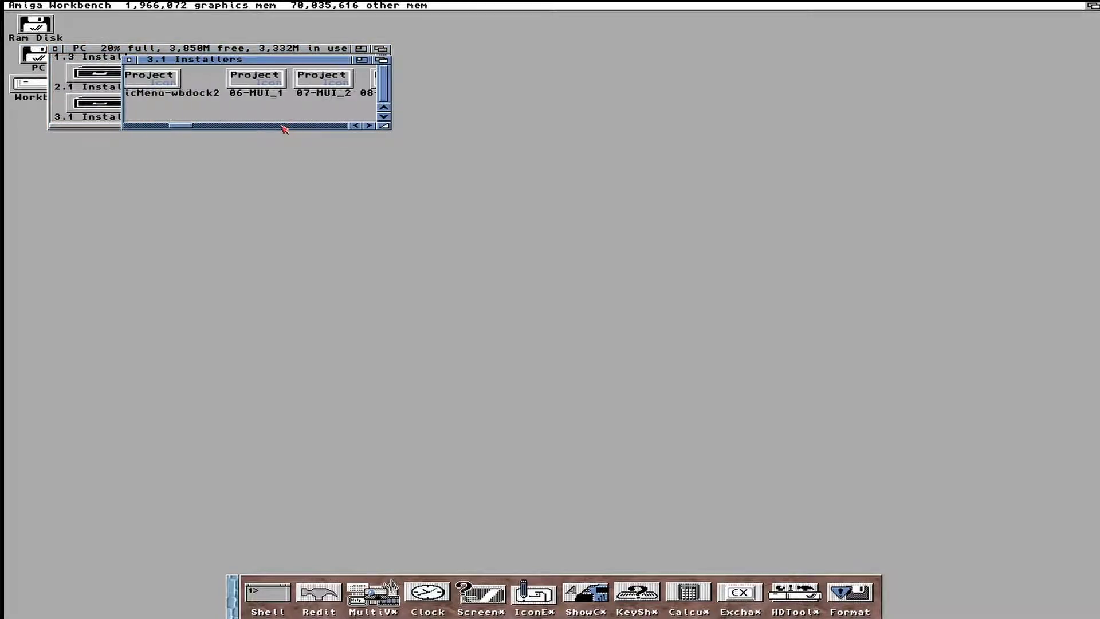
pyautogui.click(282, 126)
pyautogui.doubleClick(246, 82)
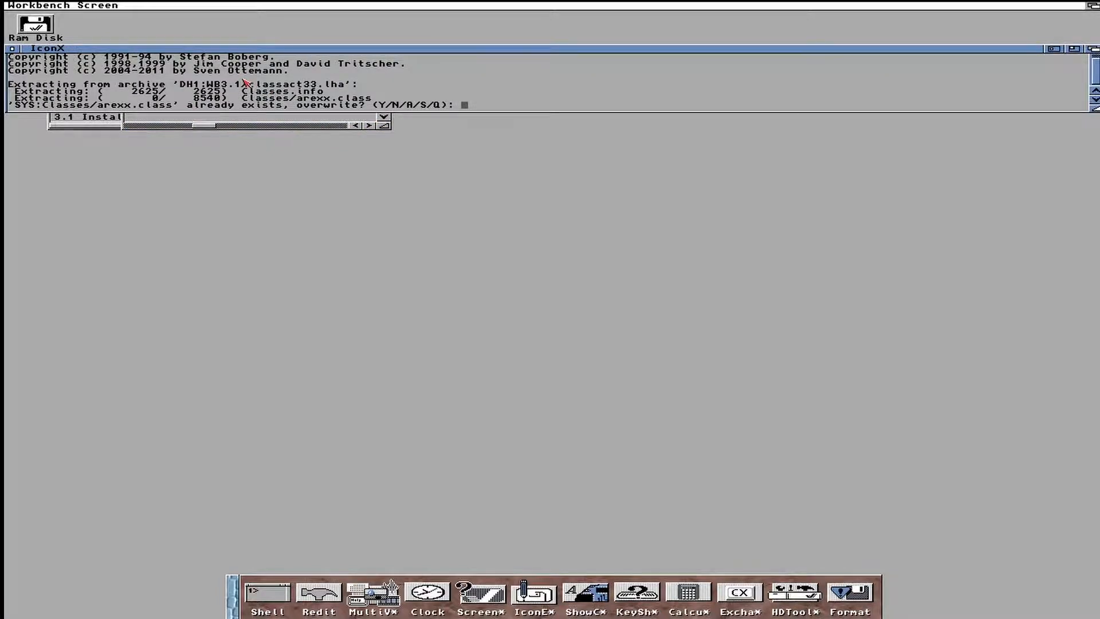
pyautogui.write('a')
pyautogui.press('Return')
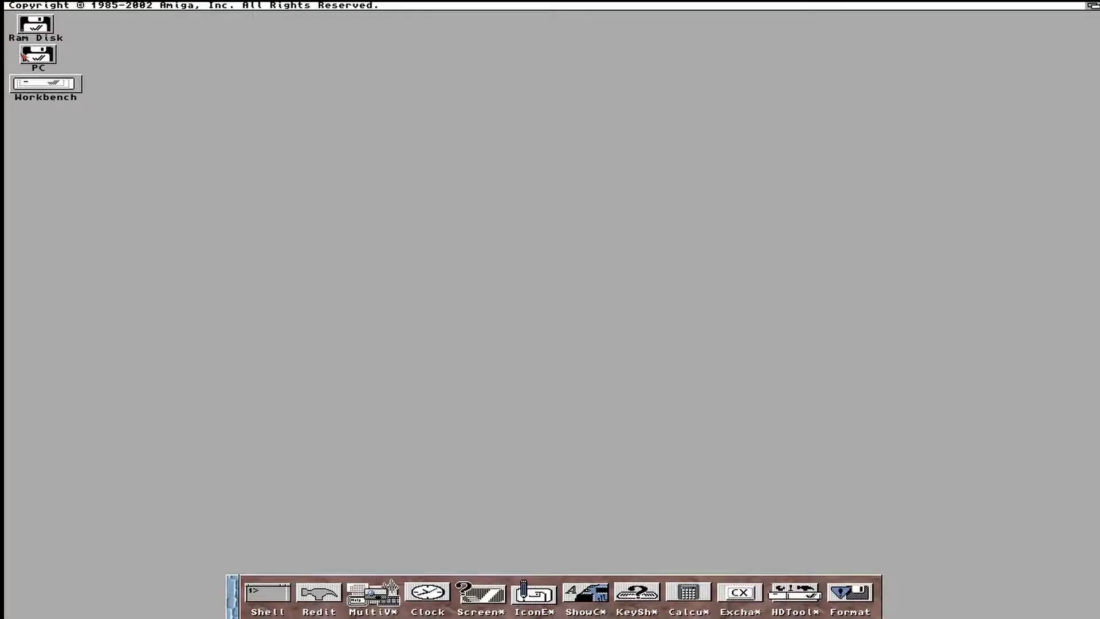
# Open the ClassAct preferences from the Workbench drive's Prefs drawer, enlarging the drawer's window
pyautogui.doubleClick(58, 94)
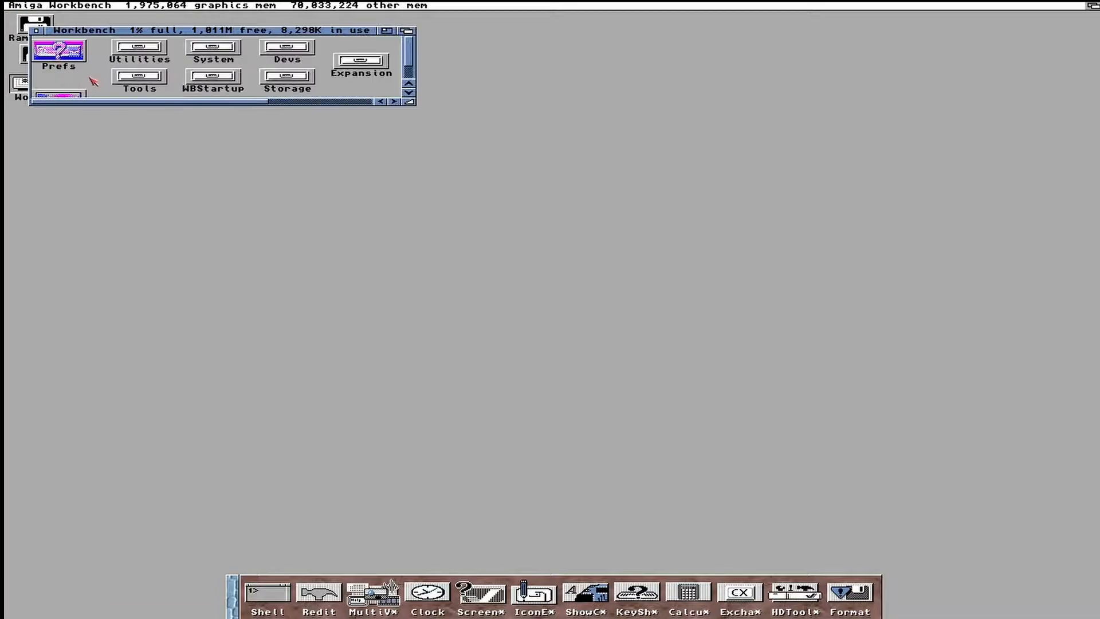
pyautogui.moveTo(442, 114); pyautogui.dragTo(820, 286)
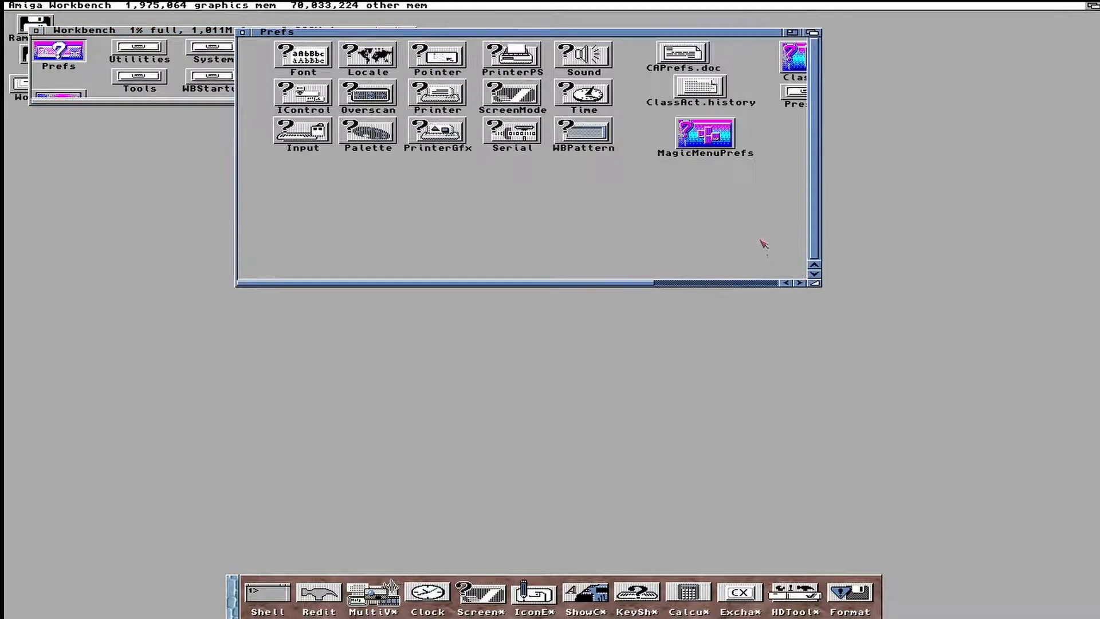
pyautogui.moveTo(743, 278); pyautogui.dragTo(754, 282)
pyautogui.doubleClick(658, 67)
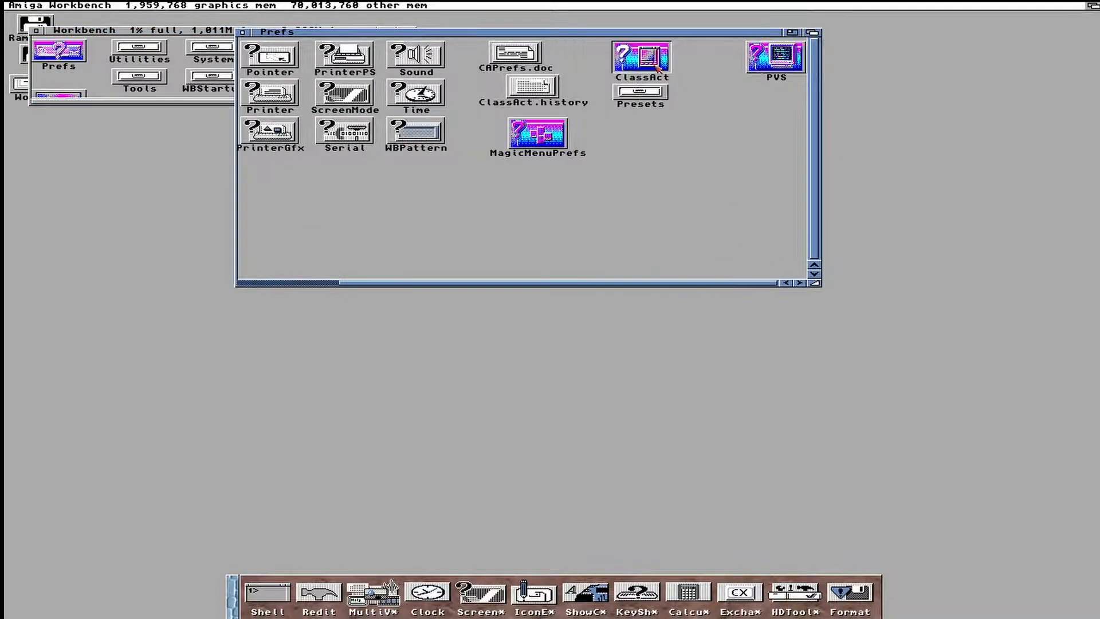
# Set the ClassAct window border gadgets to 3D, save the preferences and close the Prefs and Workbench windows
pyautogui.click(462, 241)
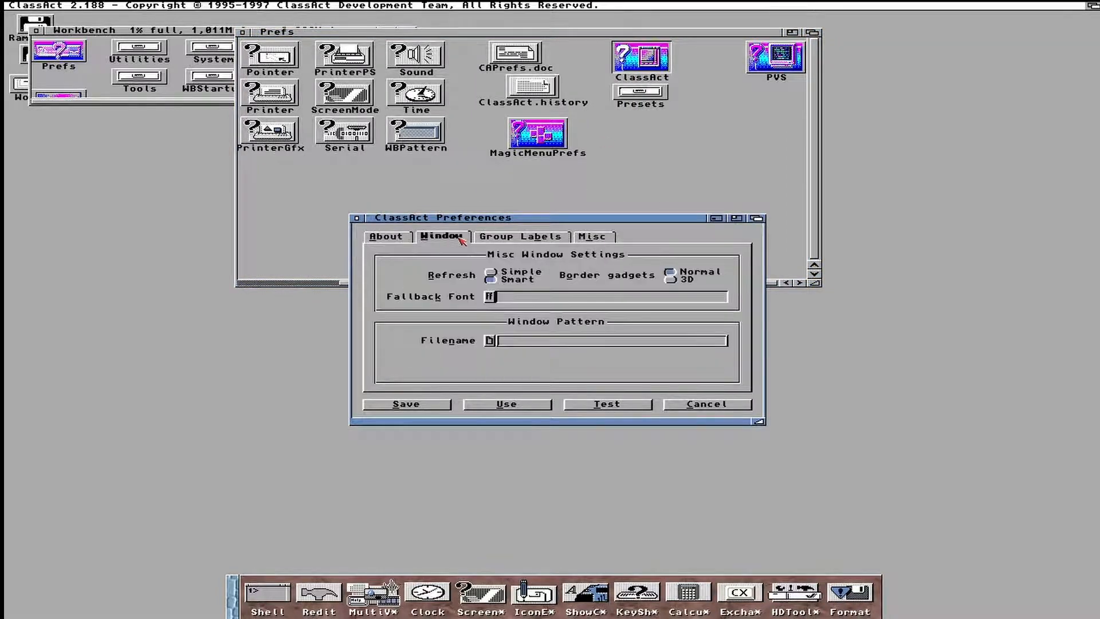
pyautogui.click(669, 279)
pyautogui.click(500, 237)
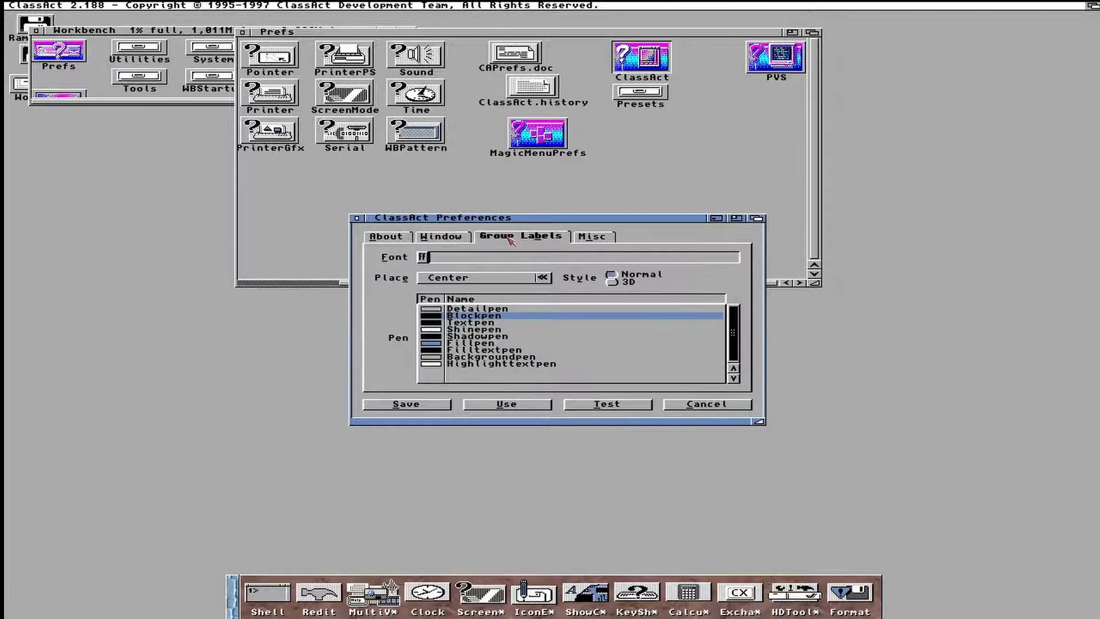
pyautogui.click(596, 237)
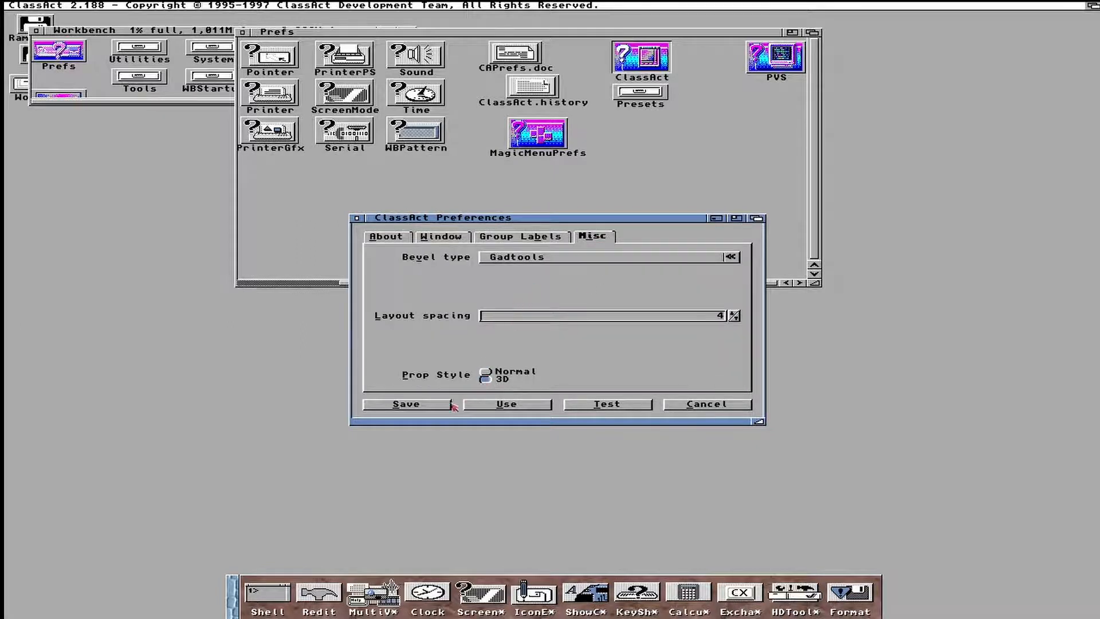
pyautogui.click(424, 407)
pyautogui.click(242, 32)
pyautogui.click(36, 31)
# Run the 10-NewIcons46 script from the PC drive's 3.1 Installers drawer
pyautogui.doubleClick(31, 59)
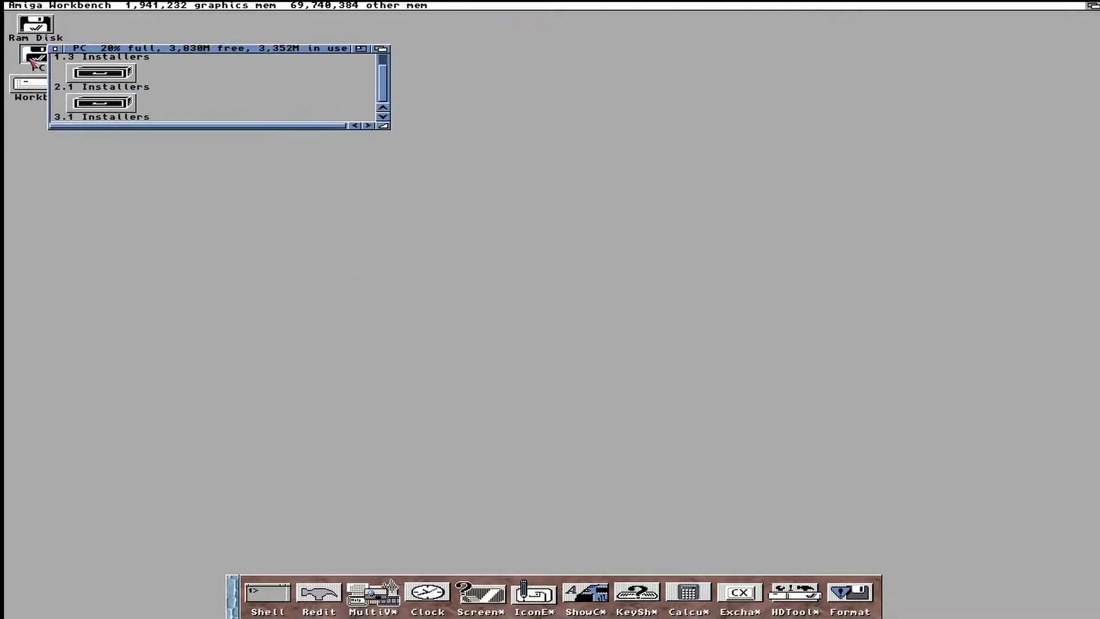
pyautogui.doubleClick(122, 107)
pyautogui.click(339, 125)
pyautogui.click(339, 125)
pyautogui.click(340, 125)
pyautogui.doubleClick(340, 84)
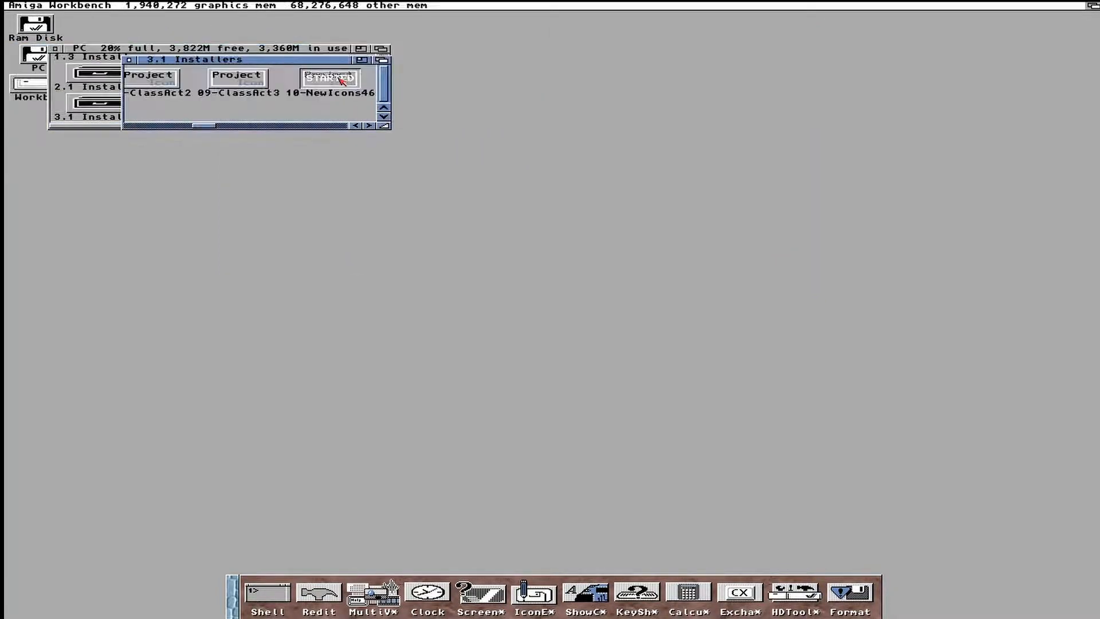
# Launch Install_NewIcons from the Install drawer of NewIconsV4 on the Ram Disk
pyautogui.doubleClick(28, 31)
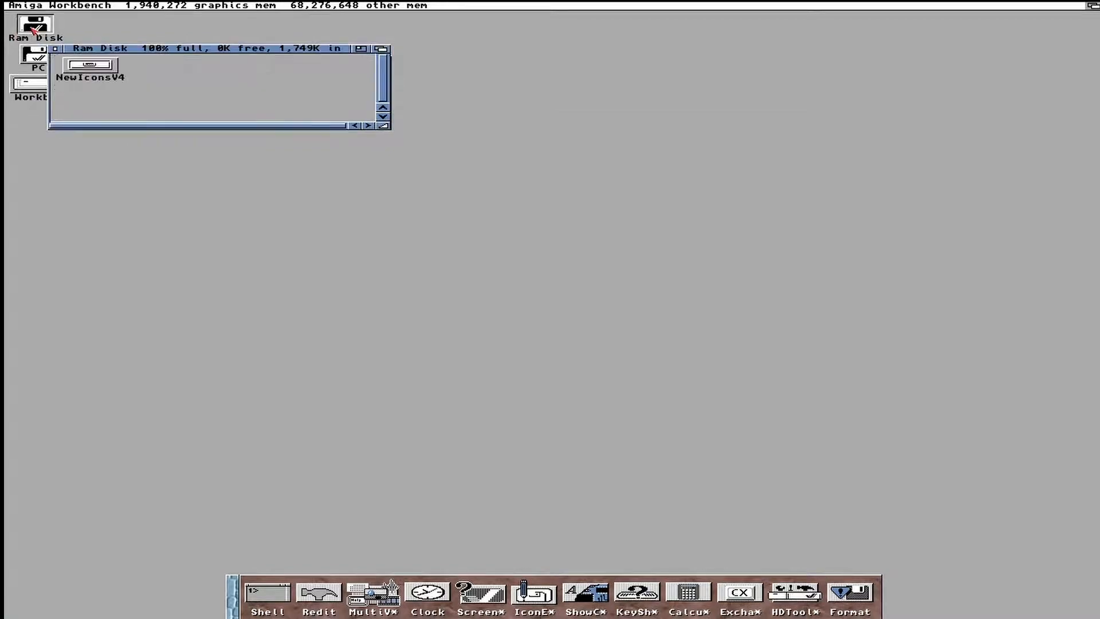
pyautogui.doubleClick(94, 66)
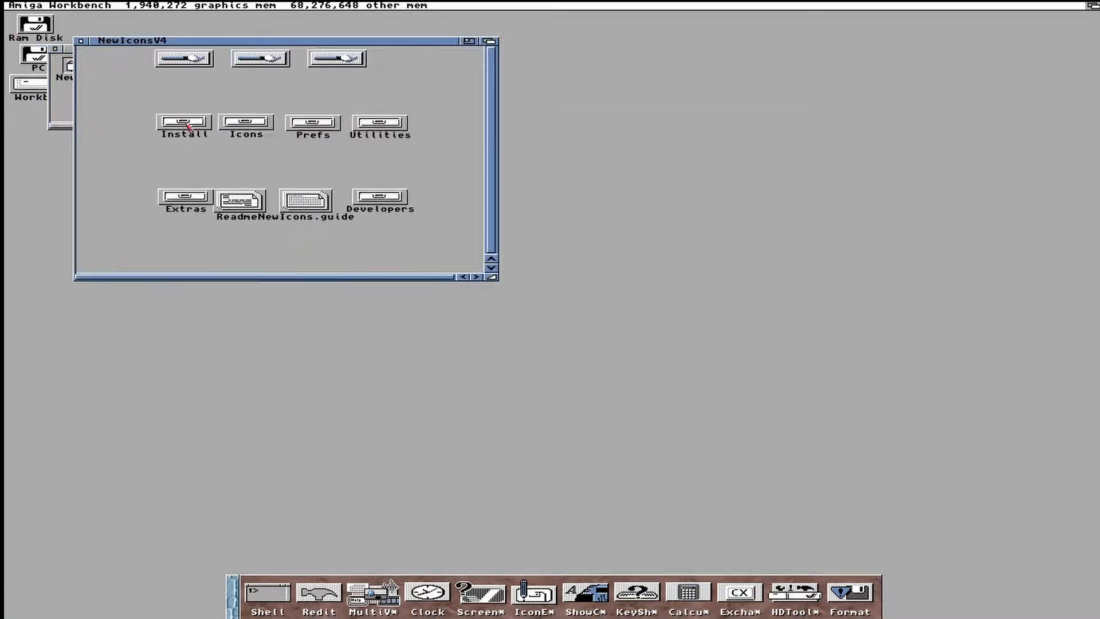
pyautogui.doubleClick(189, 127)
pyautogui.doubleClick(252, 72)
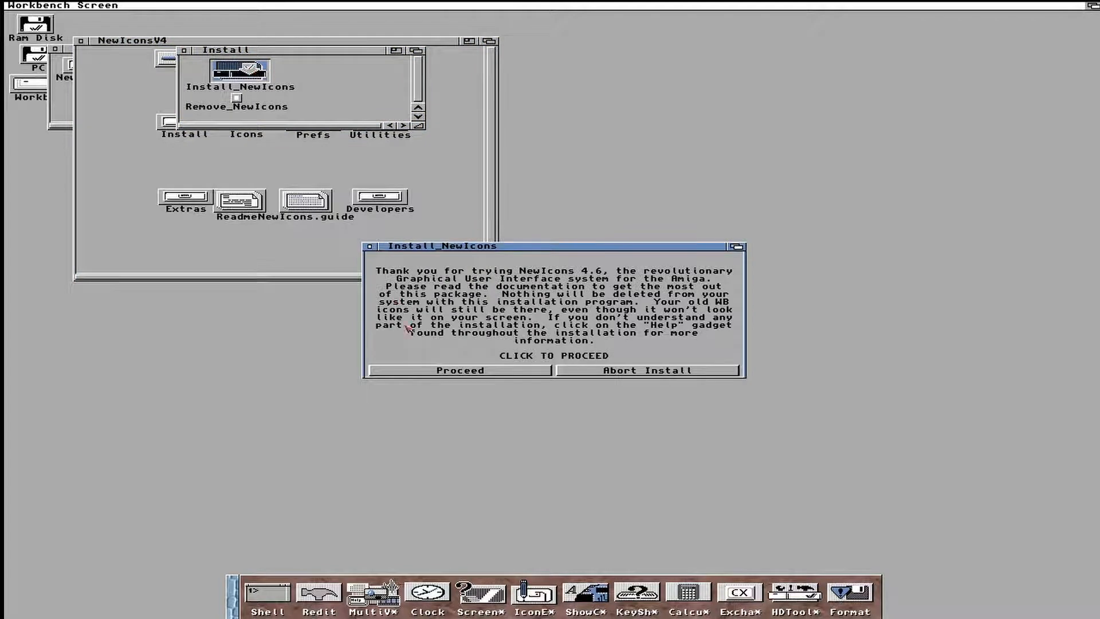
# Proceed in Intermediate User mode with the preselected NewIcons components, put the utilities in Sys:Utilities and decline updating the drawer images
pyautogui.click(445, 373)
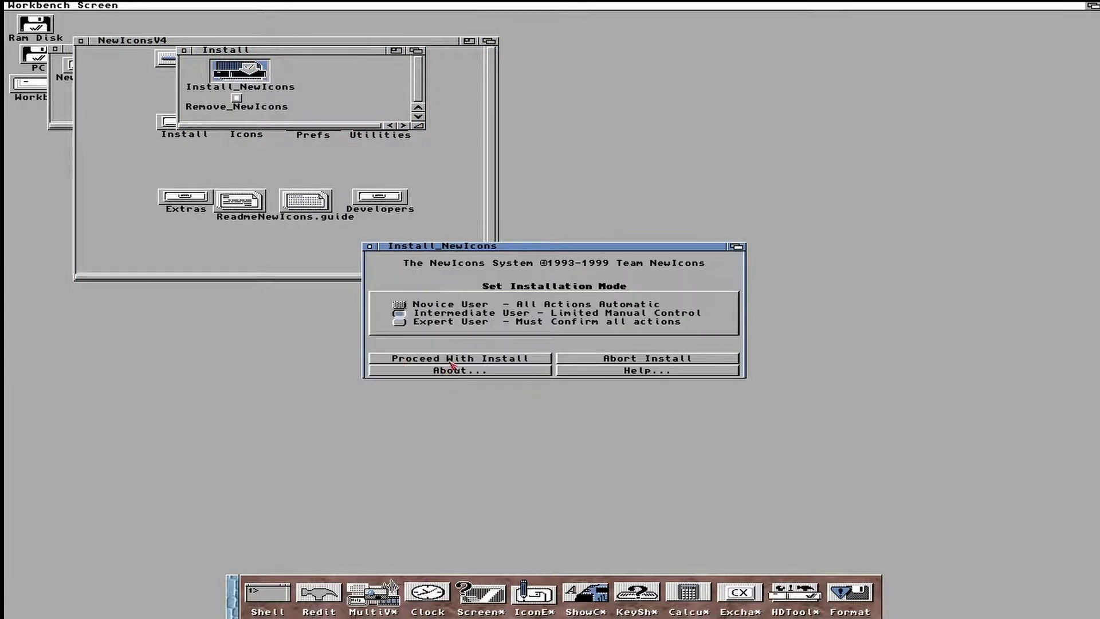
pyautogui.click(451, 362)
pyautogui.click(452, 363)
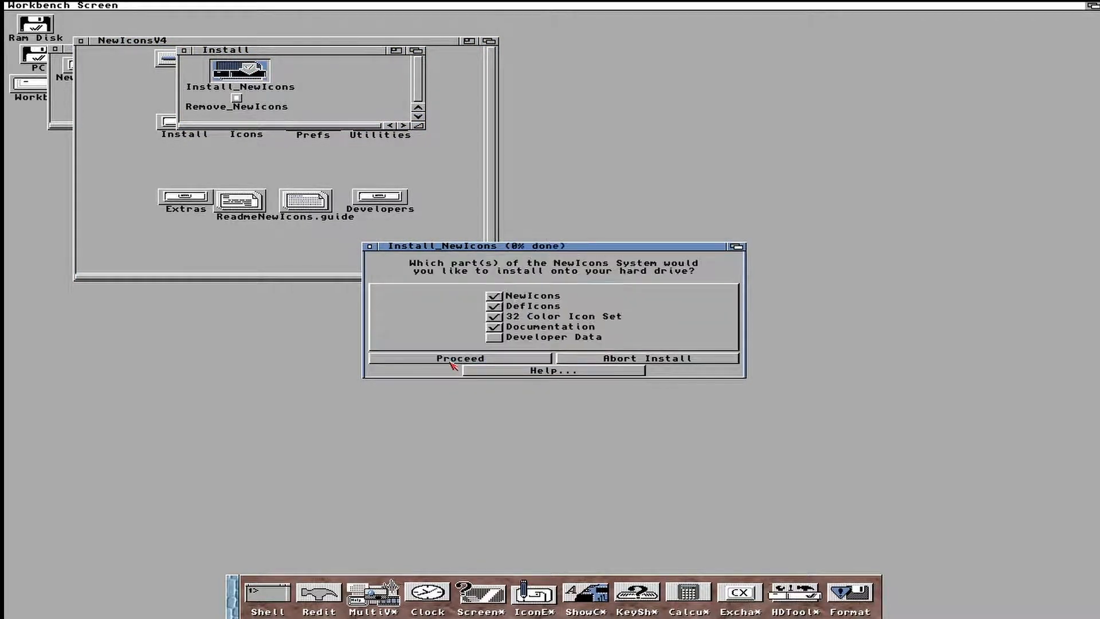
pyautogui.click(452, 363)
pyautogui.click(452, 361)
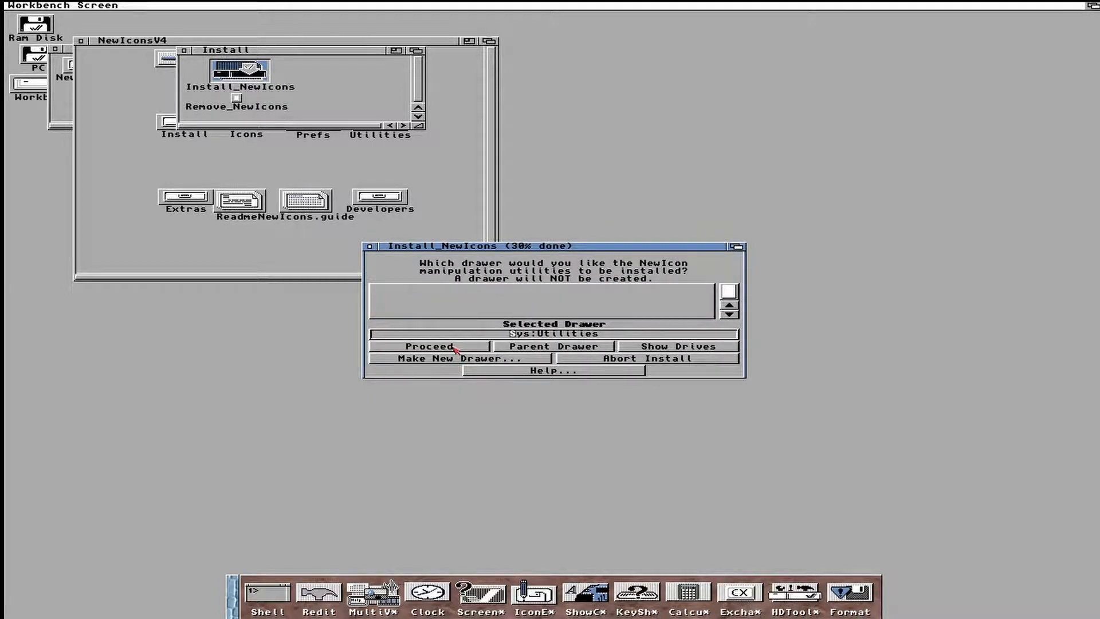
pyautogui.click(456, 348)
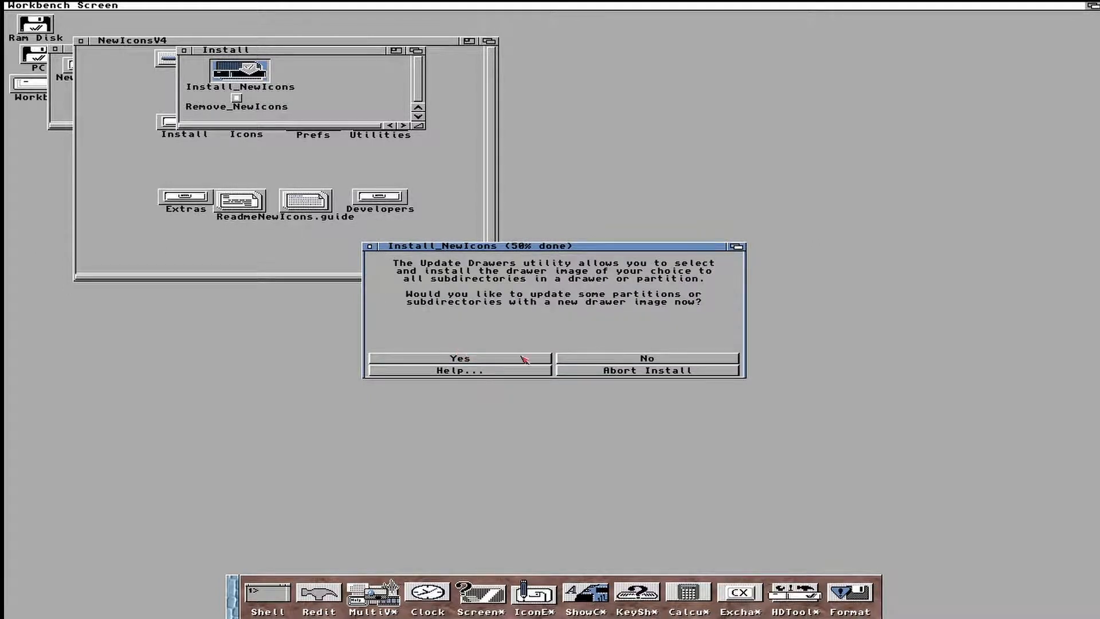
pyautogui.click(575, 361)
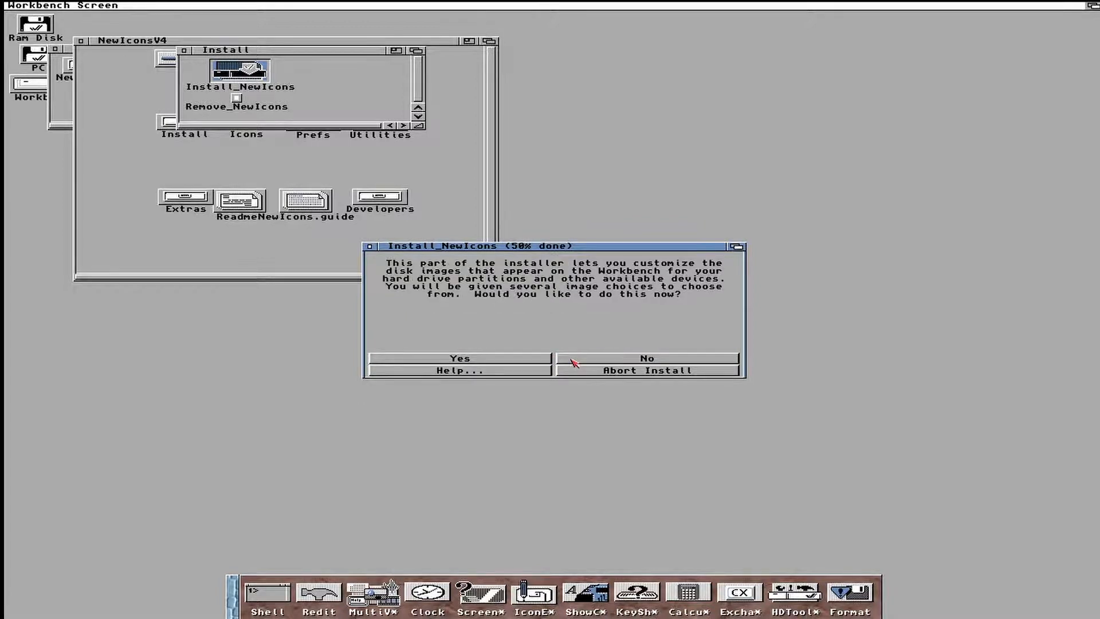
# Choose to customize disk images and give the SYS: partition the computer-with-monitor icon
pyautogui.click(470, 359)
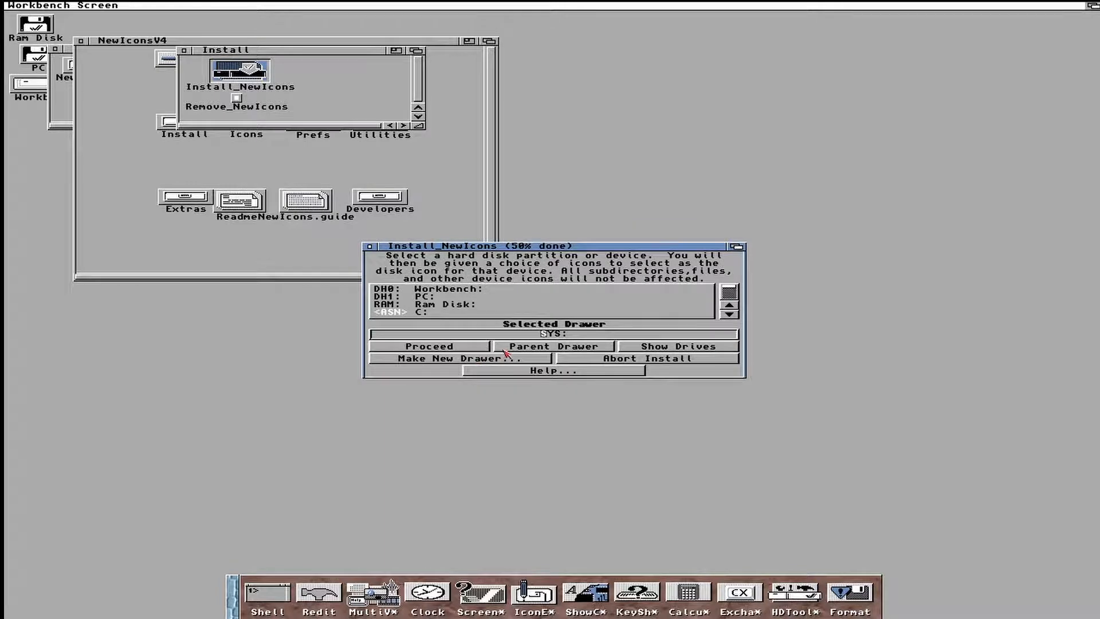
pyautogui.click(474, 347)
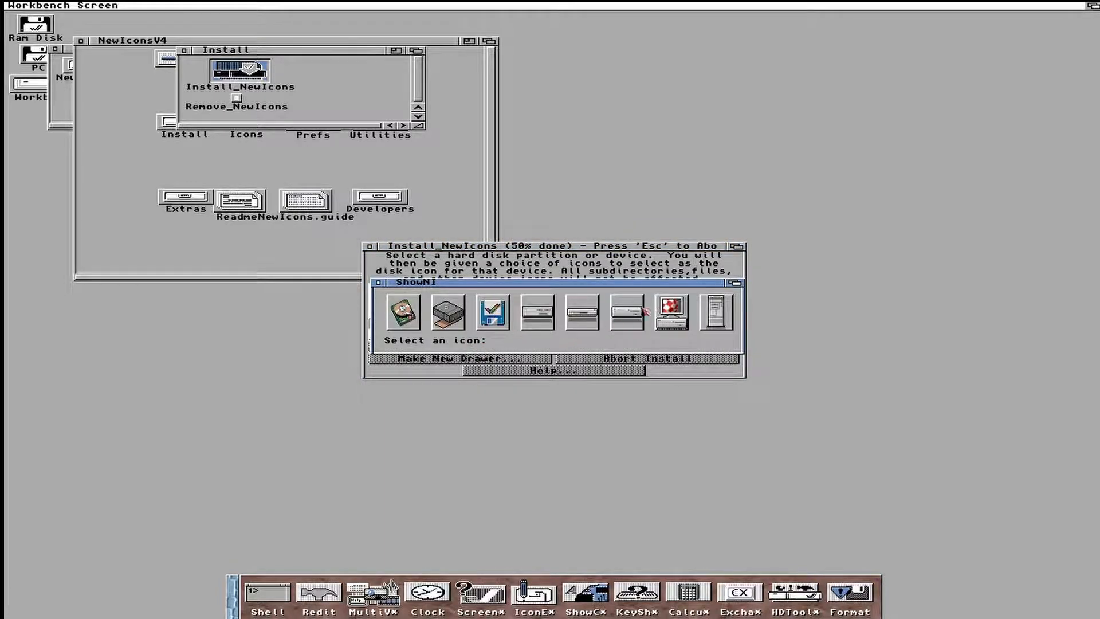
pyautogui.click(671, 311)
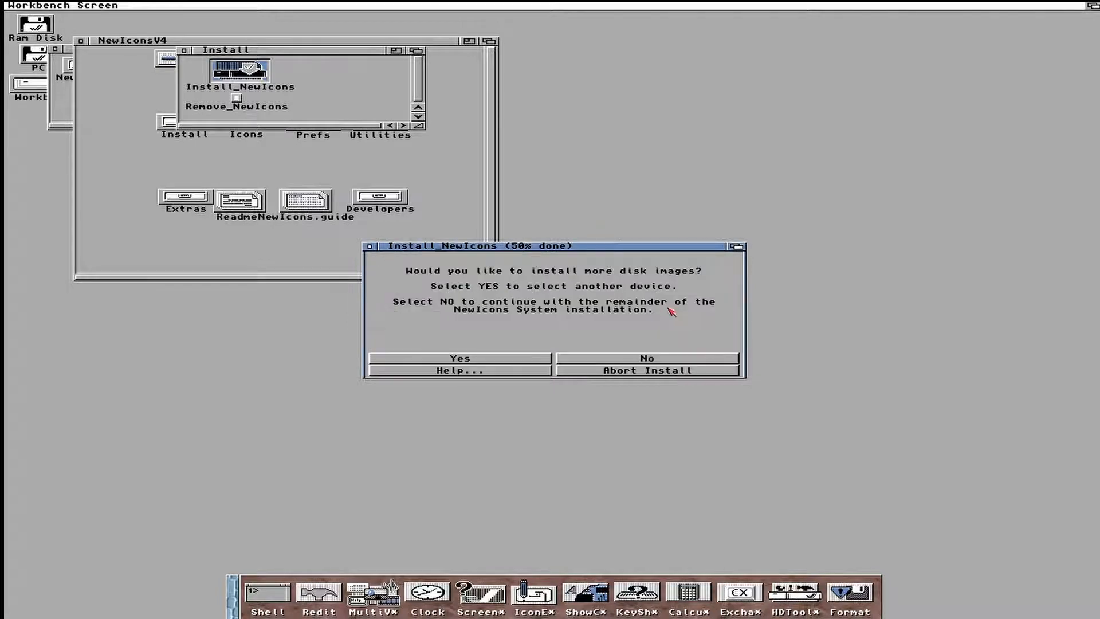
# Install another disk image, giving the DH1 PC: partition the tower computer icon
pyautogui.click(483, 360)
pyautogui.click(648, 347)
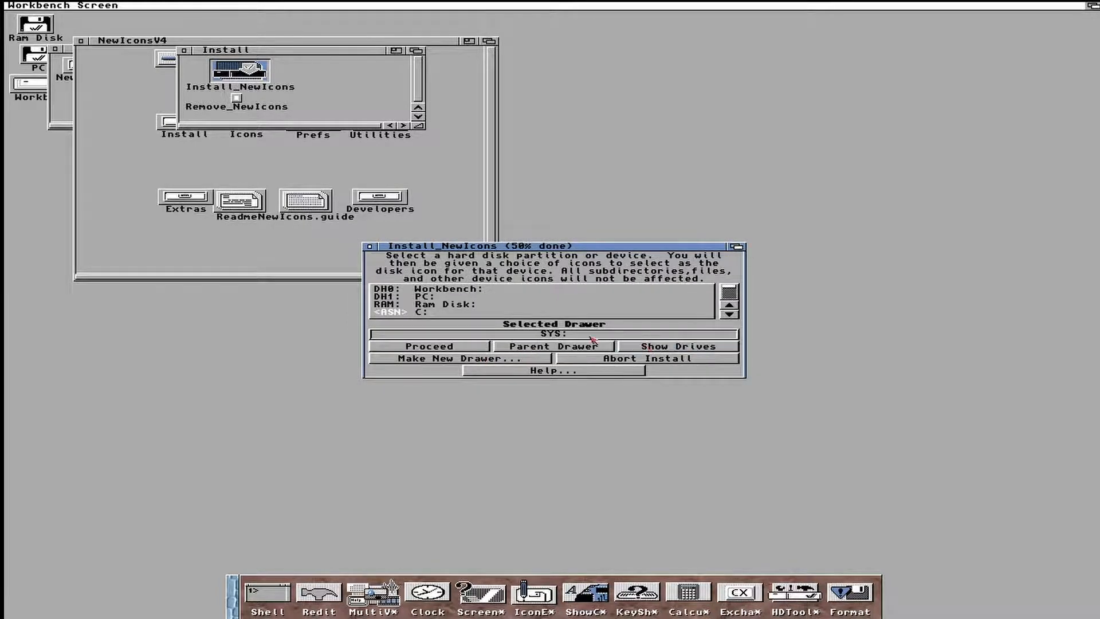
pyautogui.click(444, 298)
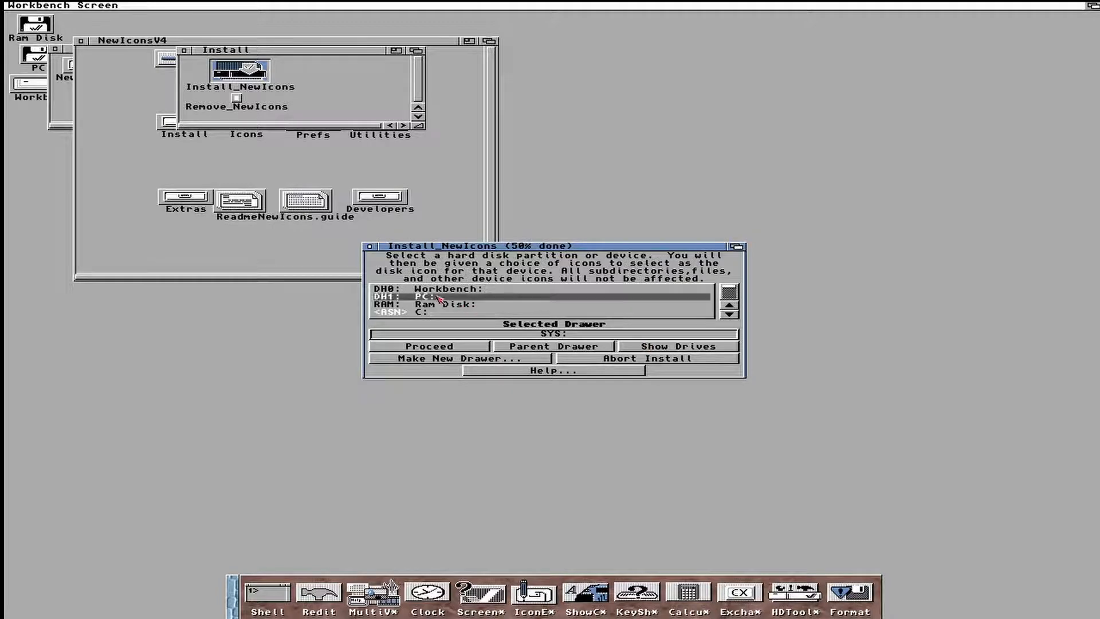
pyautogui.click(469, 348)
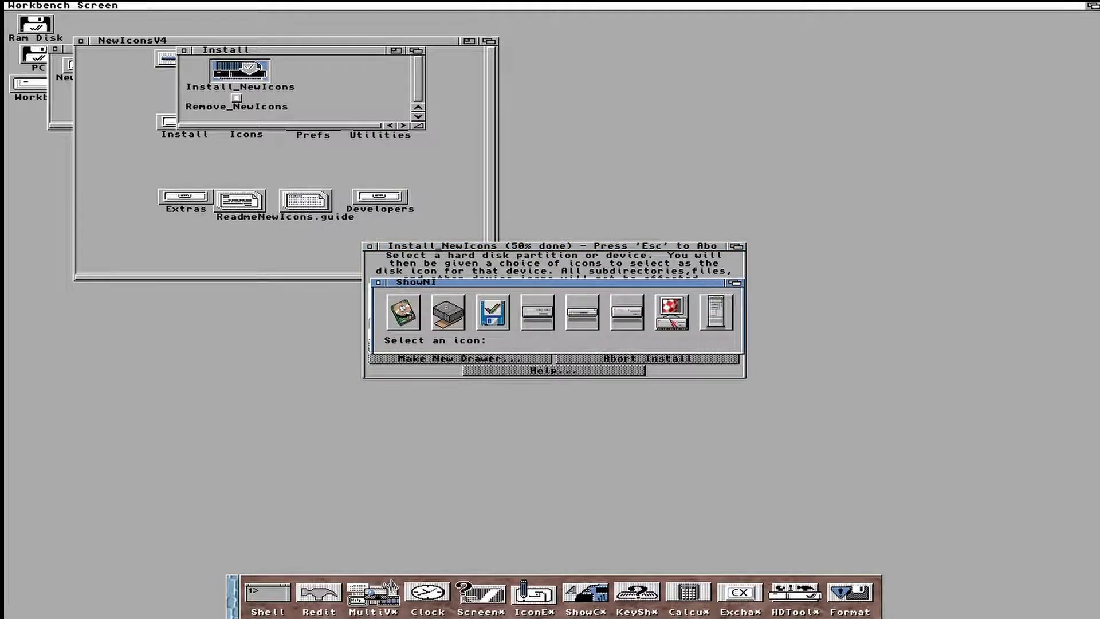
pyautogui.click(718, 316)
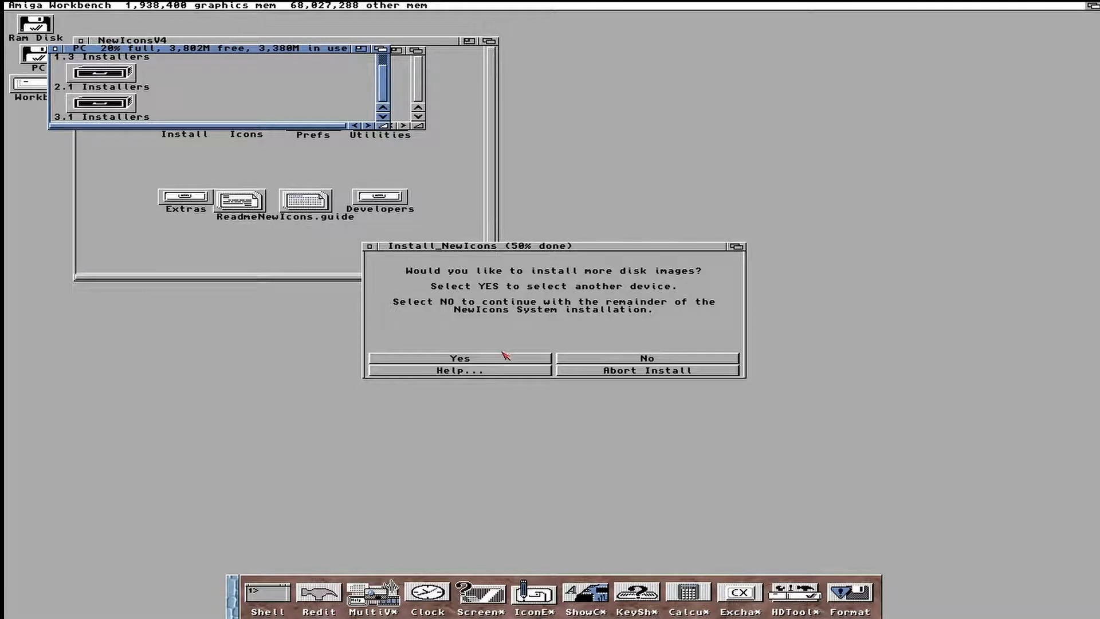
# Decline more disk images, install the icon images to SYS:, store old default icons in Sys:Storage and finish the installer
pyautogui.click(580, 362)
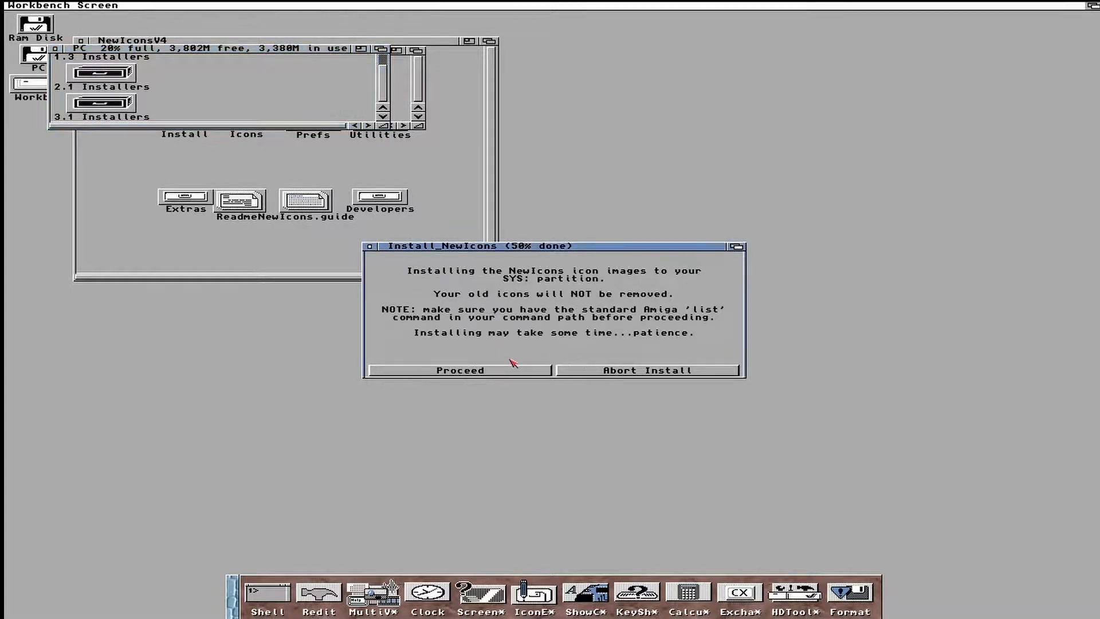
pyautogui.click(509, 372)
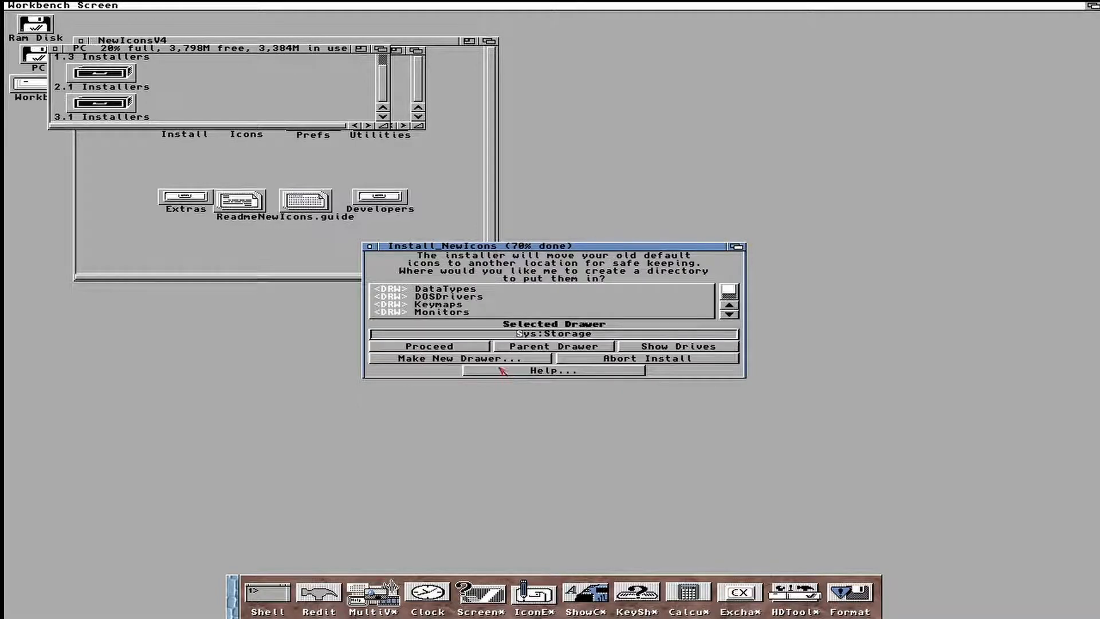
pyautogui.click(475, 348)
pyautogui.click(473, 347)
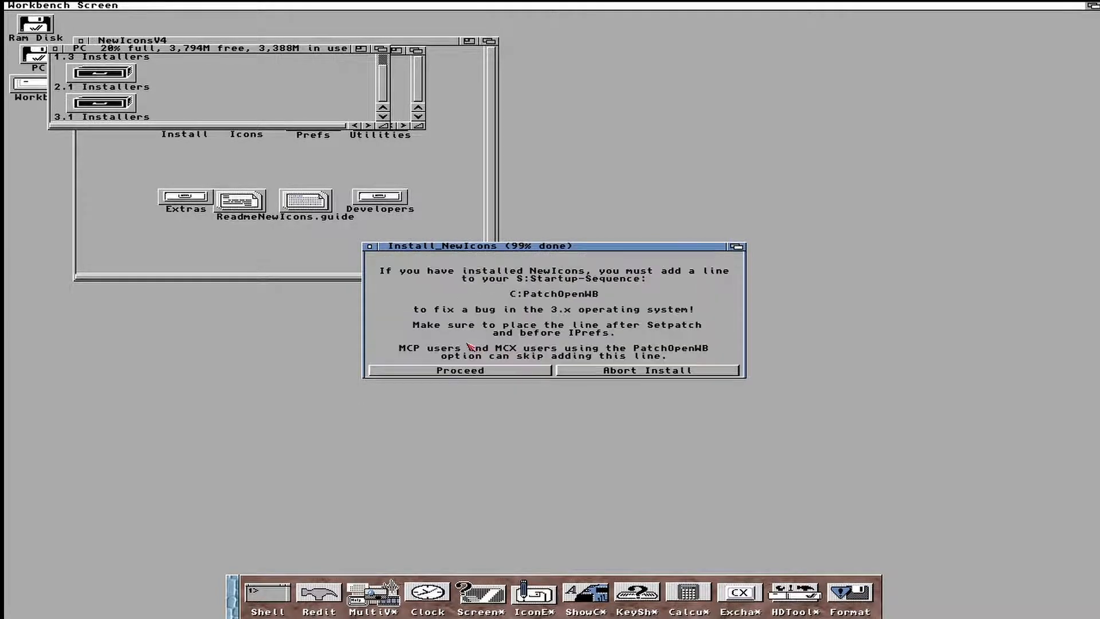
pyautogui.click(480, 371)
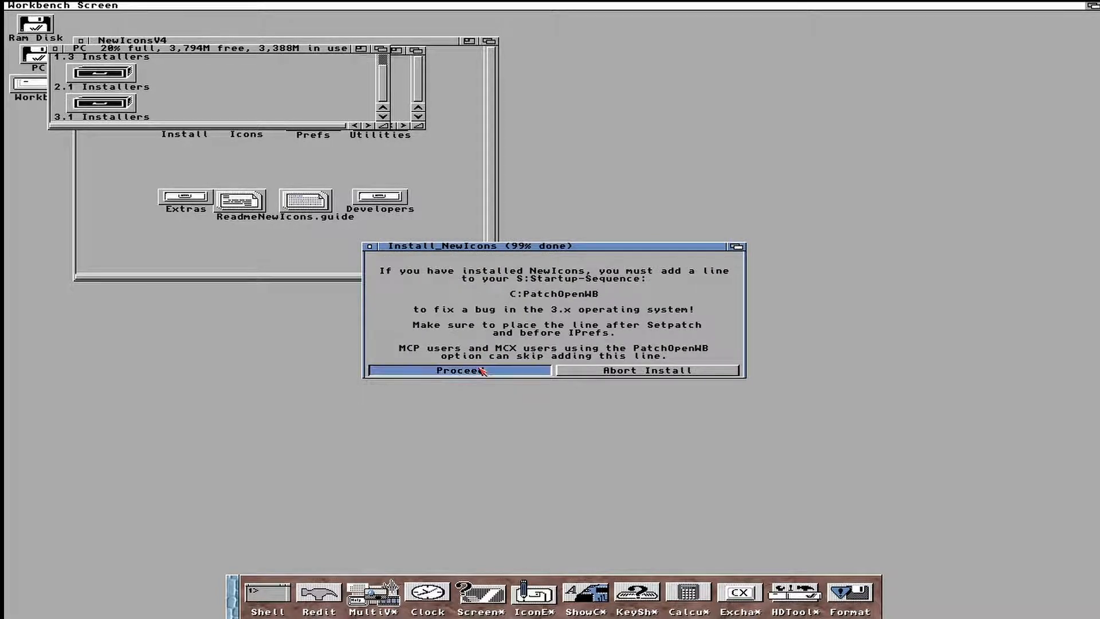
pyautogui.click(482, 371)
# Open the Startup-Sequence file from the Workbench:S drawer in the Redit text editor
pyautogui.click(322, 595)
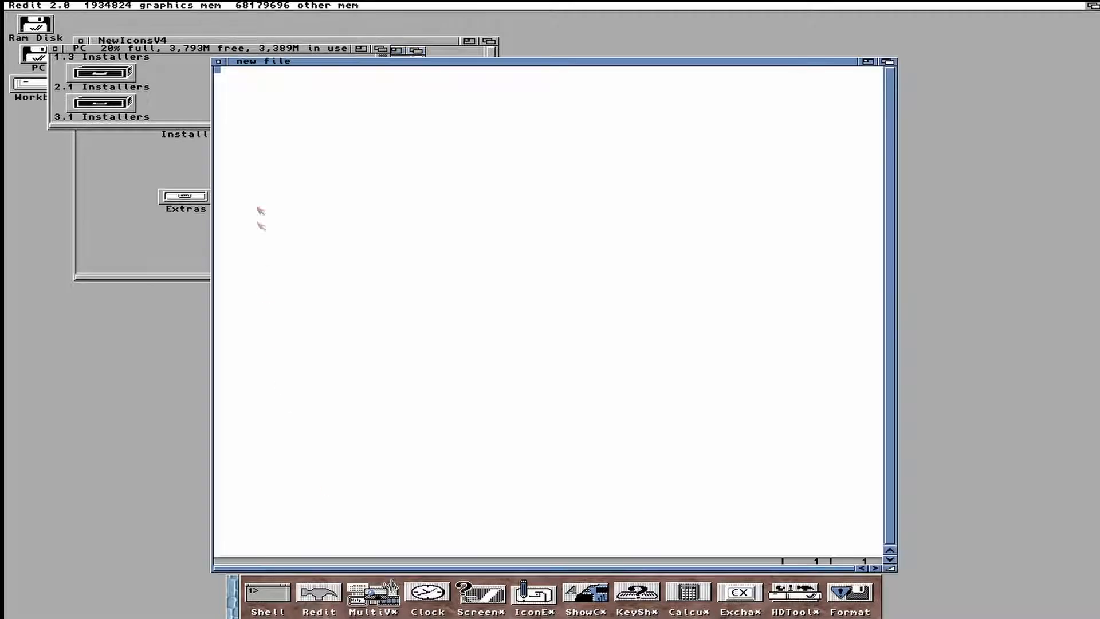
pyautogui.rightClick(258, 145)
pyautogui.moveTo(253, 136)
pyautogui.click(304, 106)
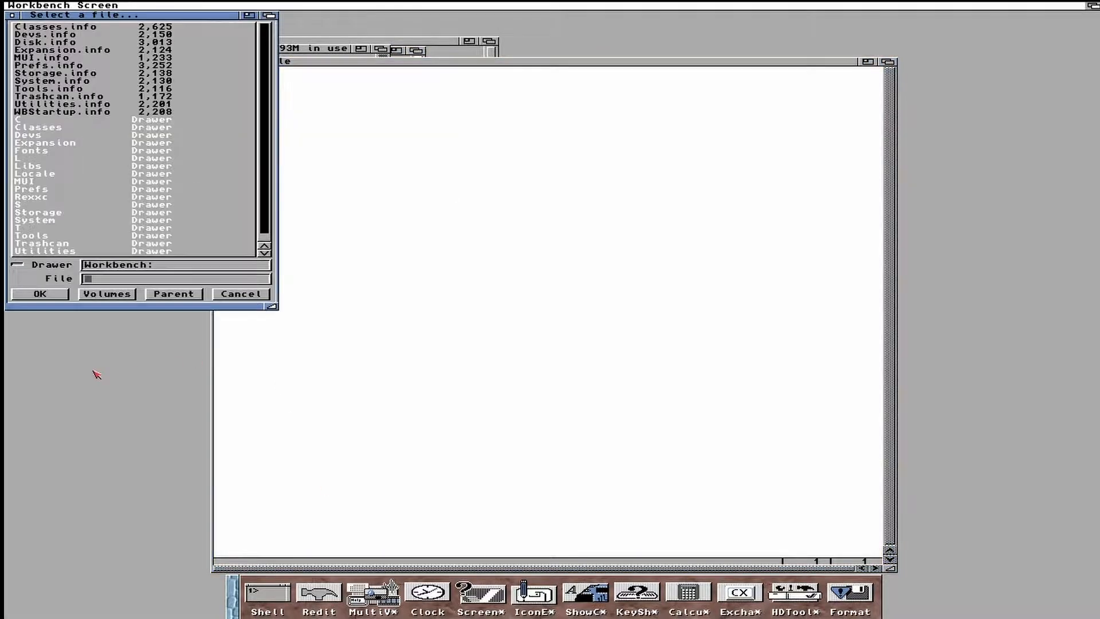
pyautogui.click(29, 204)
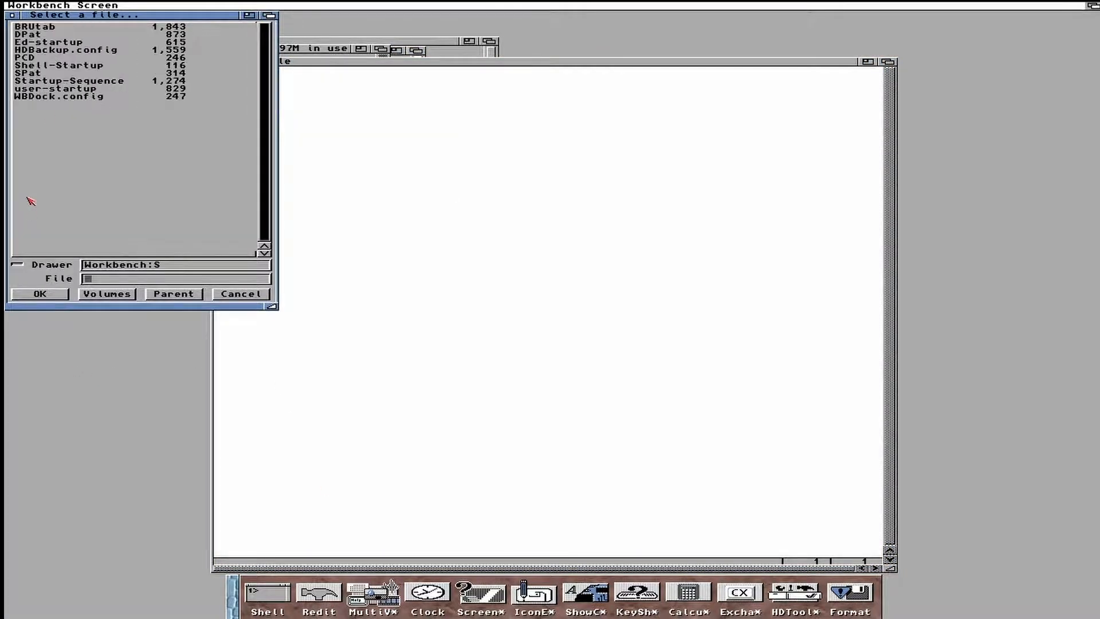
pyautogui.doubleClick(62, 83)
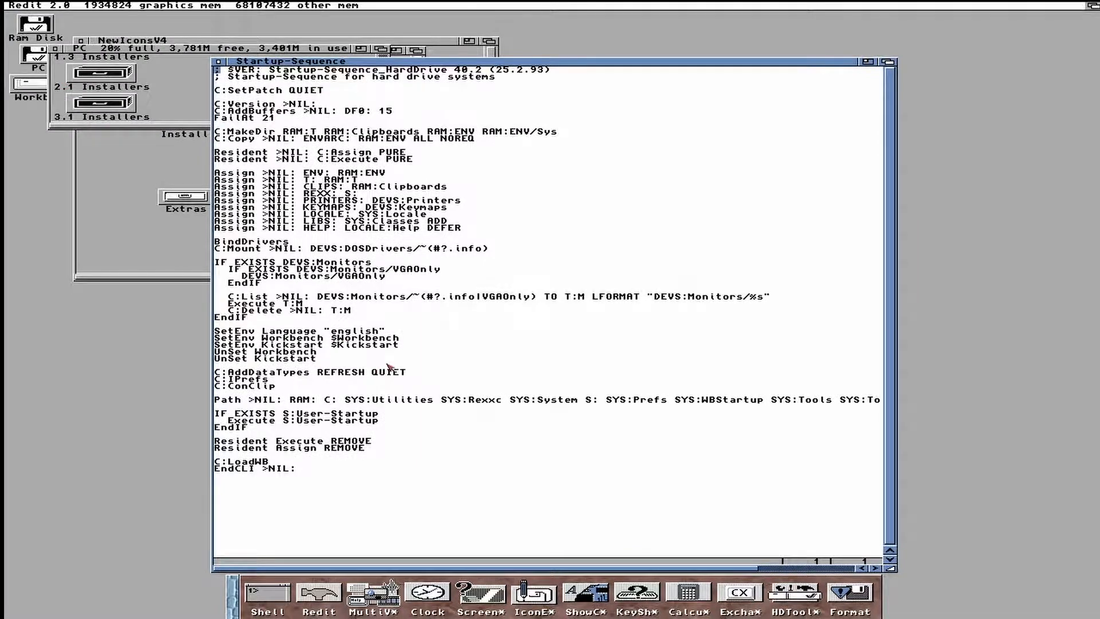
# Insert the line C:PatchOpenWB between C:AddDataTypes REFRESH QUIET and C:IPrefs in Startup-Sequence, and save the file
pyautogui.click(410, 373)
pyautogui.press('Return')
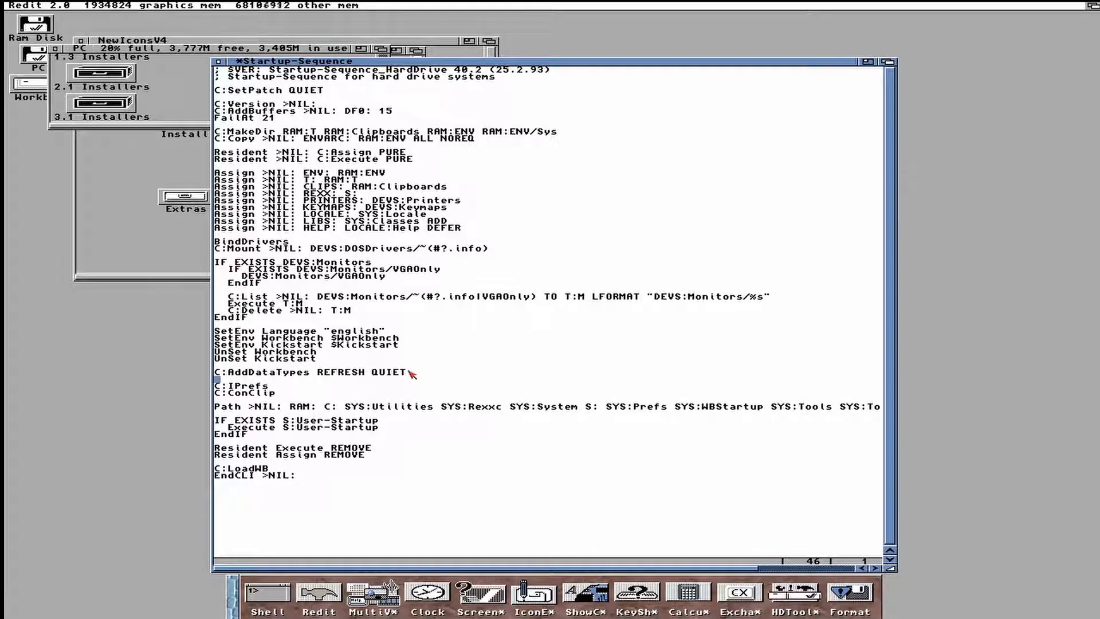
pyautogui.write('C:PatchOpenWB')
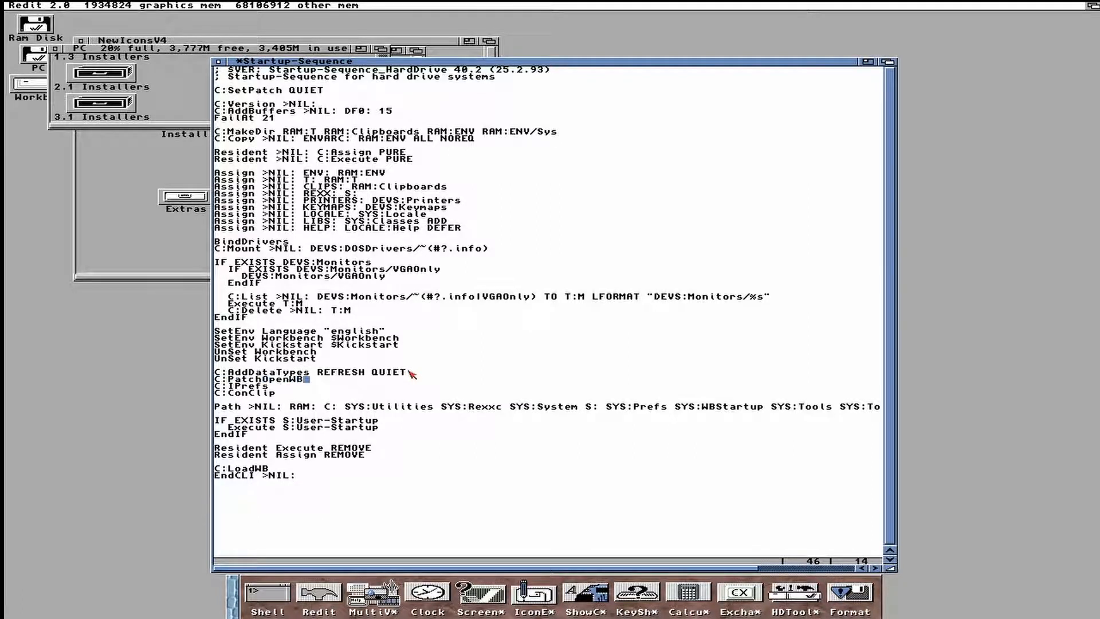
pyautogui.rightClick(263, 311)
pyautogui.moveTo(261, 292)
pyautogui.click(324, 291)
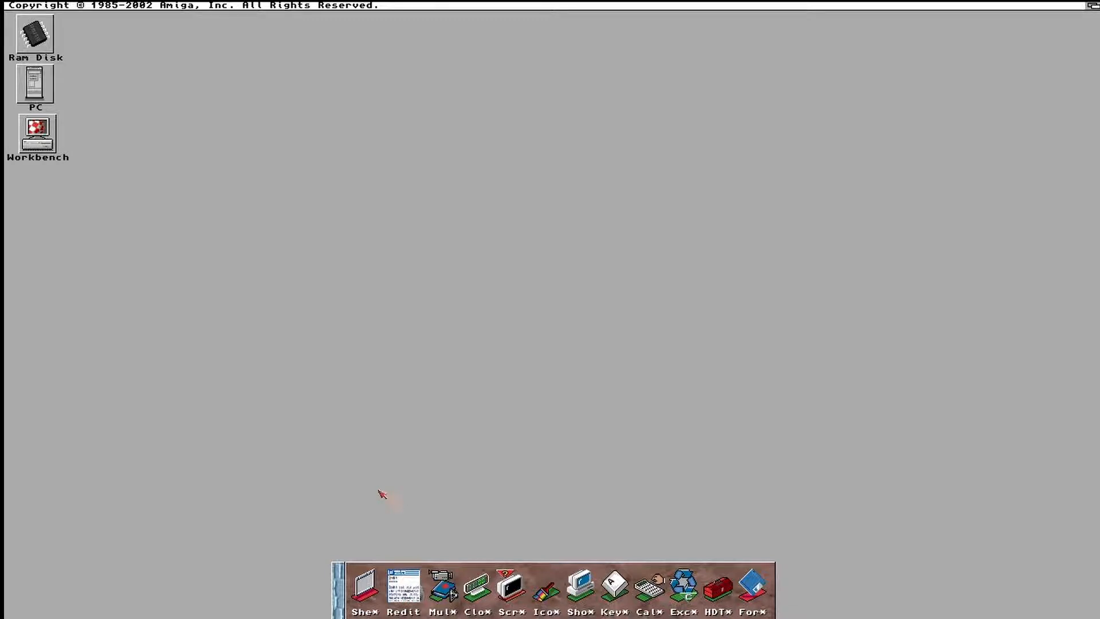
# Enable RTG Mode, No Borders and Transparent in the NewIcons preferences from the Prefs drawer, save them and reboot the Amiga
pyautogui.doubleClick(37, 133)
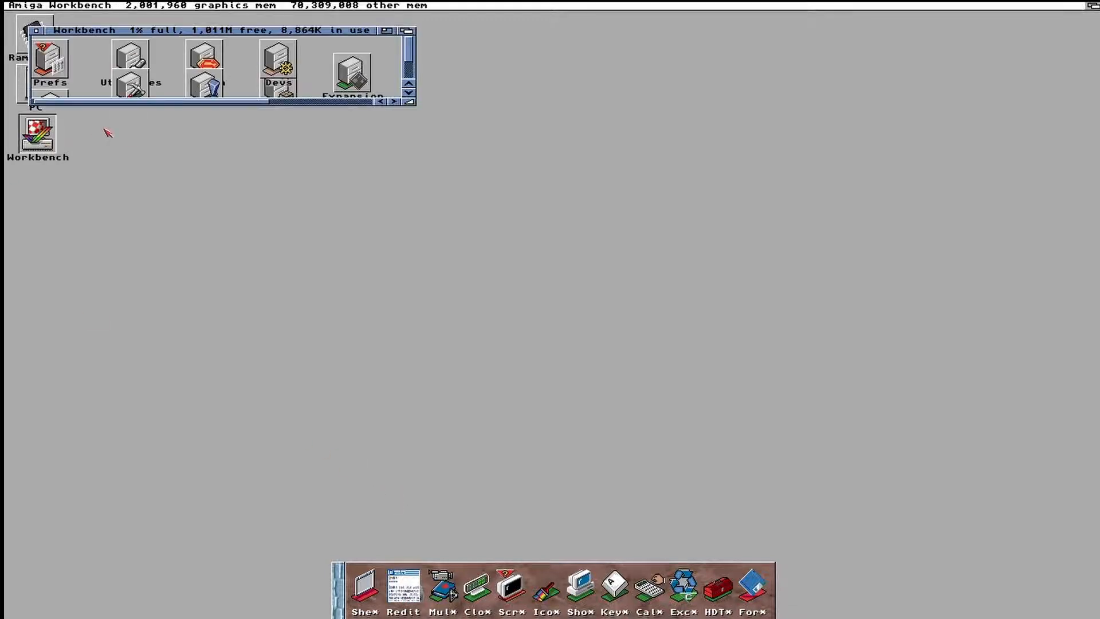
pyautogui.doubleClick(58, 52)
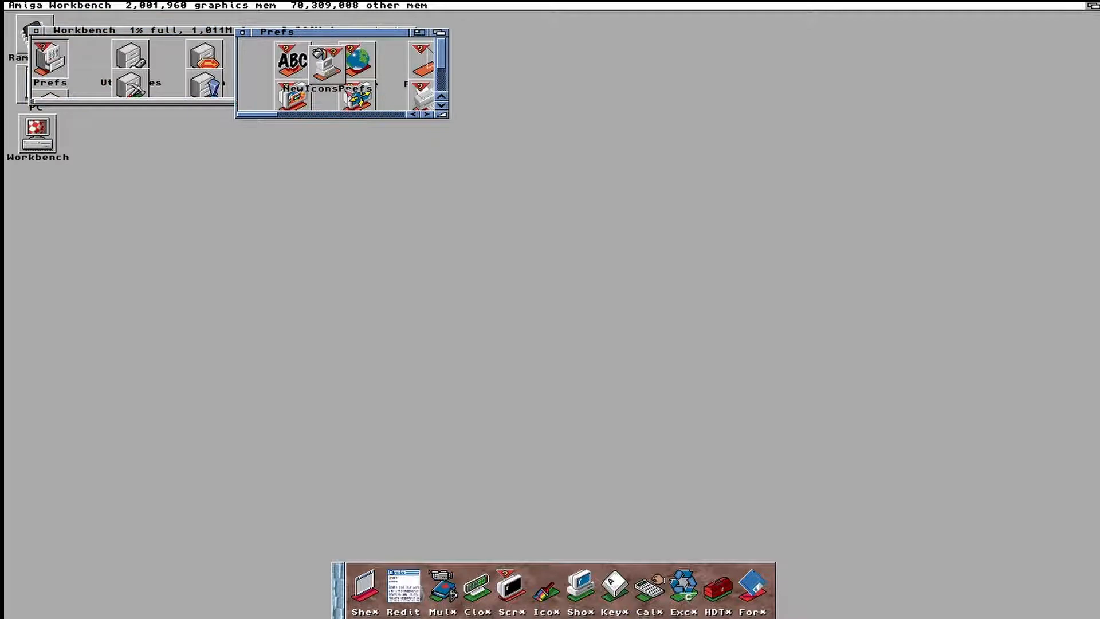
pyautogui.doubleClick(337, 66)
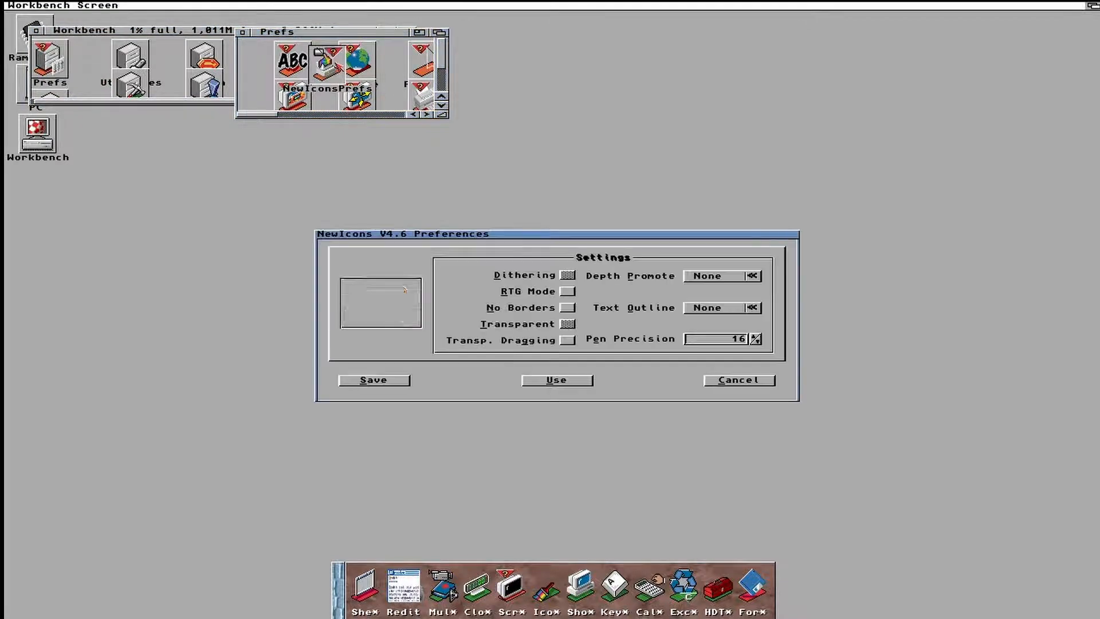
pyautogui.click(567, 291)
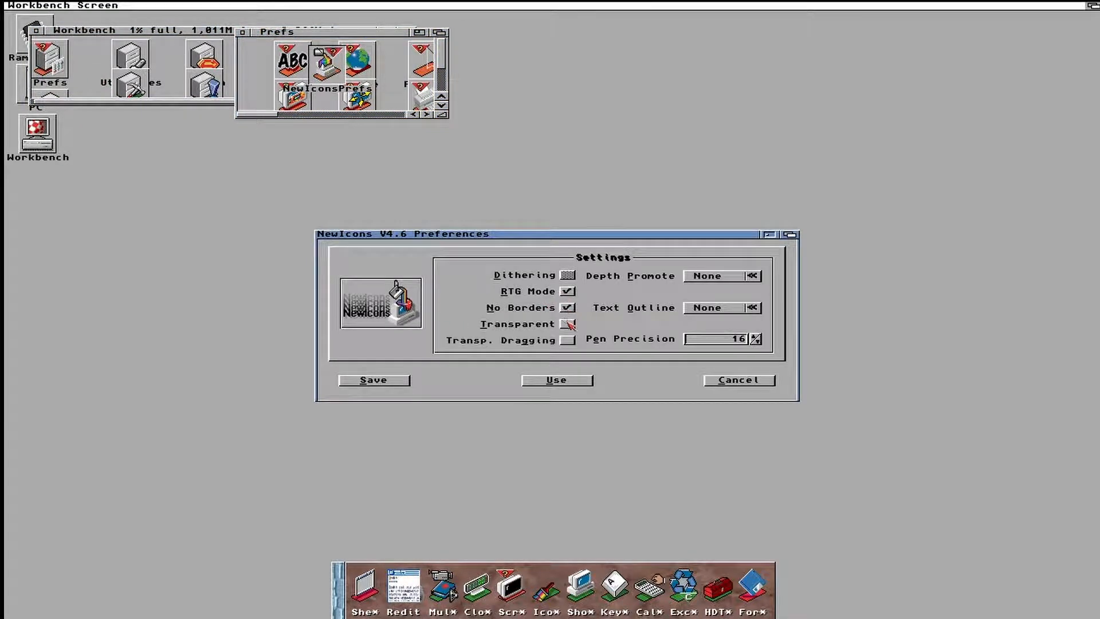
pyautogui.click(567, 324)
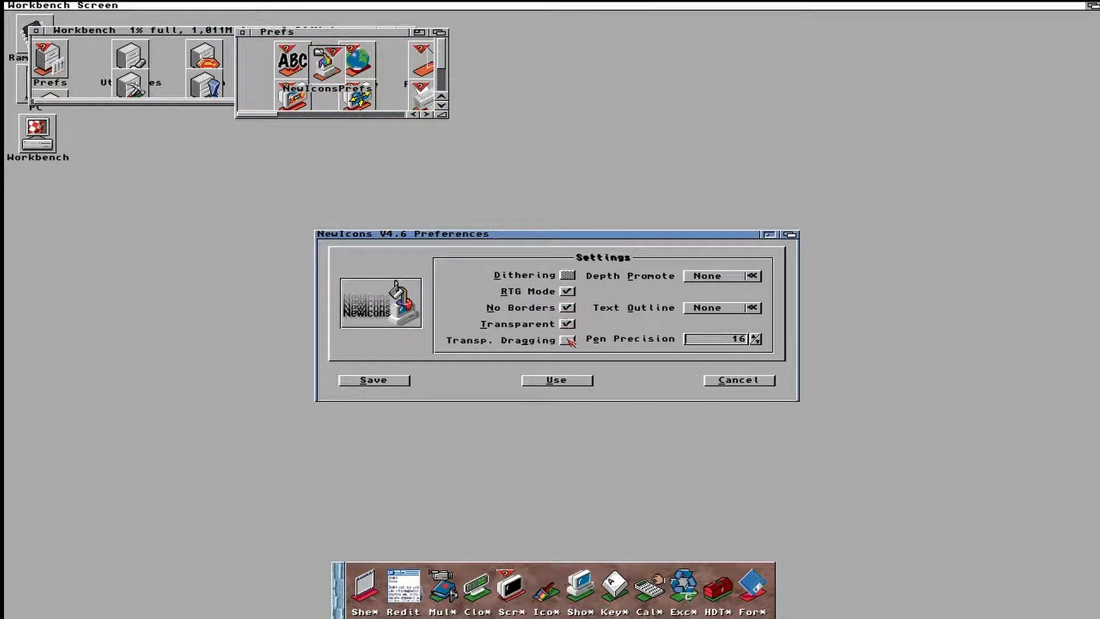
pyautogui.click(374, 381)
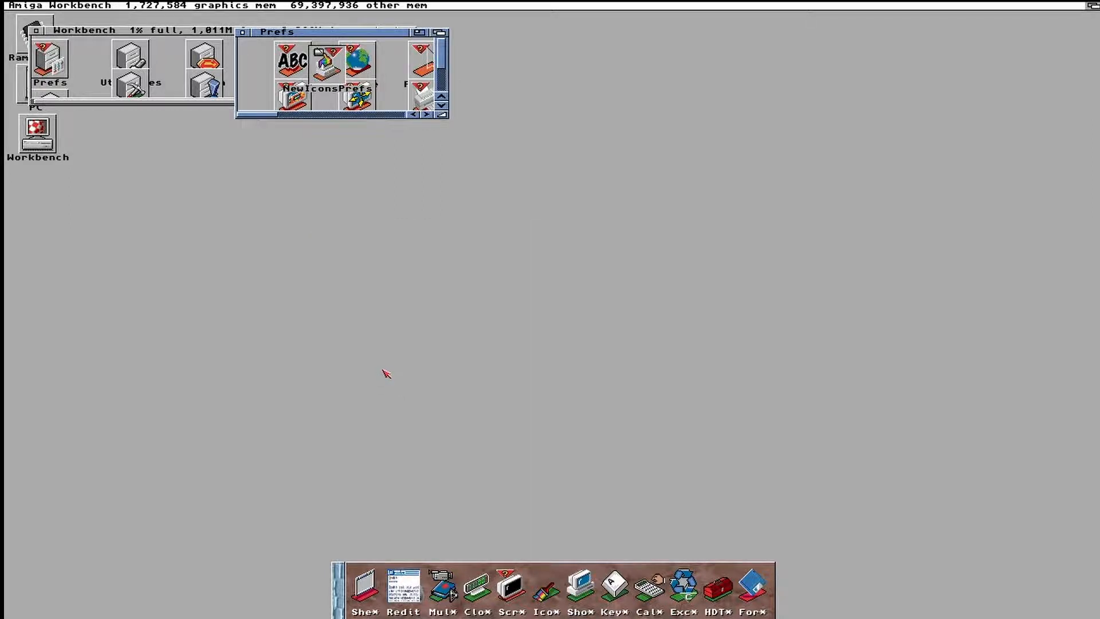
pyautogui.press('ctrl+Super_L+Super_R')
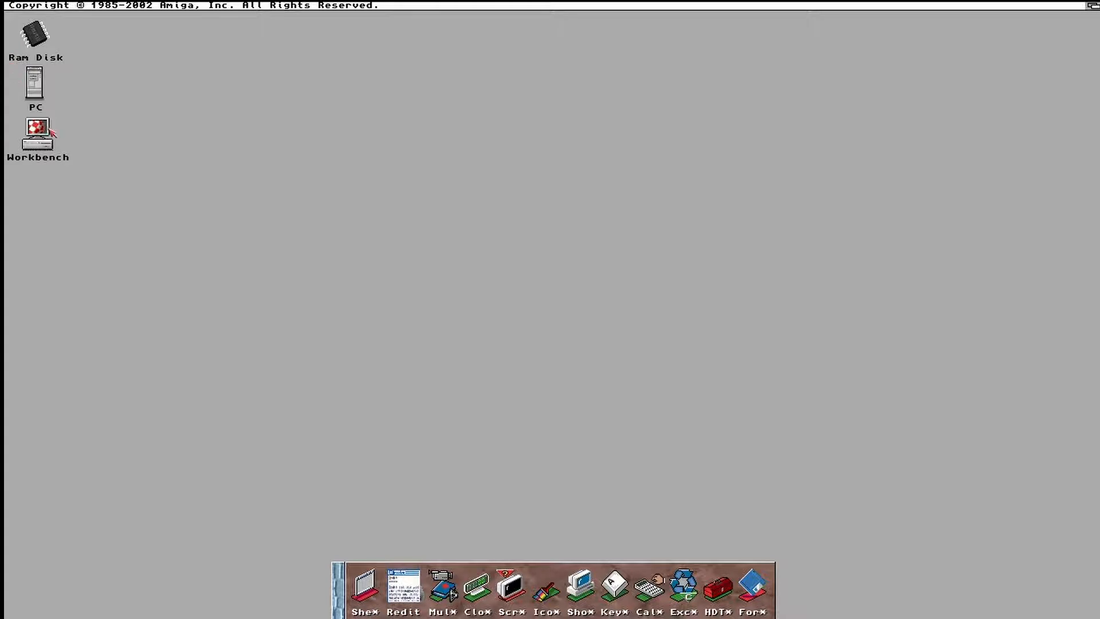
# Open the 3.1 Installers drawer on the PC partition and run the script that extracts Prefs.lha
pyautogui.doubleClick(34, 91)
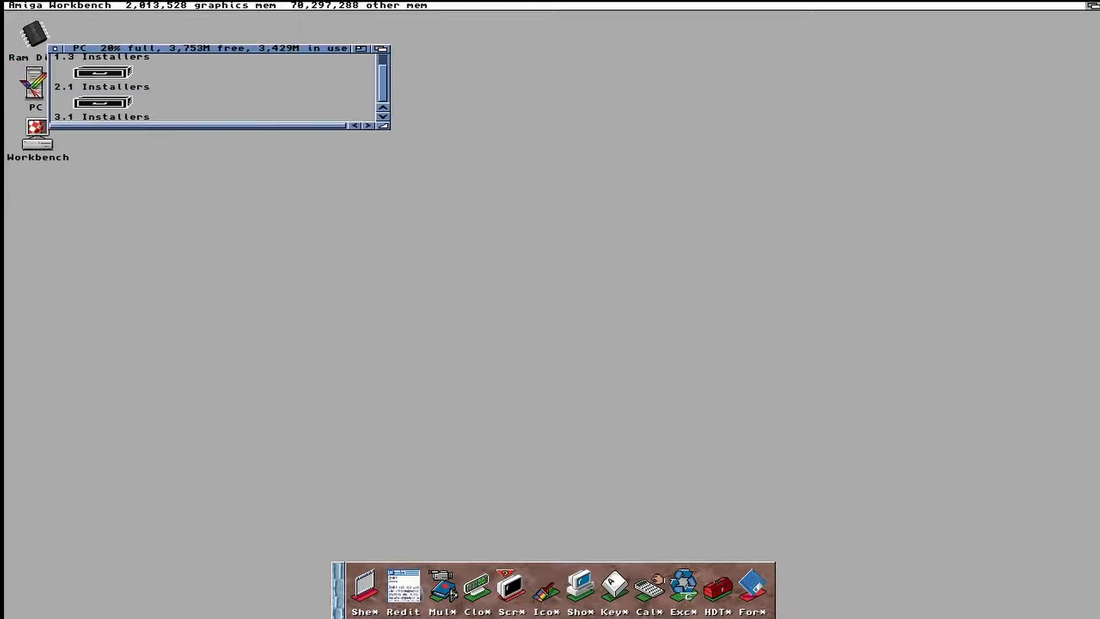
pyautogui.click(122, 102)
pyautogui.doubleClick(123, 102)
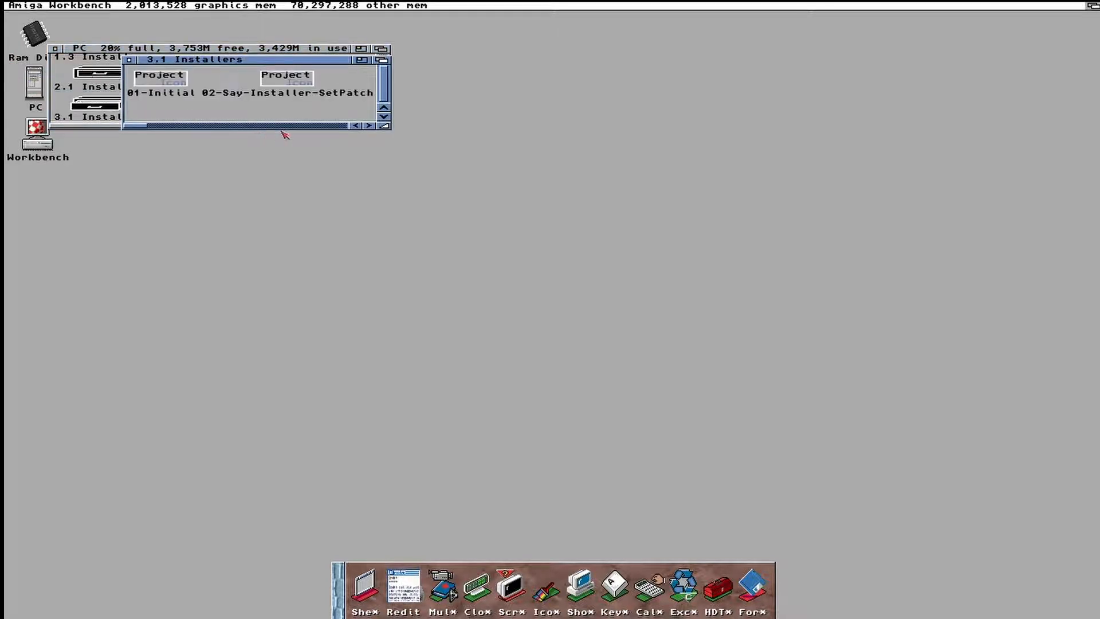
pyautogui.click(327, 127)
pyautogui.click(326, 128)
pyautogui.click(326, 127)
pyautogui.click(326, 127)
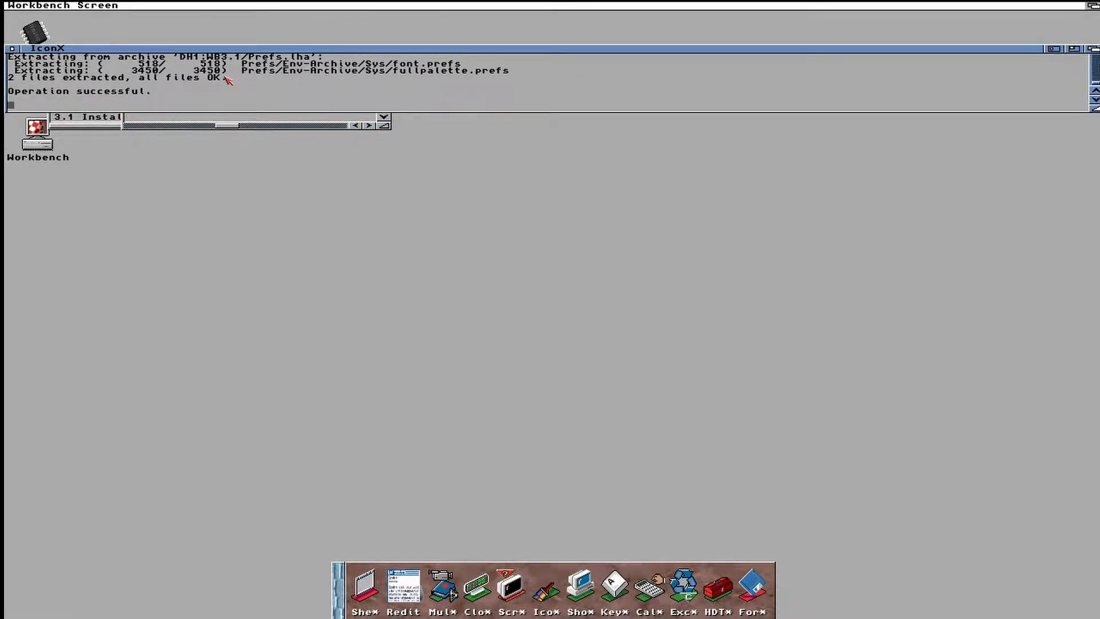
# Run the SwazInfo installer from the Ram Disk for real, with SYS:WBStartup as the destination and no extra languages
pyautogui.doubleClick(46, 37)
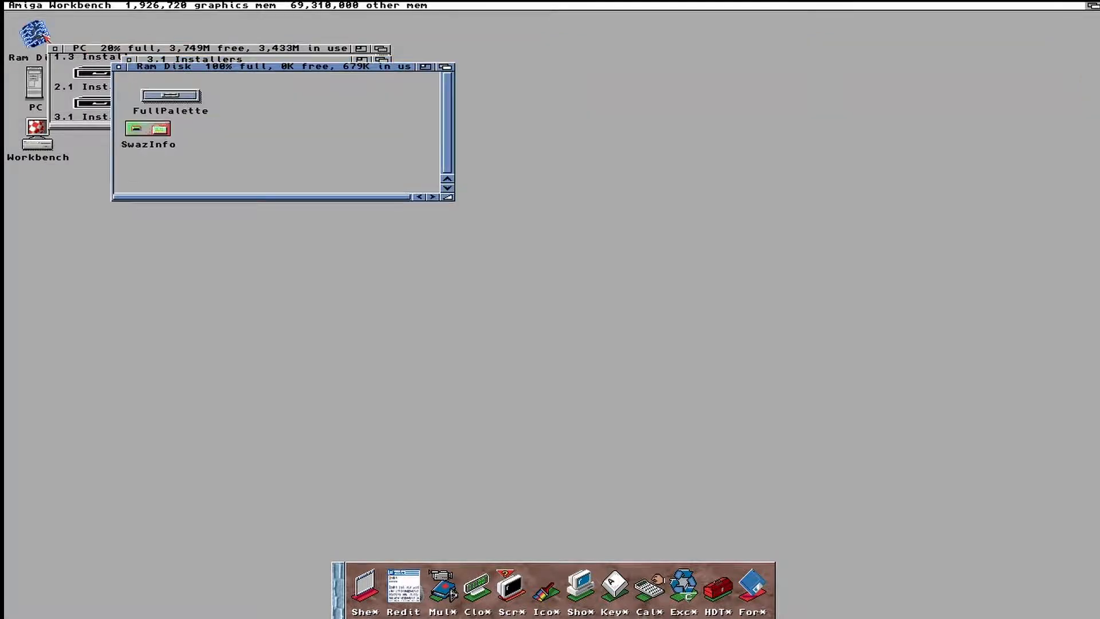
pyautogui.doubleClick(150, 129)
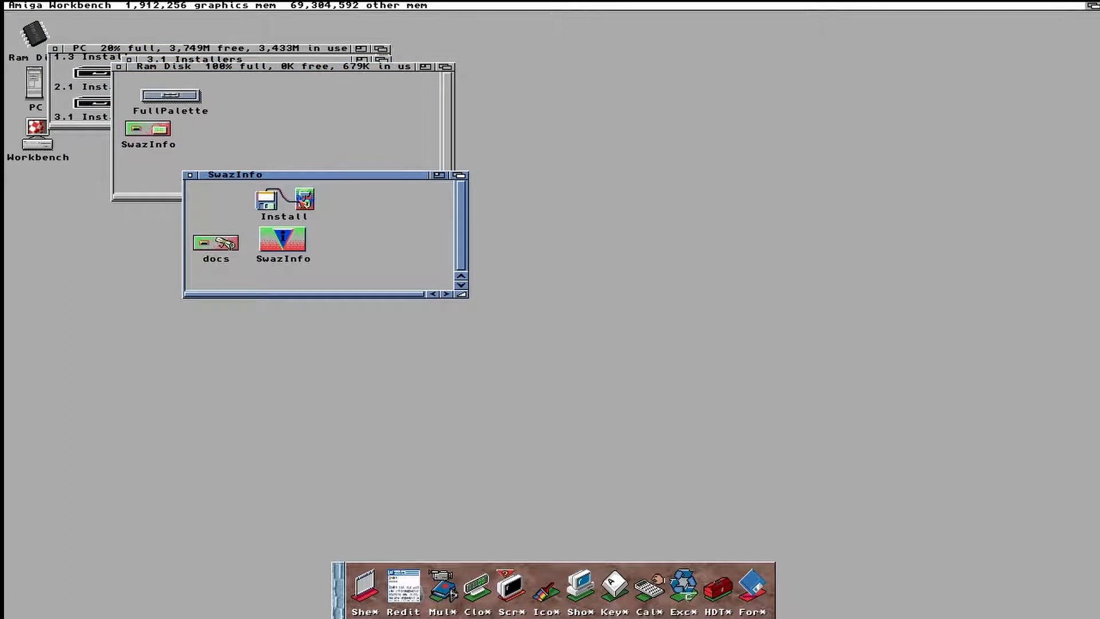
pyautogui.click(486, 361)
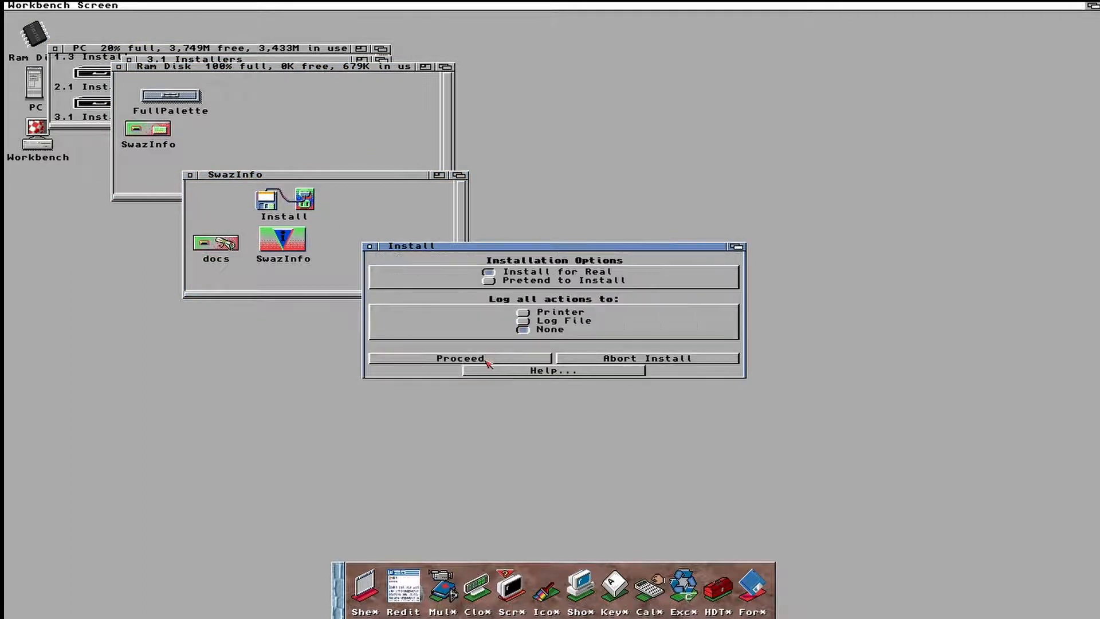
pyautogui.click(486, 359)
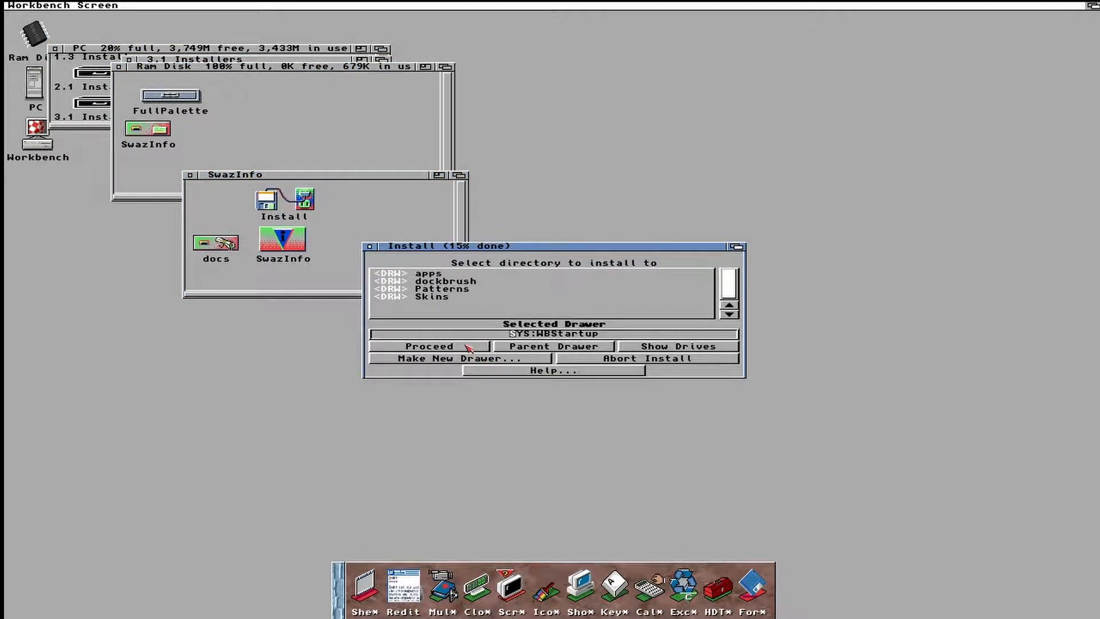
pyautogui.click(468, 347)
pyautogui.click(486, 357)
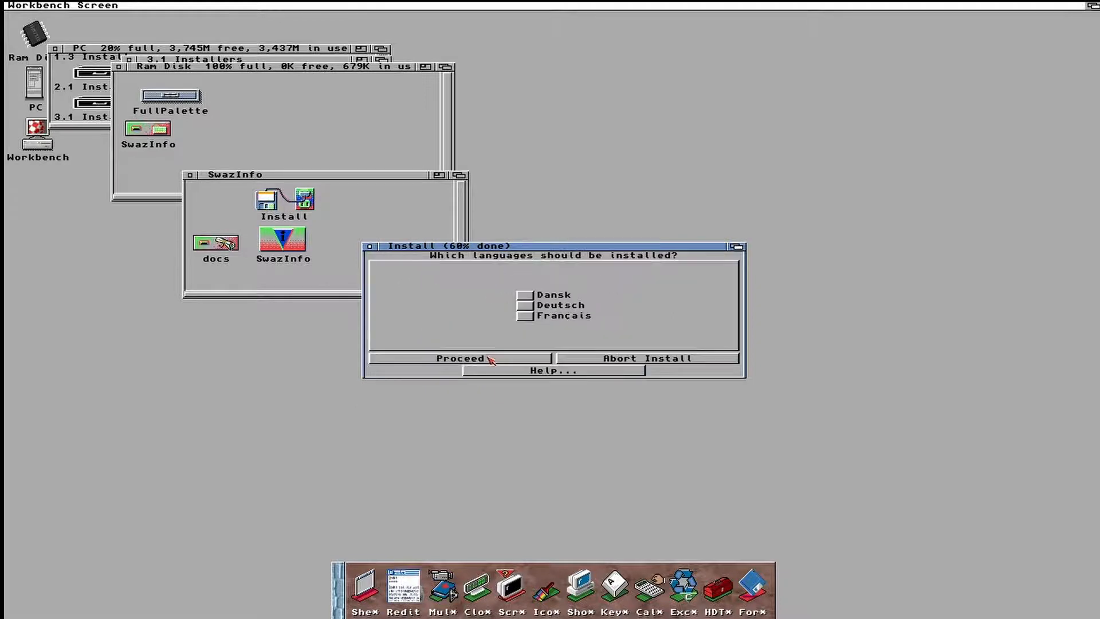
pyautogui.click(489, 359)
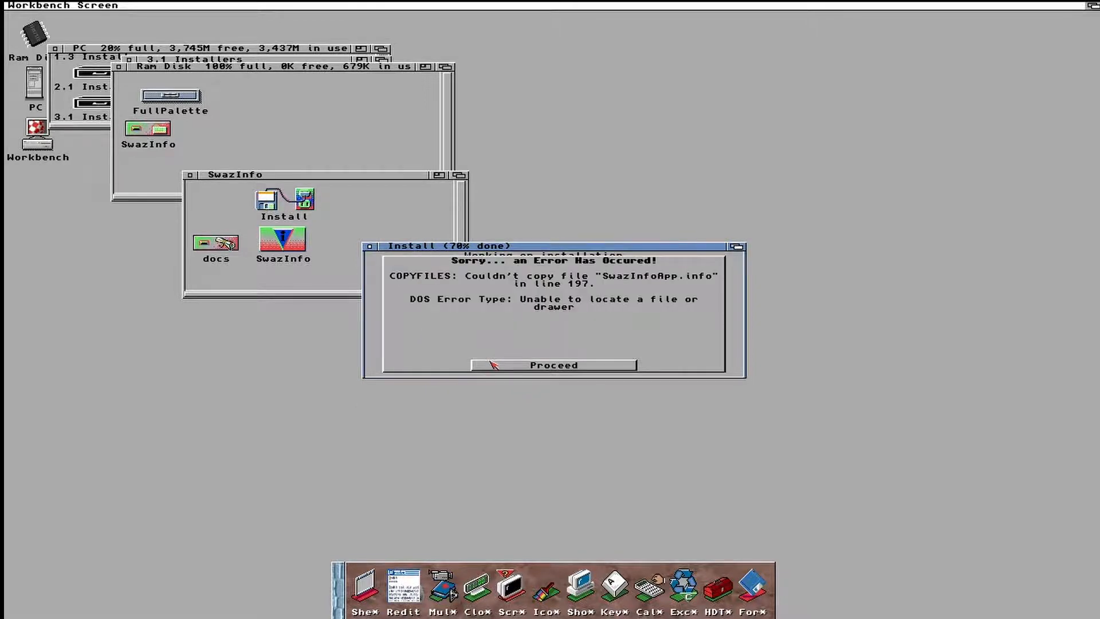
pyautogui.click(505, 367)
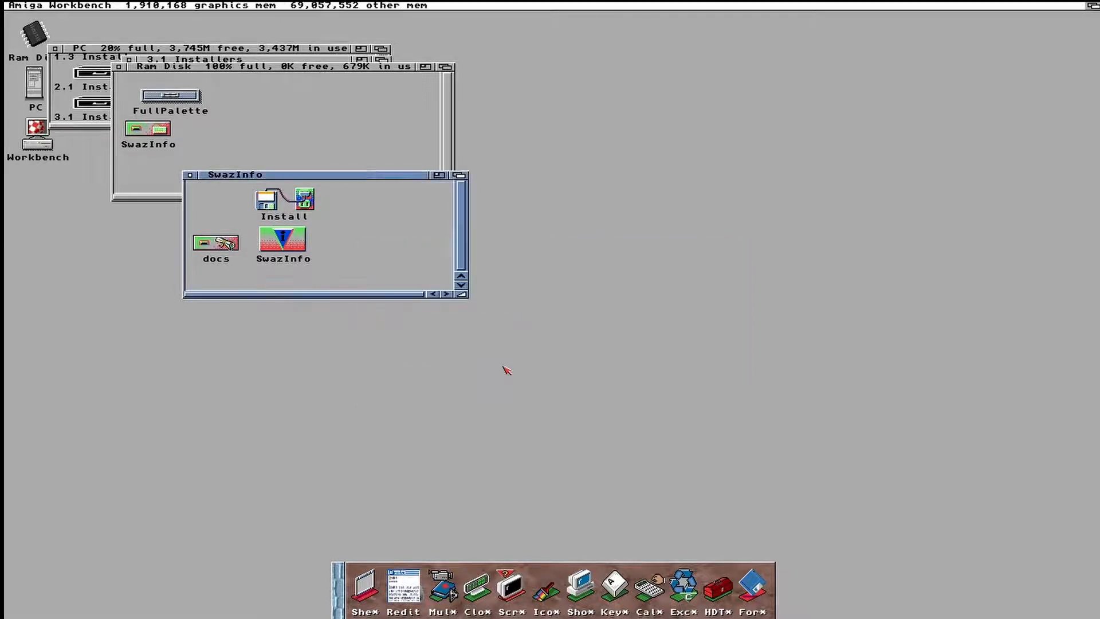
# Close the SwazInfo drawer and start the FullPalette installer for real, choosing the C: assign as the destination drawer
pyautogui.click(190, 175)
pyautogui.doubleClick(192, 101)
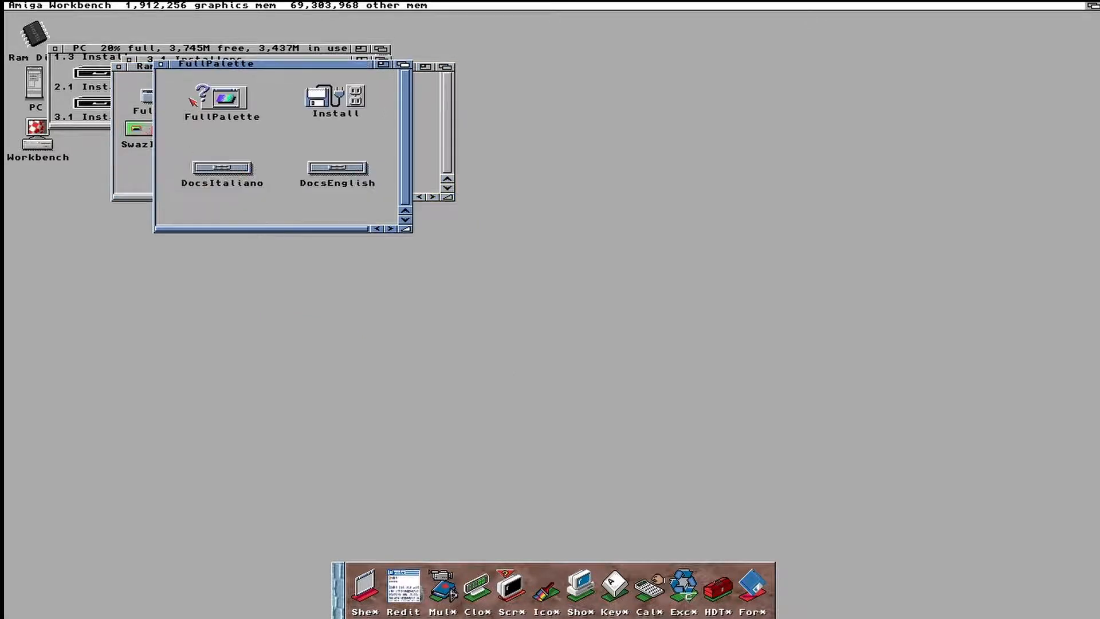
pyautogui.doubleClick(339, 102)
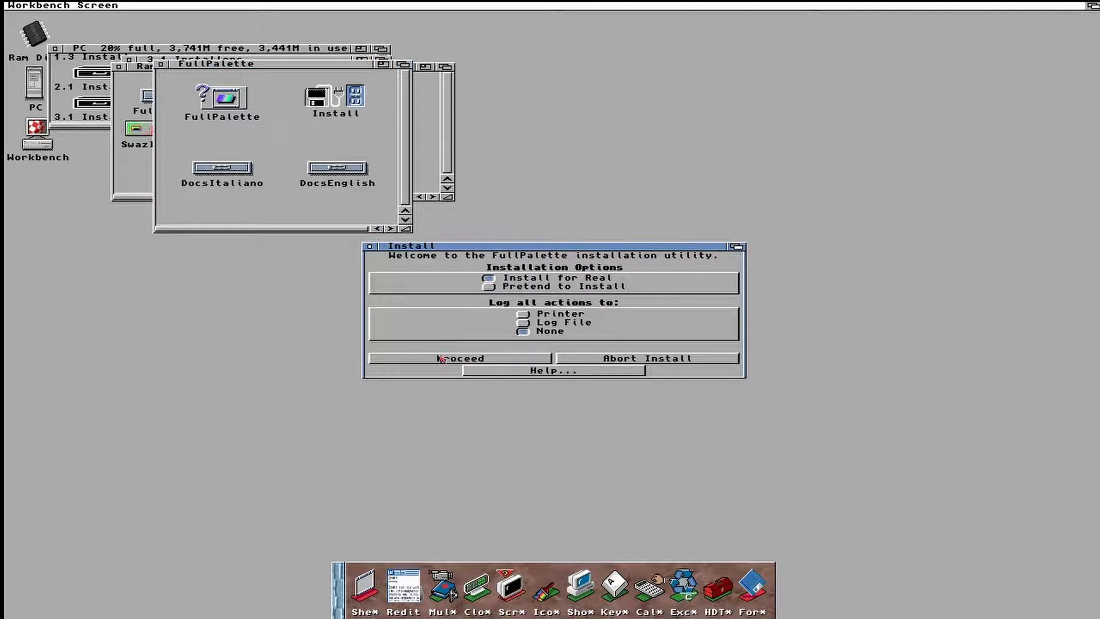
pyautogui.click(440, 359)
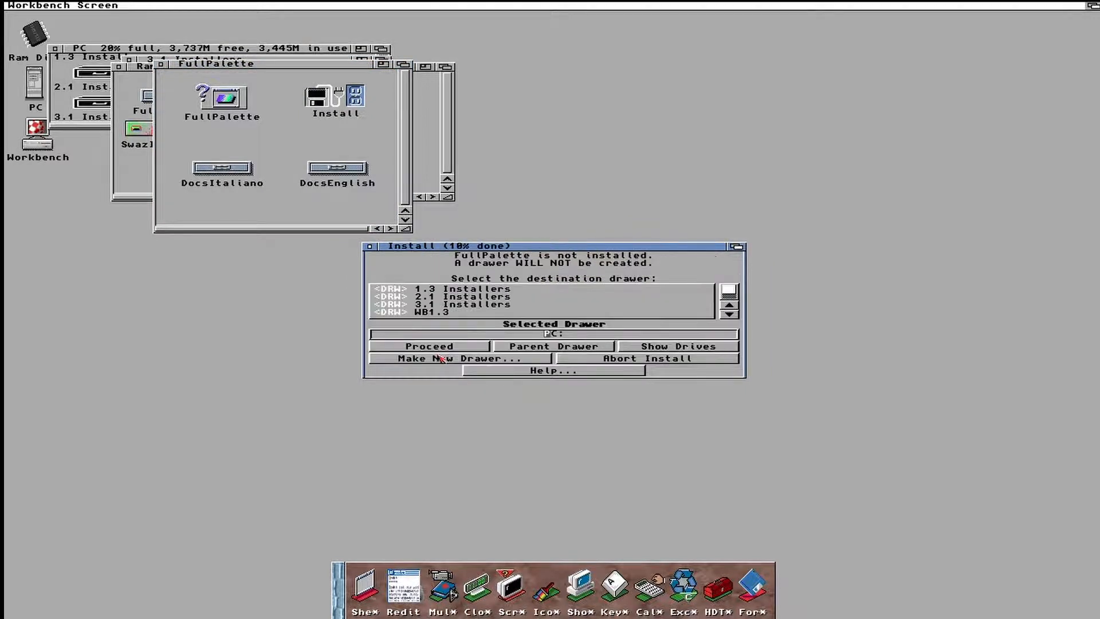
pyautogui.click(644, 349)
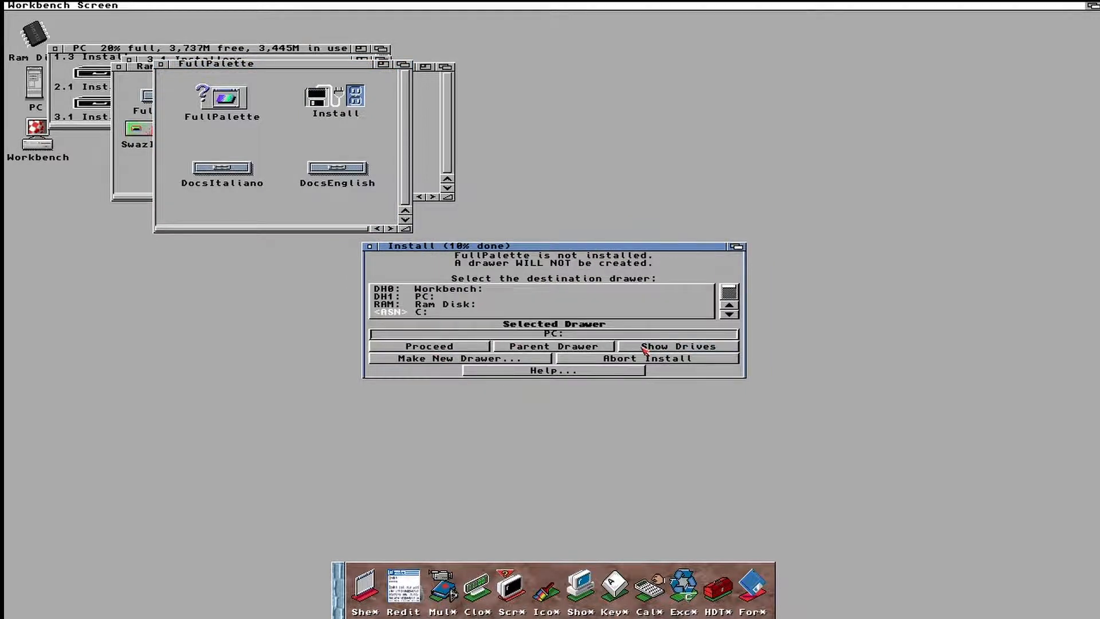
pyautogui.click(409, 314)
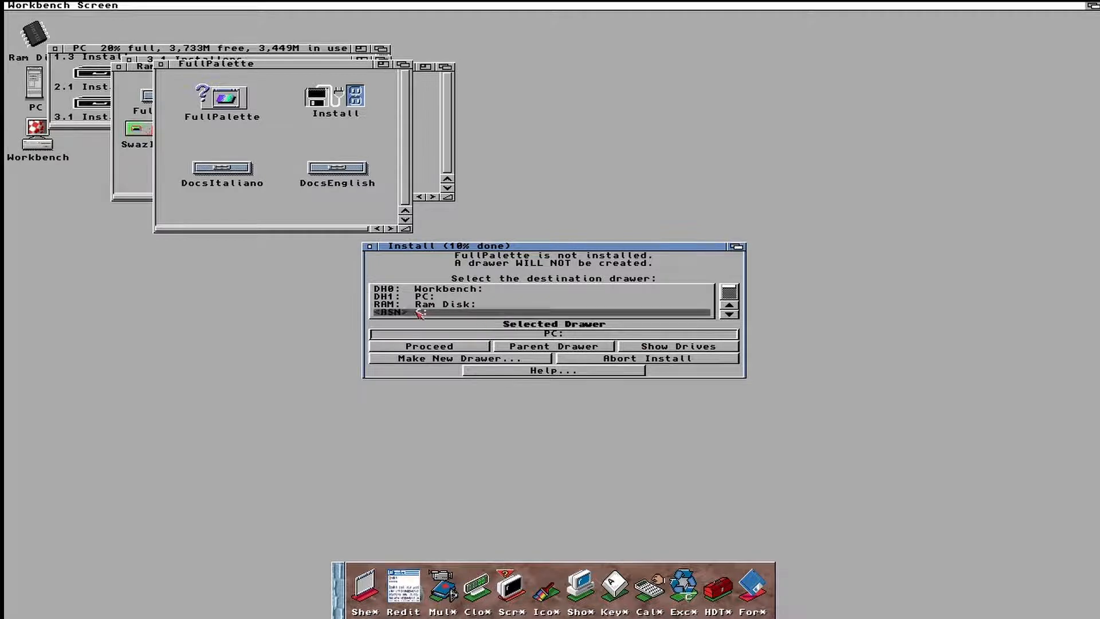
pyautogui.click(464, 347)
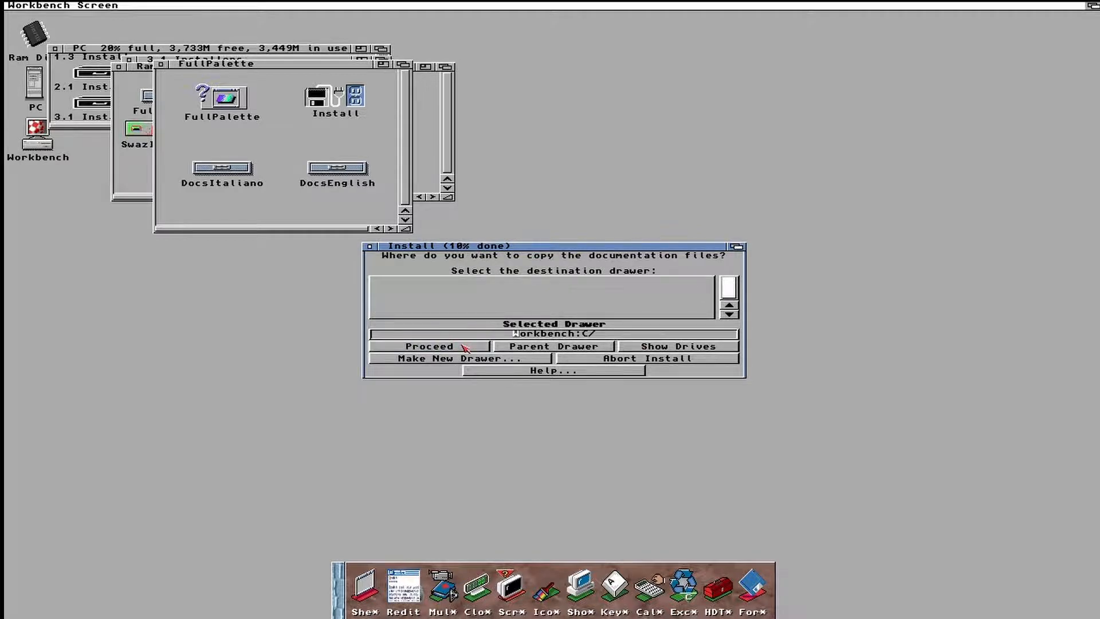
# Copy the FullPalette documentation to HELP:, skip the Italiano catalog and proceed to the end of the installation
pyautogui.click(651, 347)
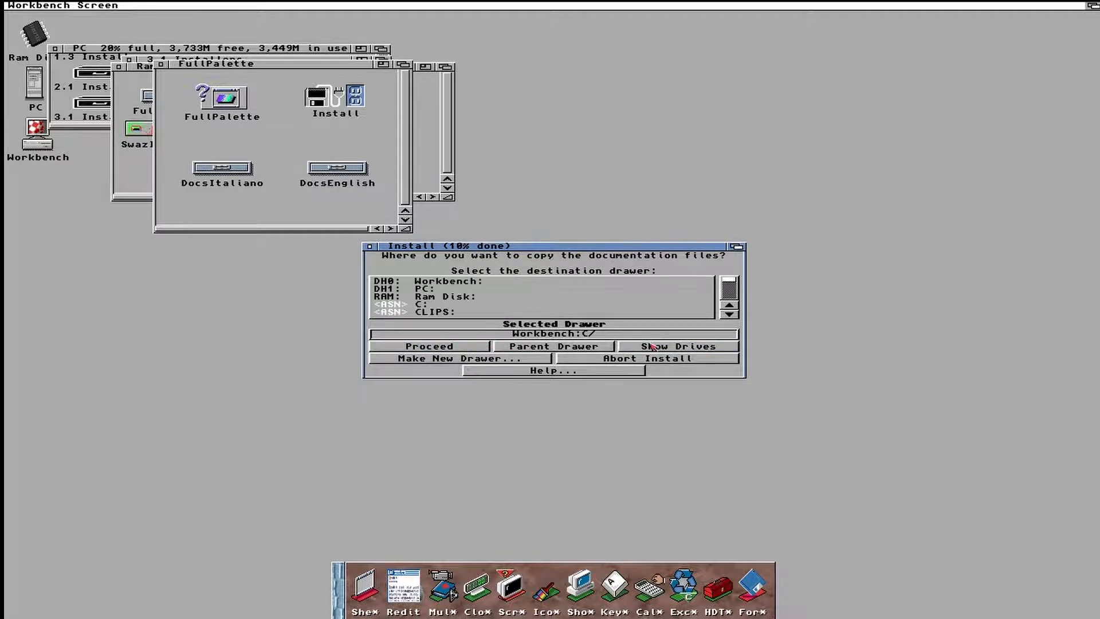
pyautogui.click(729, 313)
pyautogui.click(728, 312)
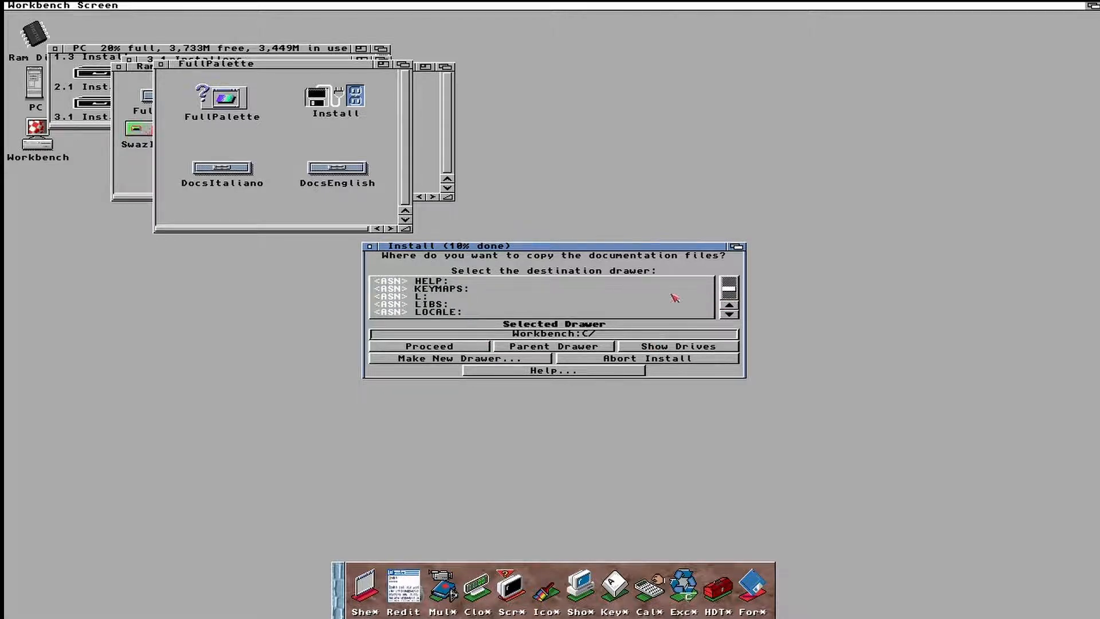
pyautogui.click(463, 283)
pyautogui.click(450, 348)
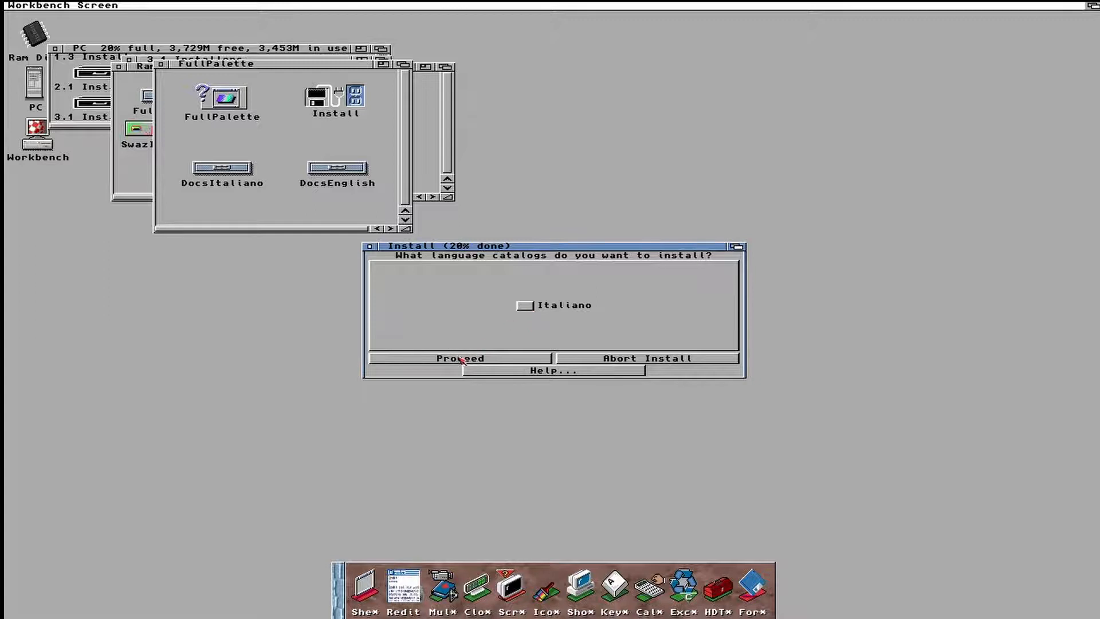
pyautogui.click(461, 359)
pyautogui.click(460, 358)
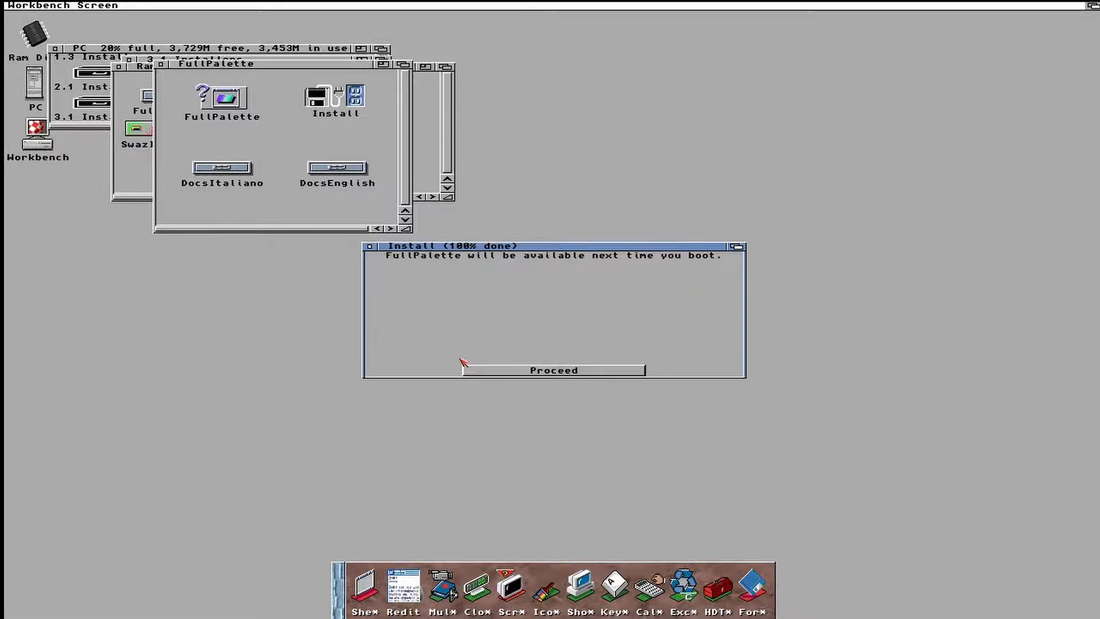
pyautogui.click(500, 372)
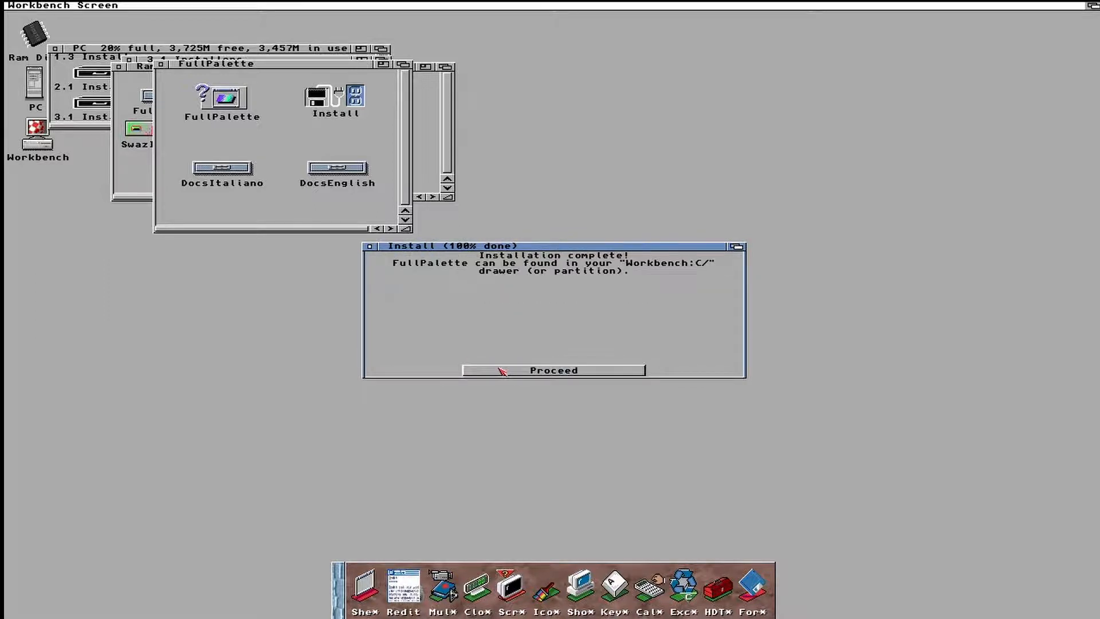
# Finish the FullPalette installation, then view the Workbench partition's contents in an enlarged window and close it
pyautogui.click(499, 372)
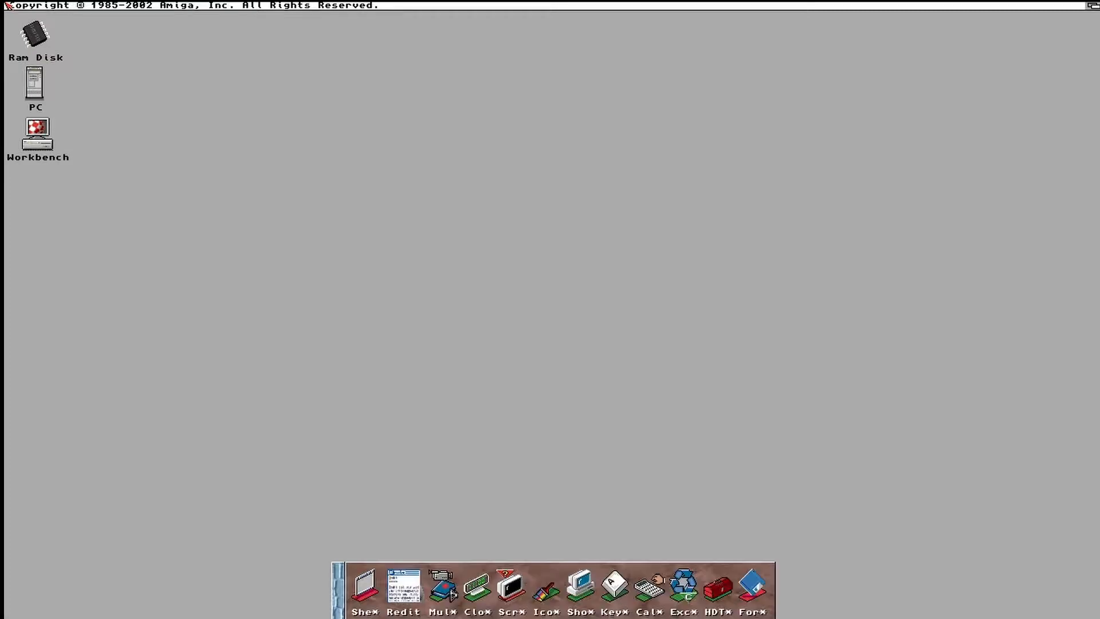
pyautogui.doubleClick(37, 153)
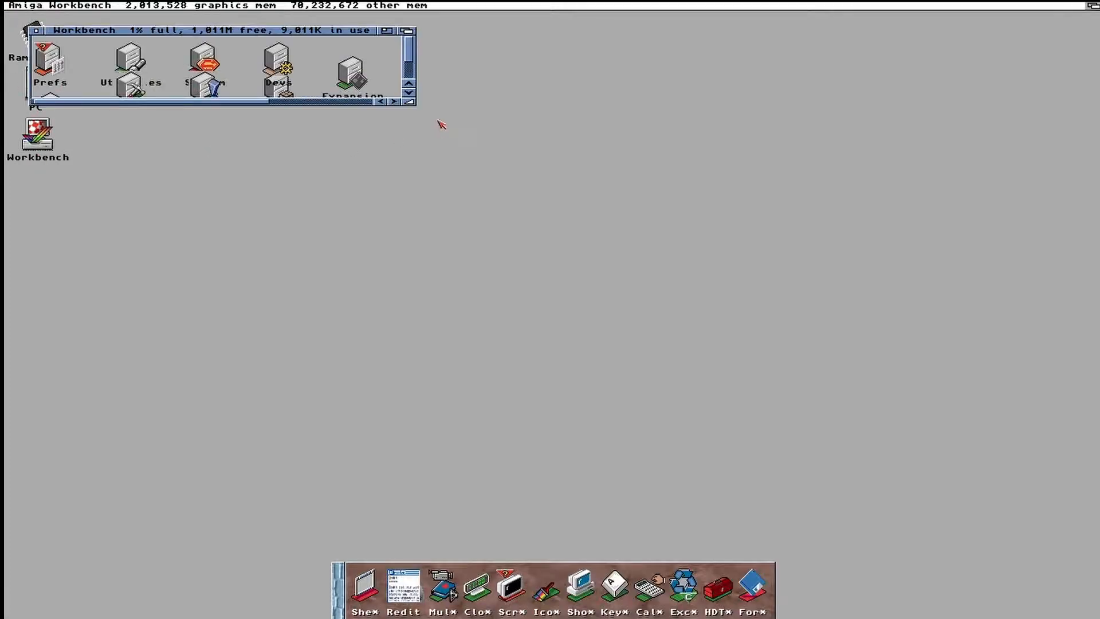
pyautogui.moveTo(405, 105); pyautogui.dragTo(827, 262)
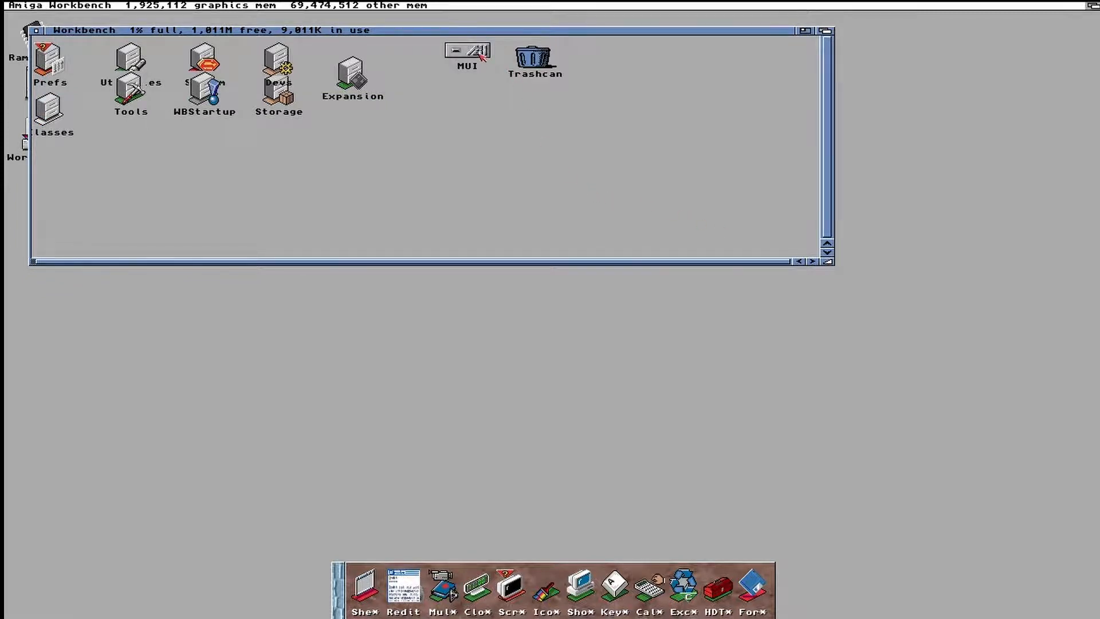
pyautogui.click(36, 30)
# Open the 3.1 Installers drawer on the PC partition and run the 12-IconLib script
pyautogui.doubleClick(34, 82)
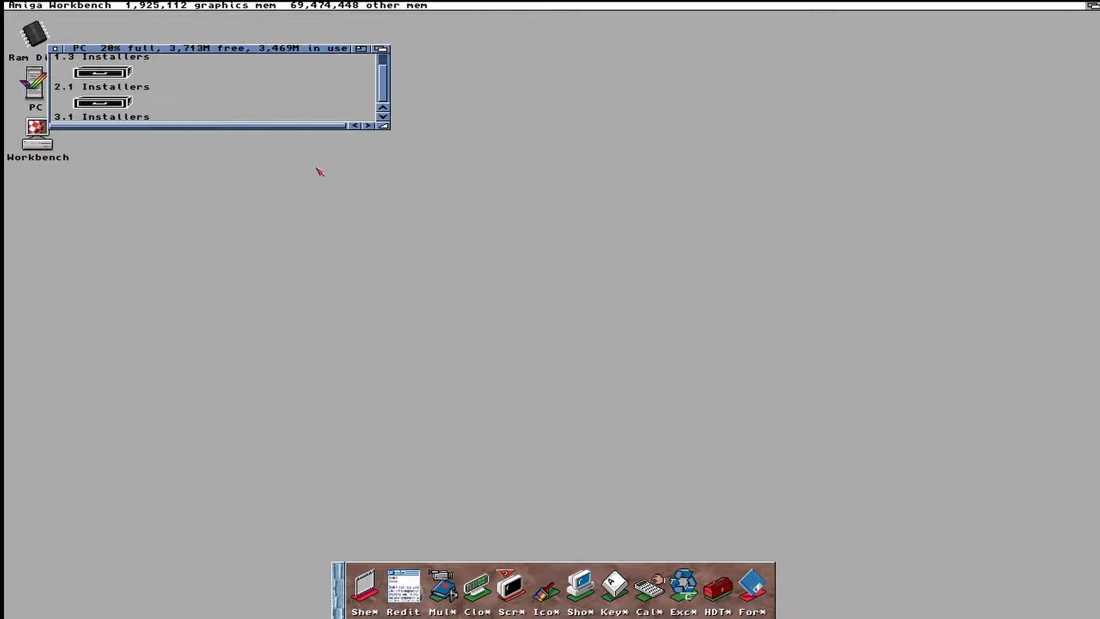
pyautogui.doubleClick(126, 104)
pyautogui.click(302, 126)
pyautogui.click(302, 126)
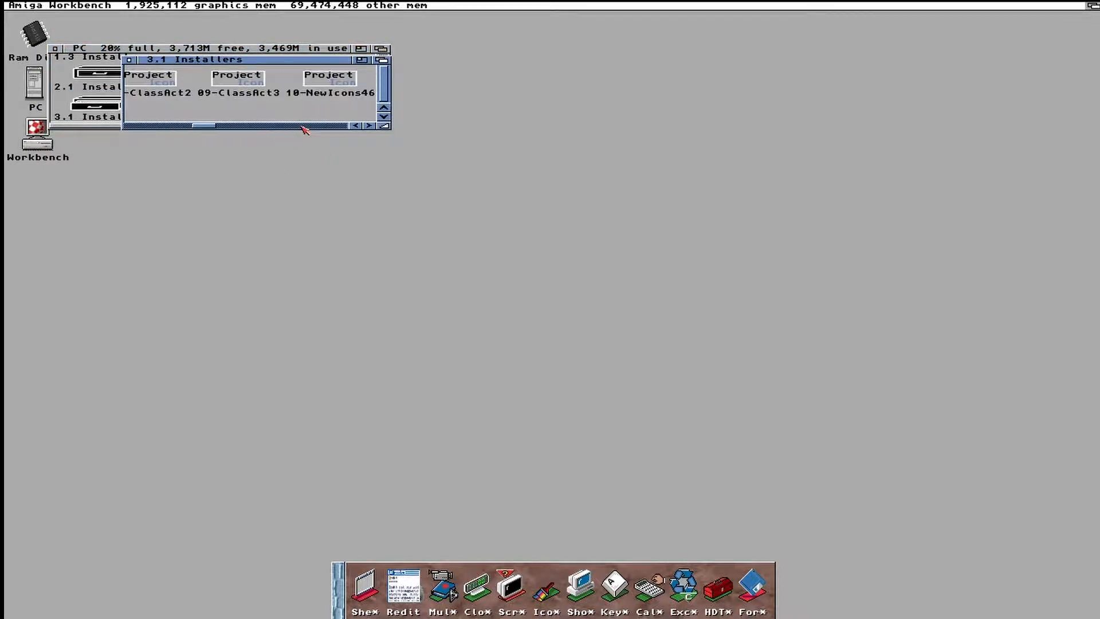
pyautogui.click(302, 127)
pyautogui.doubleClick(321, 79)
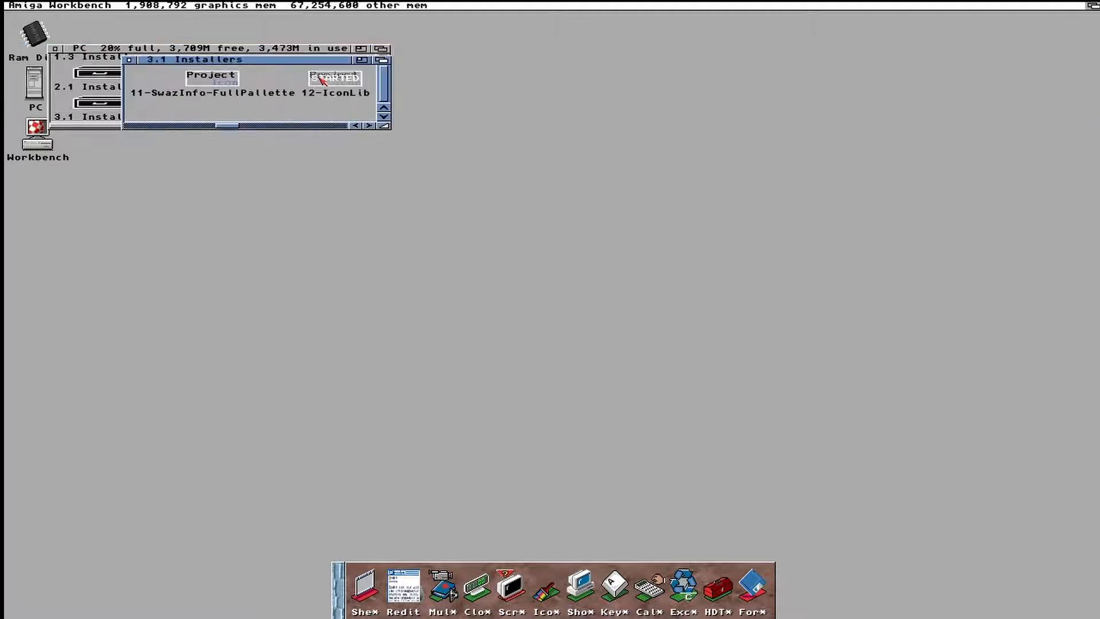
# Run the 13-Libraries script and open the extracted ReqTools drawer in the Ram Disk
pyautogui.click(293, 128)
pyautogui.doubleClick(192, 82)
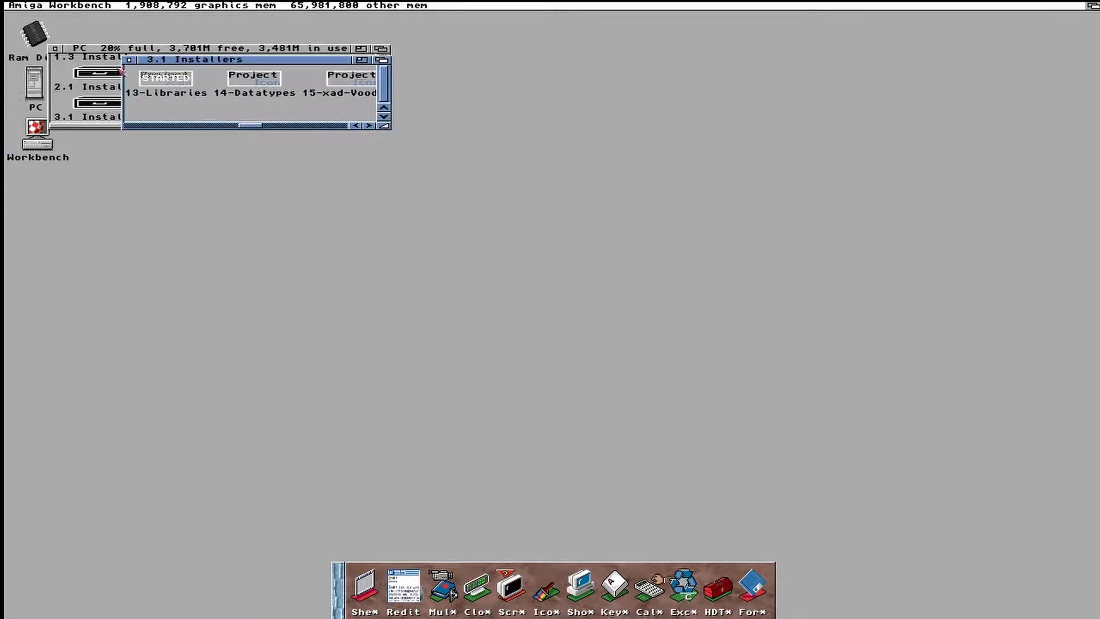
pyautogui.doubleClick(35, 34)
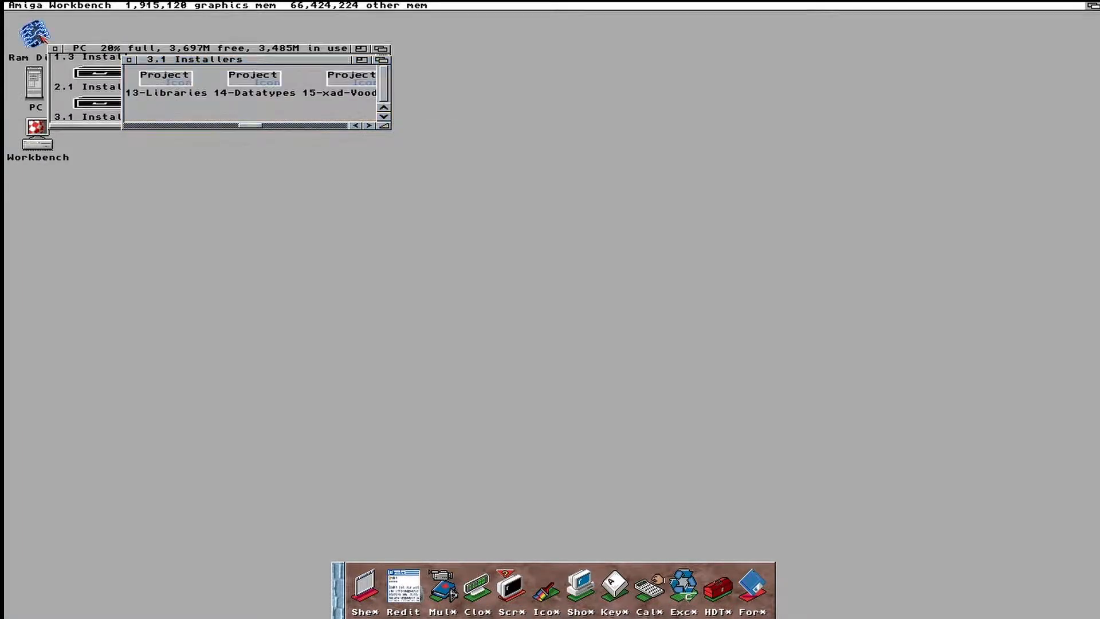
pyautogui.doubleClick(150, 148)
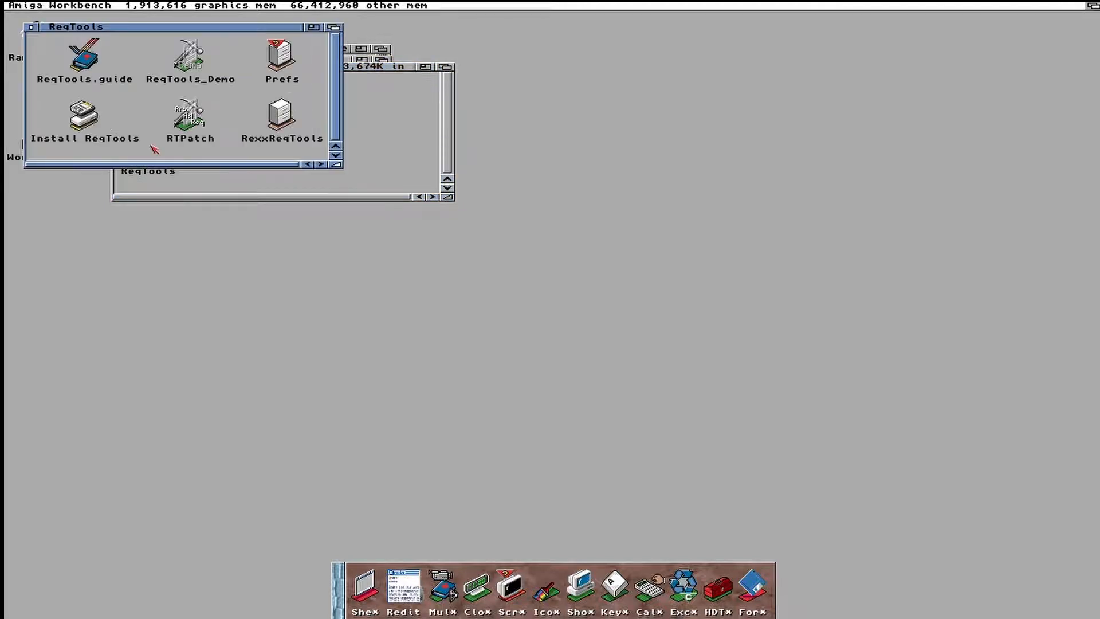
# Install ReqTools with all parts selected, using Sys:WBStartup as the RTPatch destination
pyautogui.doubleClick(90, 125)
pyautogui.click(463, 371)
pyautogui.click(467, 364)
pyautogui.click(469, 360)
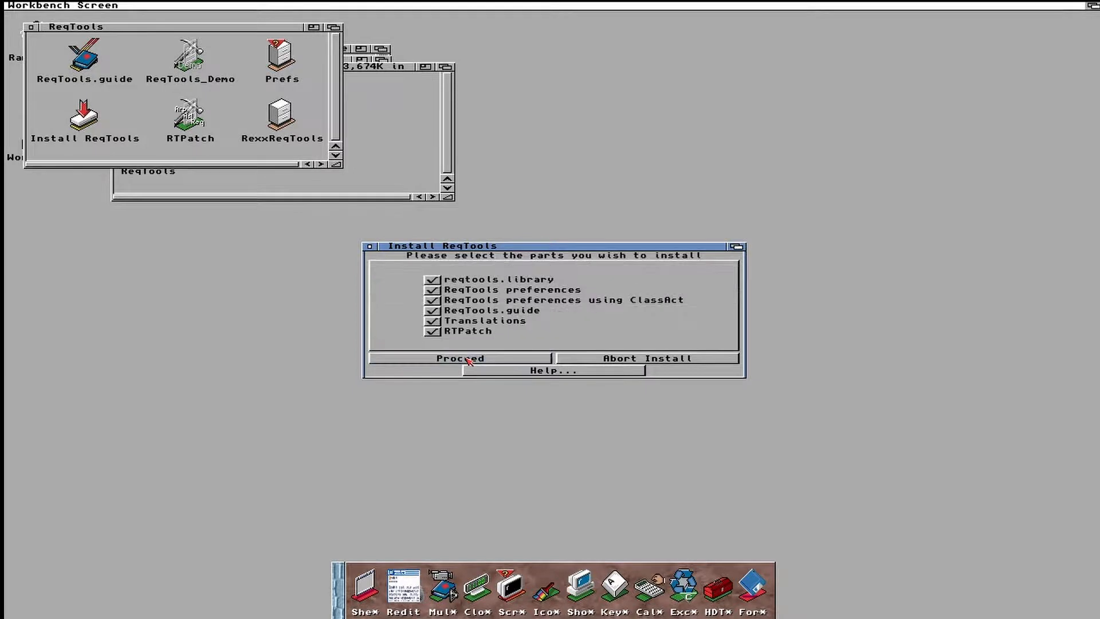
pyautogui.click(469, 361)
pyautogui.click(469, 347)
pyautogui.click(468, 346)
pyautogui.click(467, 359)
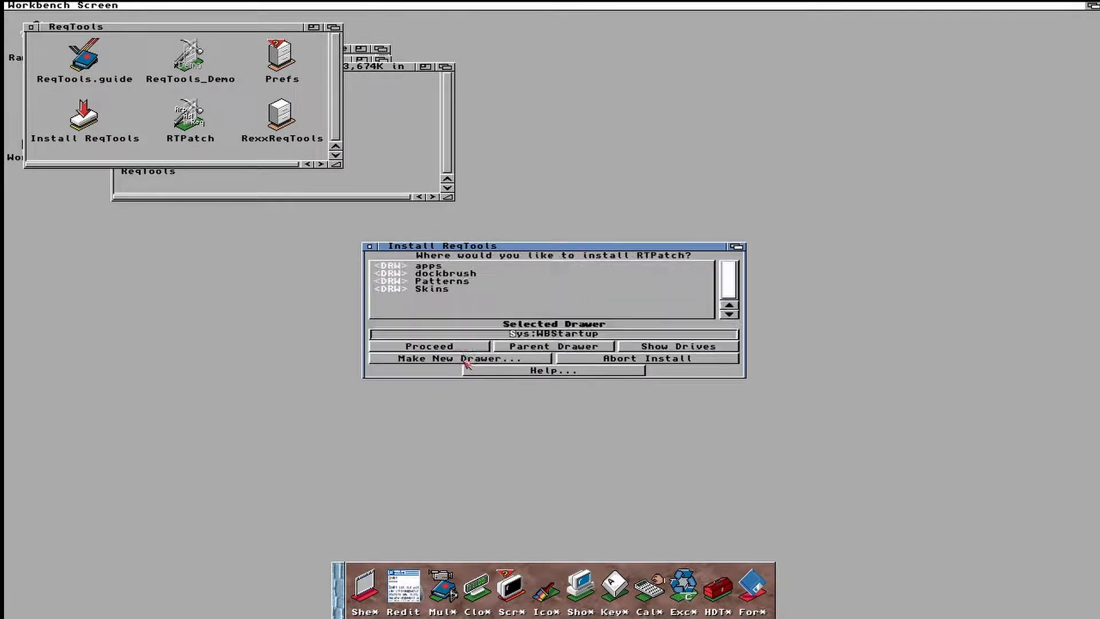
pyautogui.click(467, 345)
pyautogui.click(490, 371)
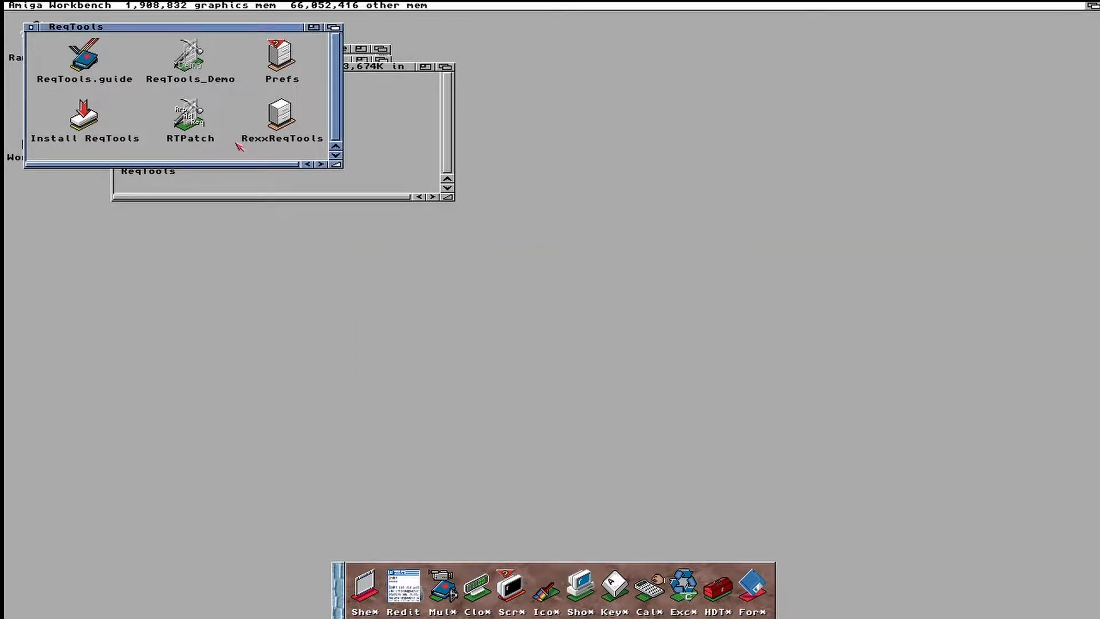
# Install RexxReqTools 1.3 from the RexxReqTools drawer, copying rexxreqtools.library to LIBS:
pyautogui.doubleClick(269, 127)
pyautogui.doubleClick(180, 99)
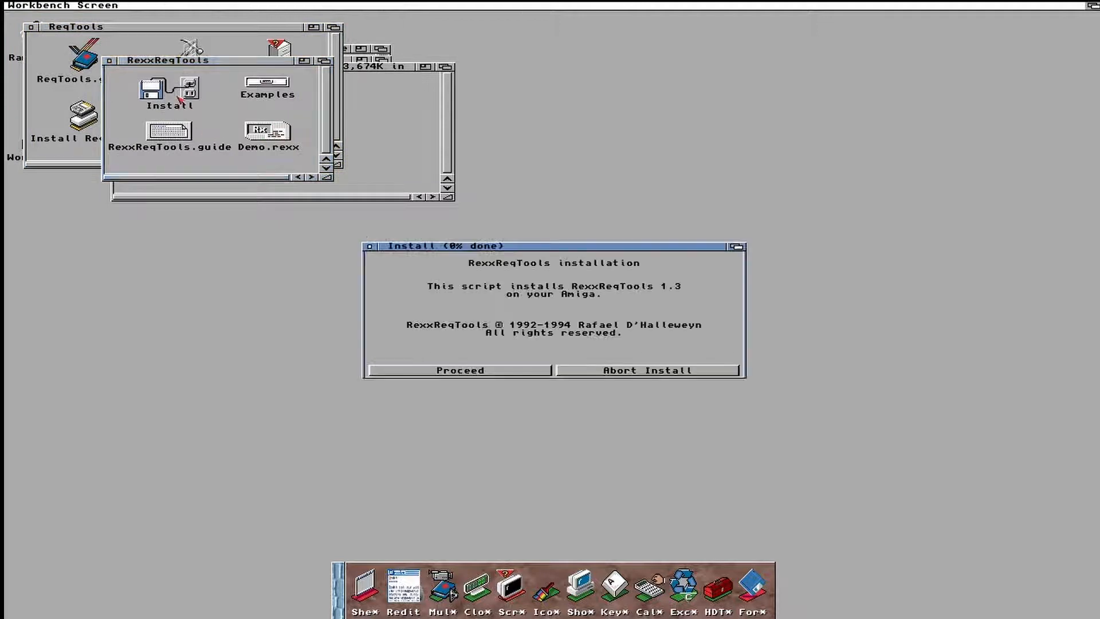
pyautogui.click(451, 371)
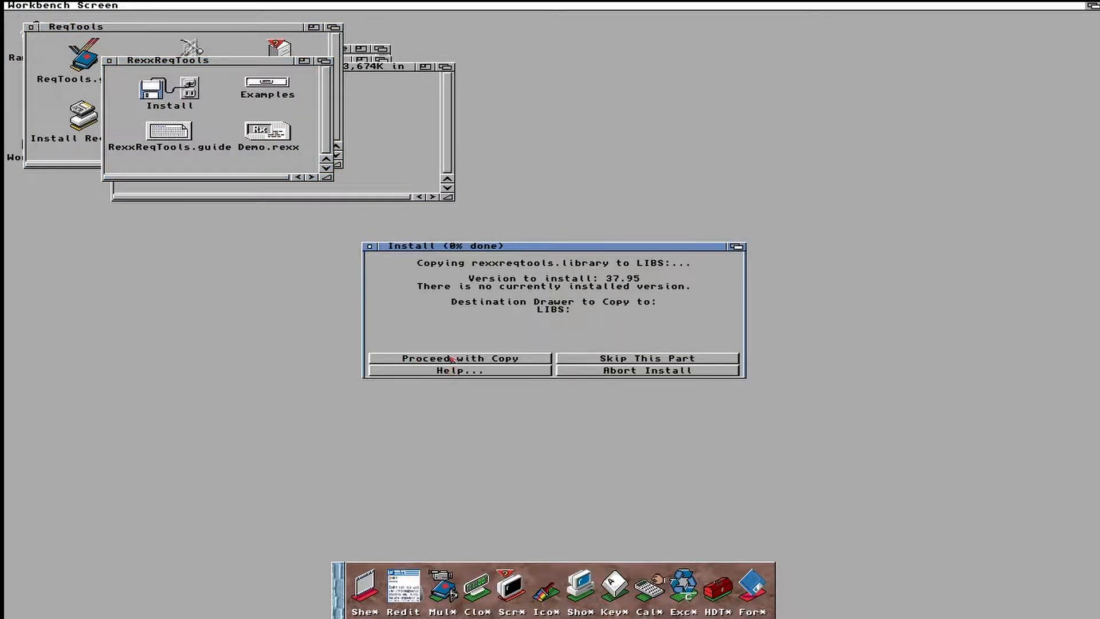
pyautogui.click(452, 359)
pyautogui.click(451, 359)
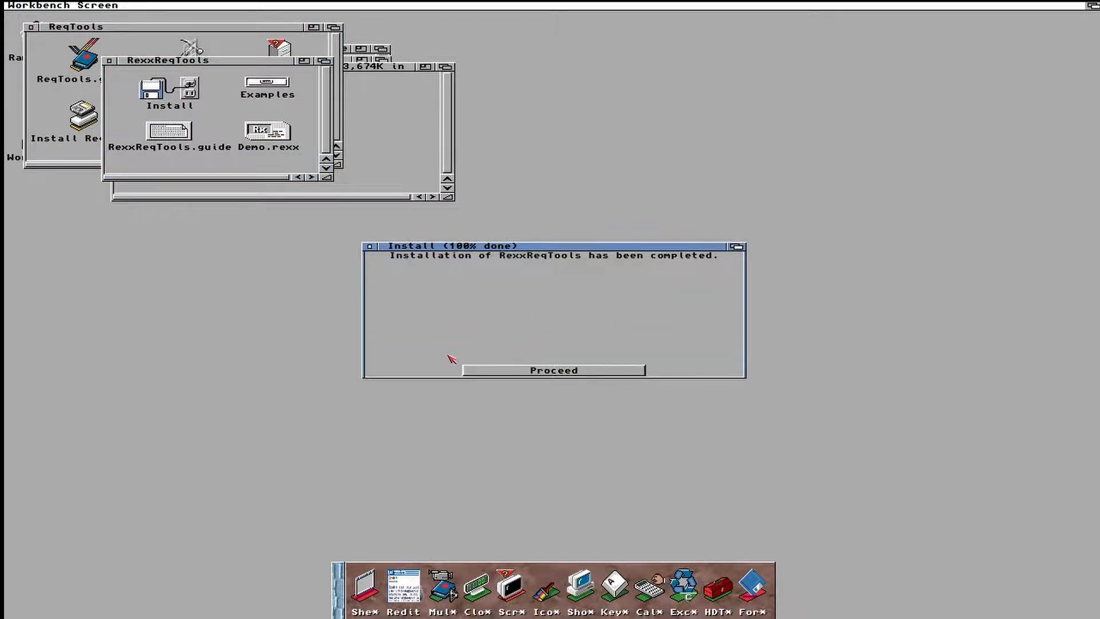
pyautogui.click(473, 373)
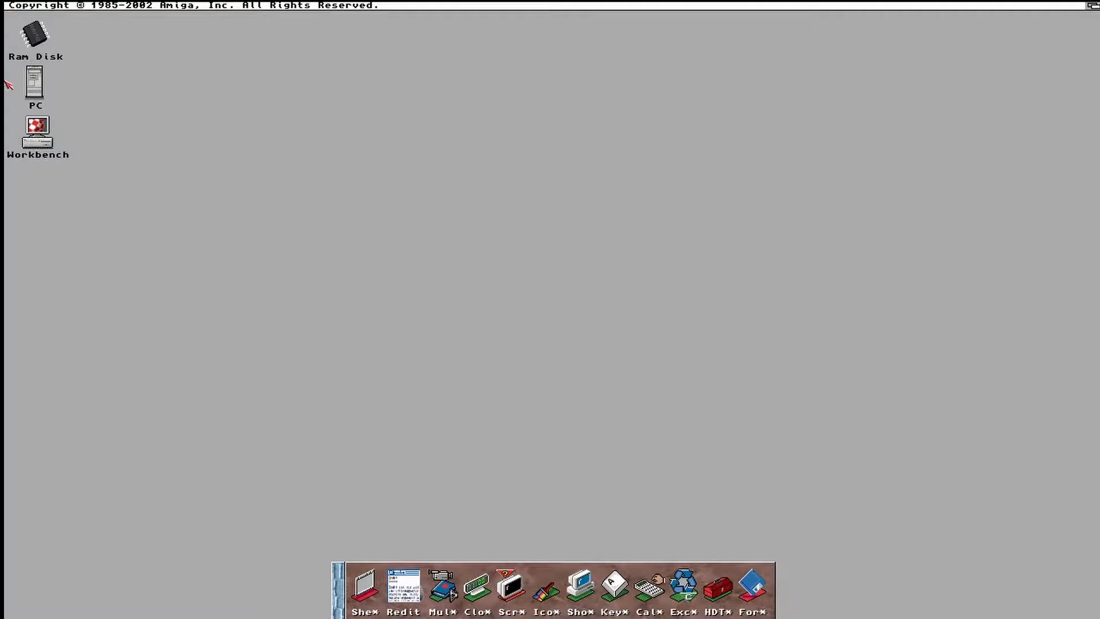
# Reopen the 3.1 Installers drawer on the PC partition and run the 14-Datatypes script
pyautogui.doubleClick(33, 93)
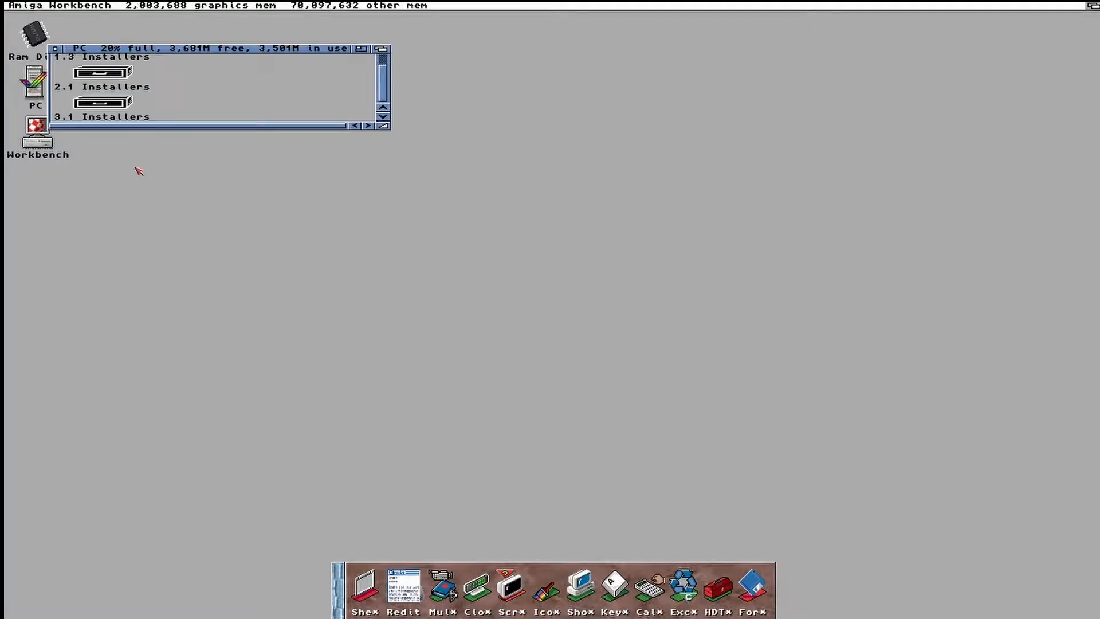
pyautogui.doubleClick(115, 112)
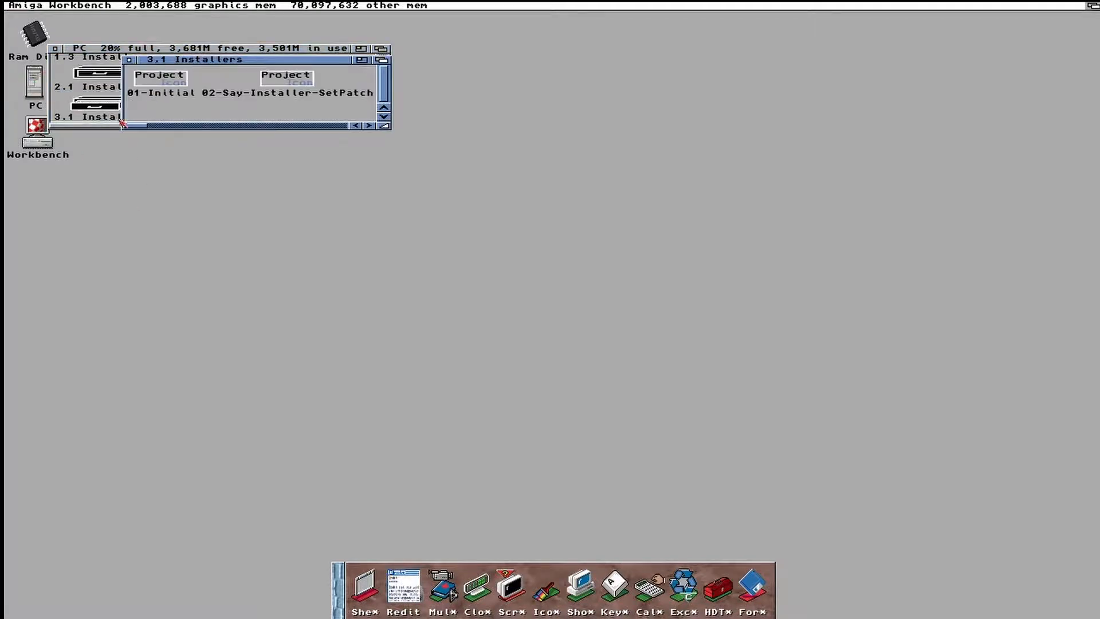
pyautogui.click(332, 127)
pyautogui.click(331, 127)
pyautogui.click(330, 127)
pyautogui.click(330, 127)
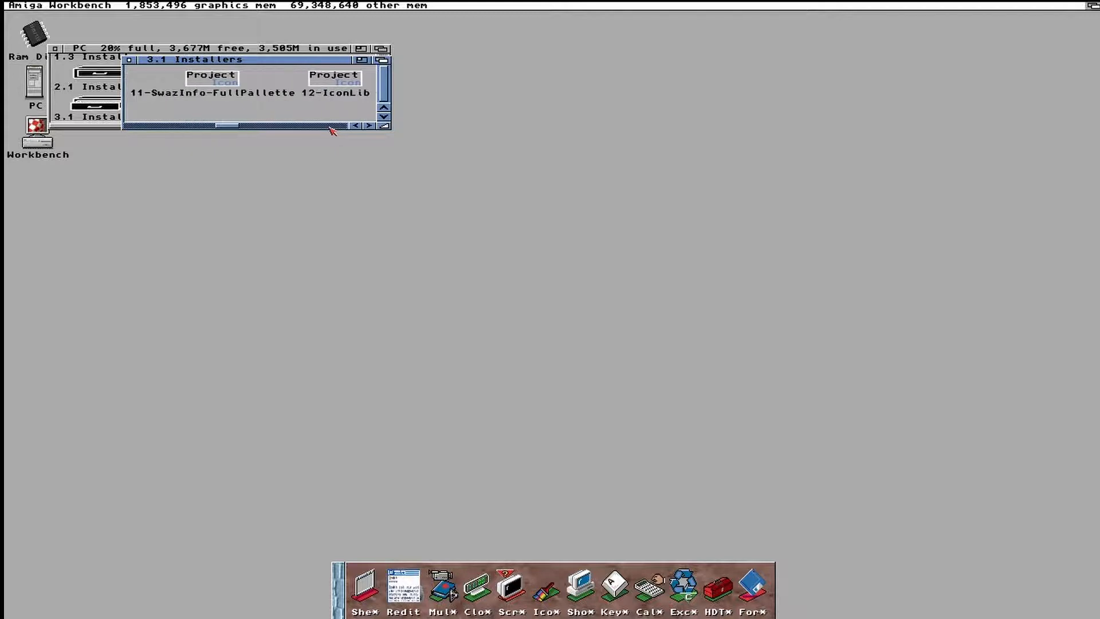
pyautogui.click(331, 127)
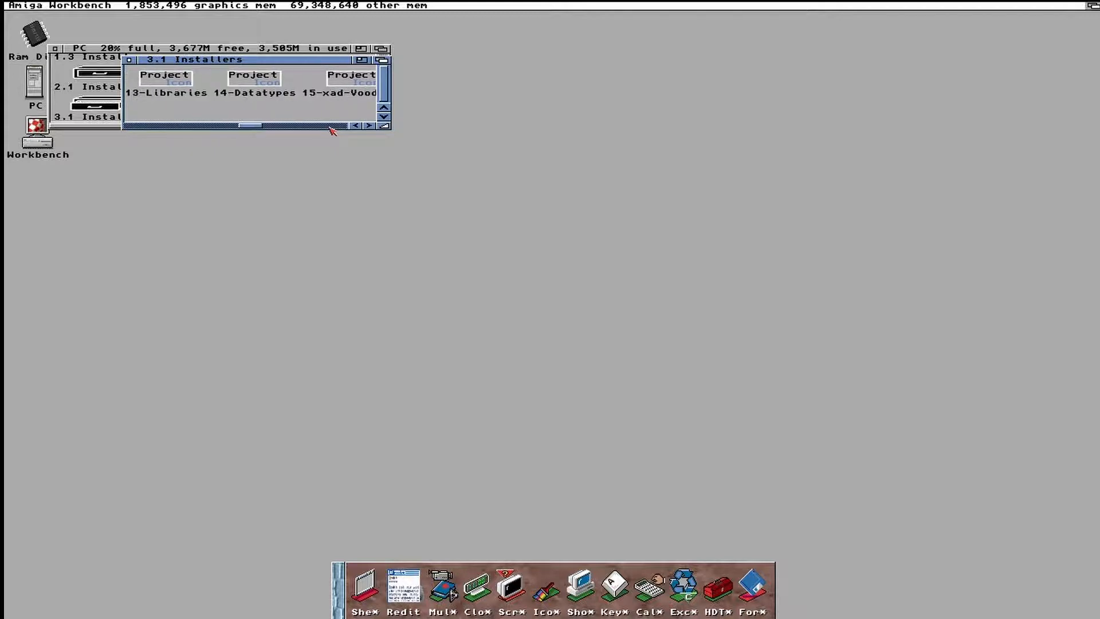
pyautogui.doubleClick(241, 76)
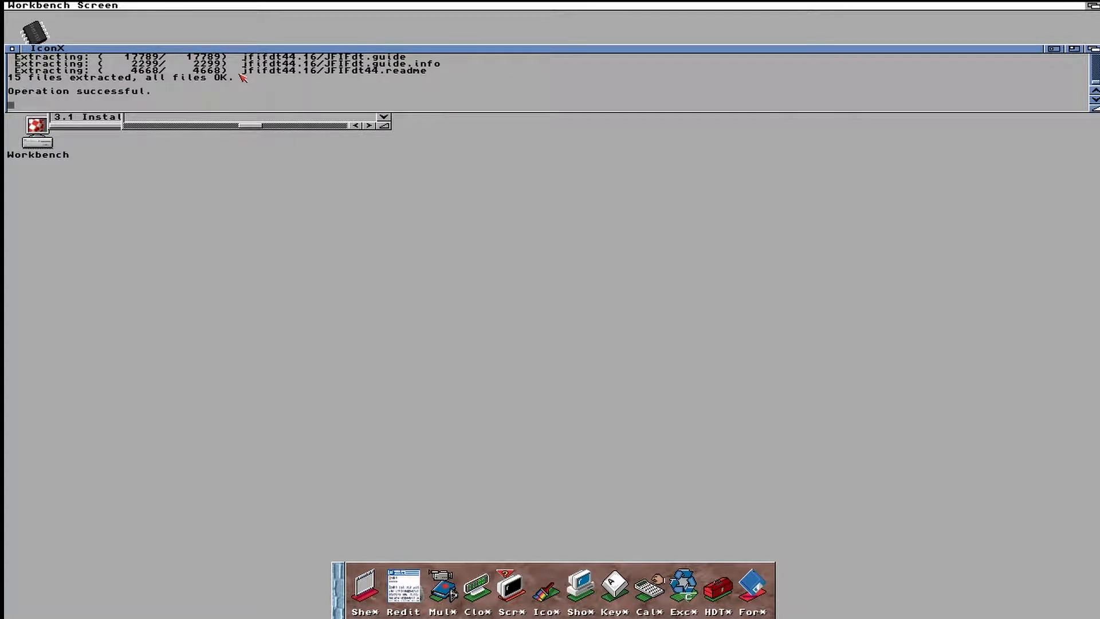
# Close the 3.1 Installers and PC windows and start akDT_Install from the akPNG-Datatype drawer in the Ram Disk
pyautogui.click(132, 63)
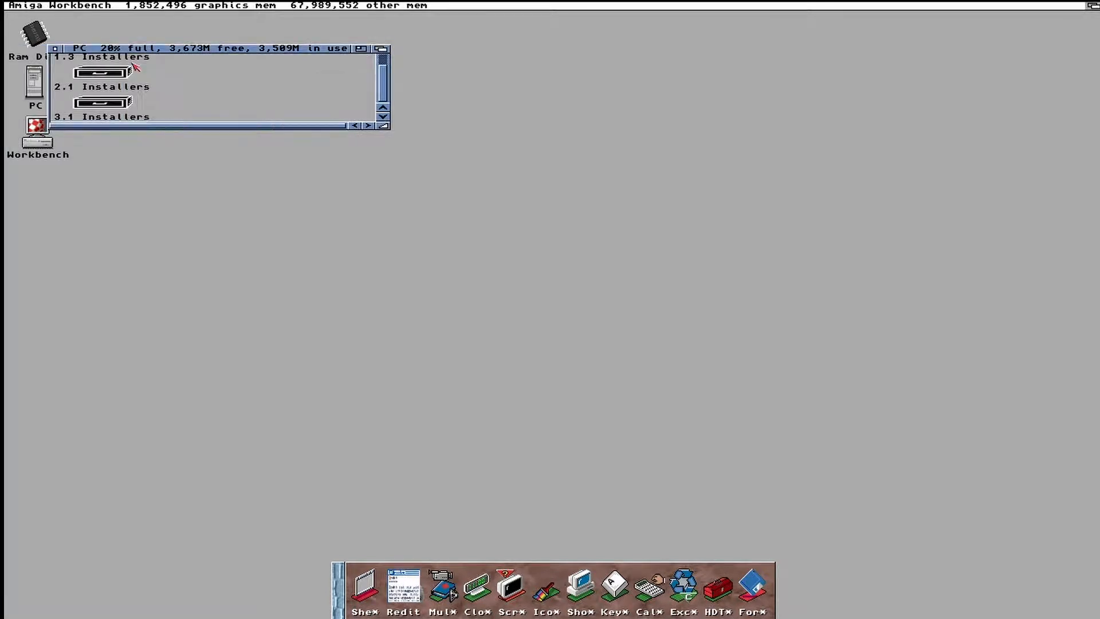
pyautogui.click(55, 50)
pyautogui.doubleClick(34, 34)
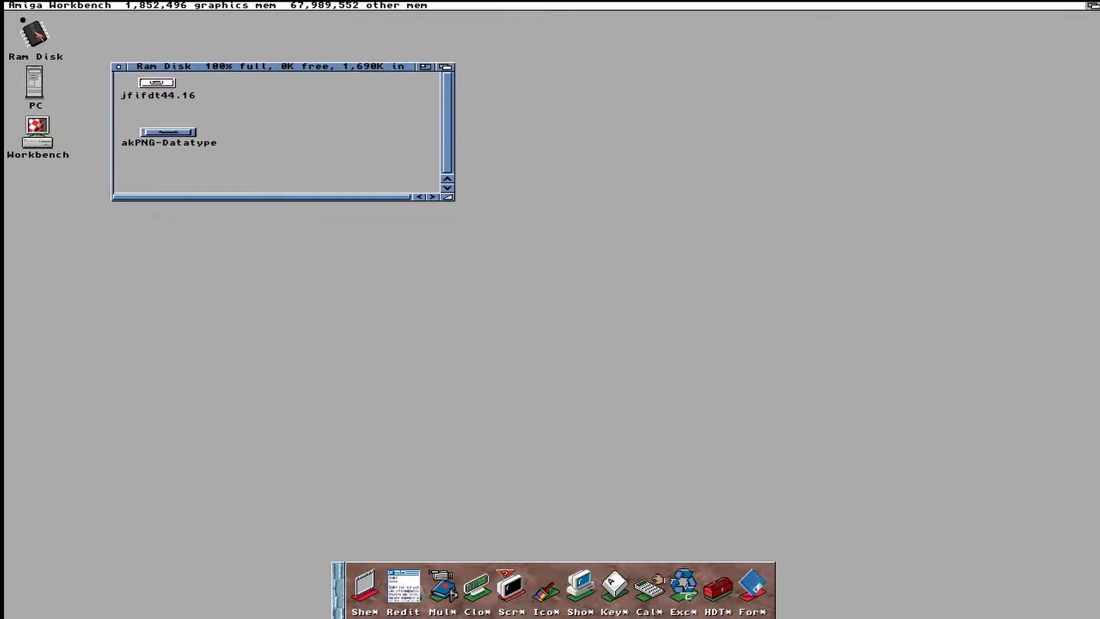
pyautogui.doubleClick(175, 133)
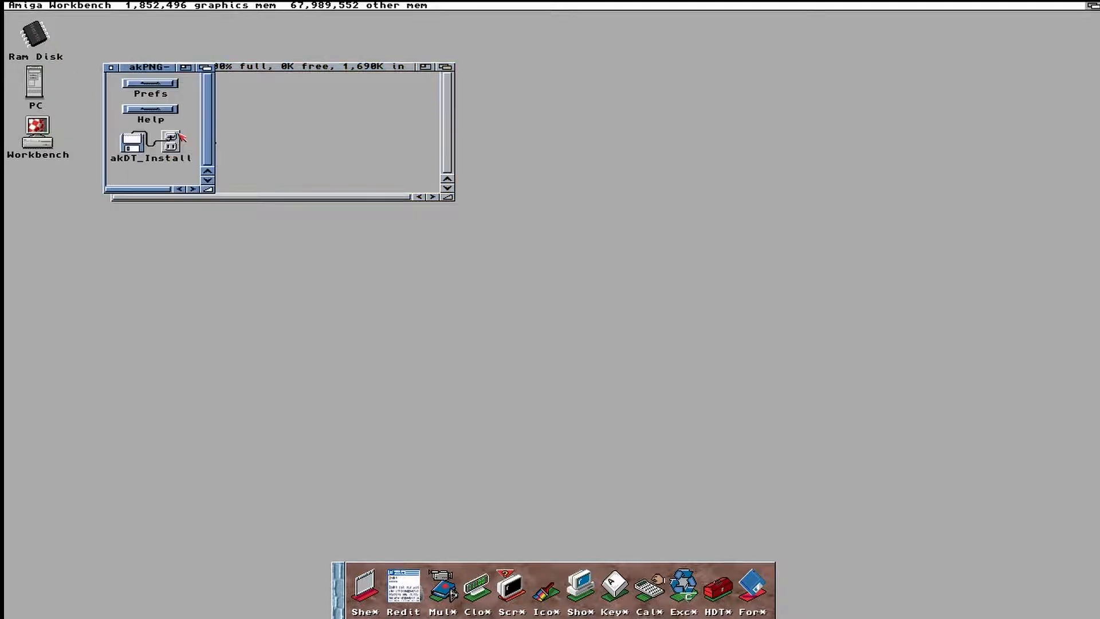
pyautogui.doubleClick(170, 140)
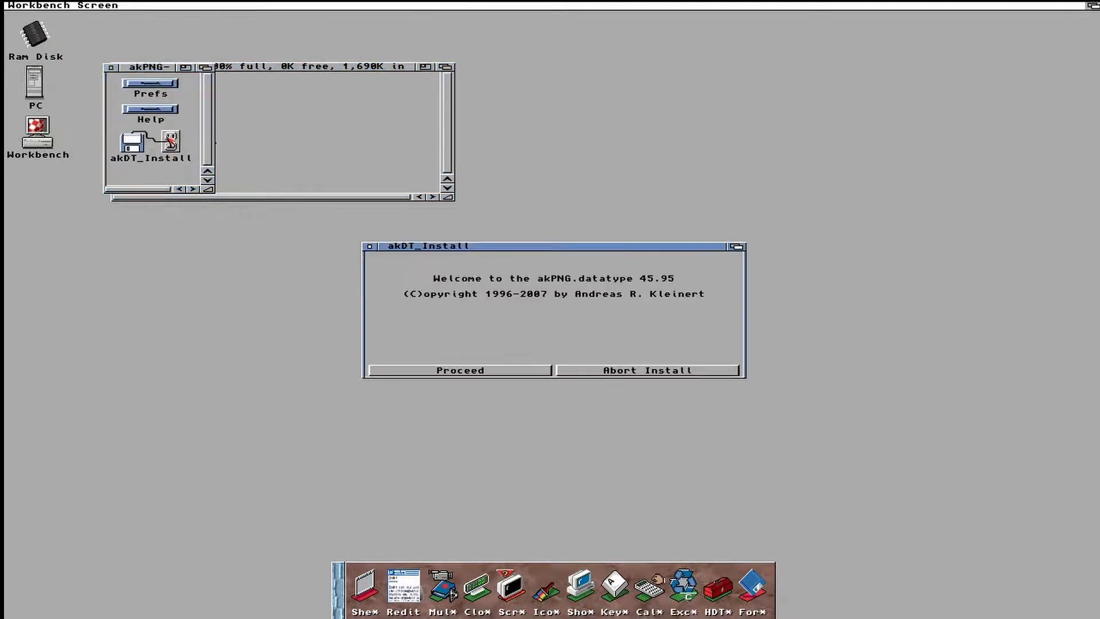
# Proceed through the akPNG datatype setup with the default choices, using LOCALE: for the help files and 68040 as the CPU
pyautogui.click(442, 369)
pyautogui.click(446, 361)
pyautogui.click(442, 348)
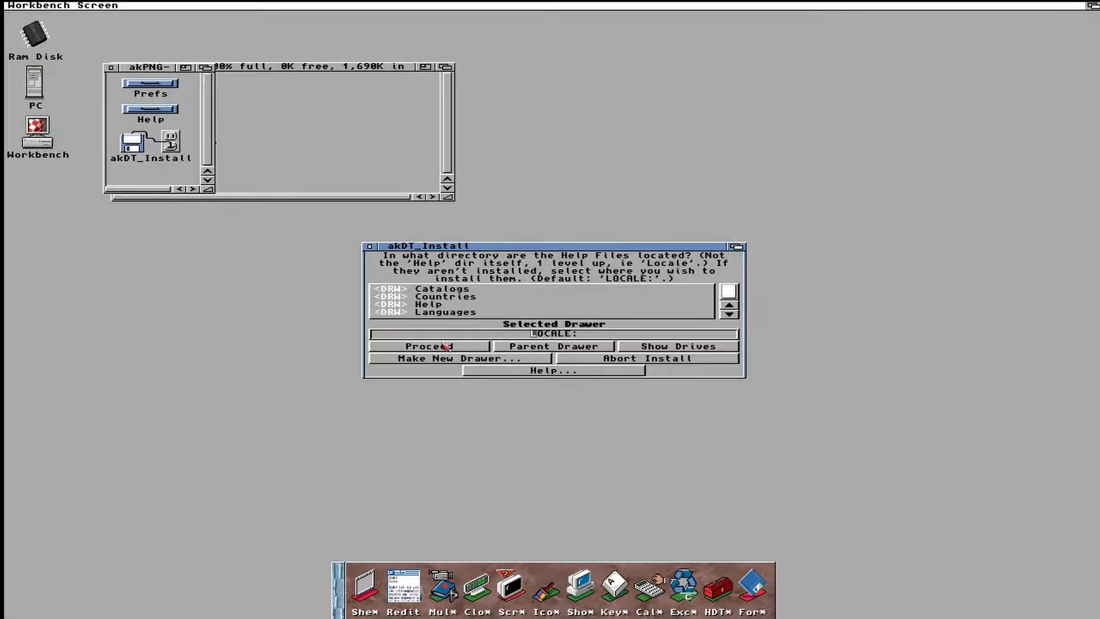
pyautogui.click(443, 349)
pyautogui.click(442, 355)
pyautogui.click(439, 348)
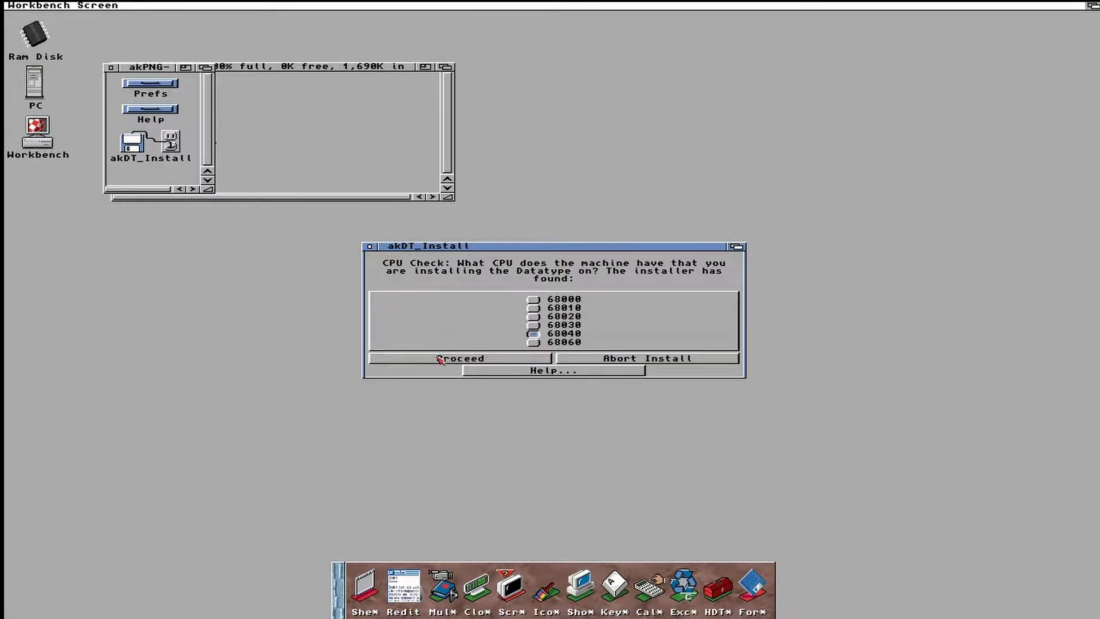
pyautogui.click(440, 359)
pyautogui.click(439, 358)
pyautogui.click(438, 347)
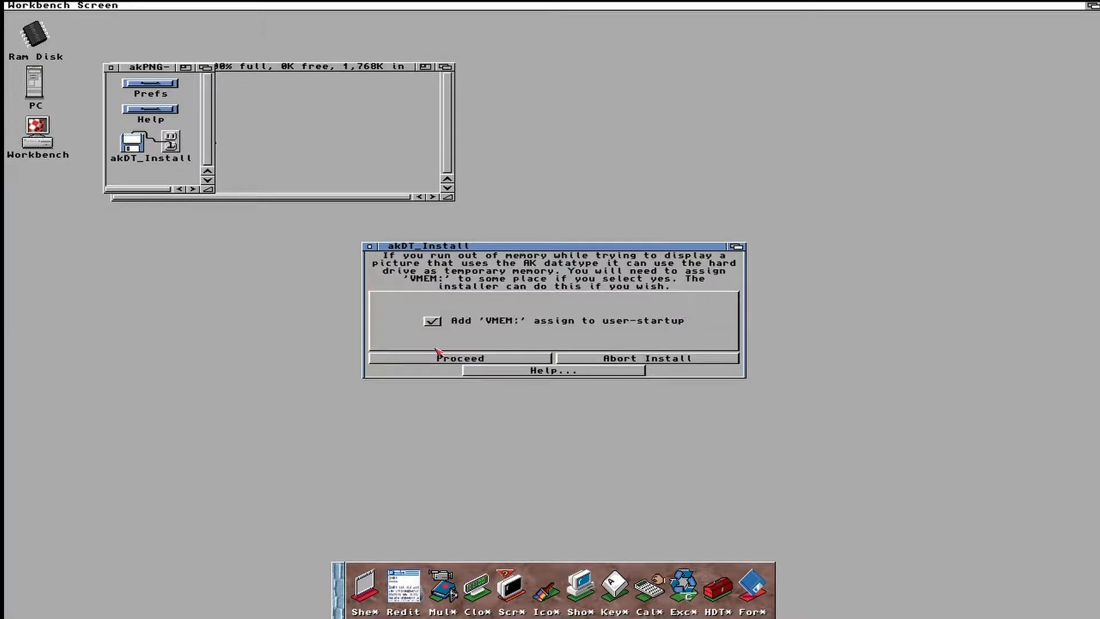
# Have the installer assign VMEM: to Workbench: and add the assign to user-startup
pyautogui.click(437, 357)
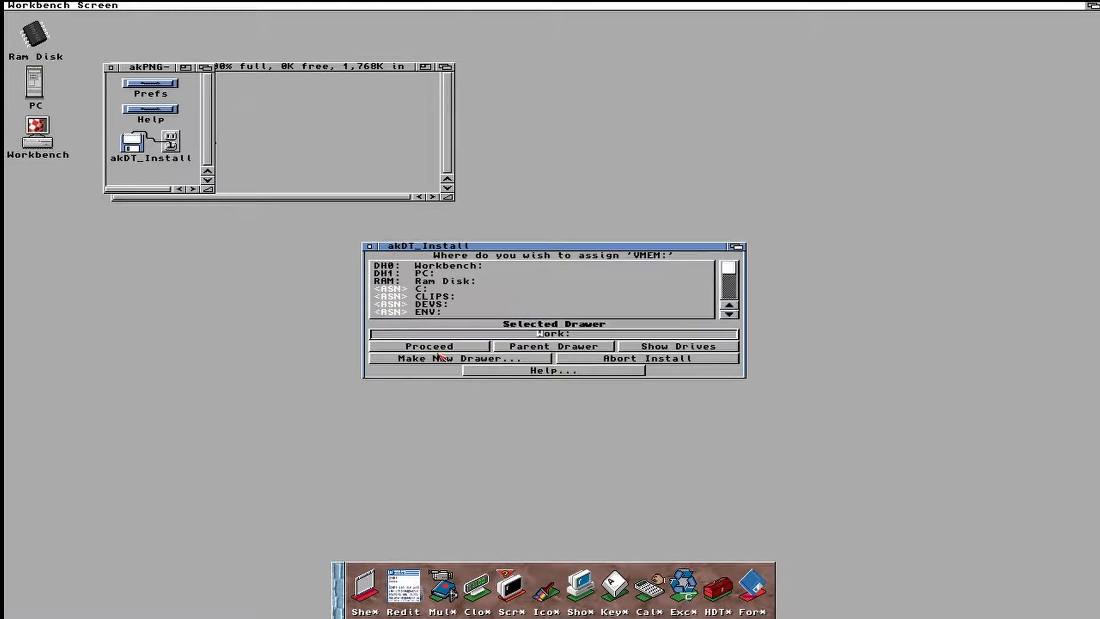
pyautogui.click(474, 266)
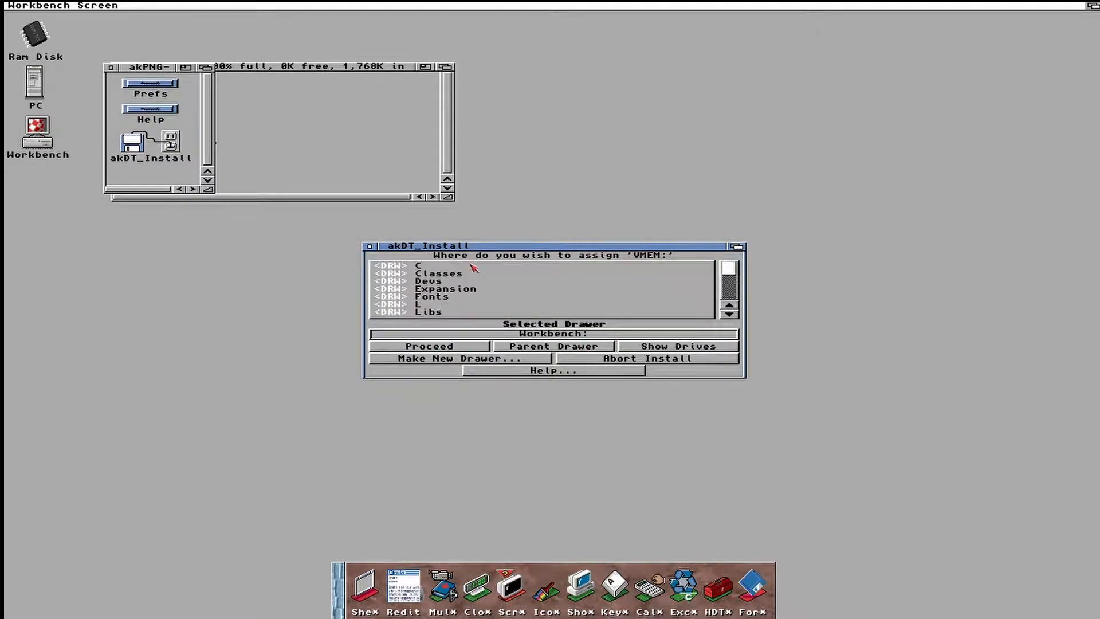
pyautogui.click(450, 347)
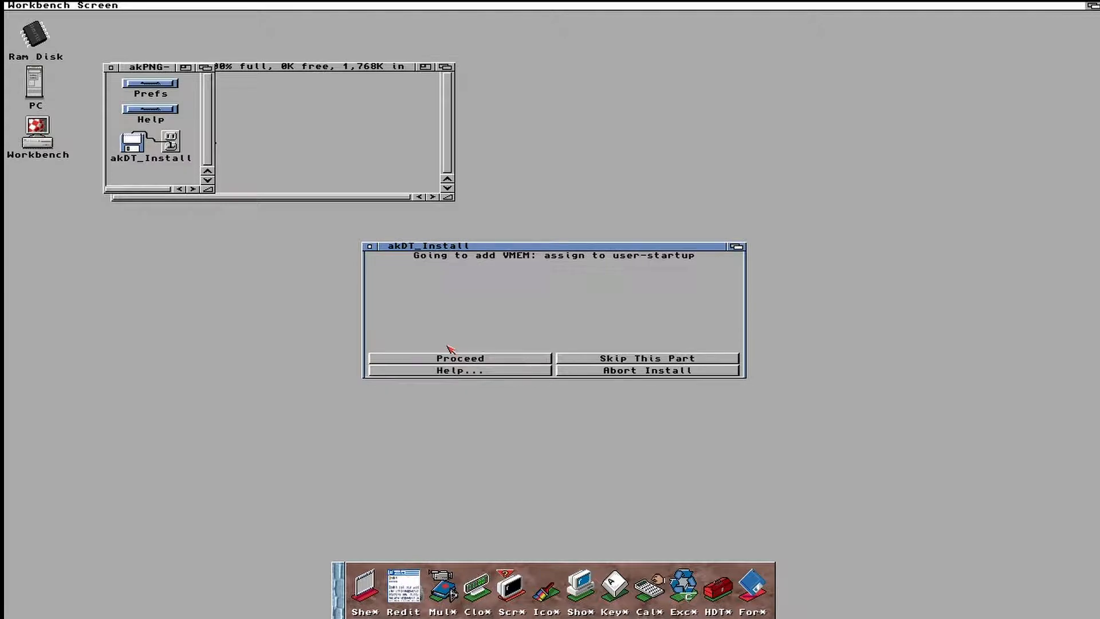
pyautogui.click(464, 358)
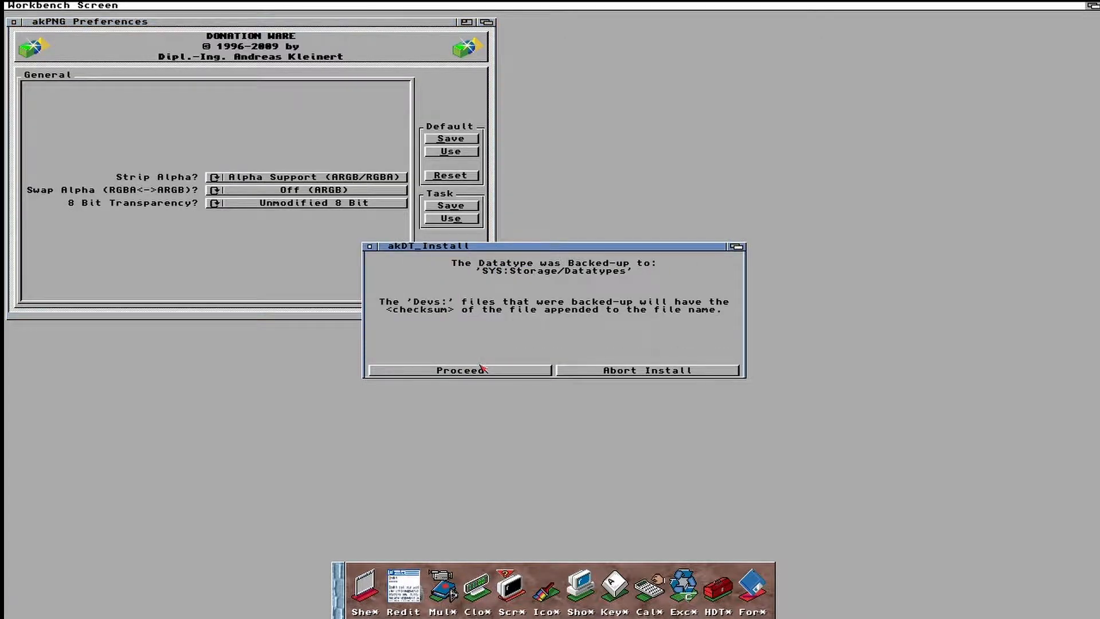
# Finish the akPNG datatype installation and close the akPNG Preferences window without changing its settings
pyautogui.click(483, 371)
pyautogui.click(491, 372)
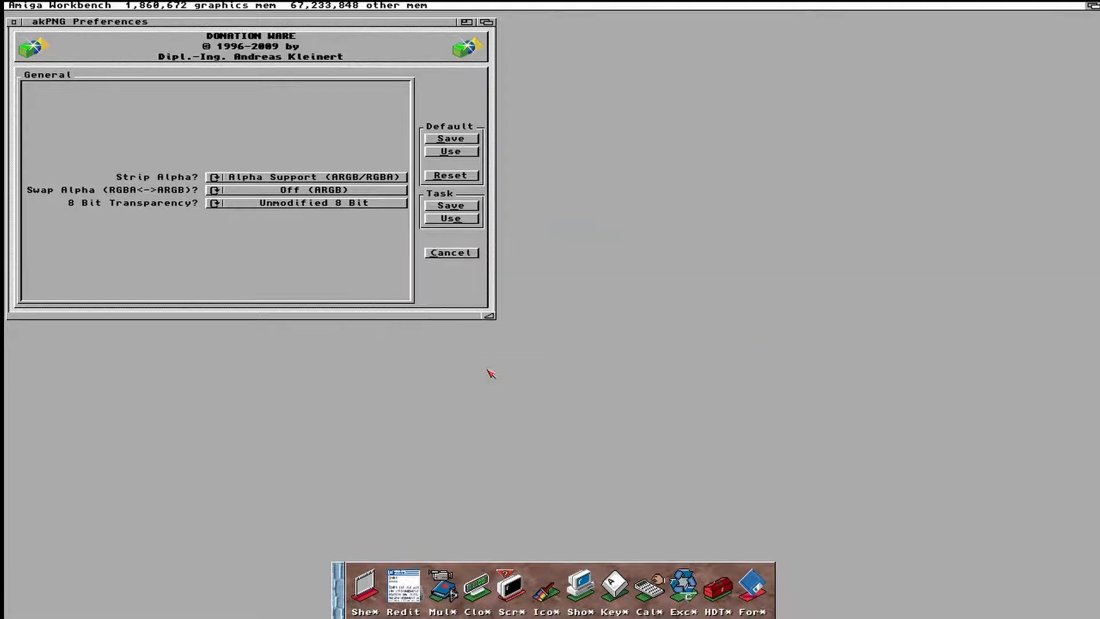
pyautogui.click(14, 22)
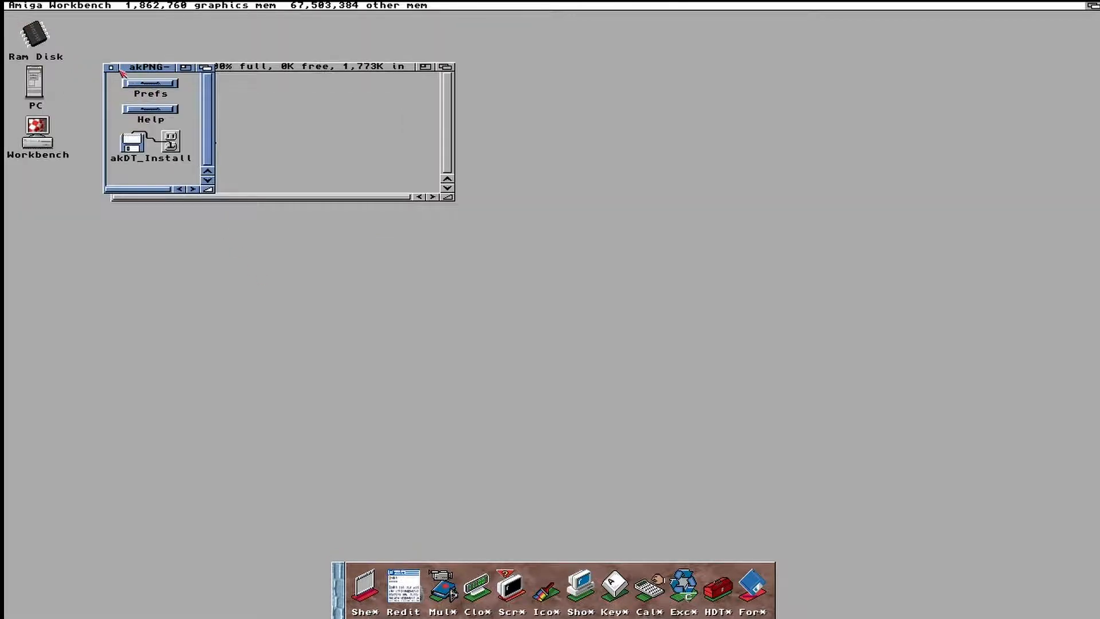
# Close the akPNG-Datatype drawer and open the Datatypes drawer inside the Classes drawer of jfifdt44.16, arranging the windows
pyautogui.click(111, 68)
pyautogui.doubleClick(155, 85)
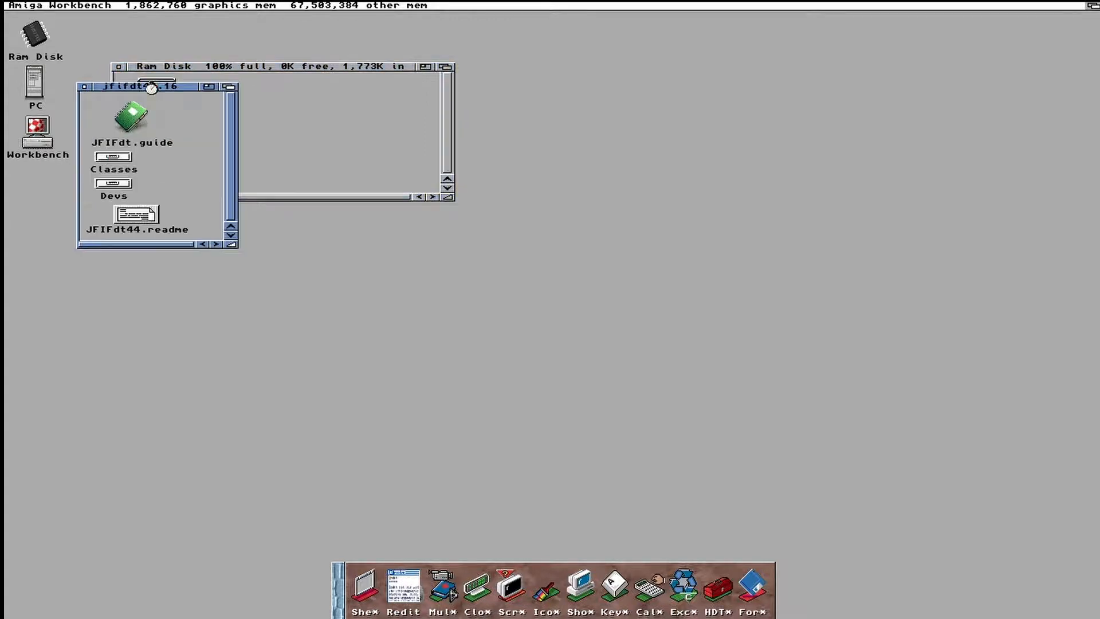
pyautogui.moveTo(156, 87); pyautogui.dragTo(129, 297)
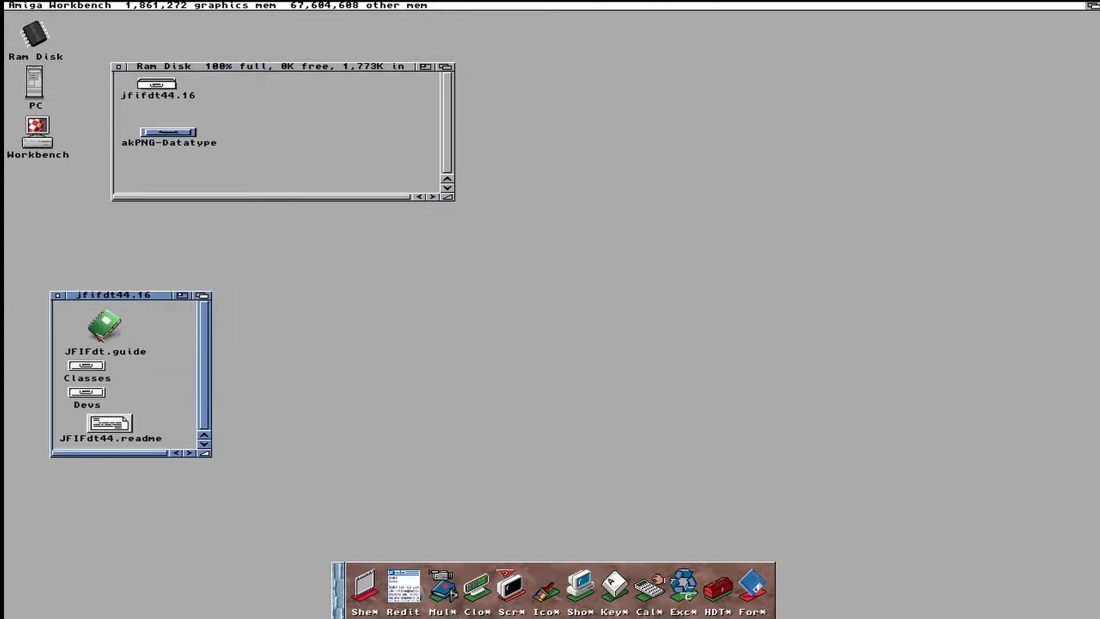
pyautogui.doubleClick(91, 367)
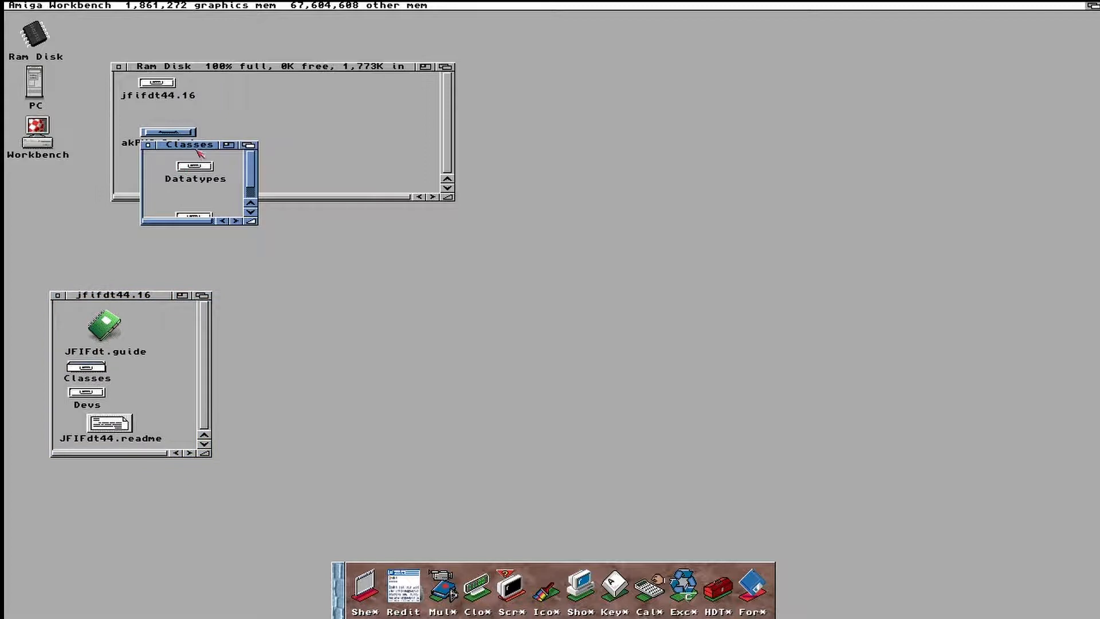
pyautogui.moveTo(199, 153); pyautogui.dragTo(127, 305)
pyautogui.doubleClick(122, 332)
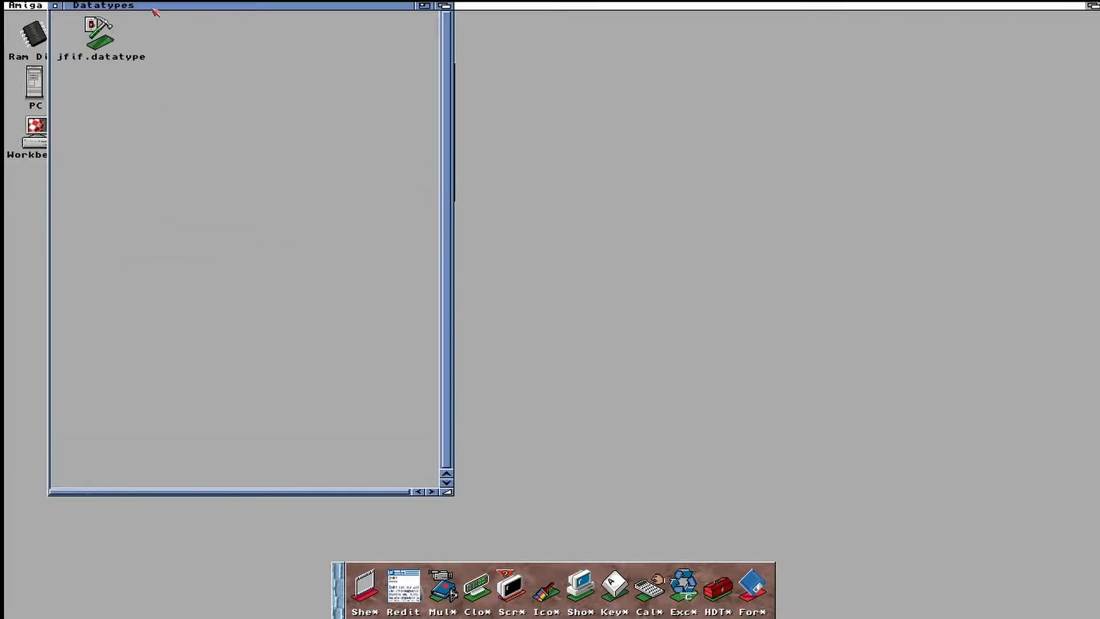
pyautogui.moveTo(153, 9); pyautogui.dragTo(178, 134)
# Copy jfif.datatype into the DataTypes drawer of Workbench's Classes drawer and close the Classes and DataTypes windows
pyautogui.doubleClick(35, 130)
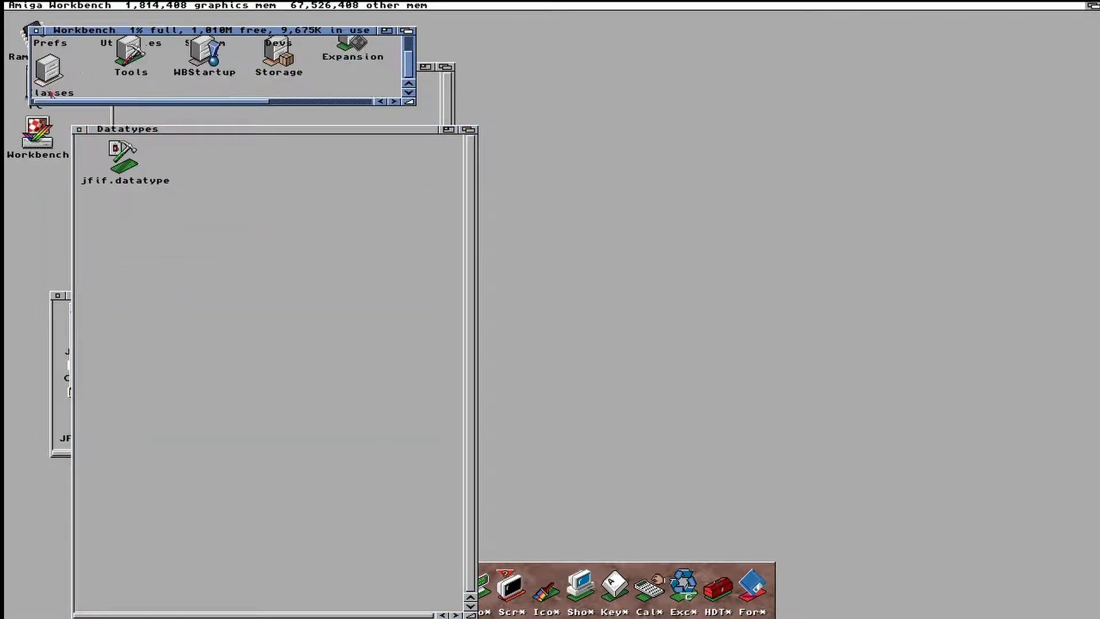
pyautogui.doubleClick(57, 75)
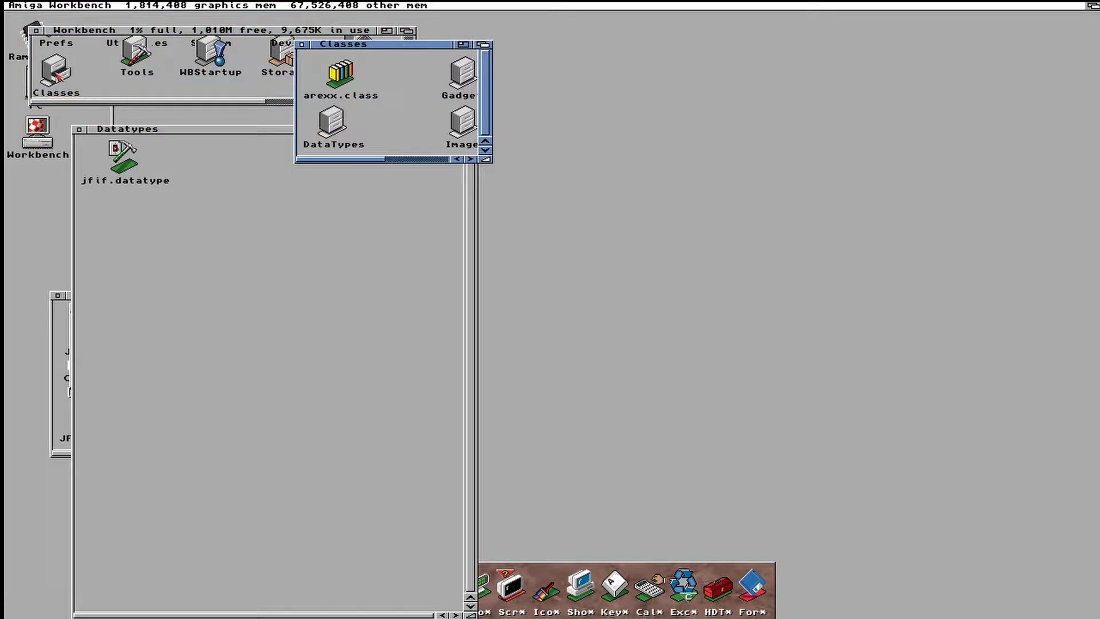
pyautogui.doubleClick(343, 125)
pyautogui.moveTo(106, 164); pyautogui.dragTo(259, 184)
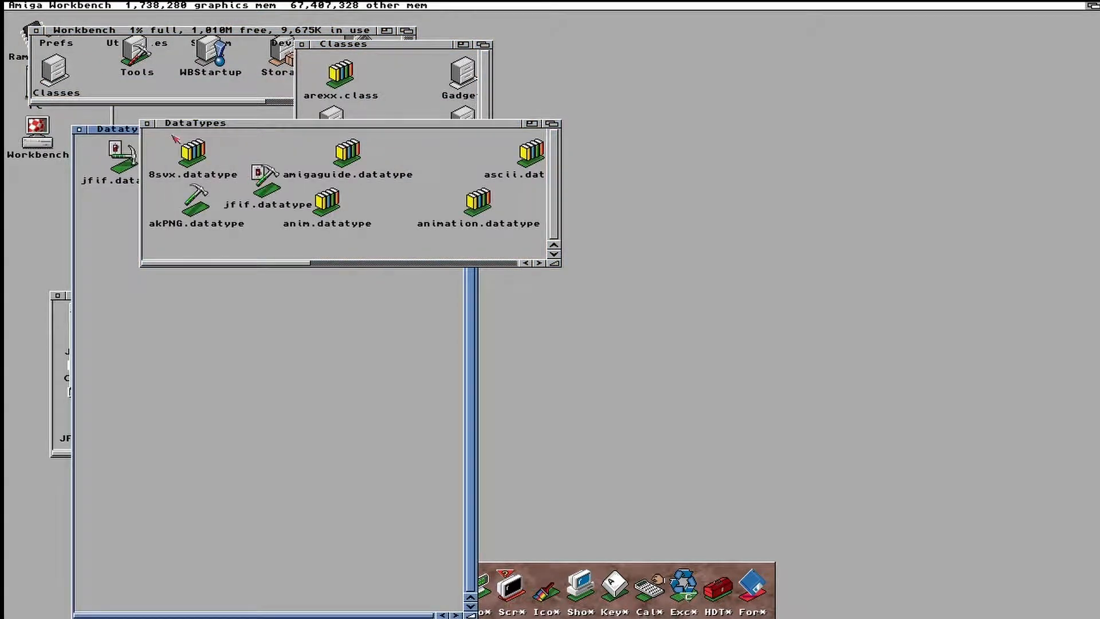
pyautogui.click(148, 123)
pyautogui.click(304, 45)
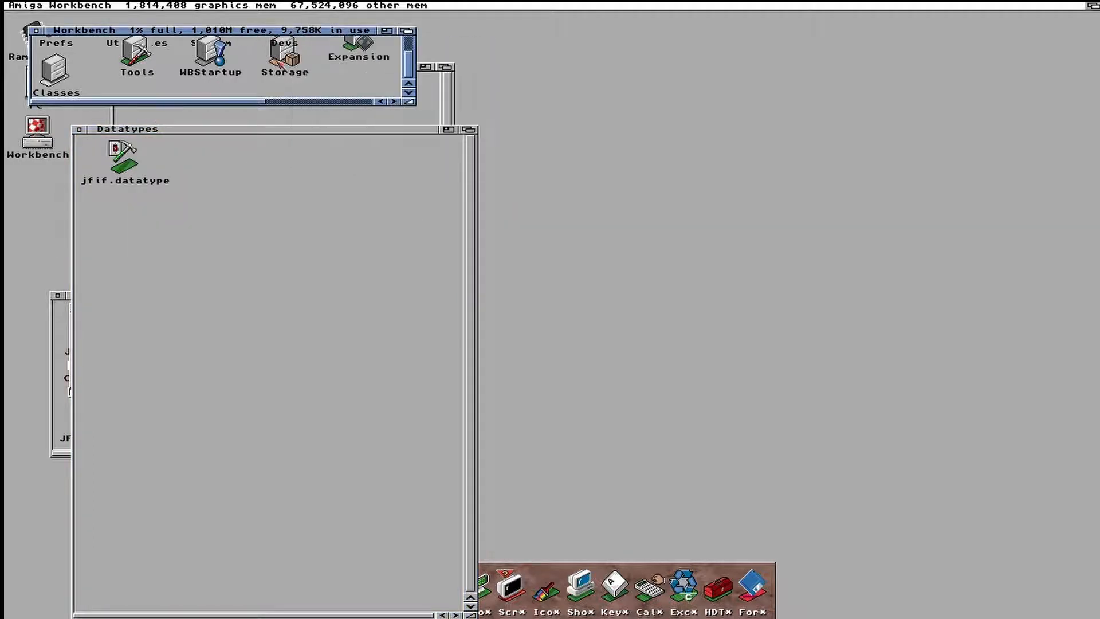
pyautogui.click(78, 130)
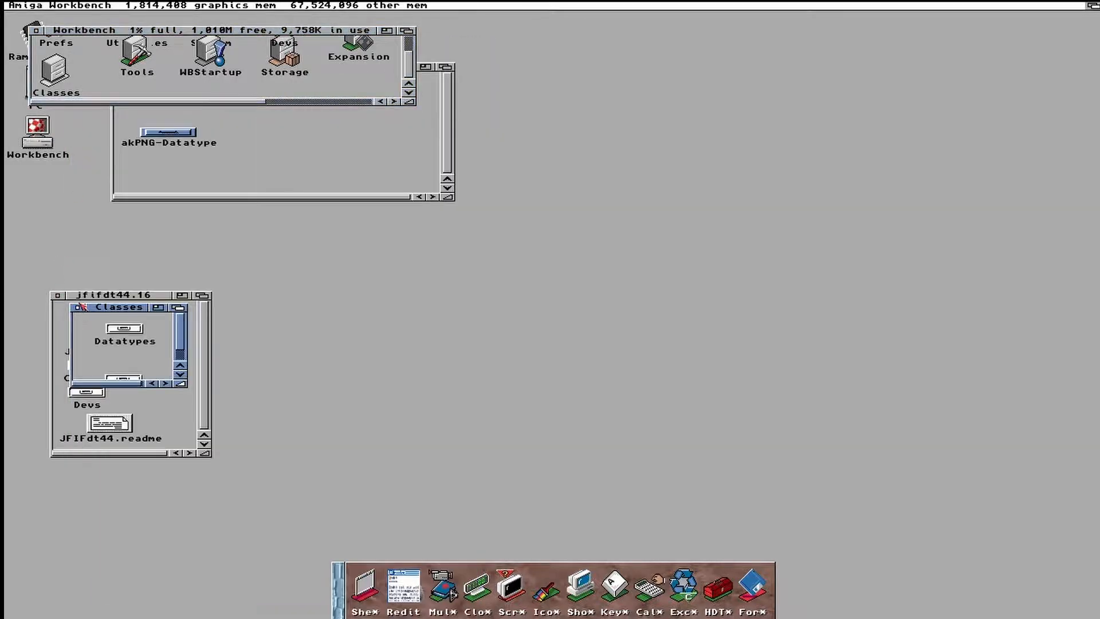
pyautogui.click(80, 306)
# Copy the JFIF descriptor from the Devs/Datatypes drawer of jfifdt44.16 into the DataTypes drawer of Workbench's Devs drawer
pyautogui.click(407, 44)
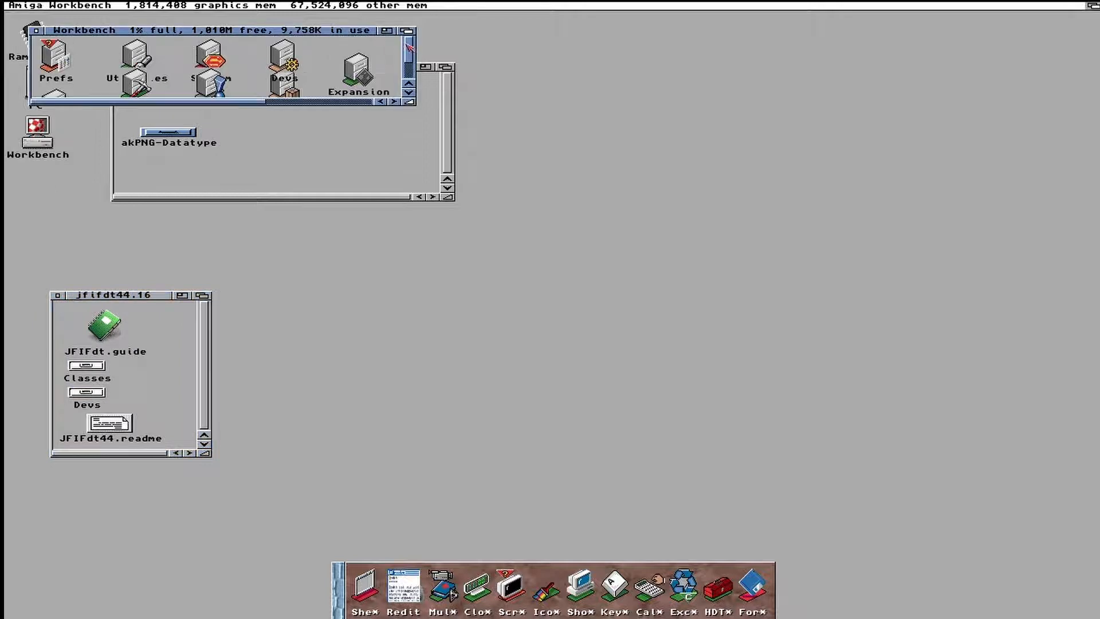
pyautogui.doubleClick(289, 61)
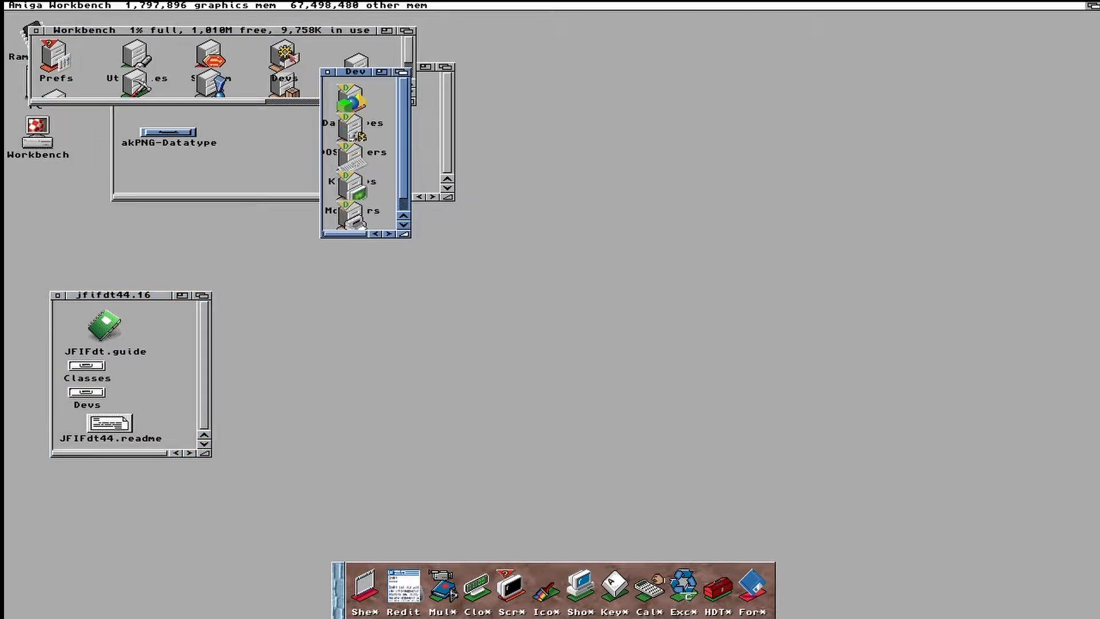
pyautogui.doubleClick(360, 93)
pyautogui.doubleClick(93, 397)
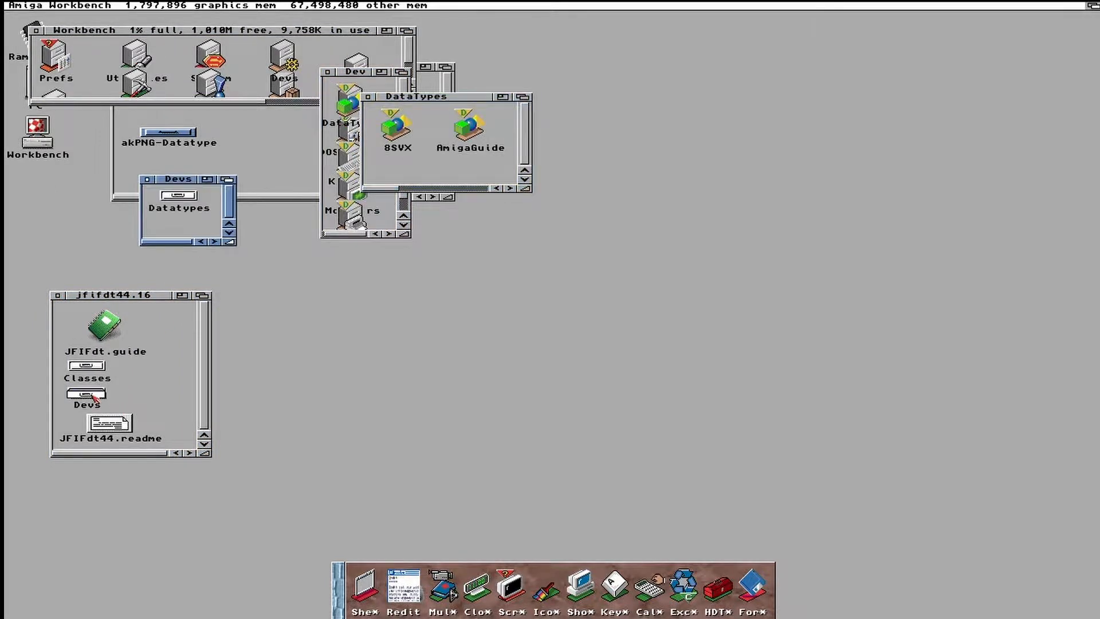
pyautogui.doubleClick(174, 197)
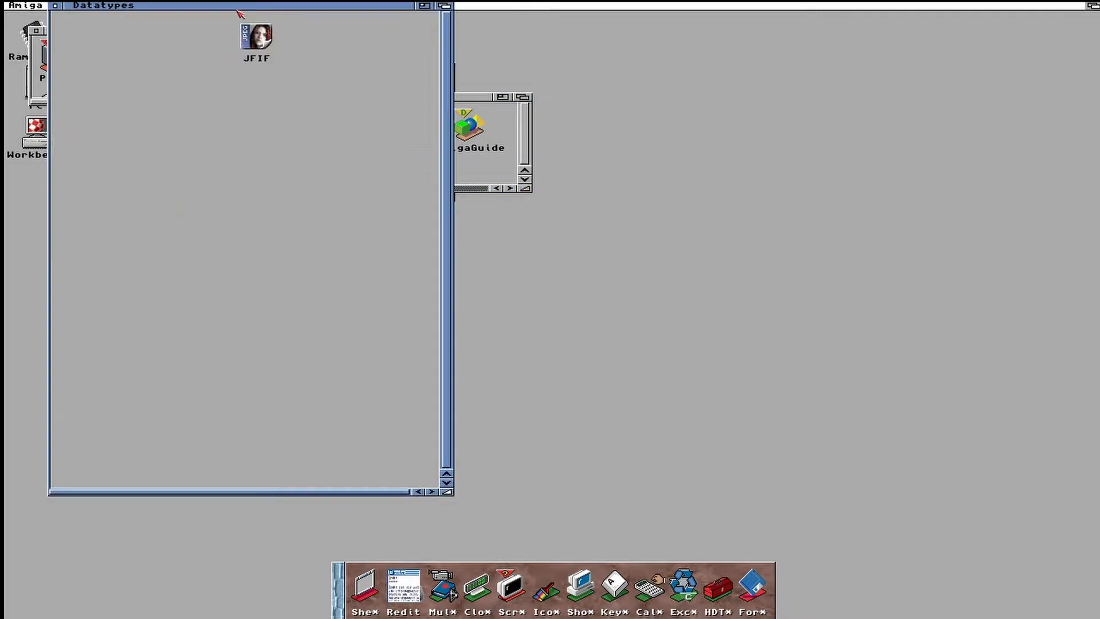
pyautogui.moveTo(232, 7); pyautogui.dragTo(189, 21)
pyautogui.click(216, 60)
pyautogui.moveTo(217, 60); pyautogui.dragTo(440, 139)
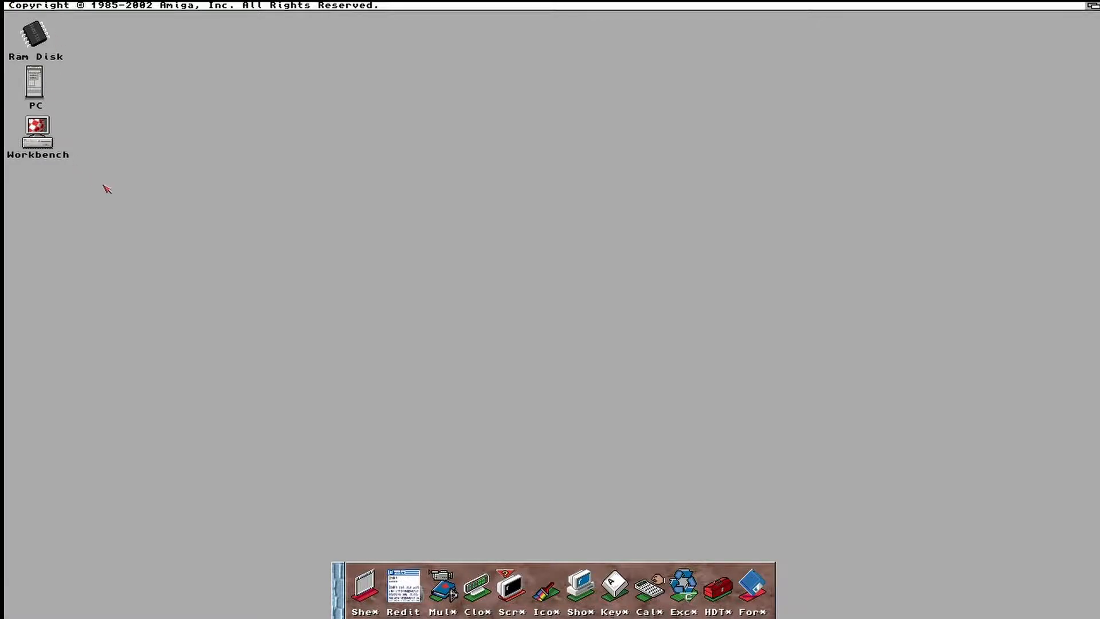
# Launch the project numbered 15 (xad) from the 3.1 Installers drawer on the PC volume
pyautogui.doubleClick(33, 102)
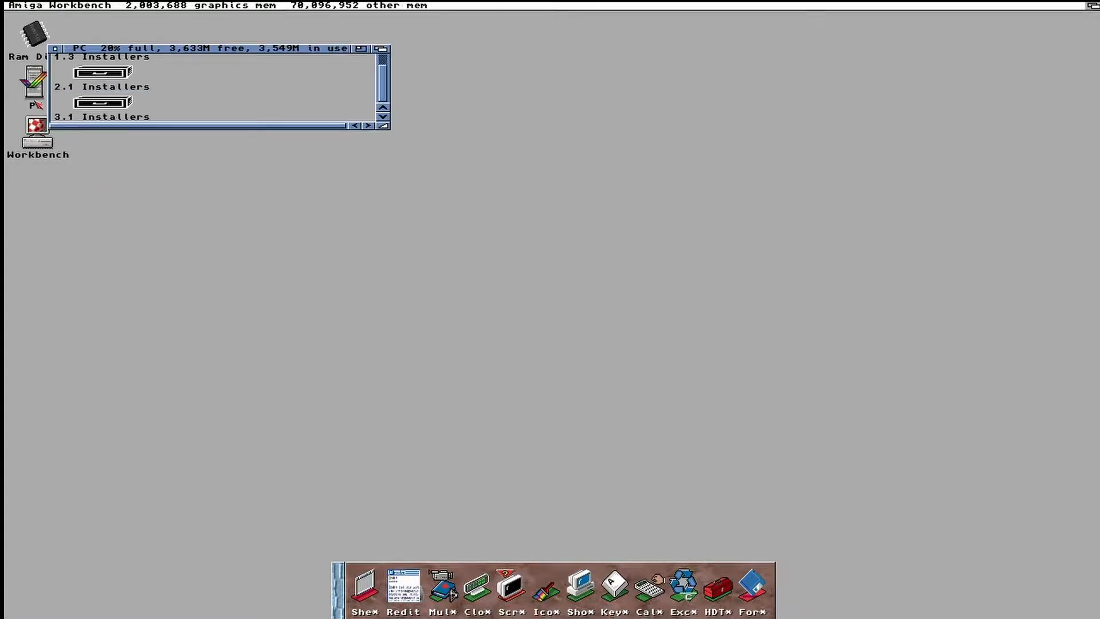
pyautogui.doubleClick(127, 118)
pyautogui.click(326, 126)
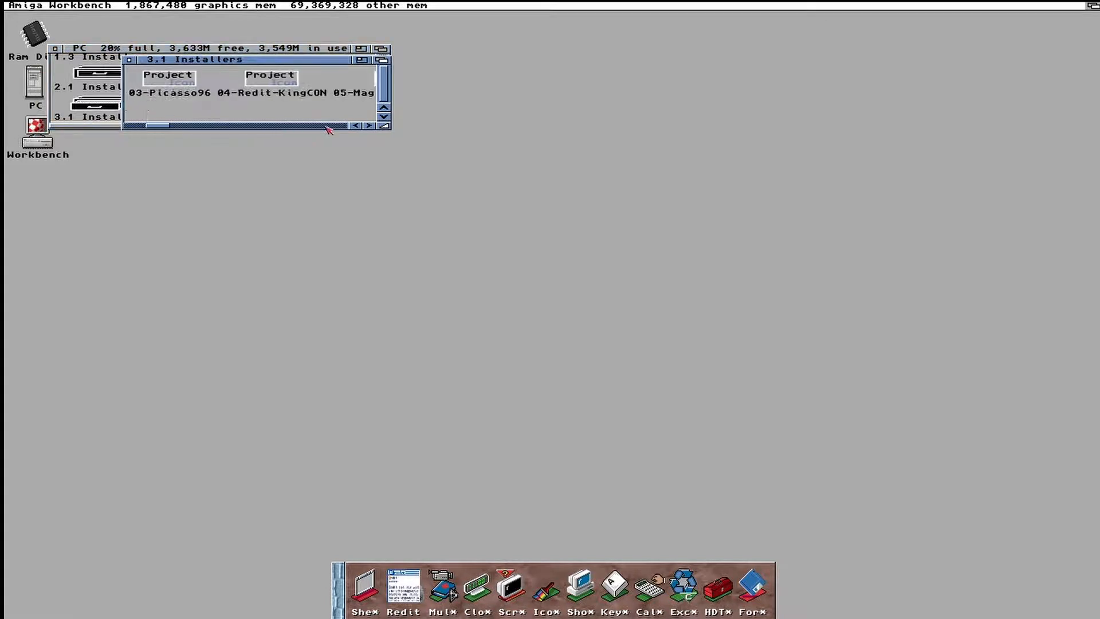
pyautogui.click(326, 126)
pyautogui.click(326, 126)
pyautogui.click(326, 126)
pyautogui.click(327, 126)
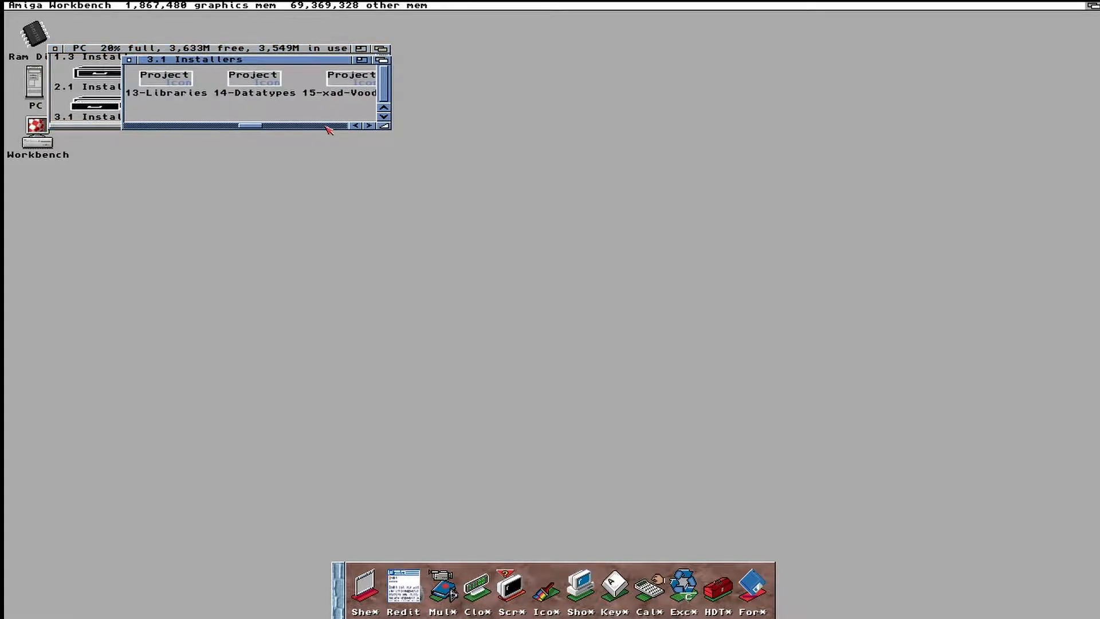
pyautogui.doubleClick(336, 81)
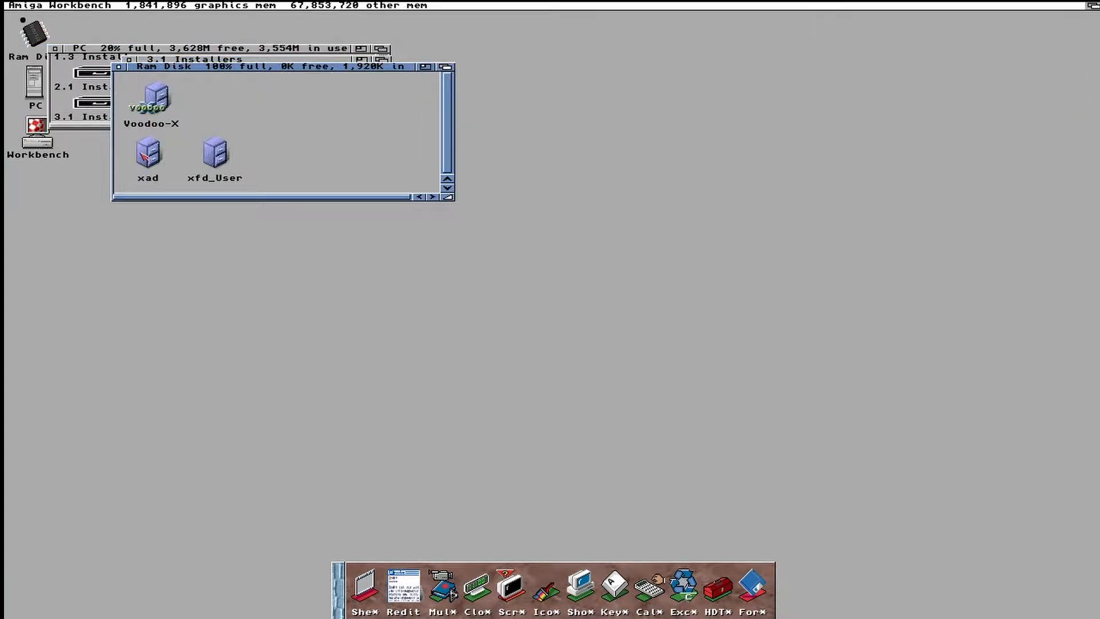
# Start the installer from the xad drawer in the Ram Disk in Intermediate User mode and accept the installation options
pyautogui.doubleClick(144, 154)
pyautogui.doubleClick(49, 95)
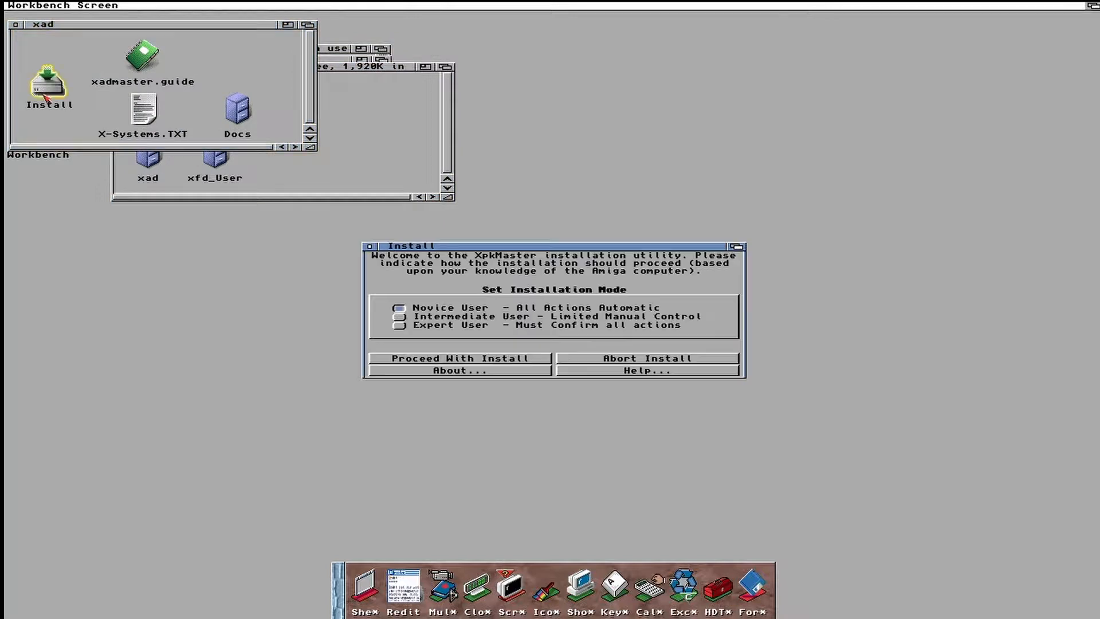
pyautogui.click(400, 316)
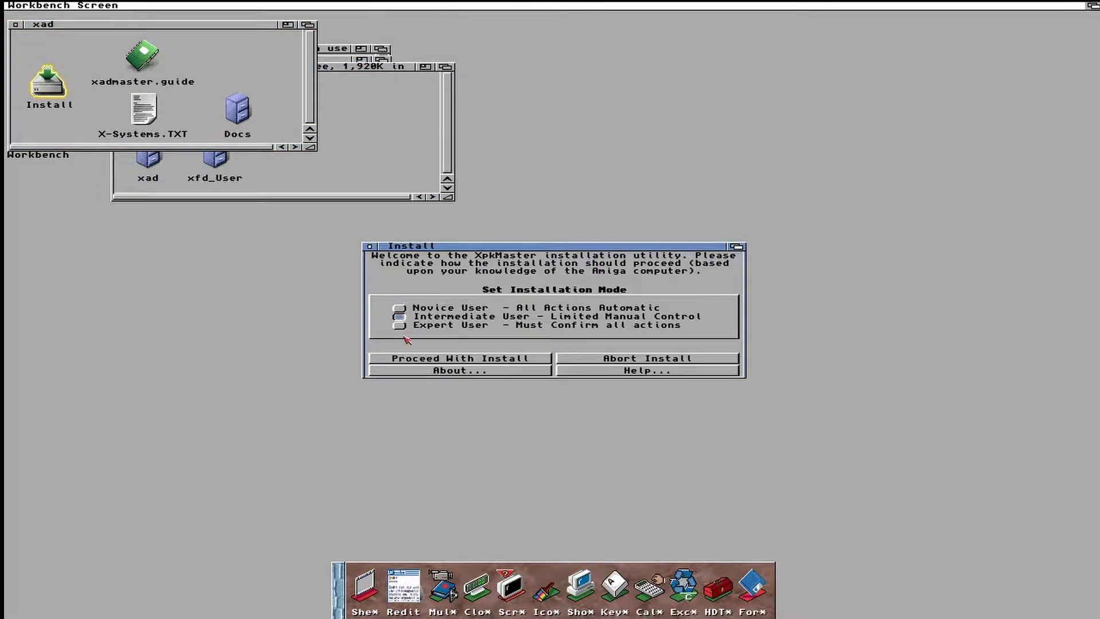
pyautogui.click(429, 358)
pyautogui.click(428, 358)
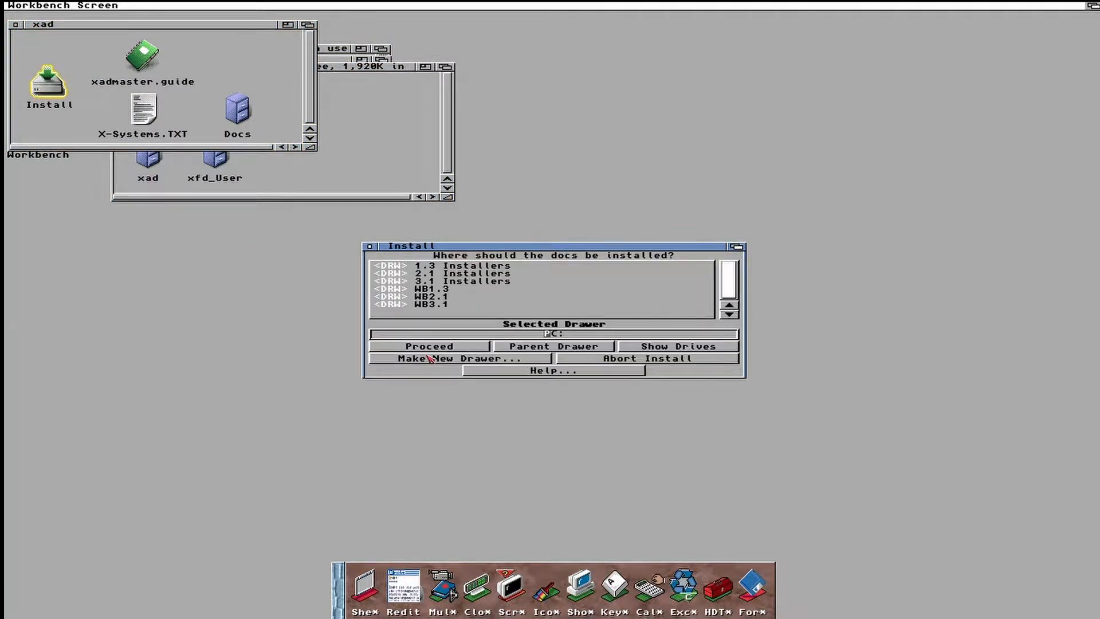
# Choose HELP: as the destination for the xad documentation
pyautogui.click(632, 350)
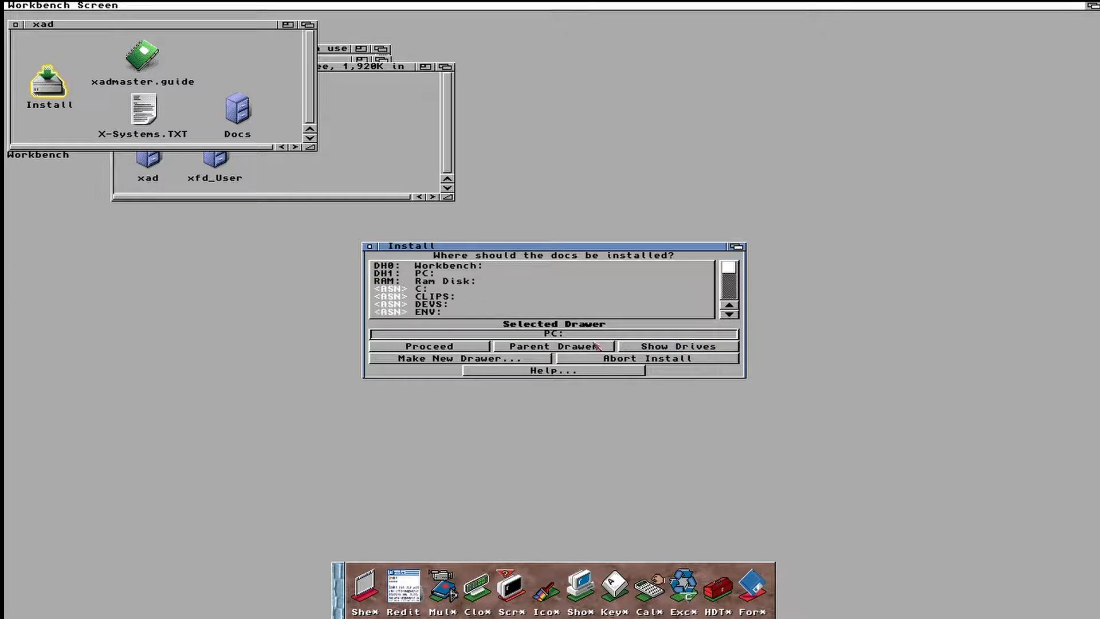
pyautogui.click(726, 297)
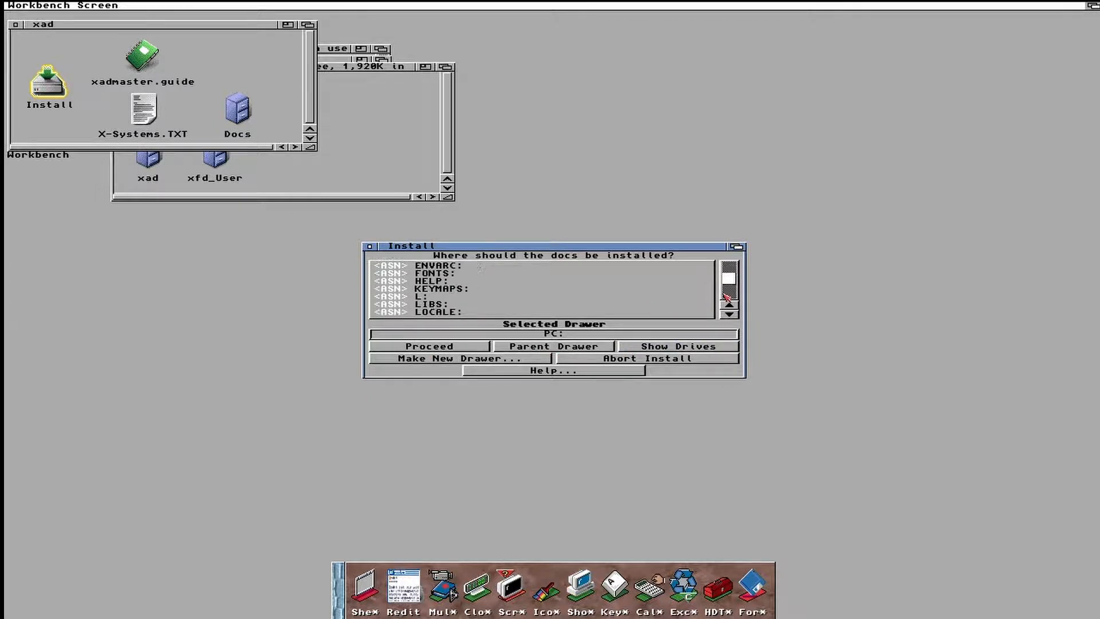
pyautogui.doubleClick(436, 281)
pyautogui.click(450, 347)
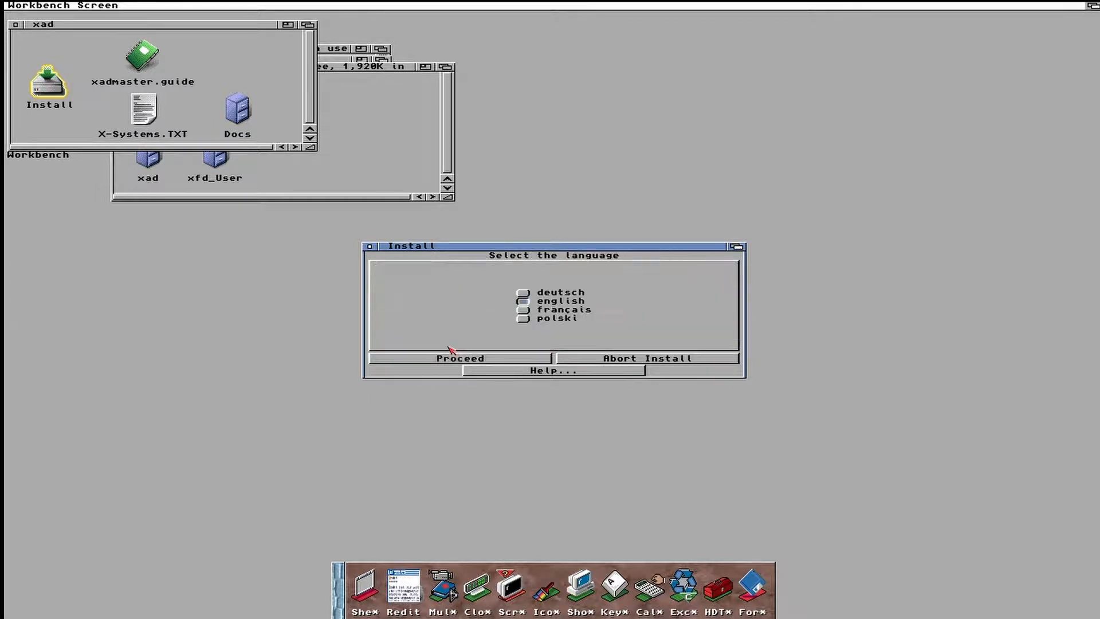
# Accept English as the language, finish the xad installation and close the xad drawer
pyautogui.click(455, 360)
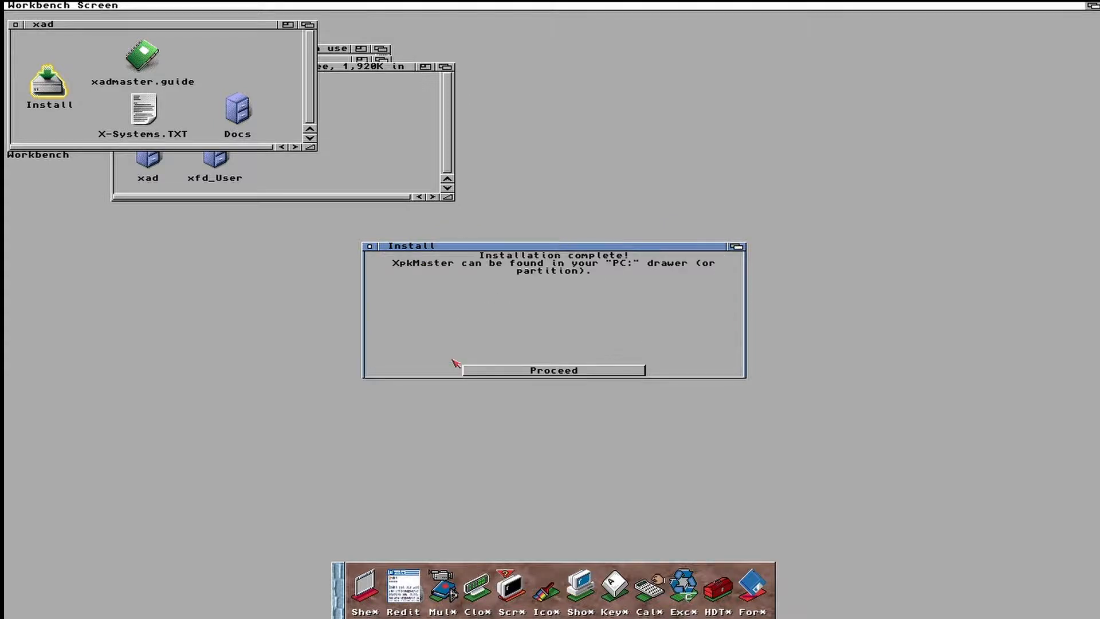
pyautogui.click(495, 373)
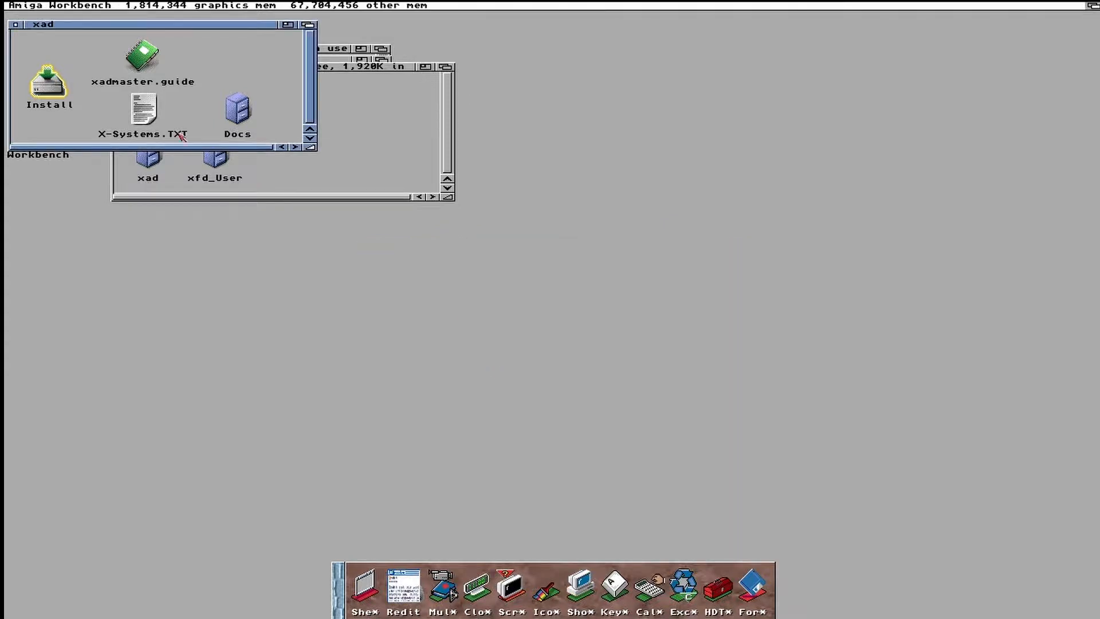
pyautogui.click(20, 25)
# Run the xfdmaster installer from the xfd_User drawer in Intermediate User mode, installing for real with no log
pyautogui.doubleClick(211, 156)
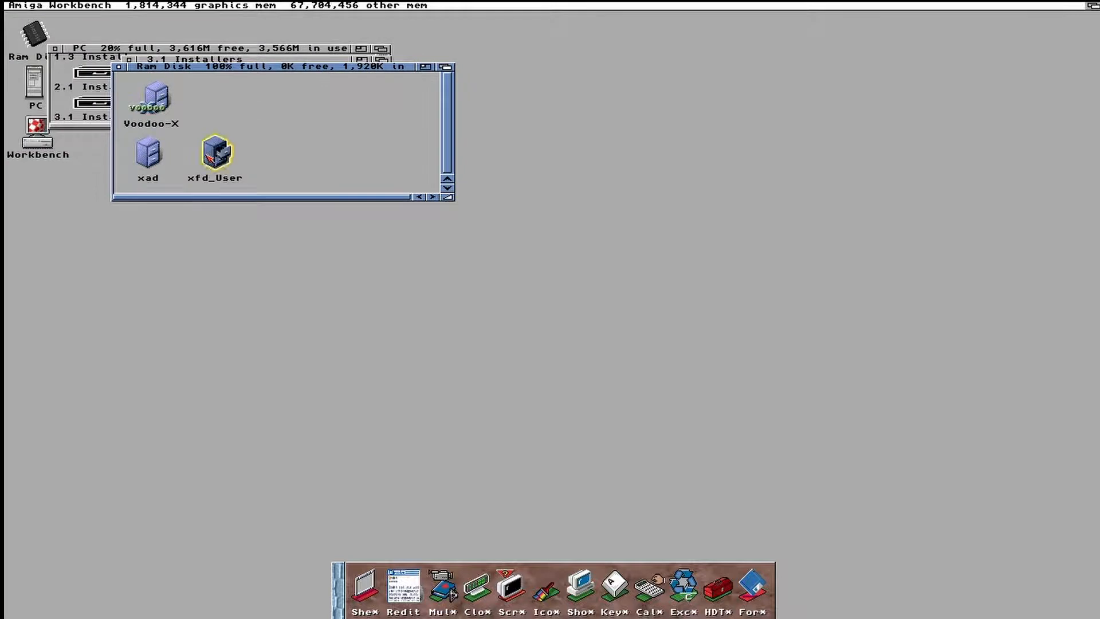
pyautogui.doubleClick(104, 84)
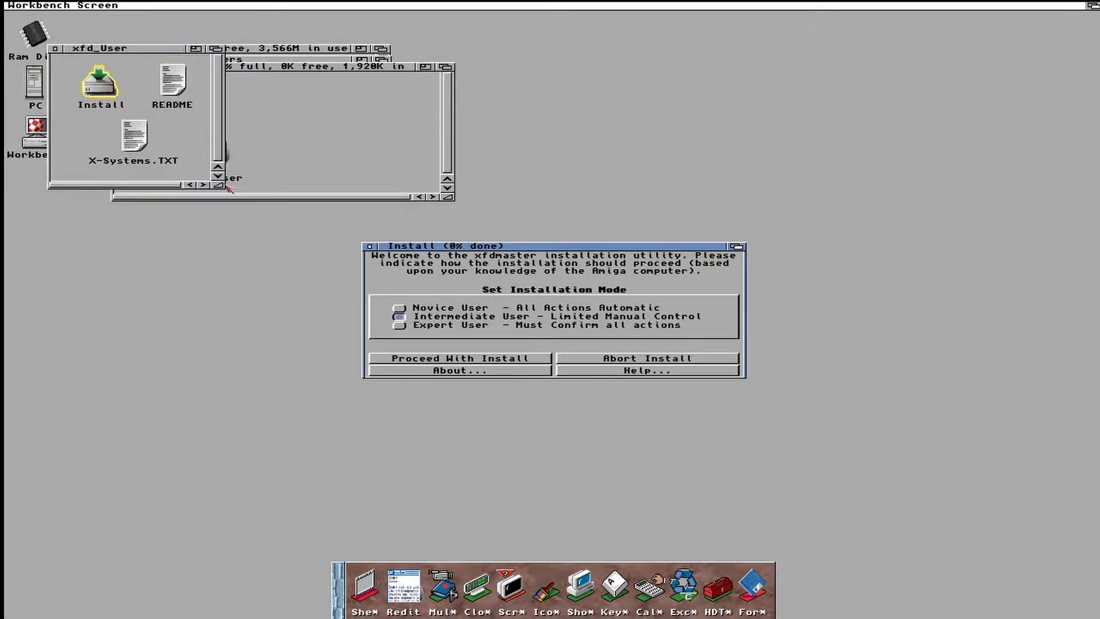
pyautogui.click(429, 358)
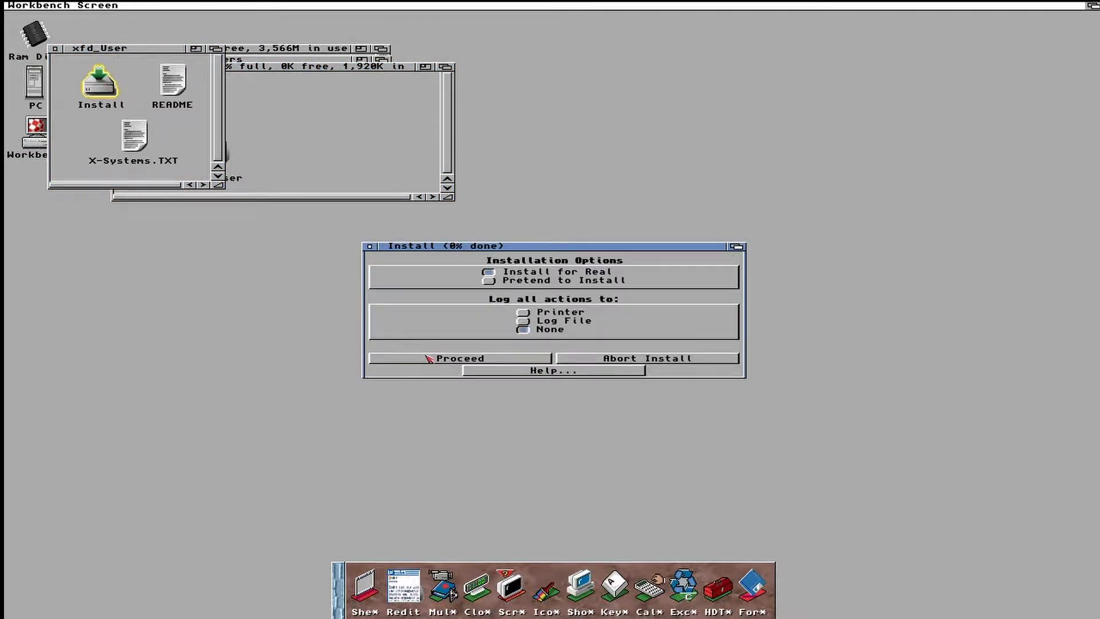
pyautogui.click(430, 358)
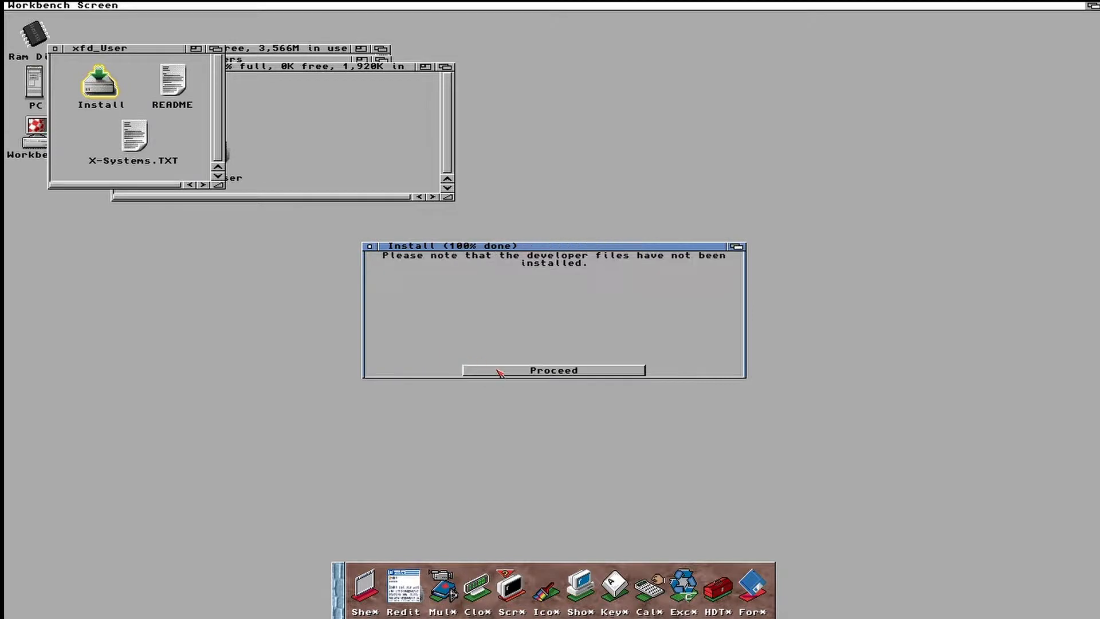
pyautogui.click(506, 372)
pyautogui.click(505, 373)
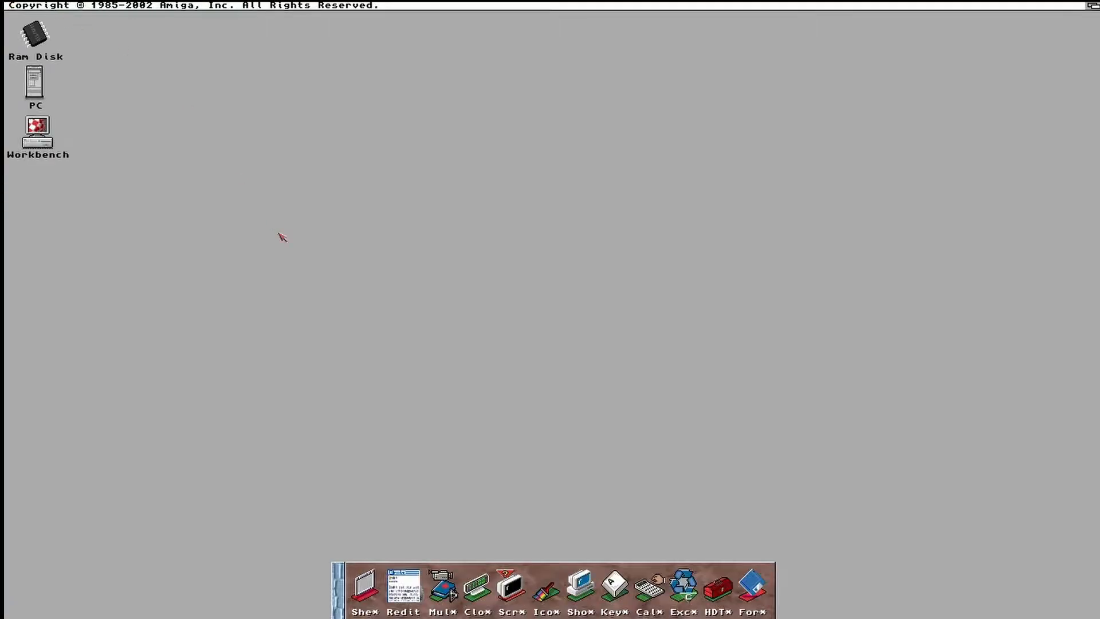
# Add Voodoo-X from the Workbench:Utilities drawer to the WBDock and save the dock configuration
pyautogui.click(338, 598)
pyautogui.rightClick(52, 6)
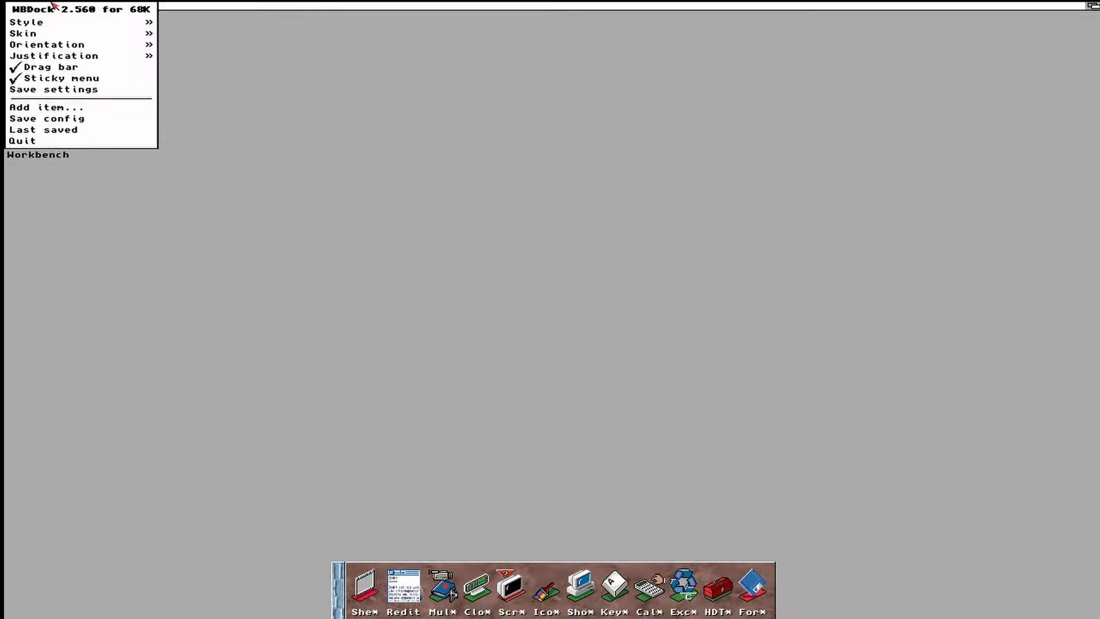
pyautogui.click(51, 107)
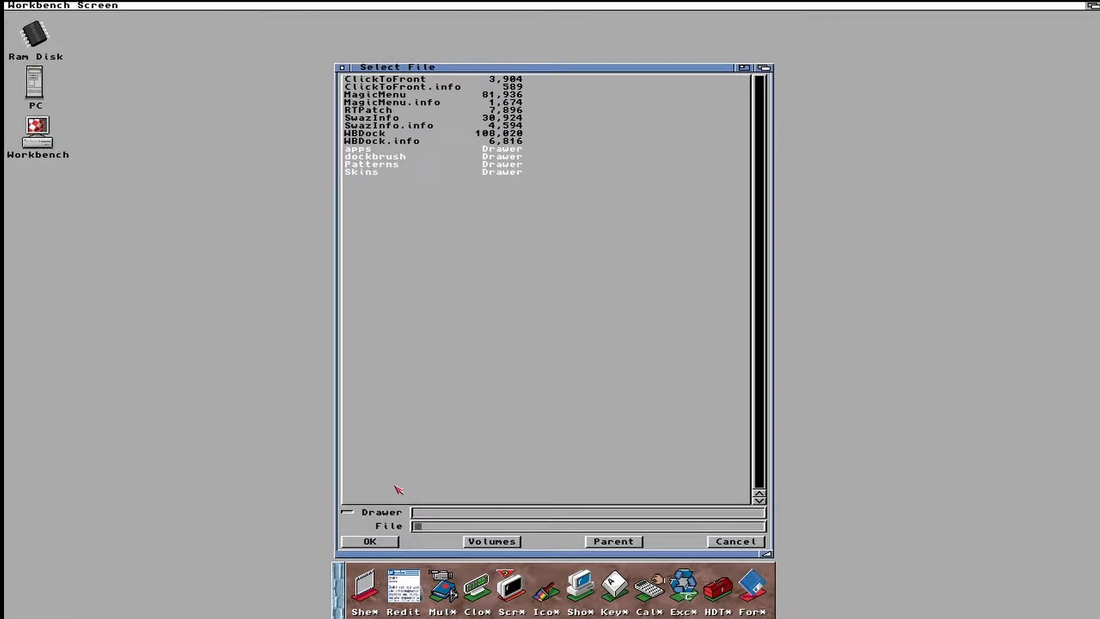
pyautogui.click(486, 544)
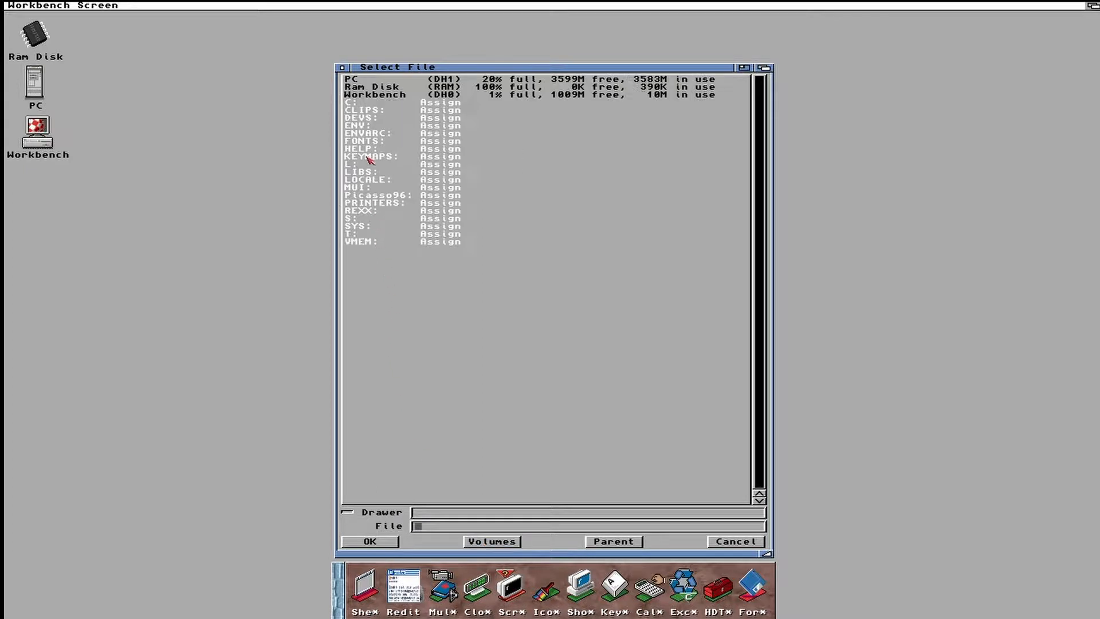
pyautogui.click(360, 96)
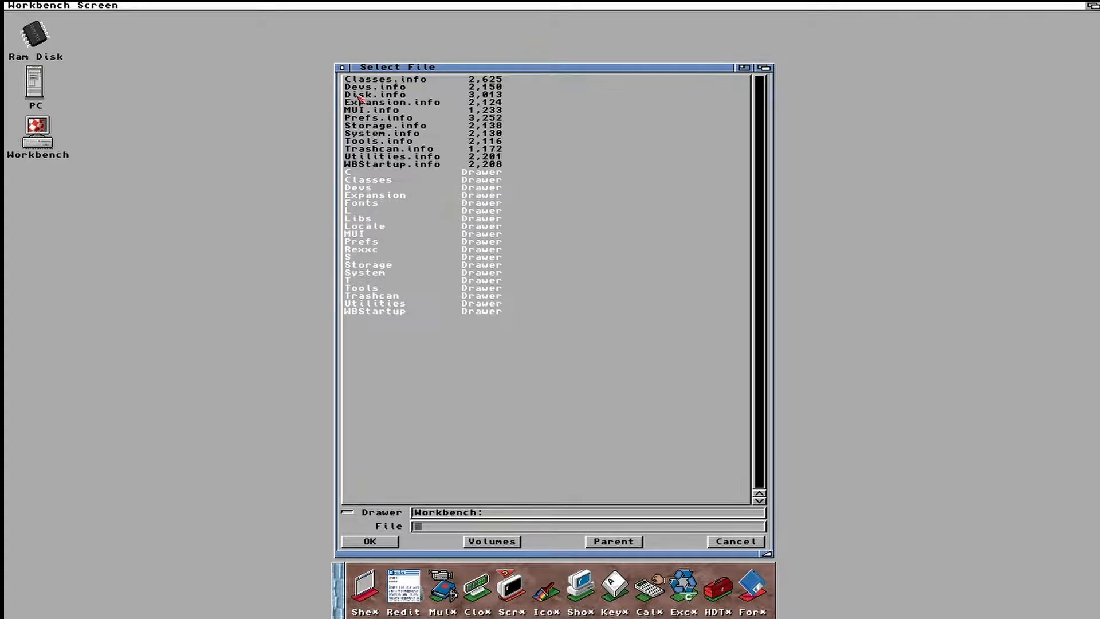
pyautogui.click(369, 304)
pyautogui.click(372, 210)
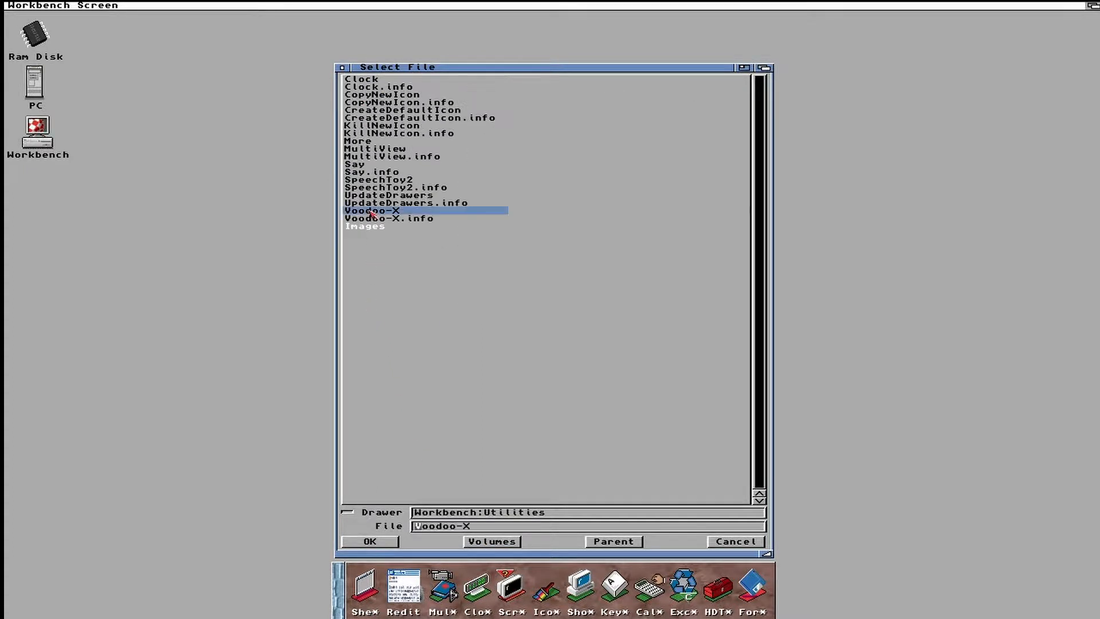
pyautogui.click(364, 544)
pyautogui.rightClick(30, 4)
pyautogui.click(48, 118)
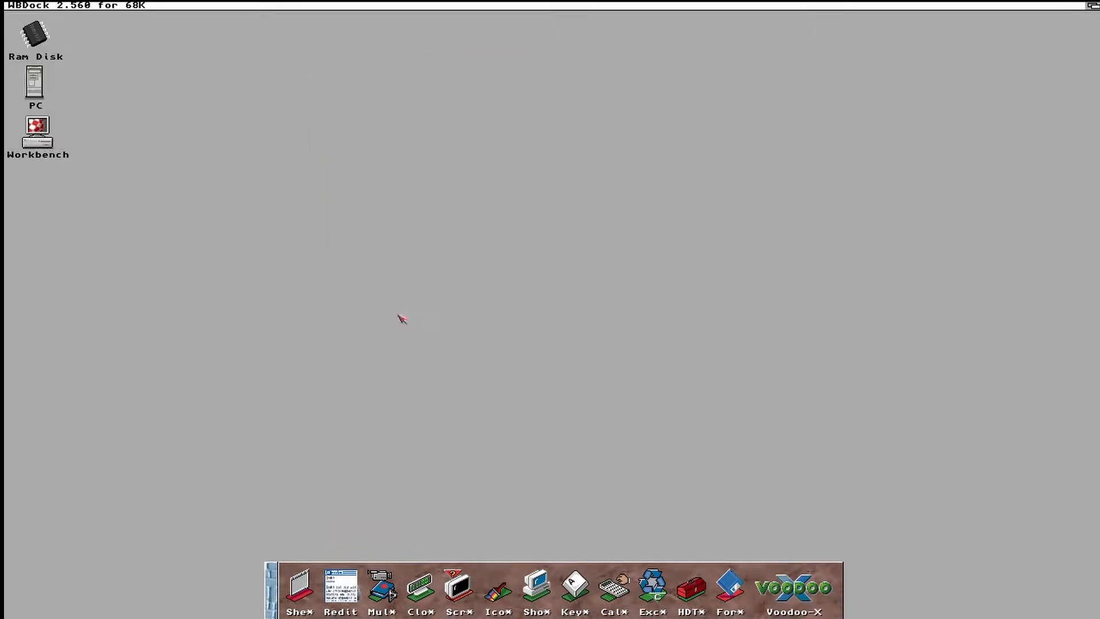
# Launch Voodoo-X from the dock, save its settings with the default values and quit it
pyautogui.click(400, 317)
pyautogui.click(795, 594)
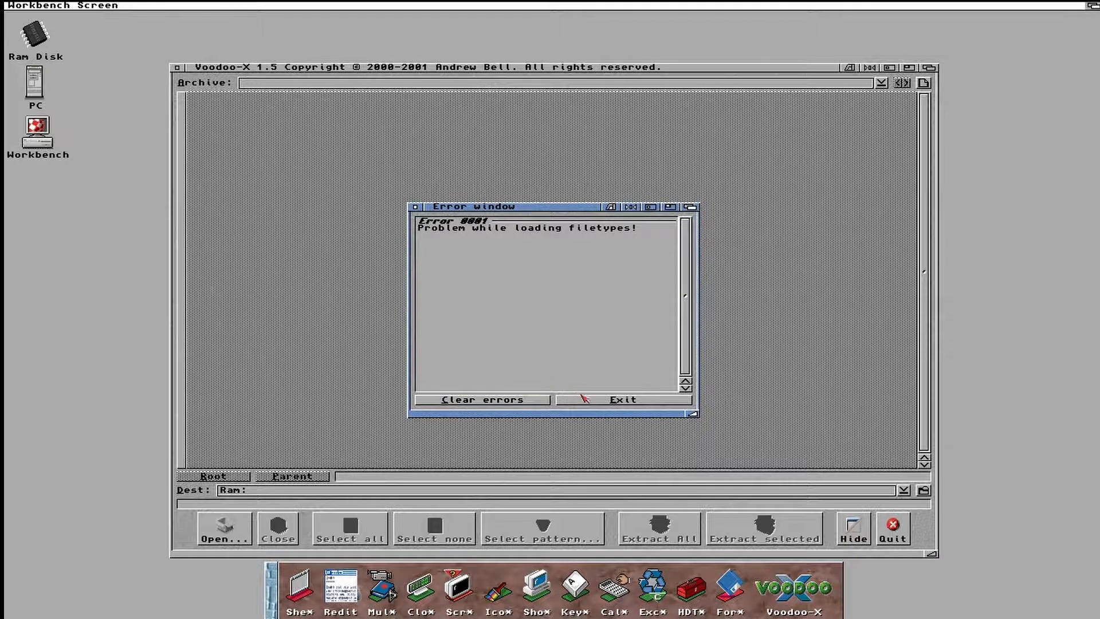
pyautogui.click(580, 397)
pyautogui.rightClick(198, 6)
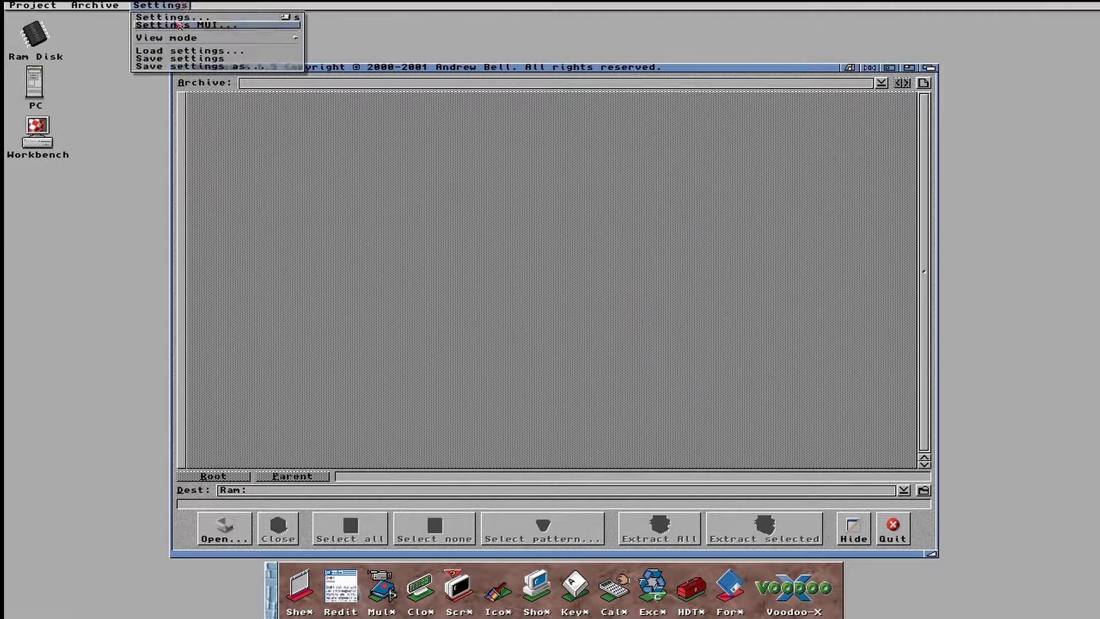
pyautogui.click(183, 20)
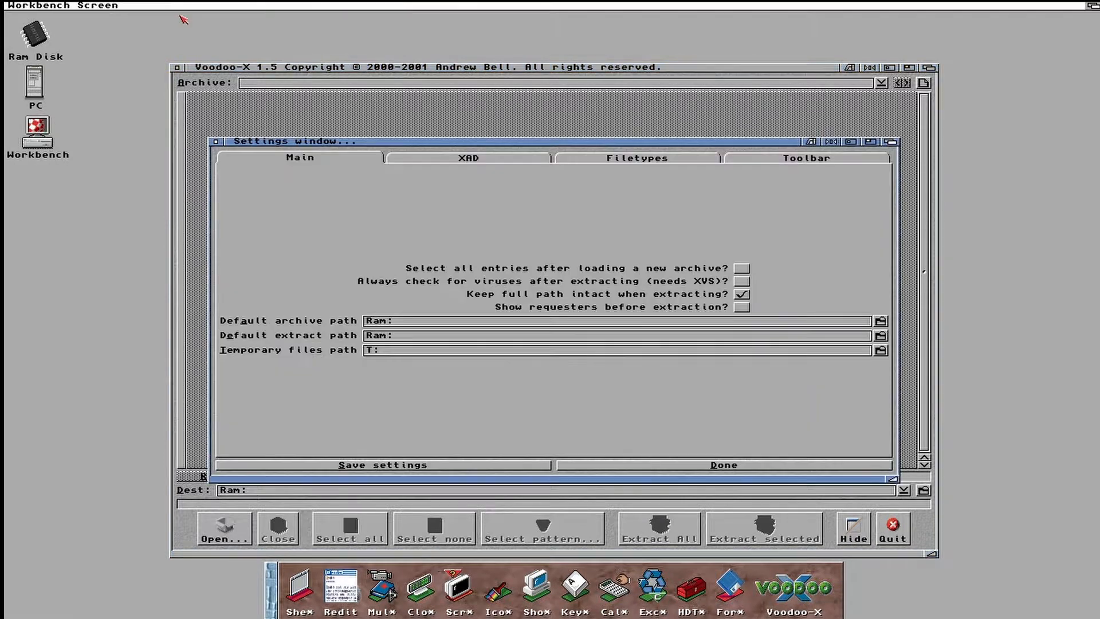
pyautogui.click(386, 465)
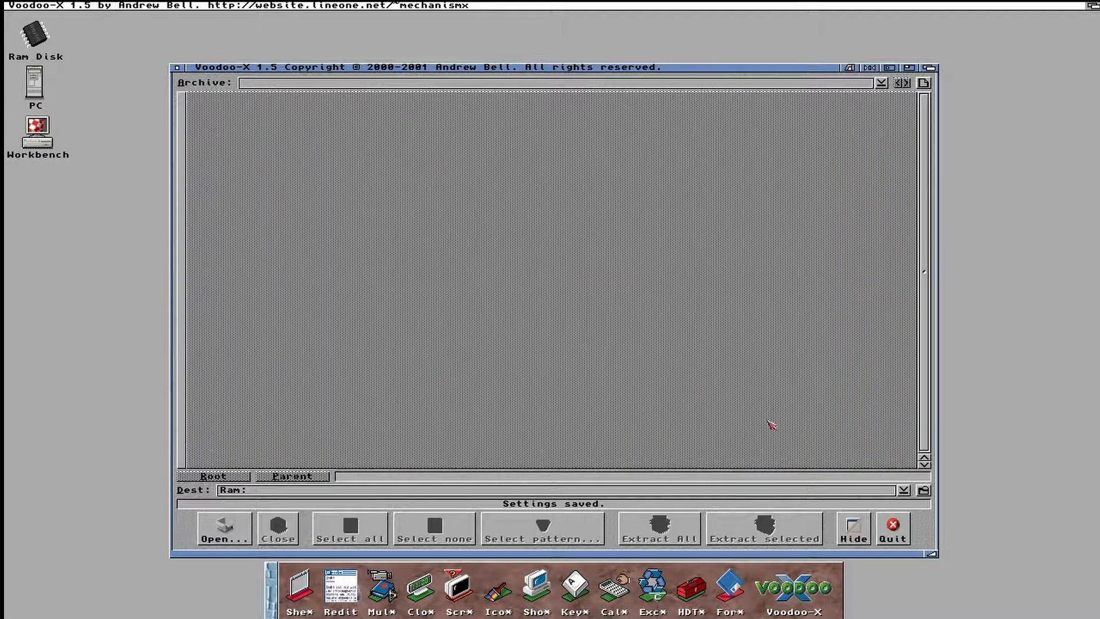
pyautogui.click(892, 526)
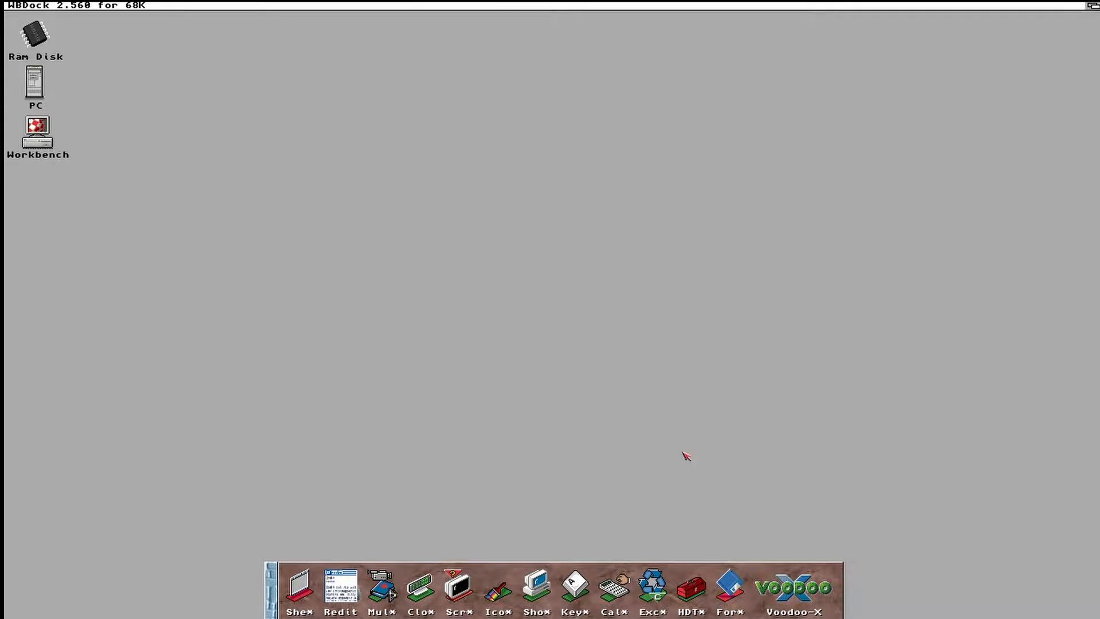
# Run the 16-VisualPrefs script from the 3.1 Installers drawer on PC to extract the VisualPrefs files
pyautogui.doubleClick(46, 100)
pyautogui.doubleClick(114, 106)
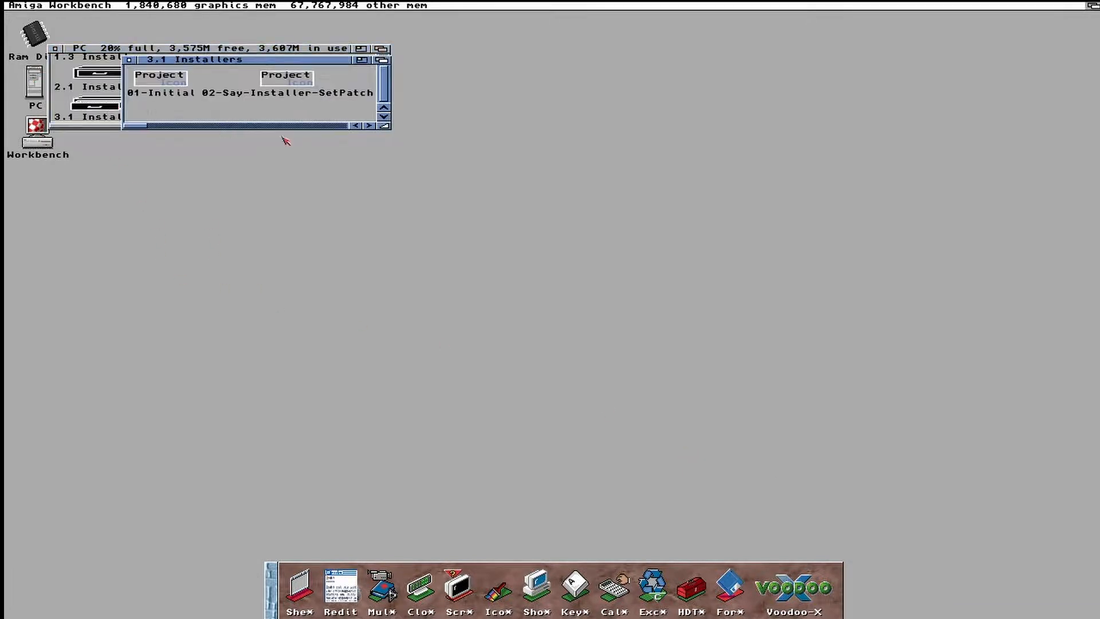
pyautogui.moveTo(330, 125); pyautogui.dragTo(330, 126)
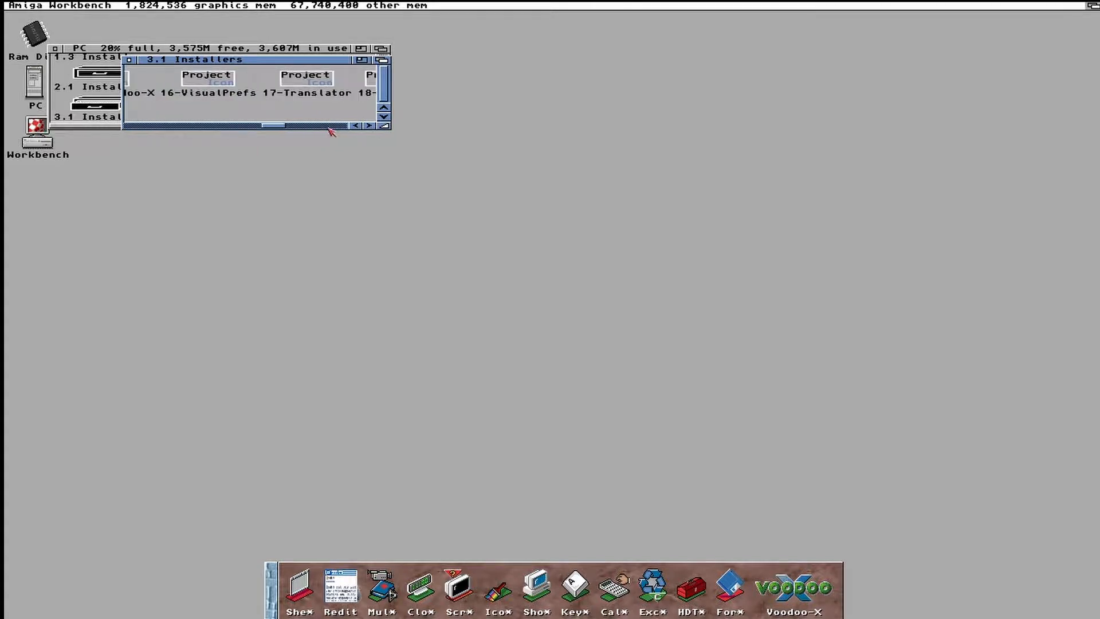
pyautogui.doubleClick(199, 76)
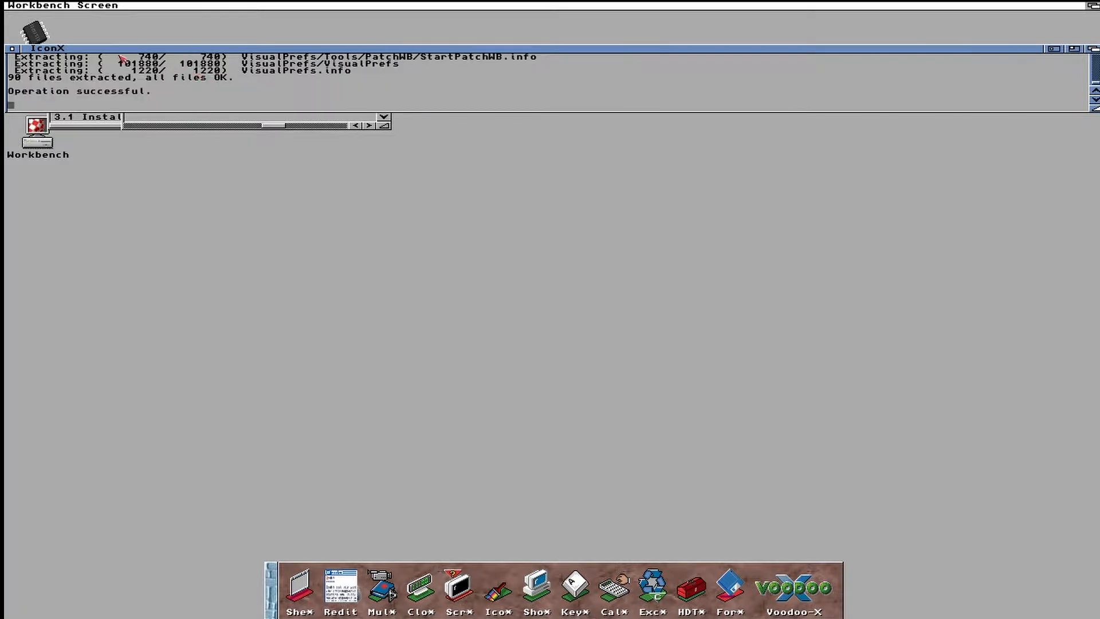
# Start the VisualPrefs installer from its drawer in the Ram Disk, installing for real with no log
pyautogui.doubleClick(40, 31)
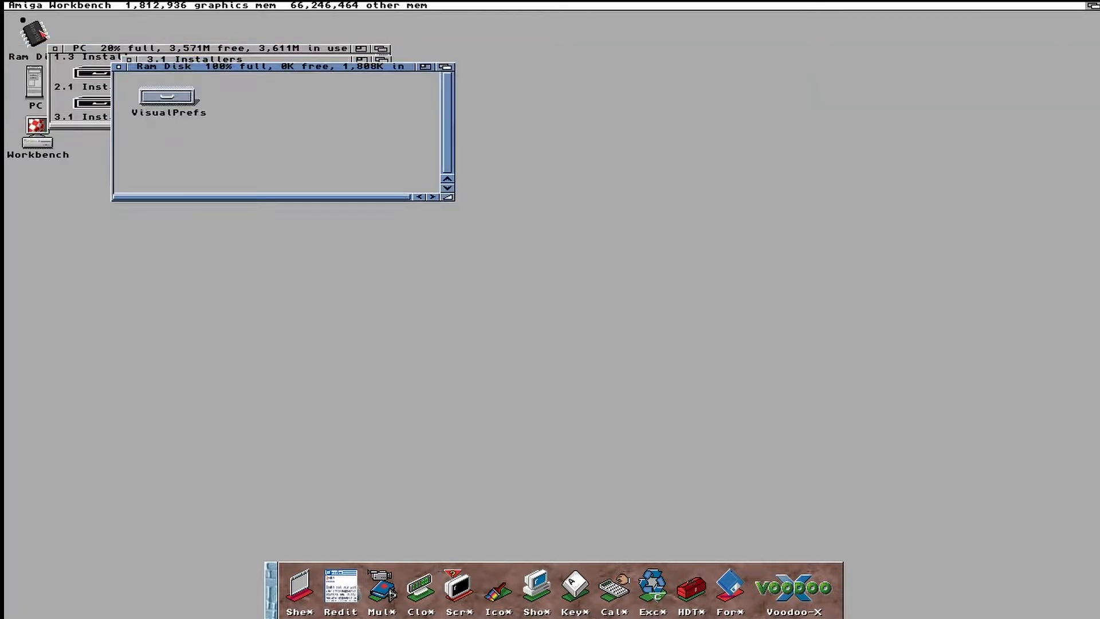
pyautogui.doubleClick(167, 99)
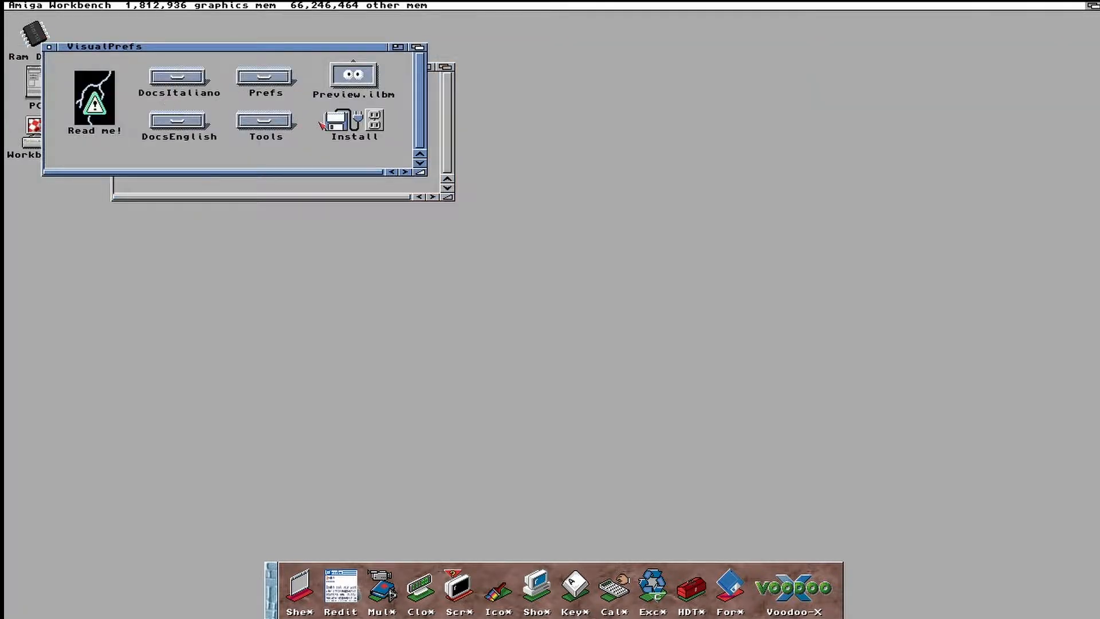
pyautogui.doubleClick(347, 123)
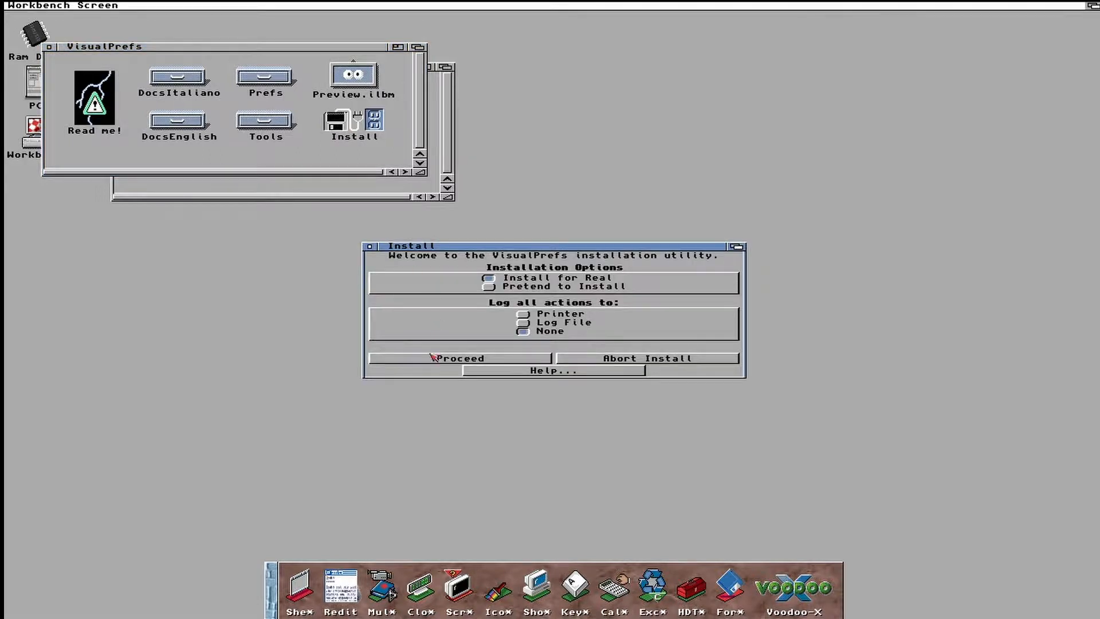
pyautogui.click(433, 358)
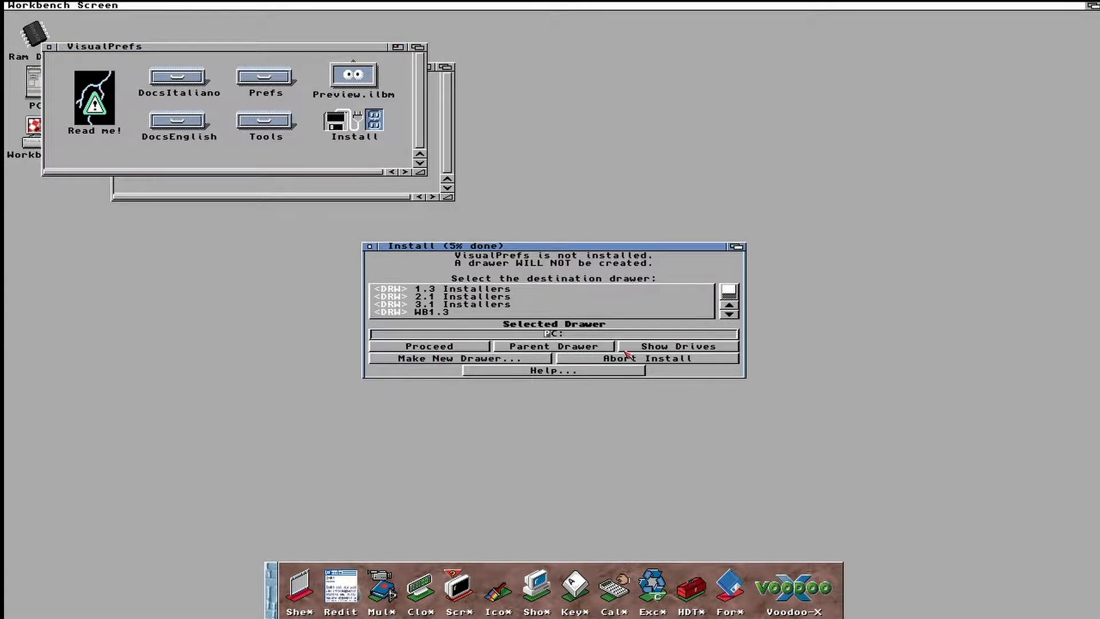
# Choose Workbench:Prefs as the destination drawer for VisualPrefs
pyautogui.click(650, 347)
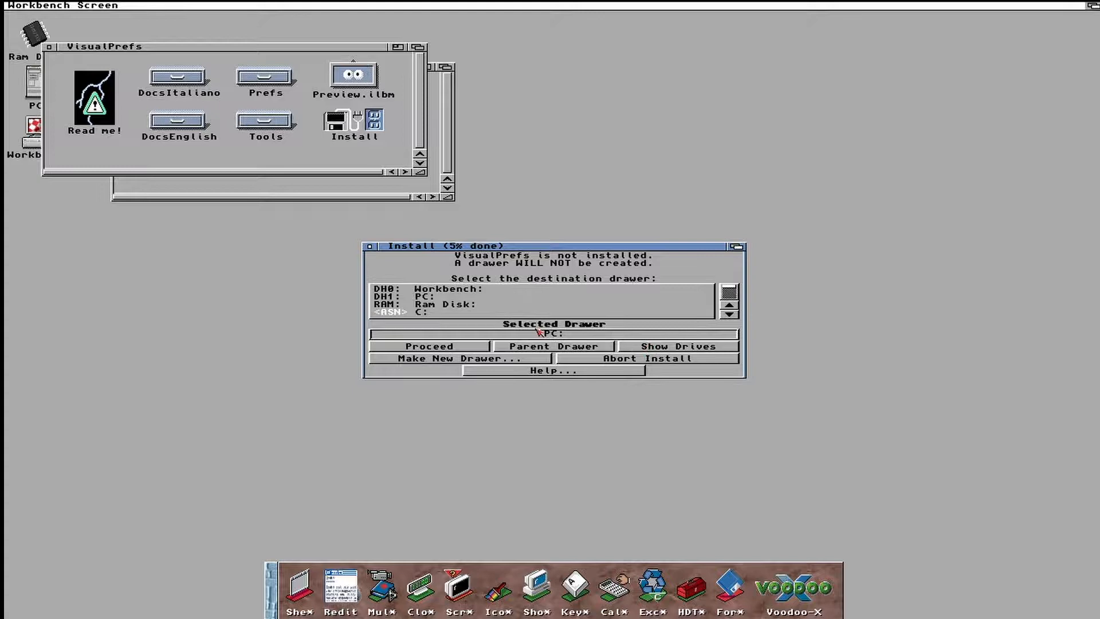
pyautogui.click(456, 292)
pyautogui.click(737, 298)
pyautogui.click(734, 296)
pyautogui.moveTo(729, 294); pyautogui.dragTo(729, 289)
pyautogui.click(726, 288)
pyautogui.click(435, 304)
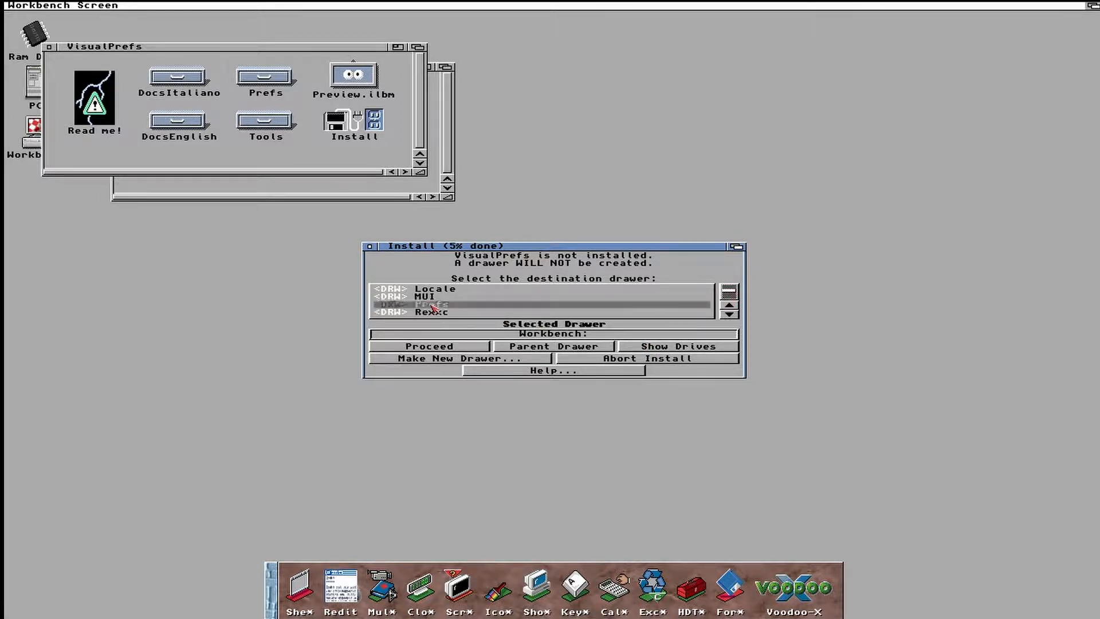
pyautogui.click(441, 346)
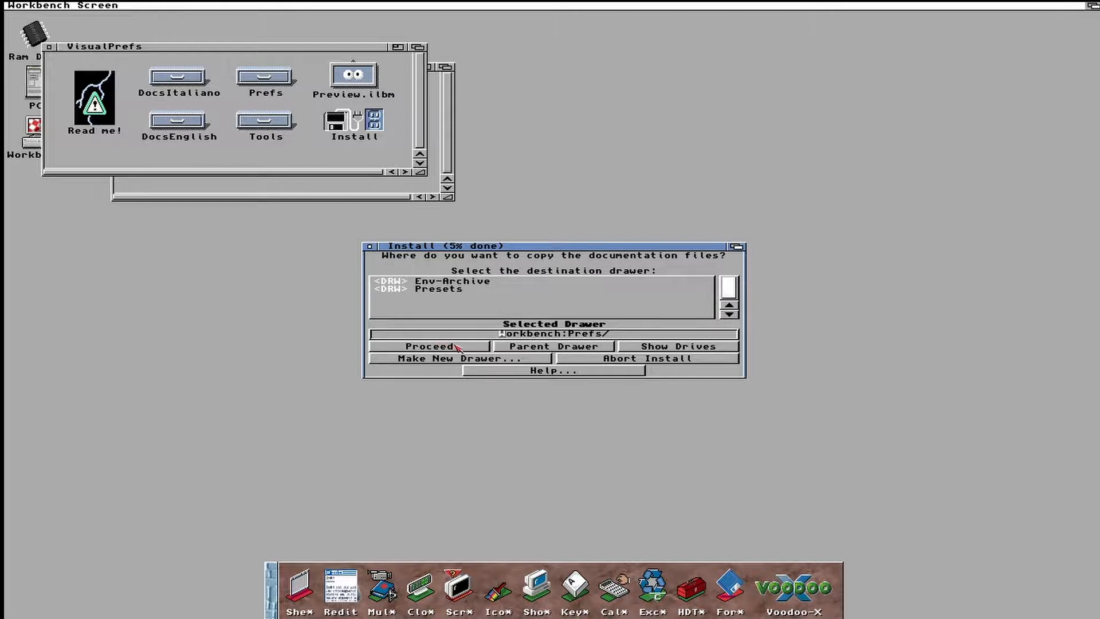
# Choose HELP: as the destination for the VisualPrefs documentation files
pyautogui.click(641, 348)
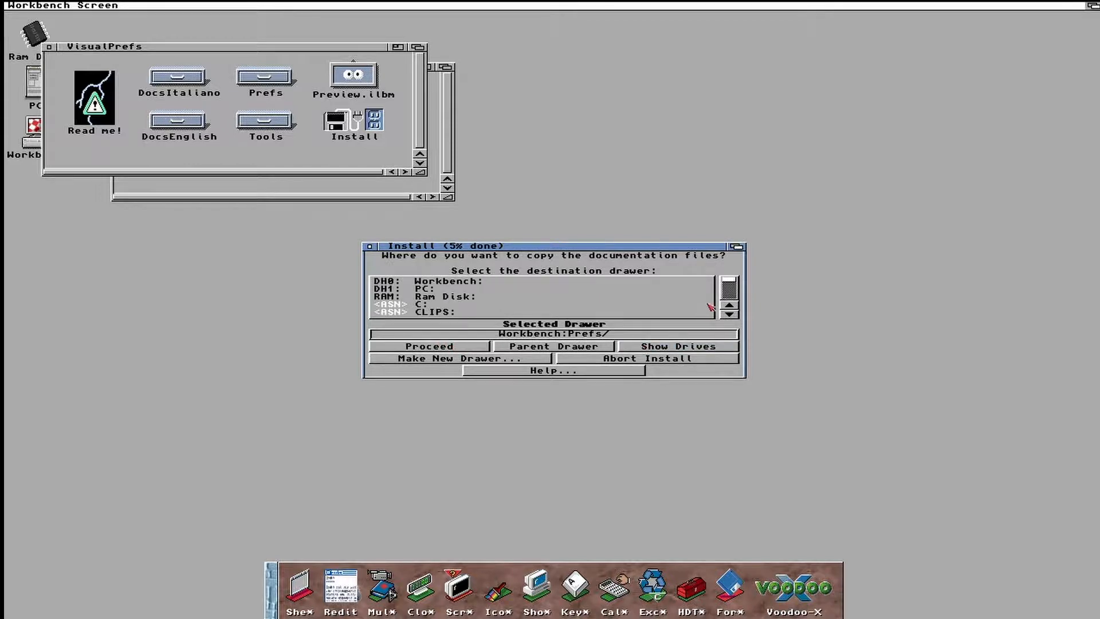
pyautogui.click(726, 302)
pyautogui.click(727, 302)
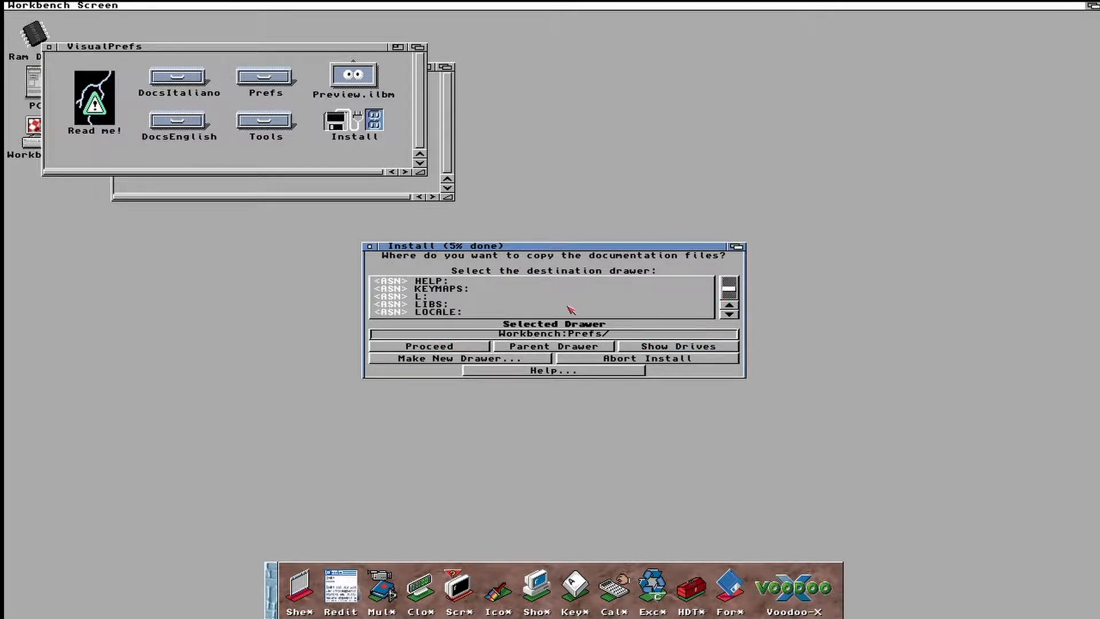
pyautogui.click(458, 282)
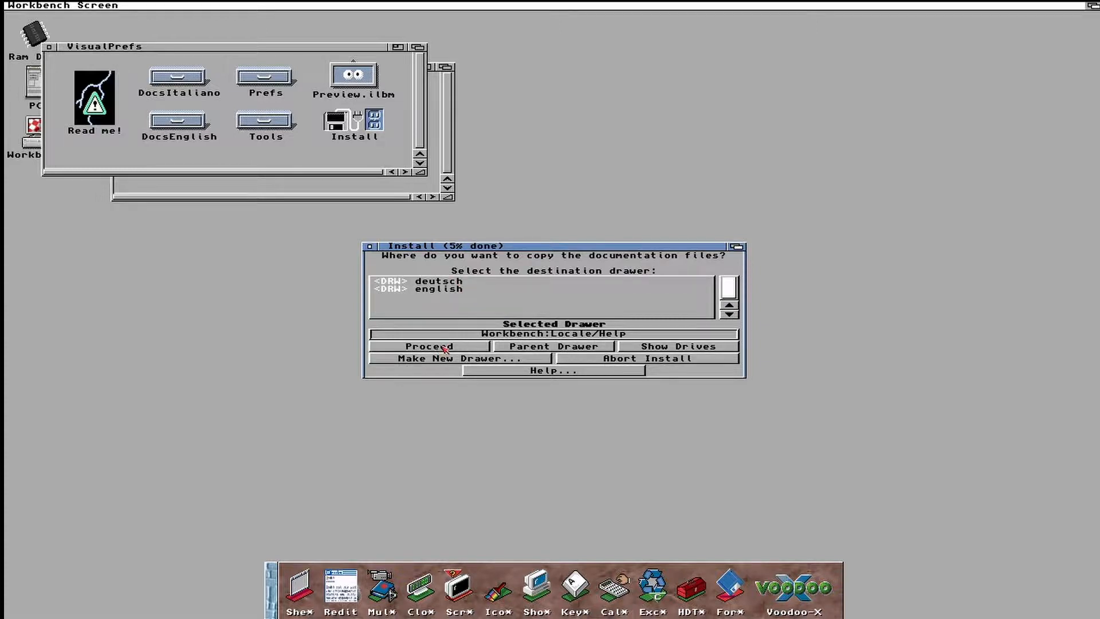
pyautogui.click(445, 348)
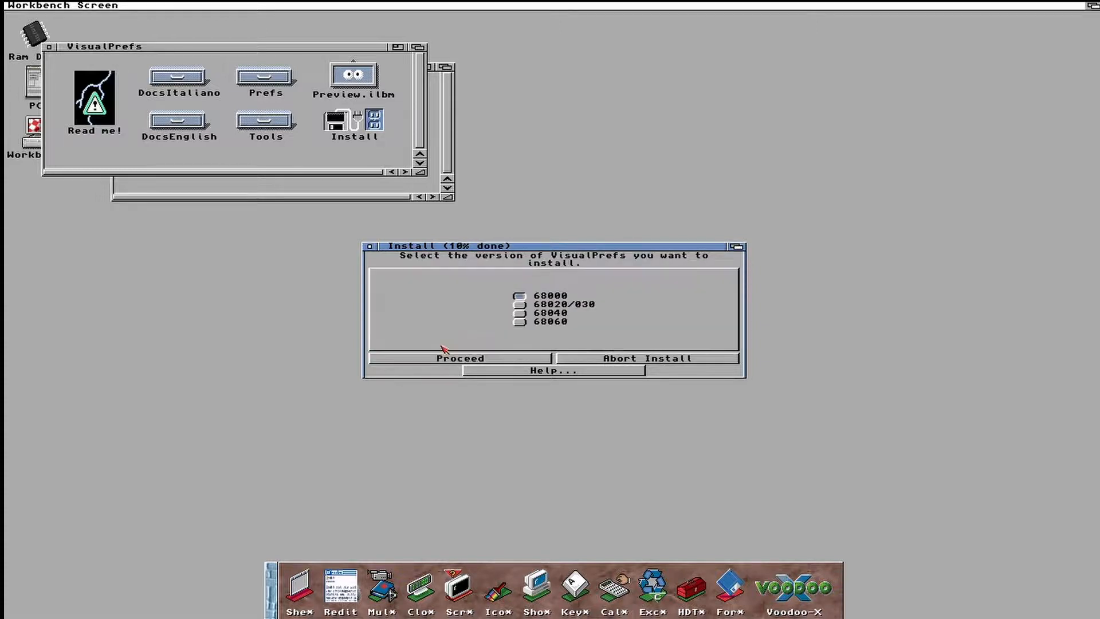
# Select the 68040 version of VisualPrefs and install the select.gadget library into SYS:Classes/Gadgets/
pyautogui.click(520, 313)
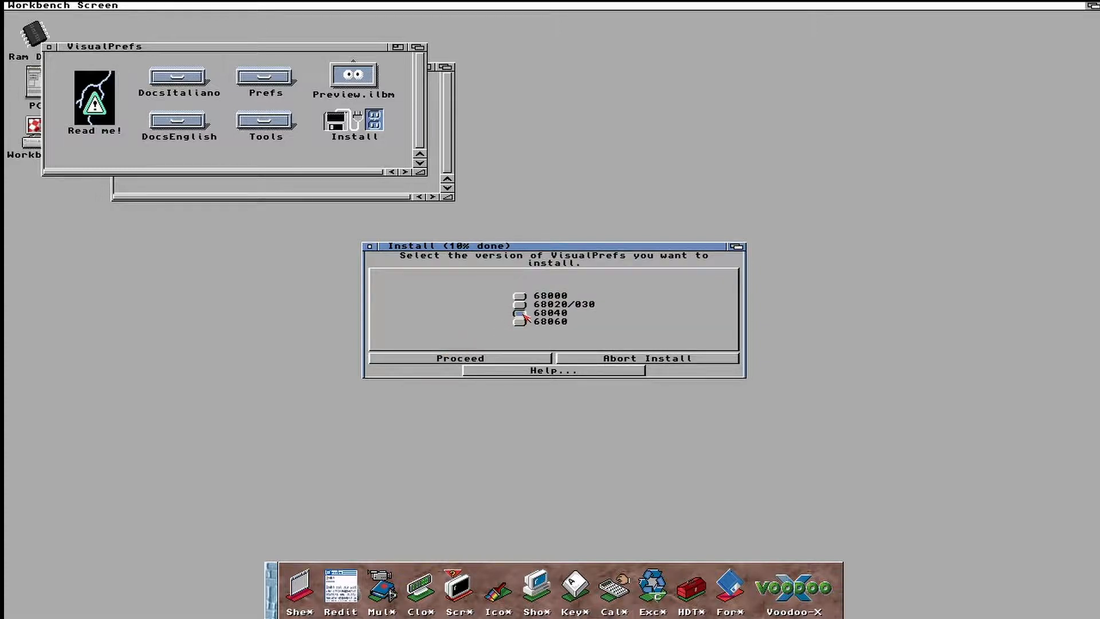
pyautogui.click(428, 359)
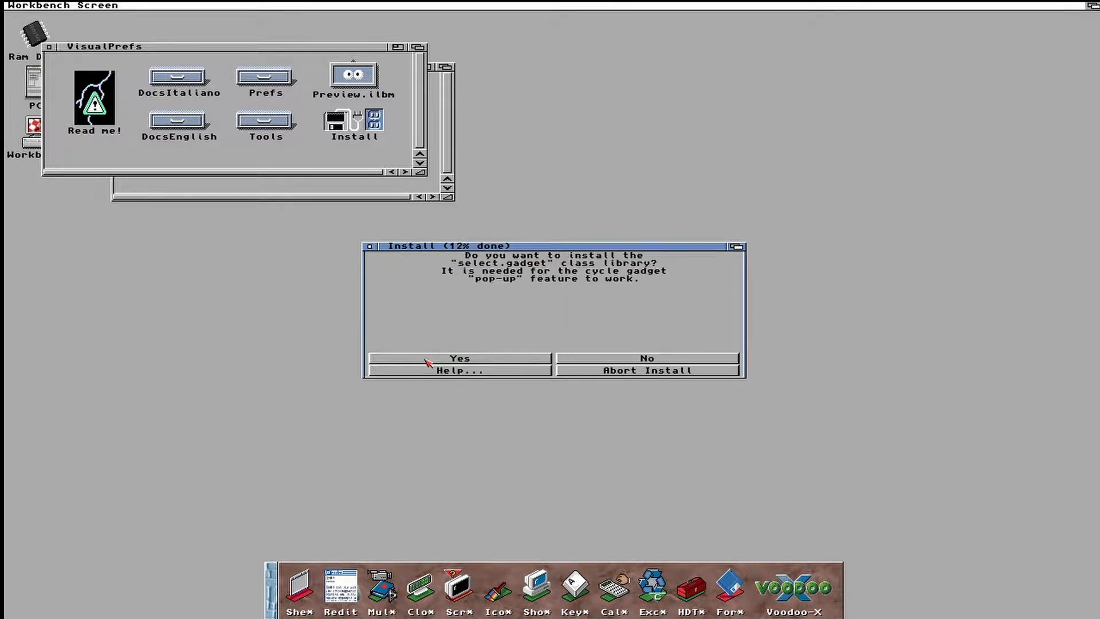
pyautogui.click(426, 360)
pyautogui.click(431, 349)
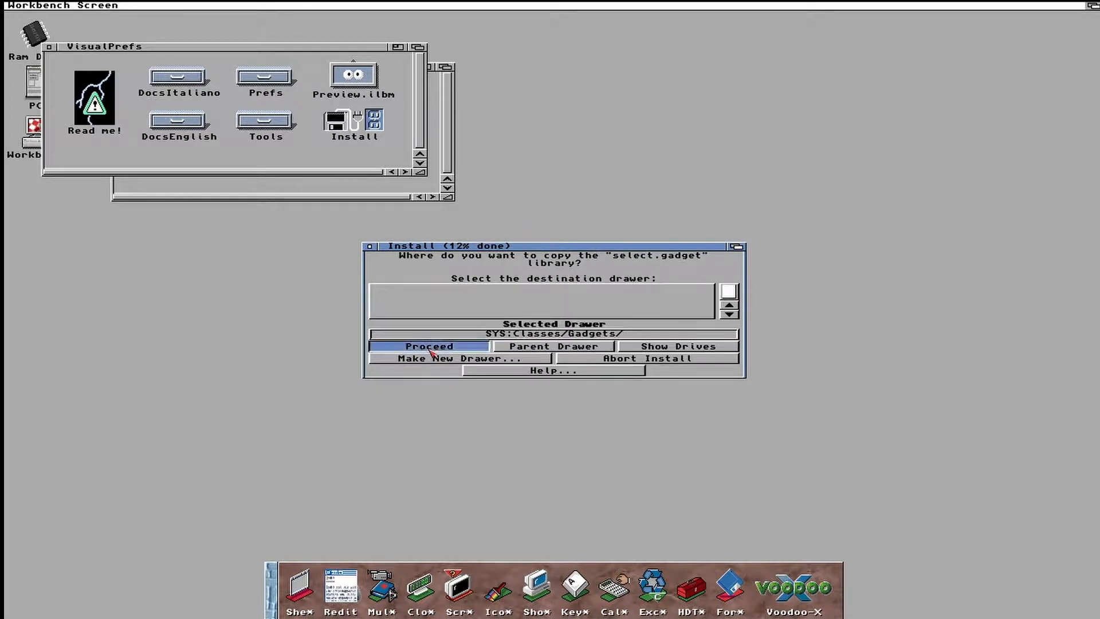
pyautogui.click(426, 359)
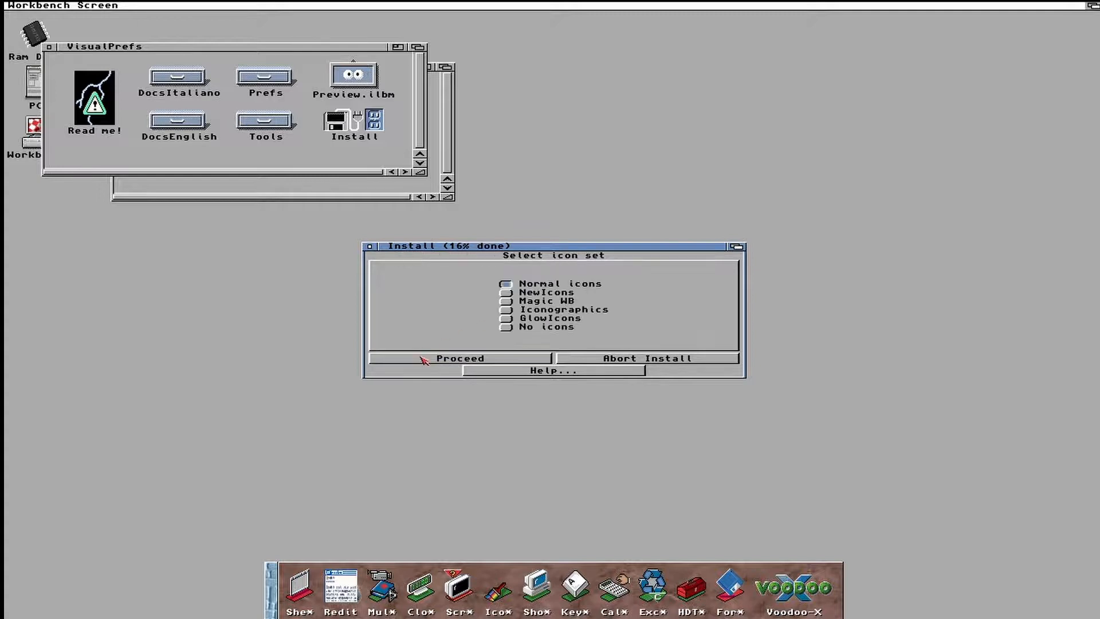
# Choose the NewIcons icon set, include the example preferences and complete the VisualPrefs installation
pyautogui.click(505, 293)
pyautogui.click(437, 359)
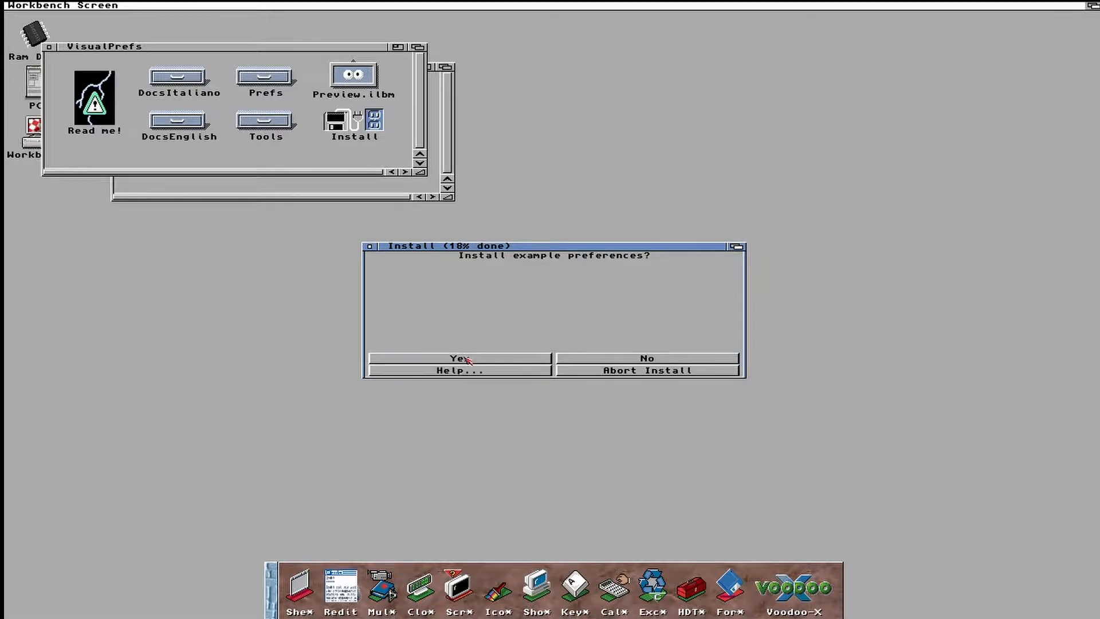
pyautogui.click(473, 358)
pyautogui.click(474, 358)
pyautogui.click(474, 347)
pyautogui.click(470, 356)
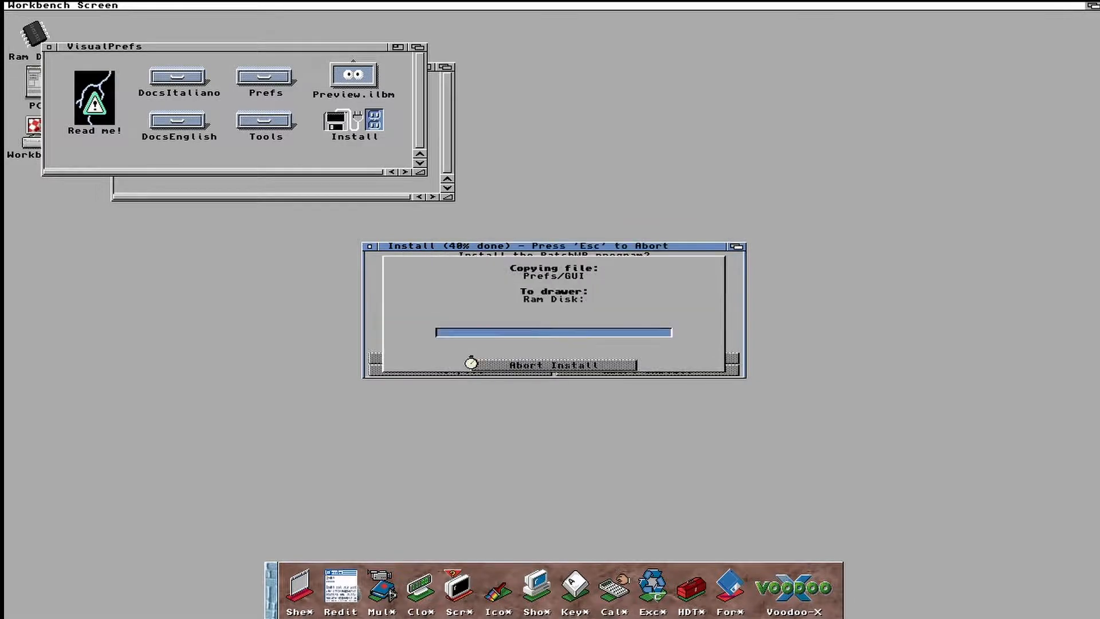
pyautogui.click(492, 368)
pyautogui.click(493, 369)
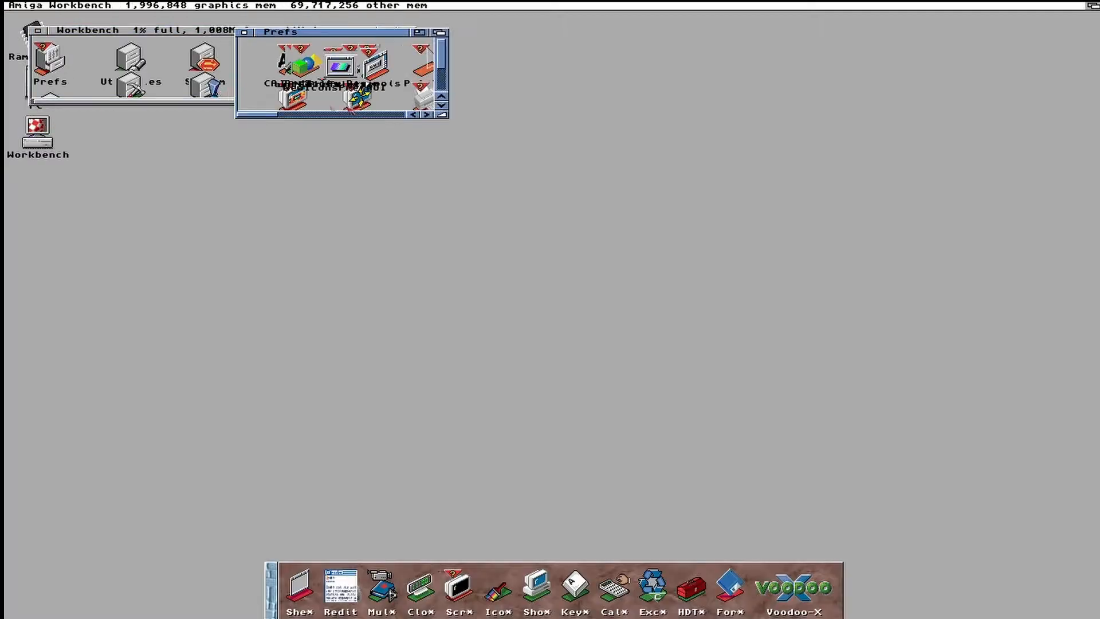
# Examine the frame and window options in the GUI preferences, cancel without changes, and close the Prefs and Workbench drawers
pyautogui.moveTo(721, 316); pyautogui.dragTo(893, 327)
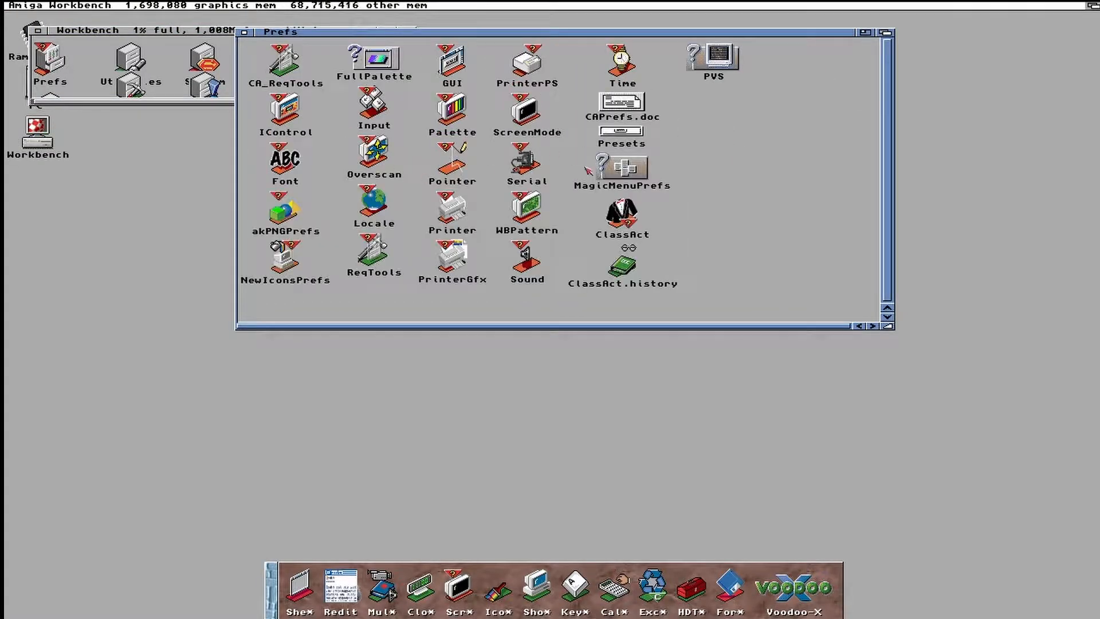
pyautogui.doubleClick(457, 62)
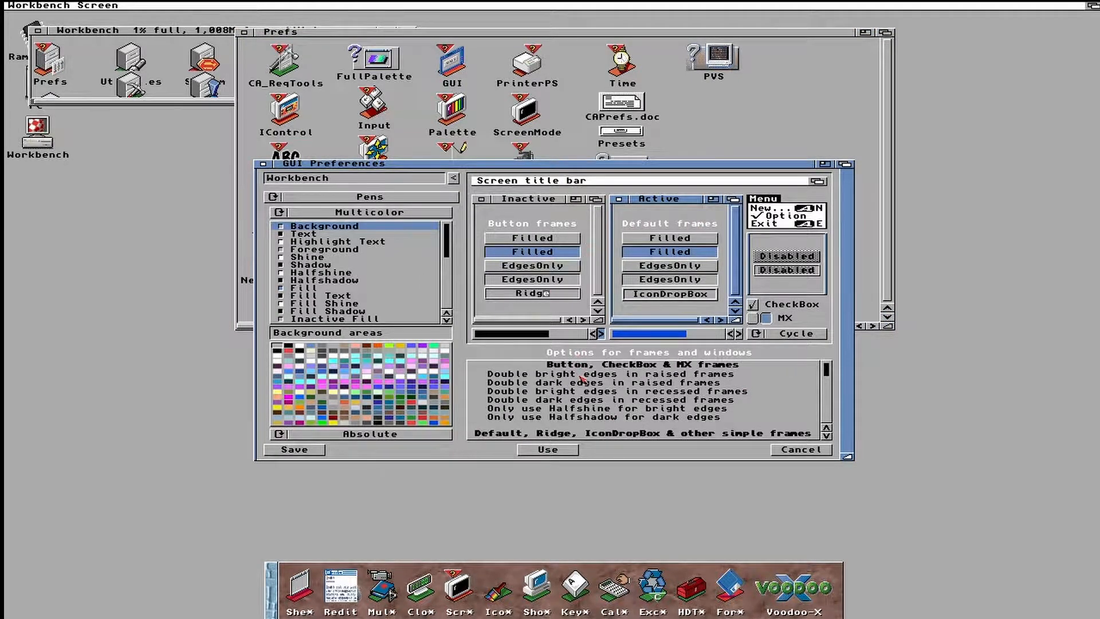
pyautogui.click(826, 412)
pyautogui.click(828, 417)
pyautogui.click(830, 422)
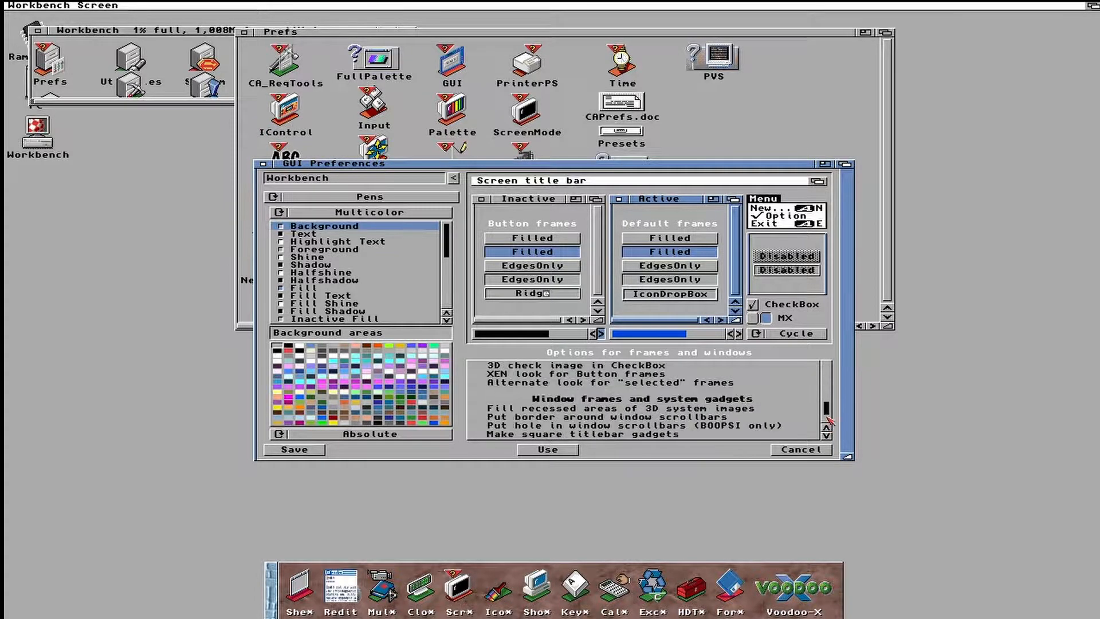
pyautogui.click(795, 452)
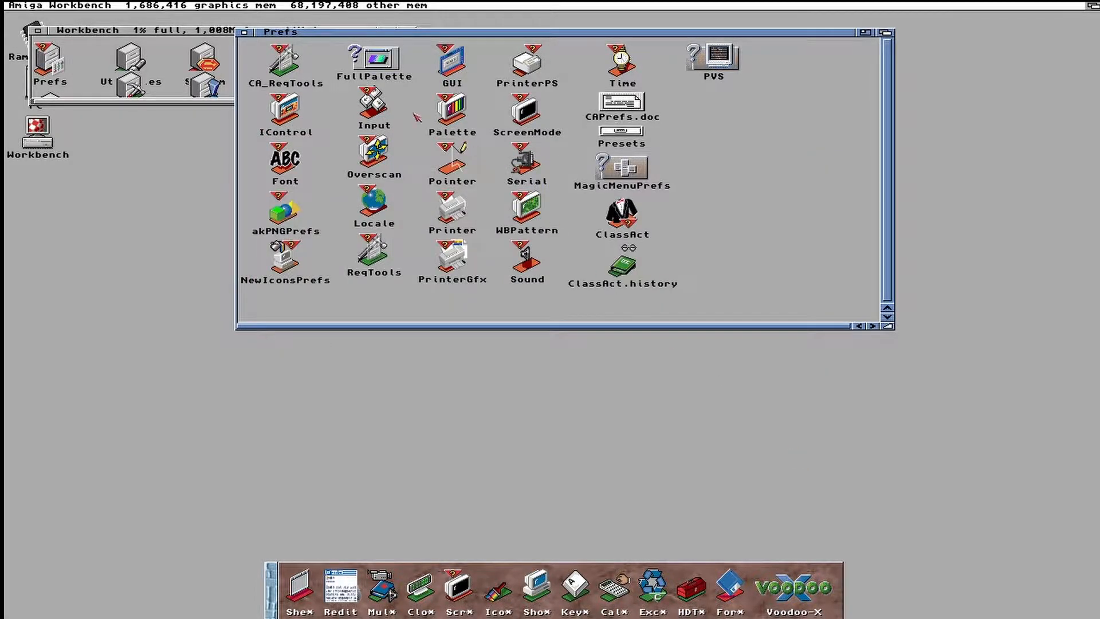
pyautogui.click(243, 33)
pyautogui.click(38, 30)
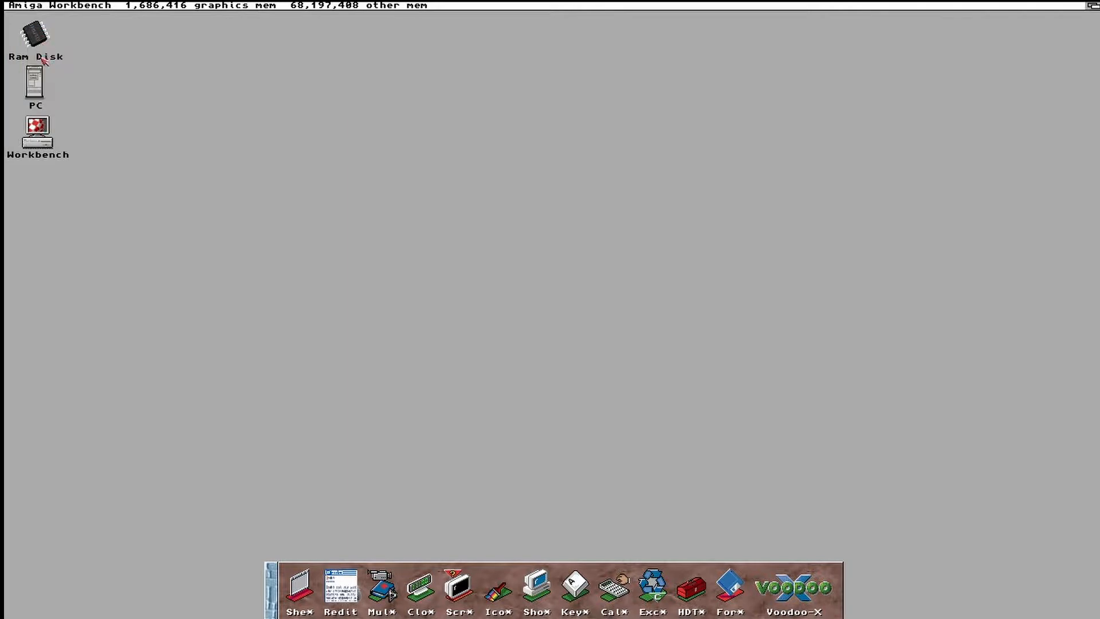
# Run the 17-Translator script from the 3.1 Installers drawer on the PC volume
pyautogui.doubleClick(40, 89)
pyautogui.doubleClick(96, 107)
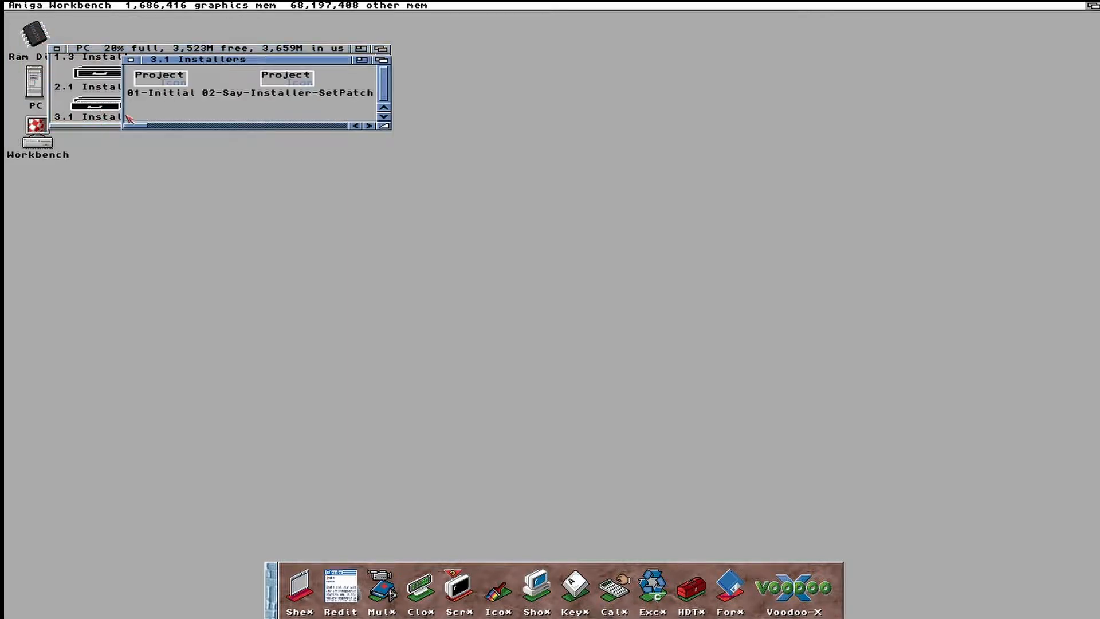
pyautogui.click(290, 127)
pyautogui.click(294, 127)
pyautogui.click(296, 127)
pyautogui.click(298, 127)
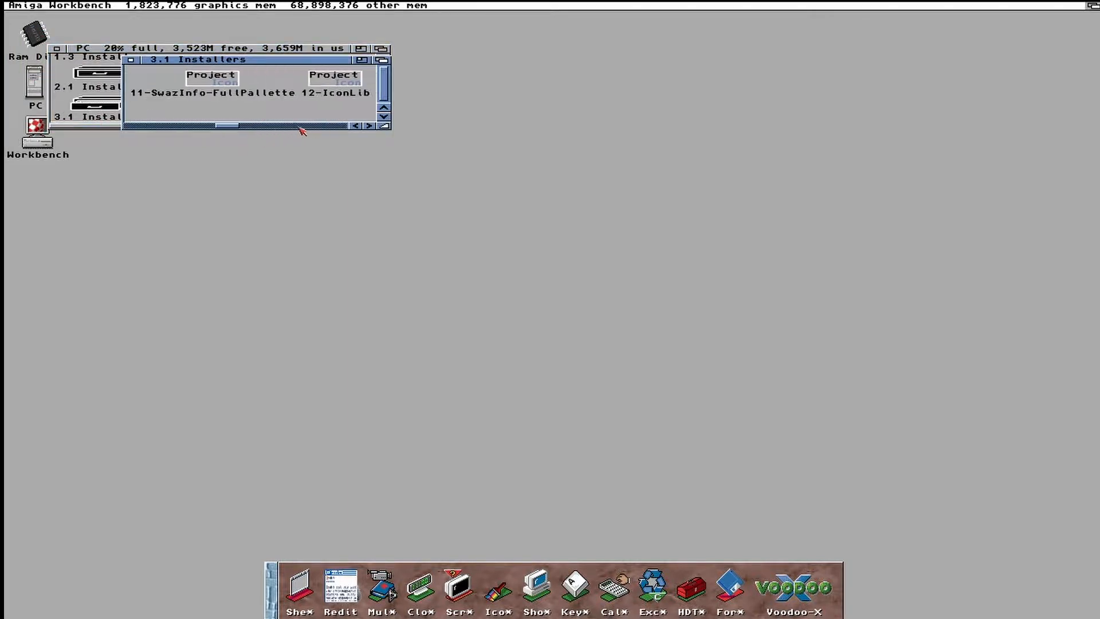
pyautogui.click(325, 127)
pyautogui.click(325, 126)
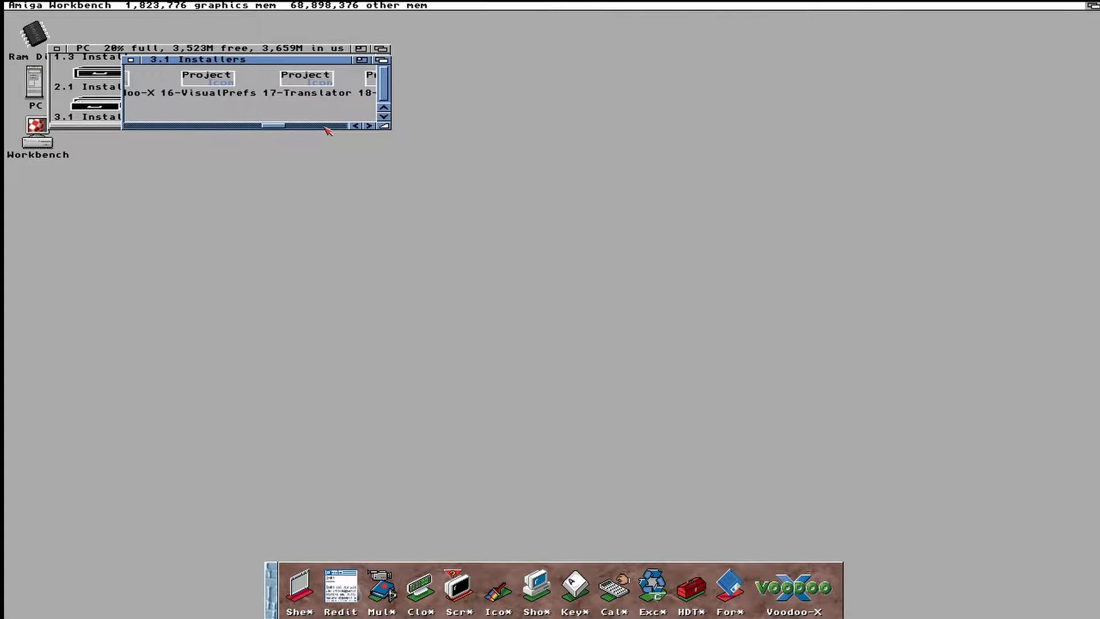
pyautogui.doubleClick(328, 85)
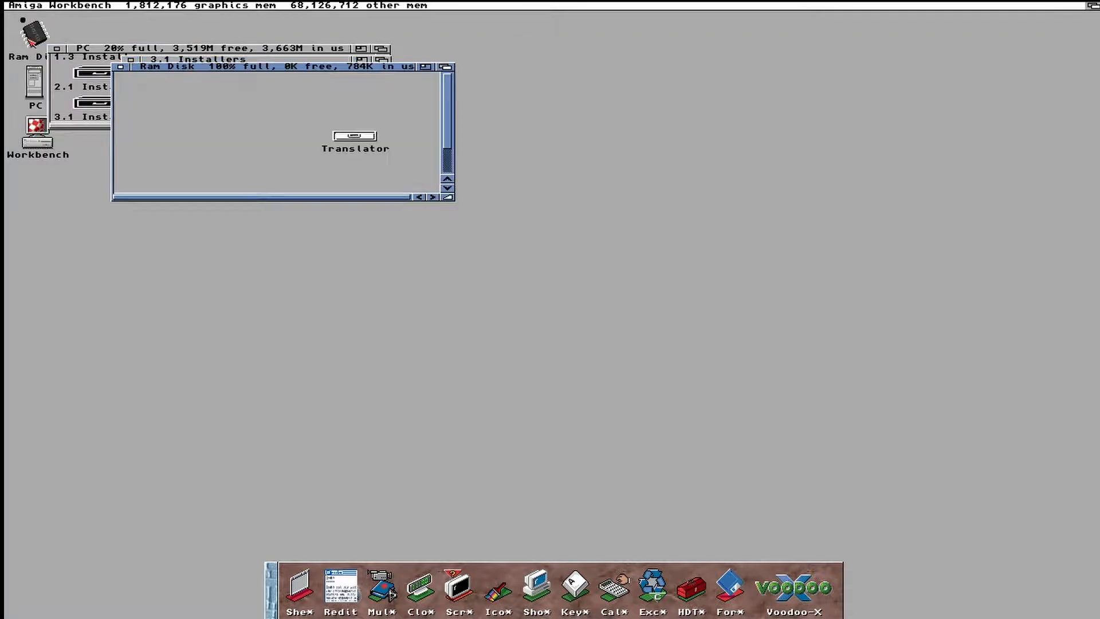
# Start the Translator installation from the Ram Disk in Expert User mode and have the original Commodore translator.library saved and renamed
pyautogui.doubleClick(348, 144)
pyautogui.doubleClick(263, 153)
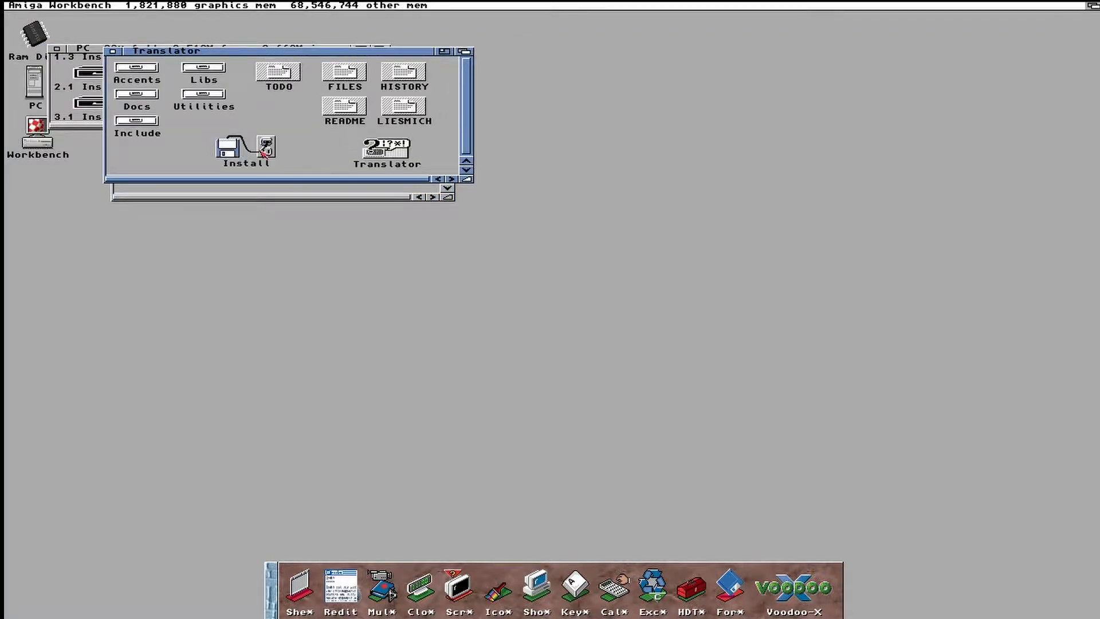
pyautogui.click(425, 360)
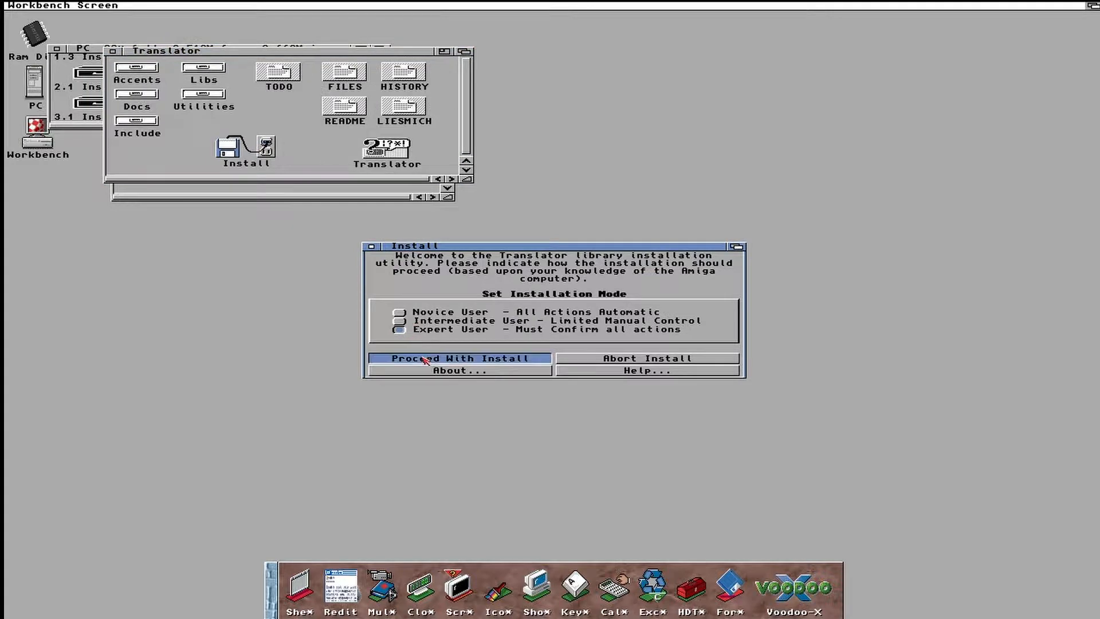
pyautogui.click(425, 360)
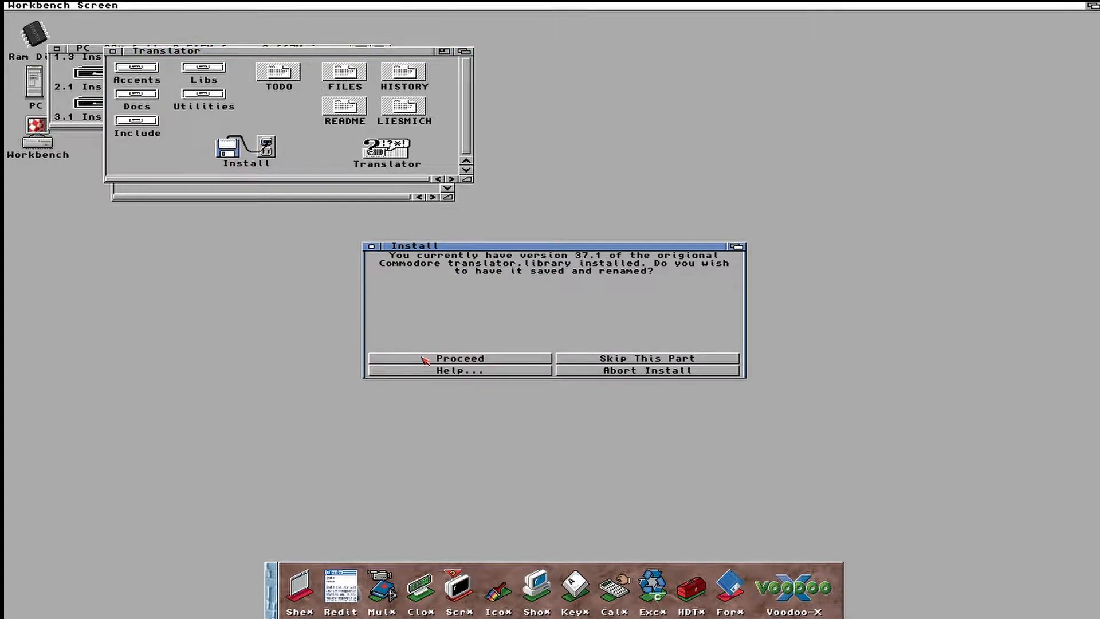
pyautogui.click(425, 360)
pyautogui.click(425, 360)
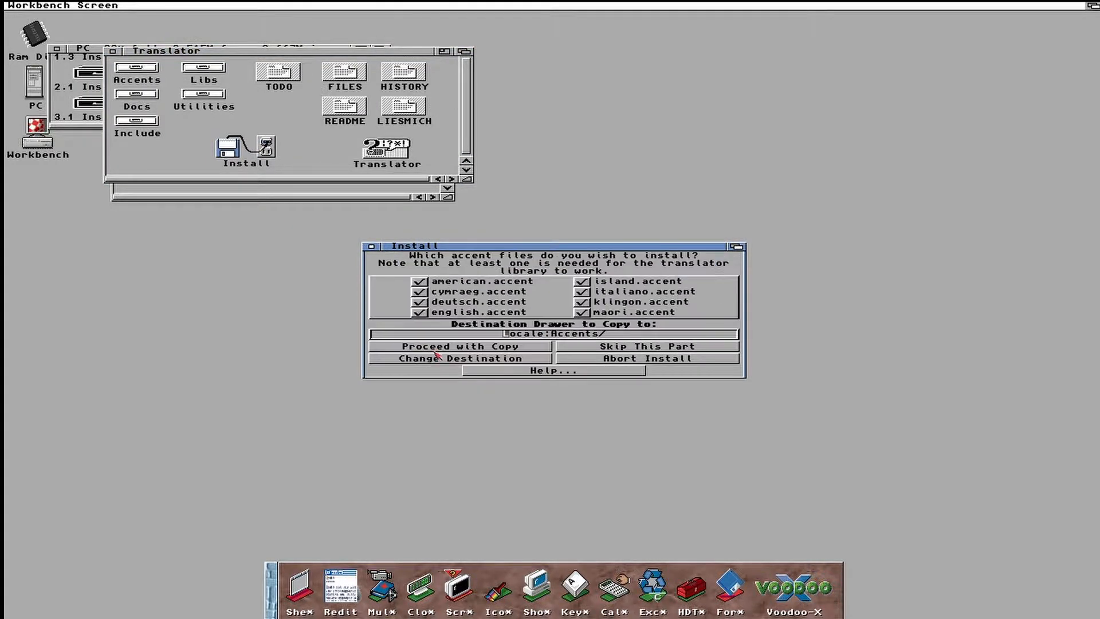
# Copy all the accent files to Locale:Accents/ and use american.accent as the default accent
pyautogui.click(439, 351)
pyautogui.click(439, 350)
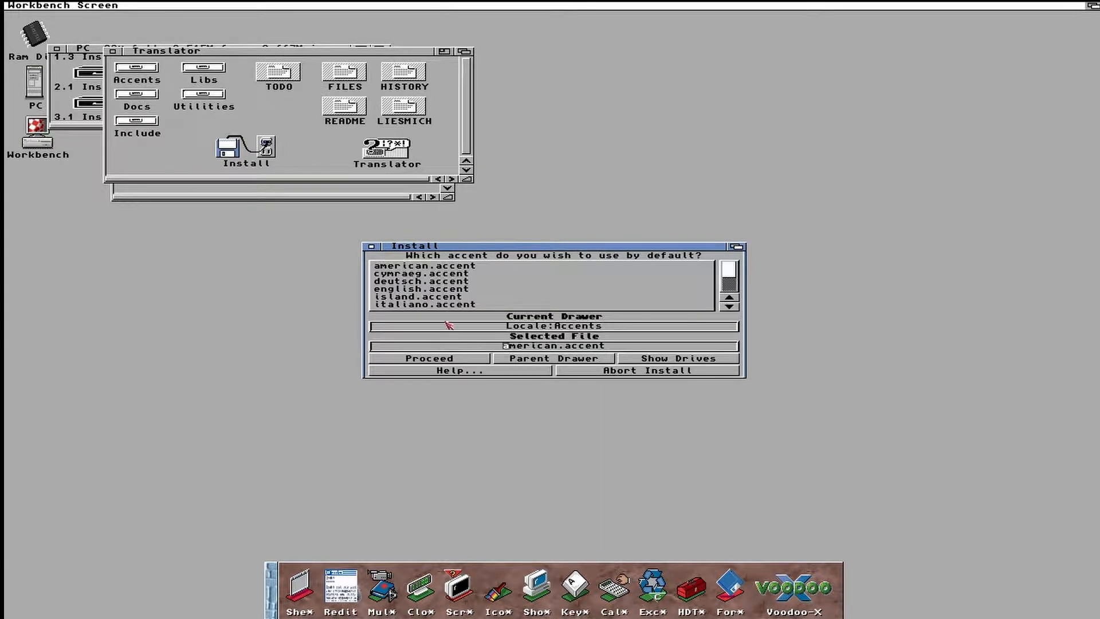
pyautogui.click(440, 358)
# Install the translator preferences editor into SYS:Prefs, complete the Translator installation and close its drawer
pyautogui.click(449, 347)
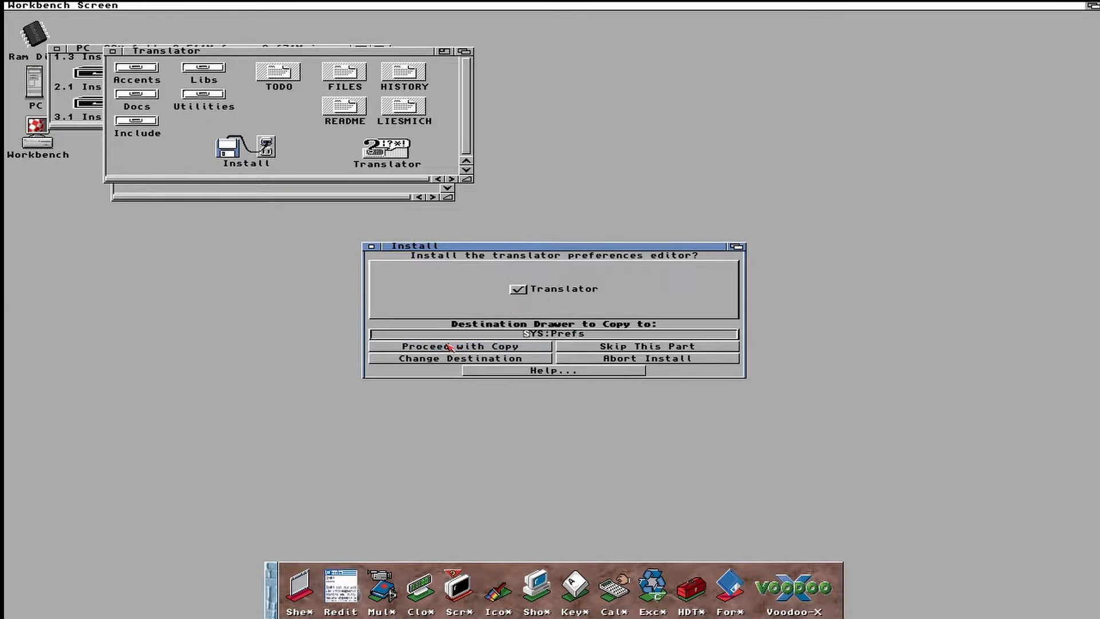
pyautogui.click(449, 347)
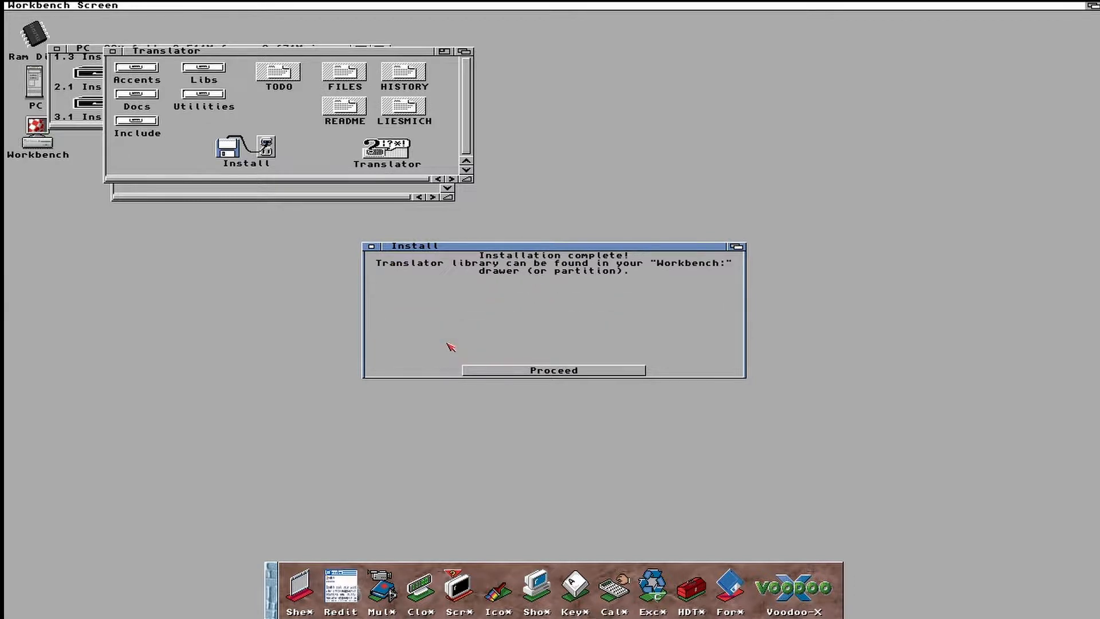
pyautogui.click(507, 371)
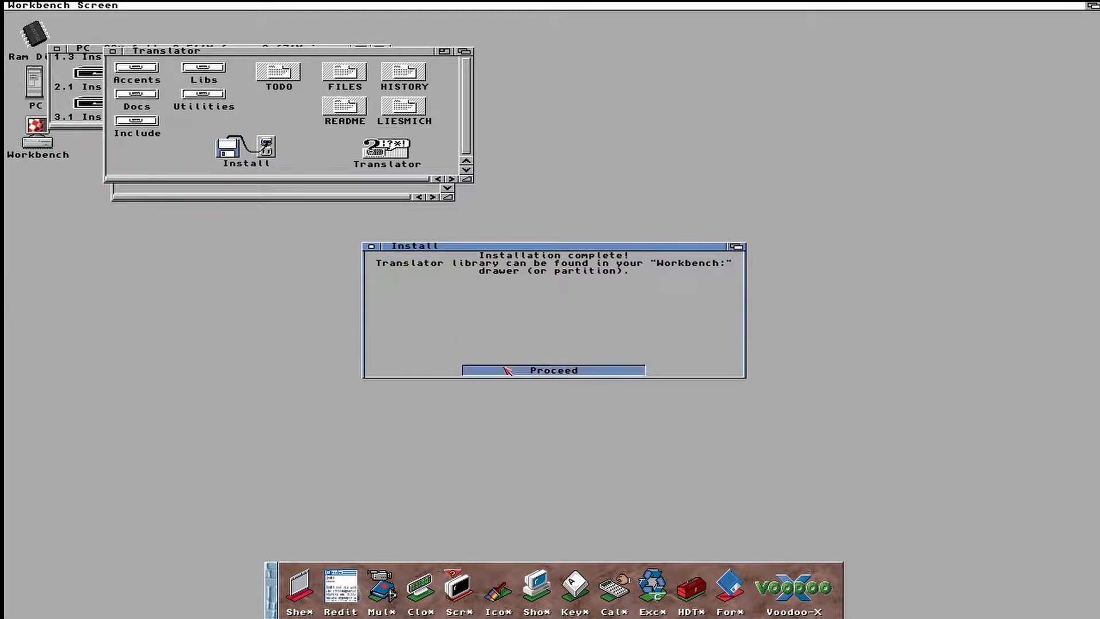
pyautogui.click(114, 52)
# Install the Translator patch from the _Patch43 drawer in the Ram Disk, installing for real with no log
pyautogui.click(448, 164)
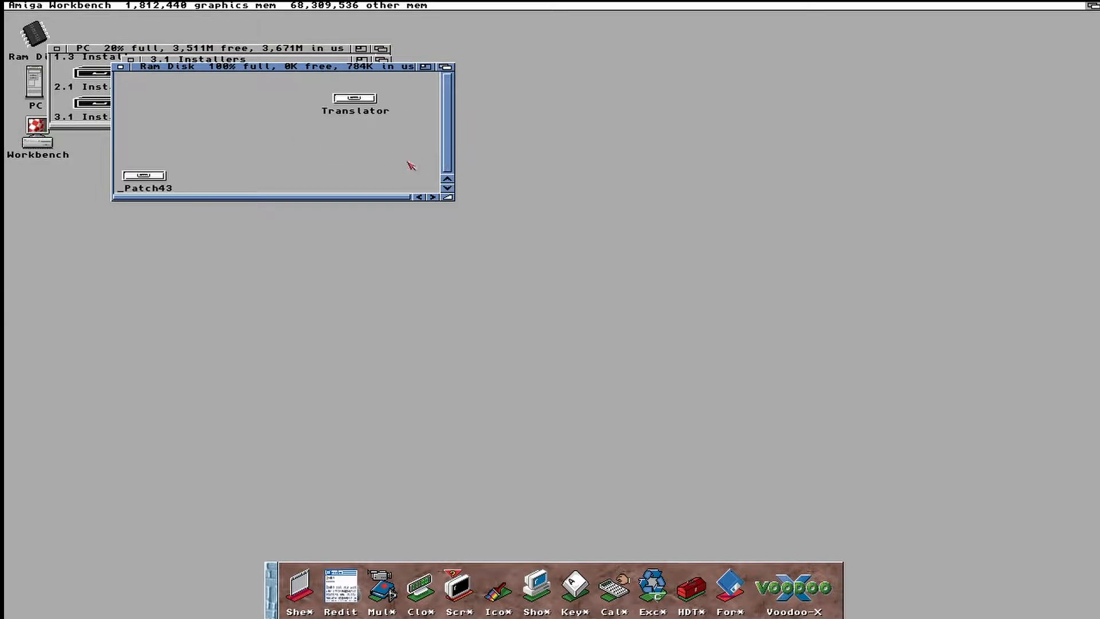
pyautogui.doubleClick(163, 179)
pyautogui.doubleClick(282, 58)
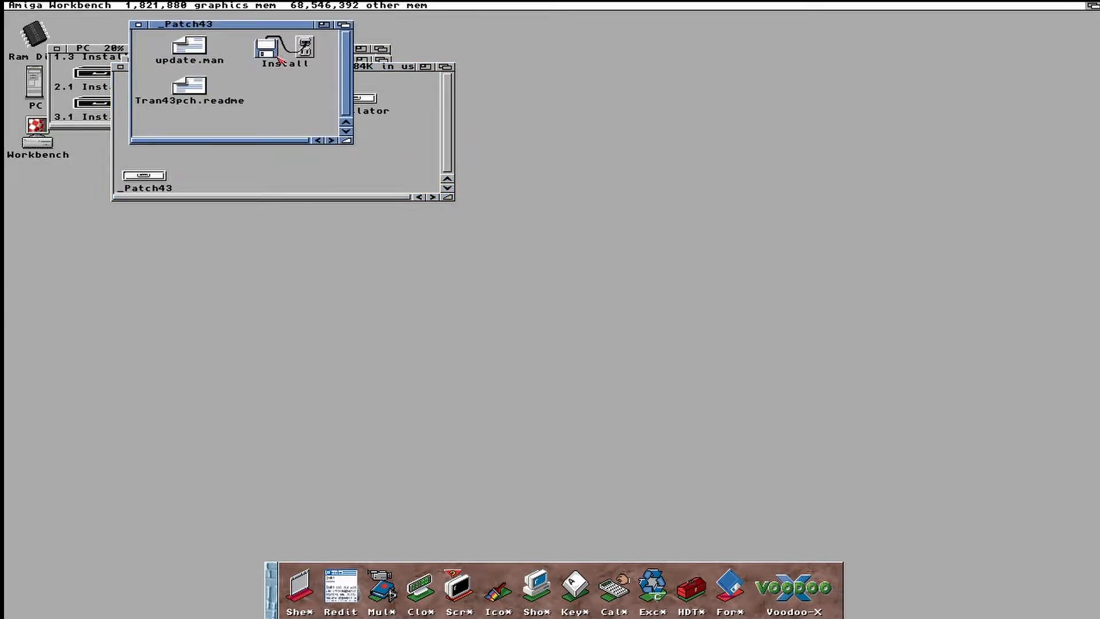
pyautogui.click(427, 359)
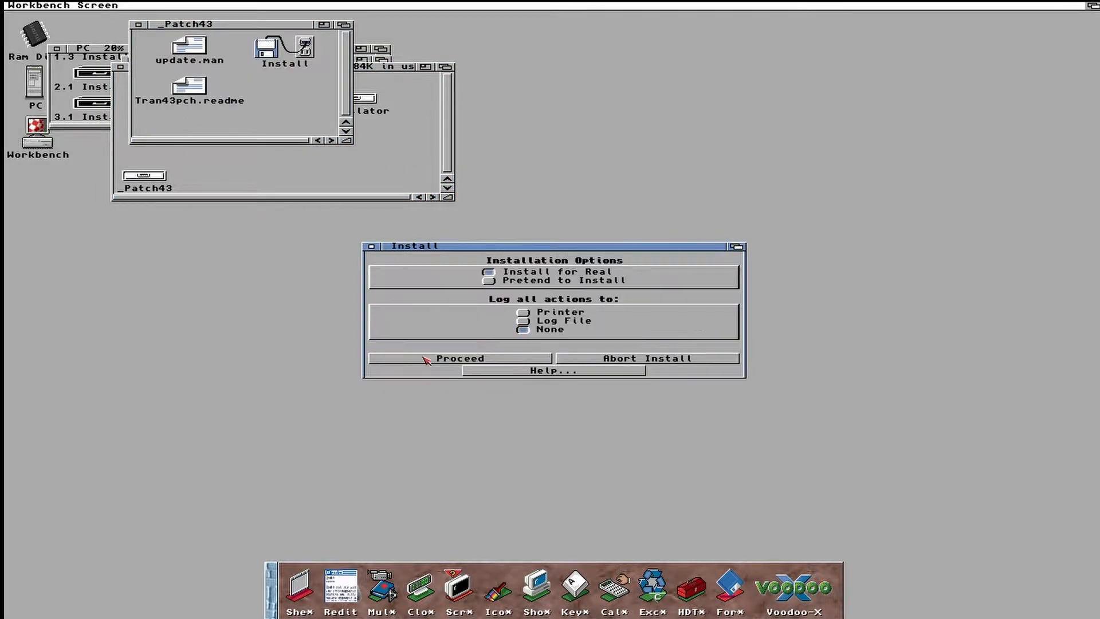
pyautogui.click(427, 358)
pyautogui.click(442, 374)
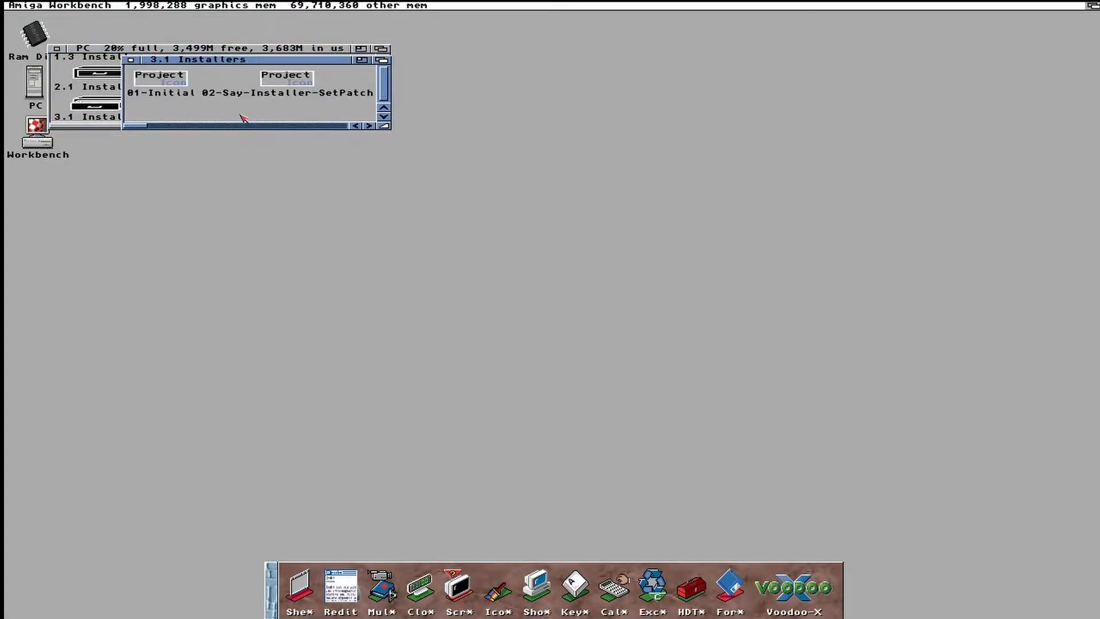
# Run the AmiCDFS script from the 3.1 Installers drawer
pyautogui.click(331, 125)
pyautogui.click(331, 125)
pyautogui.click(331, 125)
pyautogui.click(332, 126)
pyautogui.click(331, 126)
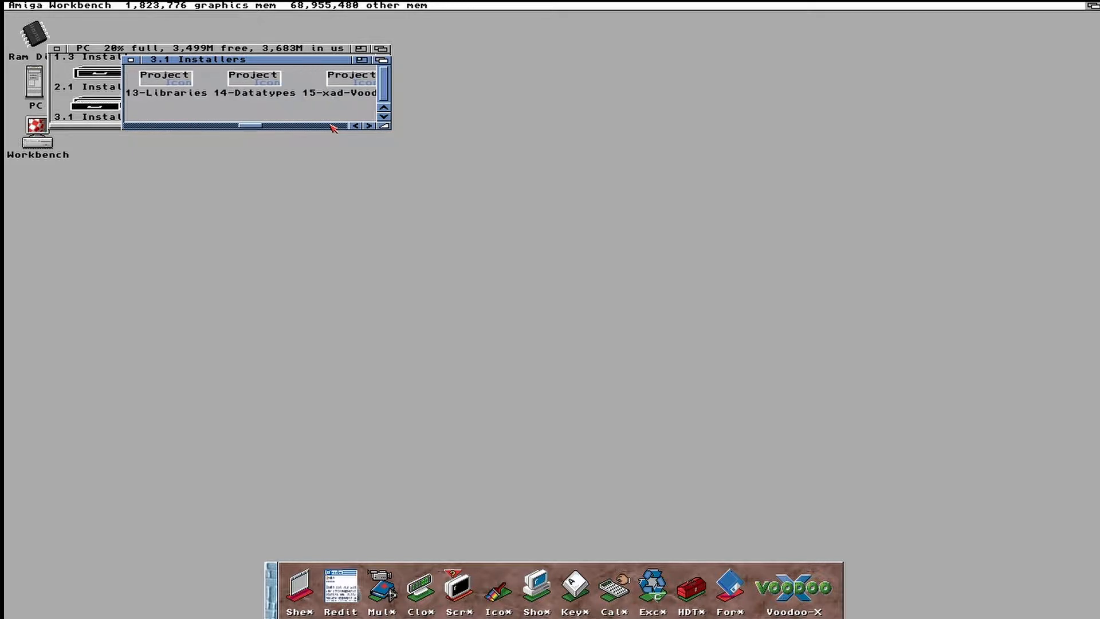
pyautogui.click(331, 125)
pyautogui.click(331, 126)
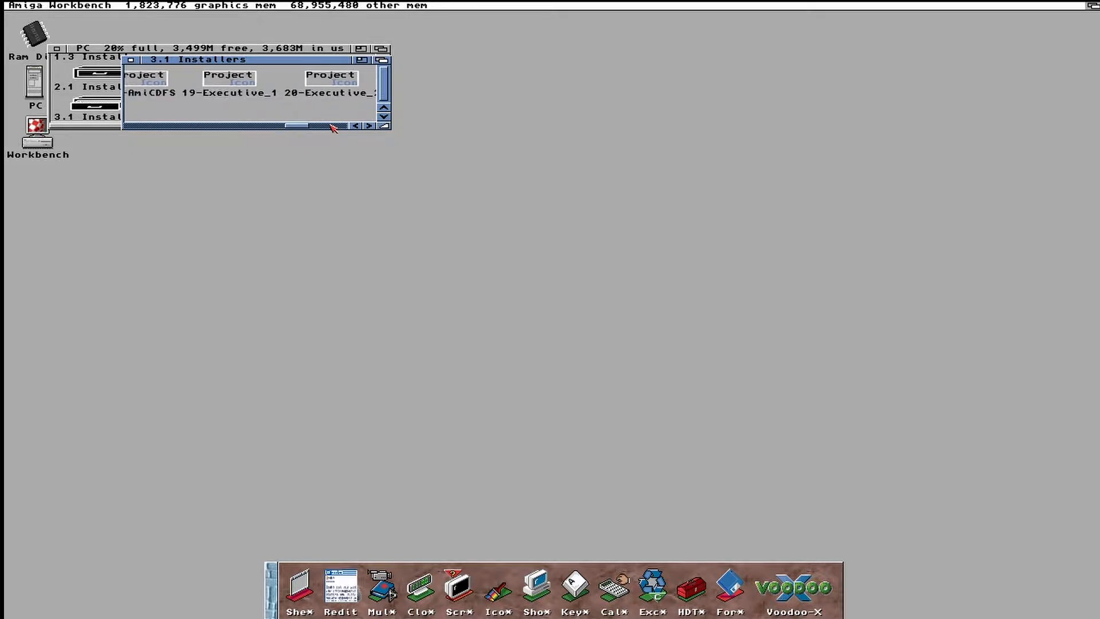
pyautogui.doubleClick(155, 79)
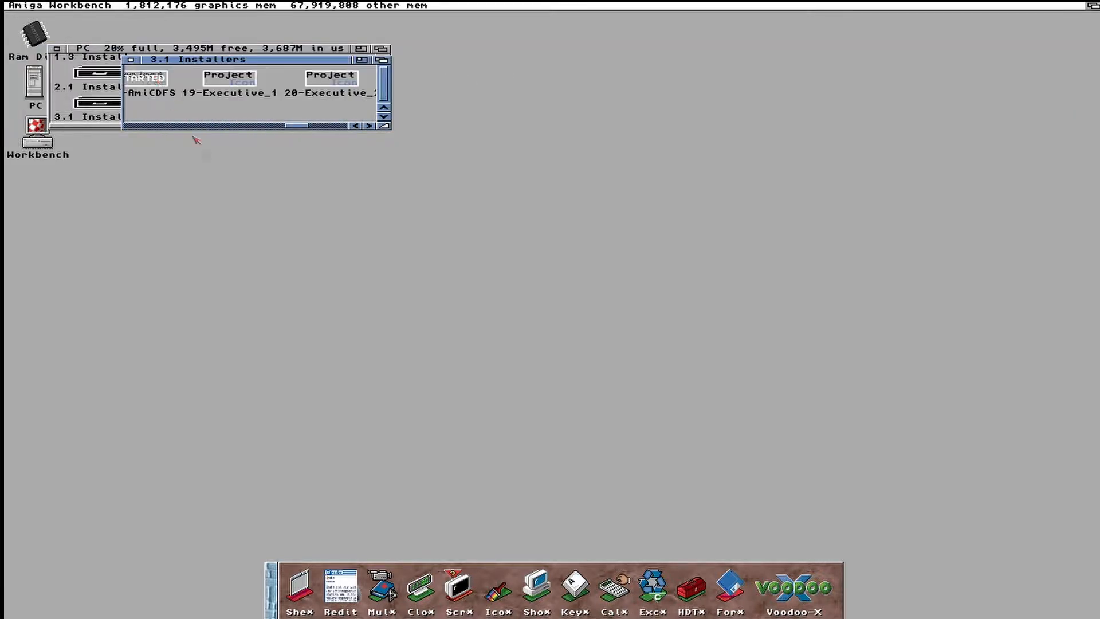
# Open the CD0 mount file from Workbench:Devs/DOSDrivers in the Redit text editor
pyautogui.click(346, 588)
pyautogui.rightClick(250, 143)
pyautogui.moveTo(250, 136)
pyautogui.click(300, 101)
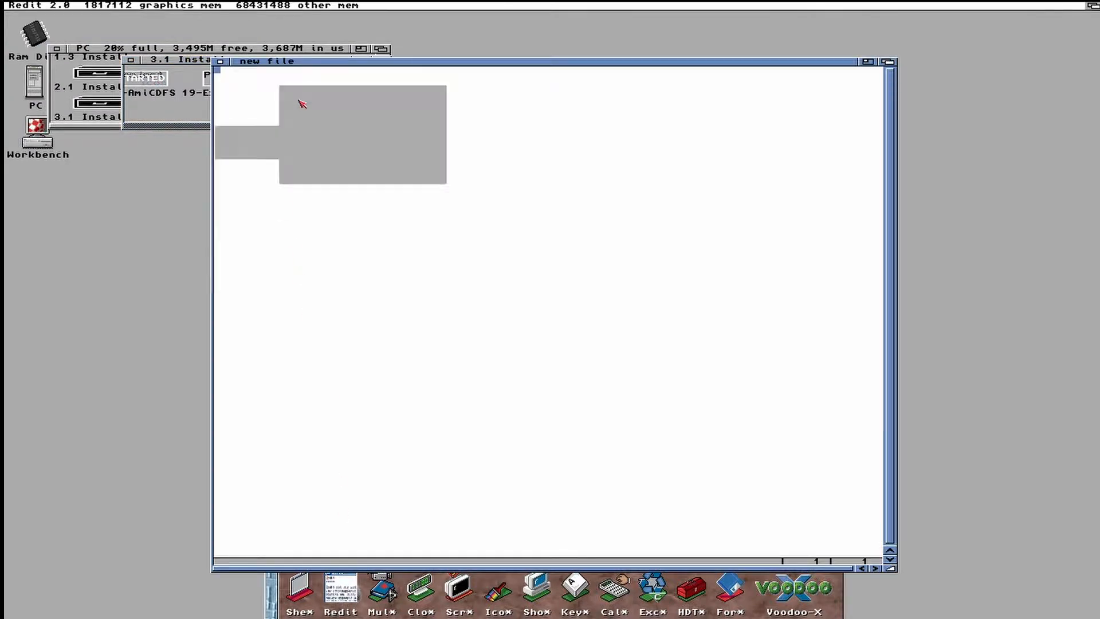
pyautogui.click(50, 137)
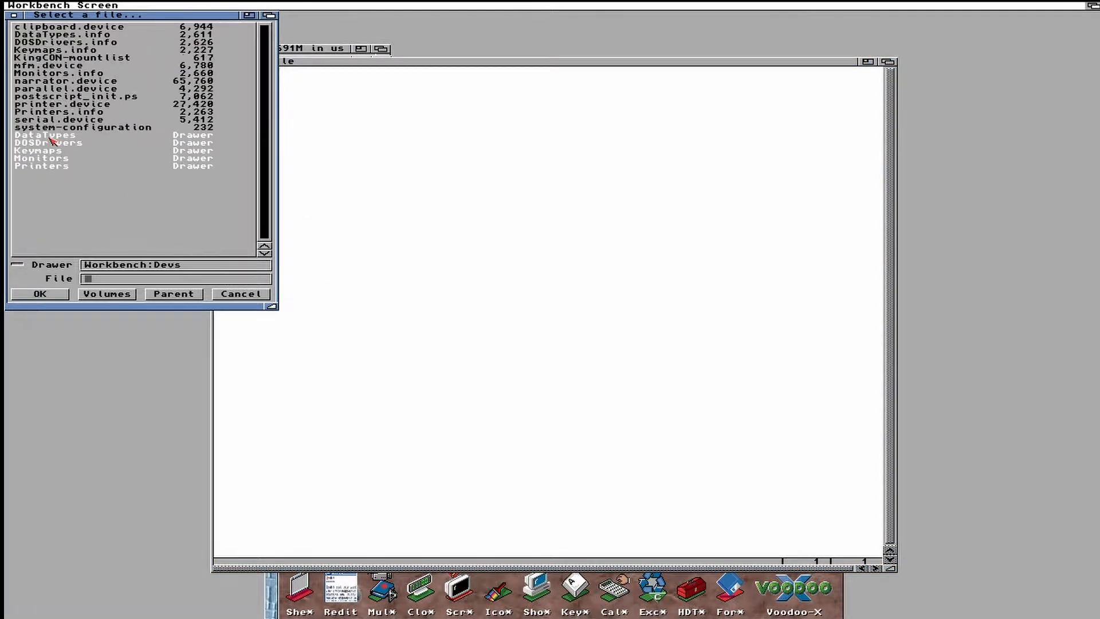
pyautogui.click(36, 142)
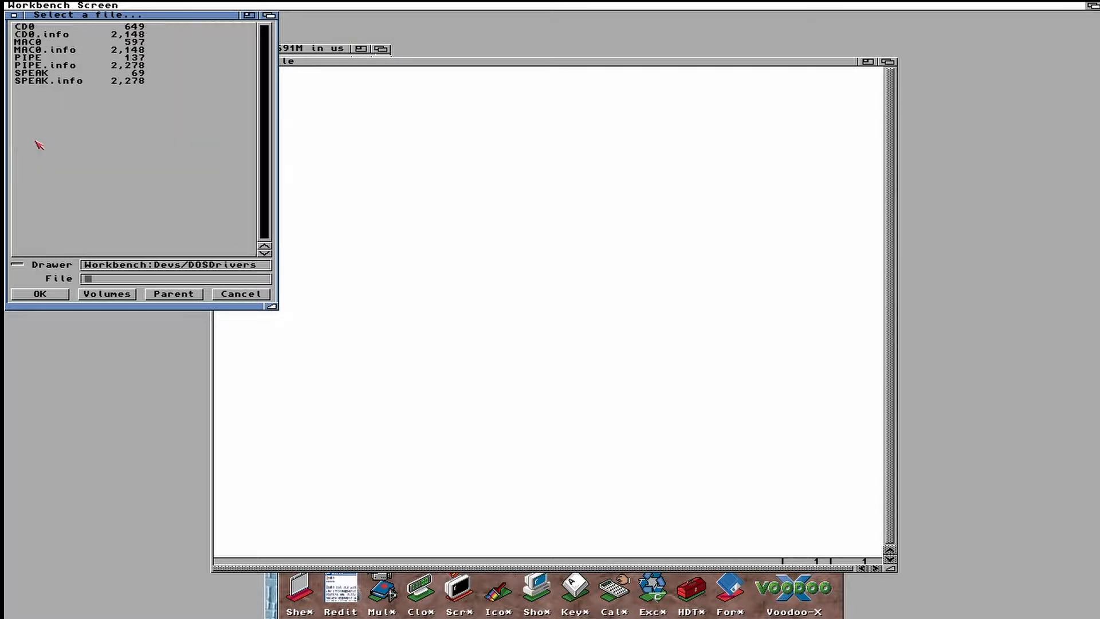
pyautogui.doubleClick(29, 31)
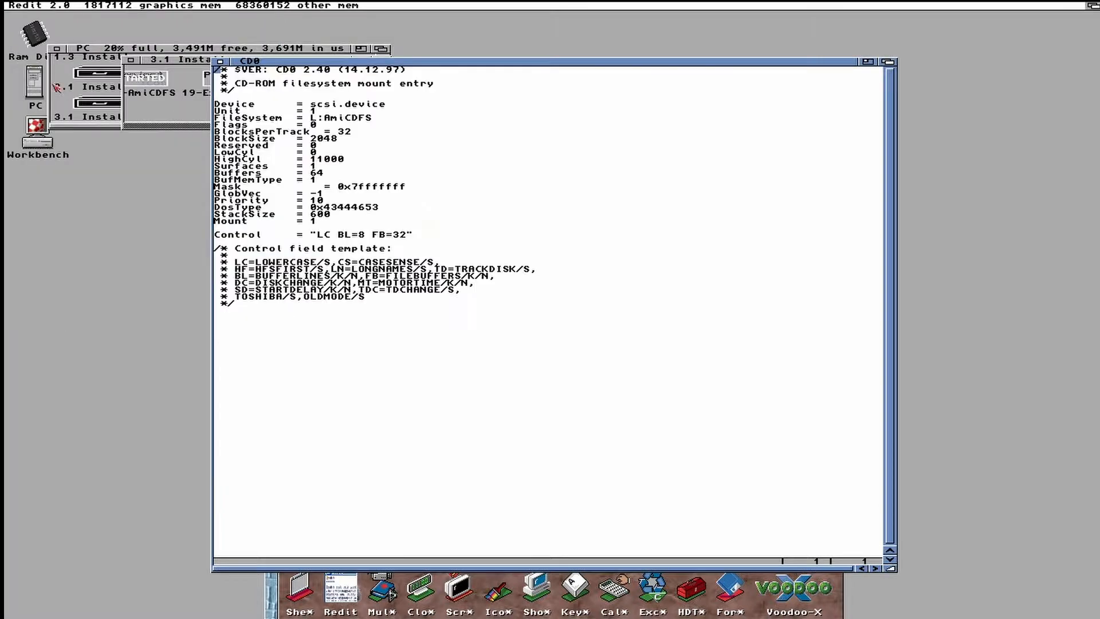
# Change the Device entry in the CD0 mount file to uaescsi.device and close the editor
pyautogui.click(340, 107)
pyautogui.press('Left')
pyautogui.press('Left')
pyautogui.press('Left')
pyautogui.press('Left')
pyautogui.write('uae')
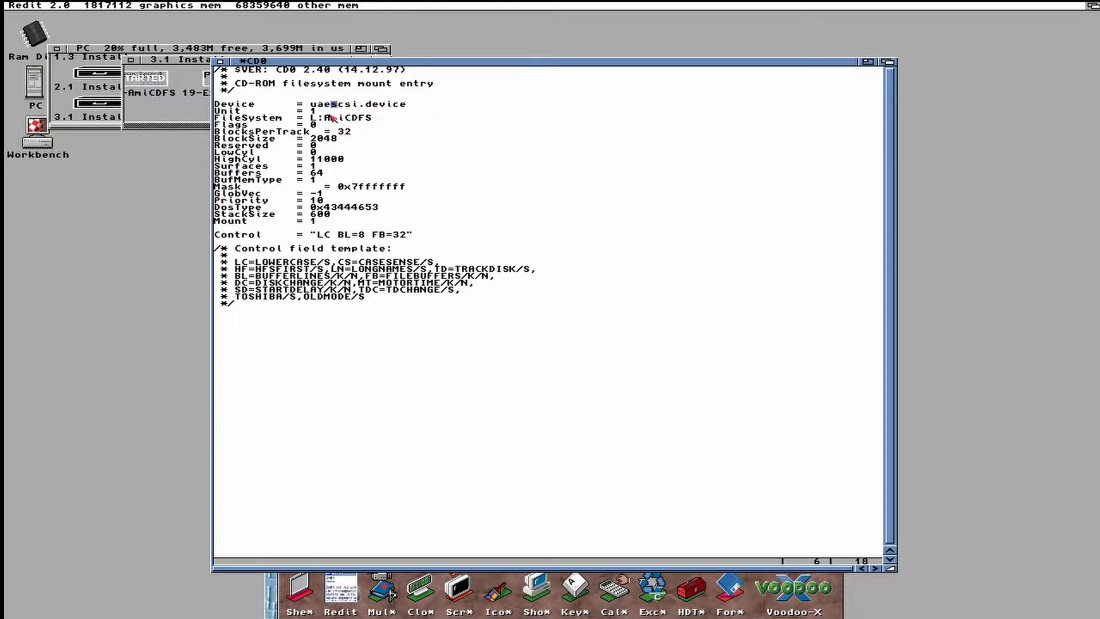
pyautogui.click(321, 112)
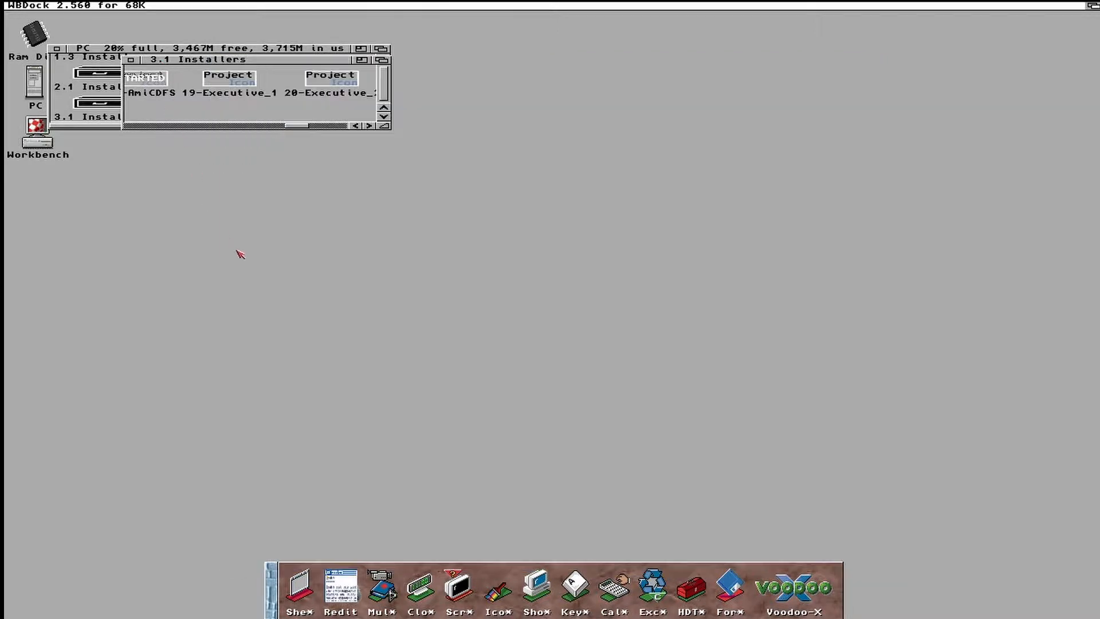
pyautogui.click(268, 309)
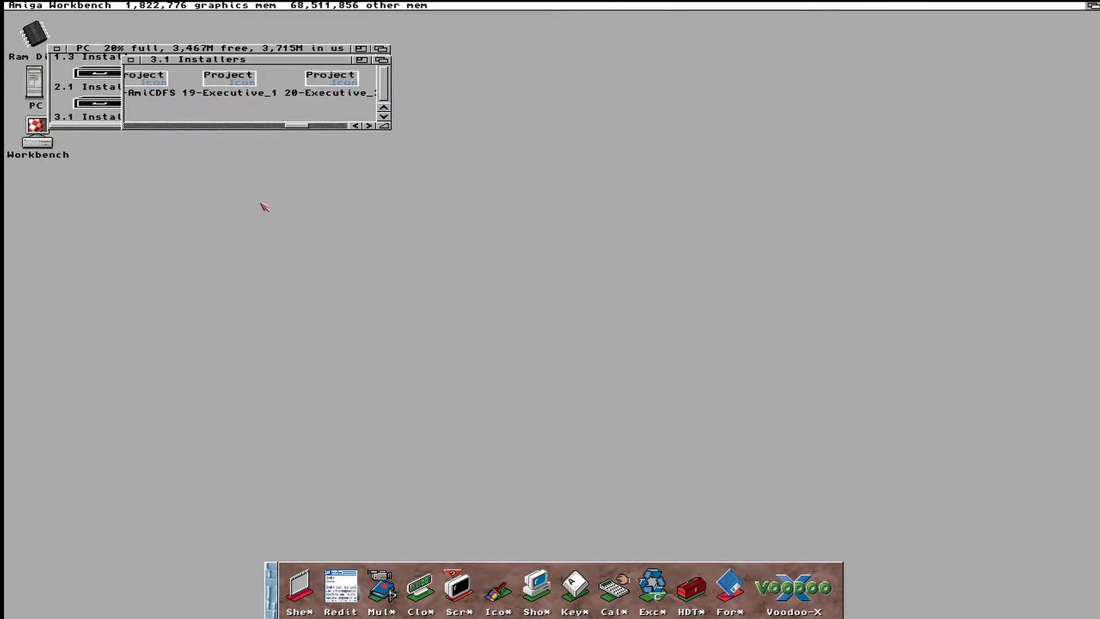
# Run the 19-Executive_1 script and start the English Executive_V2.10 installer as intermediate user, installing for real with no log
pyautogui.doubleClick(232, 84)
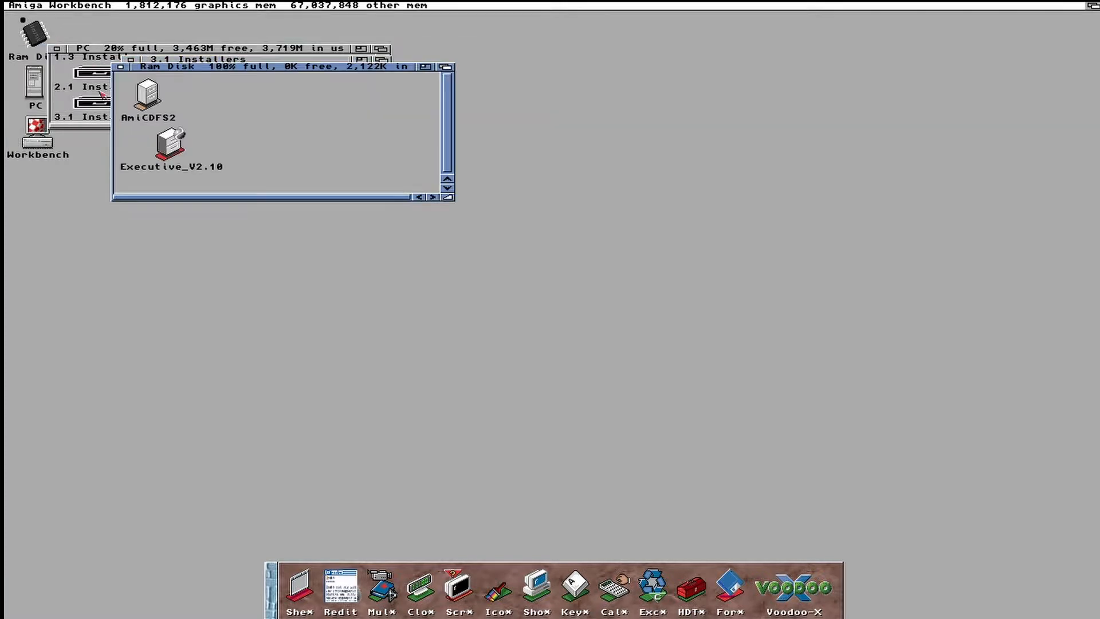
pyautogui.doubleClick(170, 144)
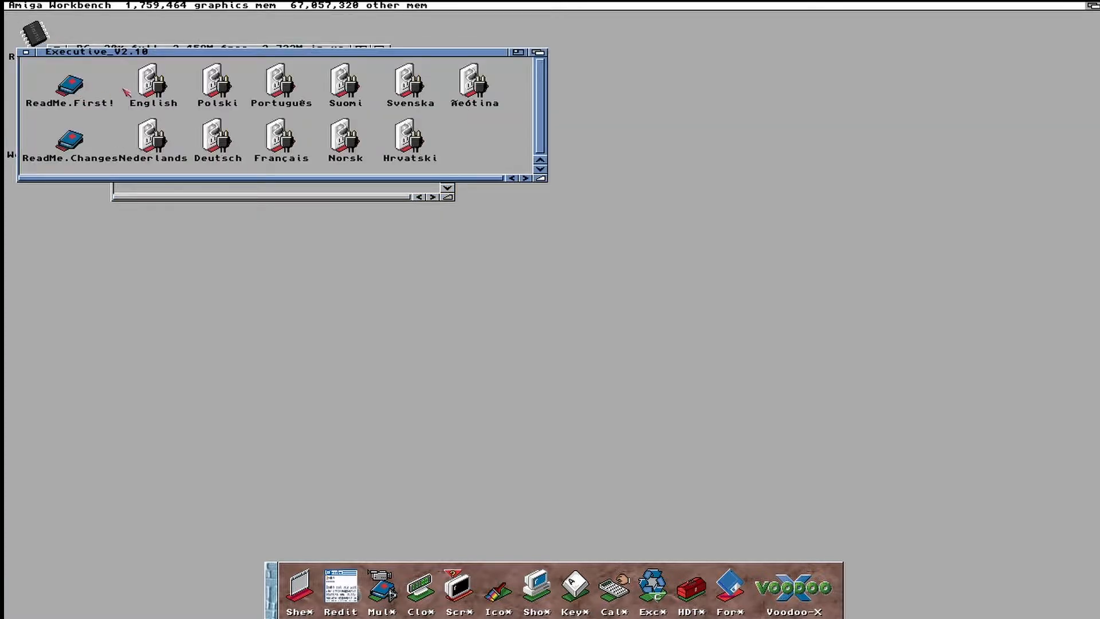
pyautogui.doubleClick(157, 84)
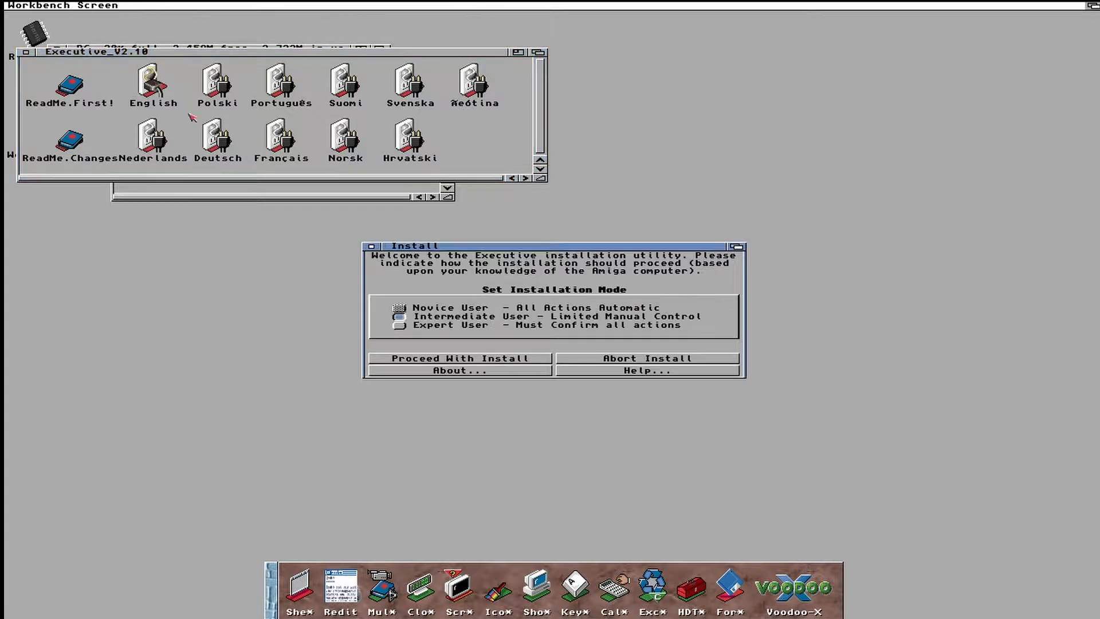
pyautogui.click(437, 357)
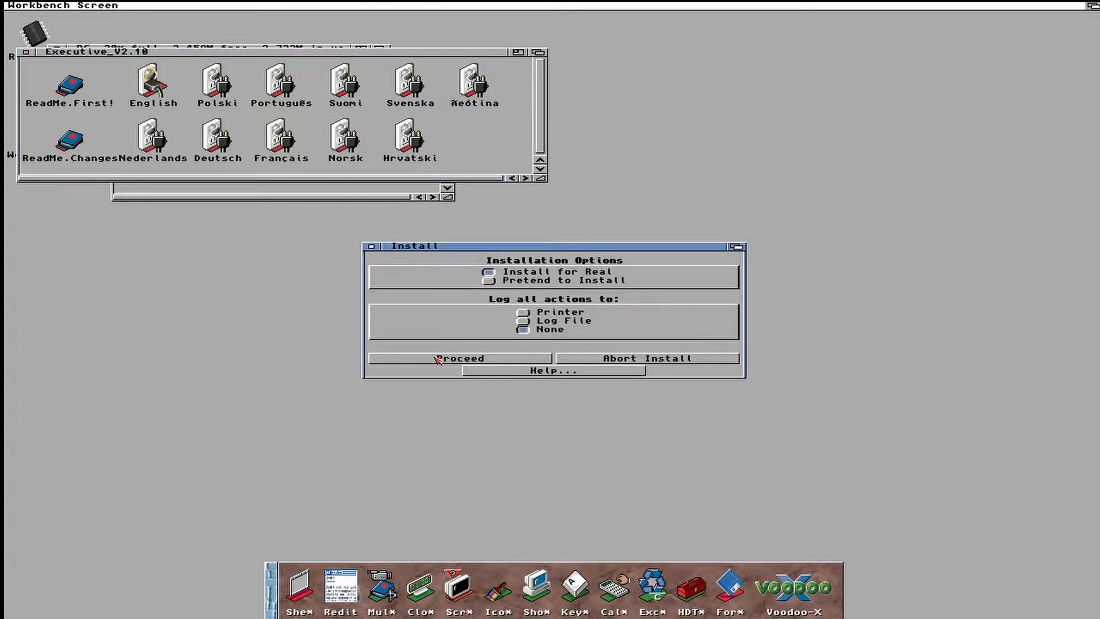
pyautogui.click(437, 359)
pyautogui.click(438, 370)
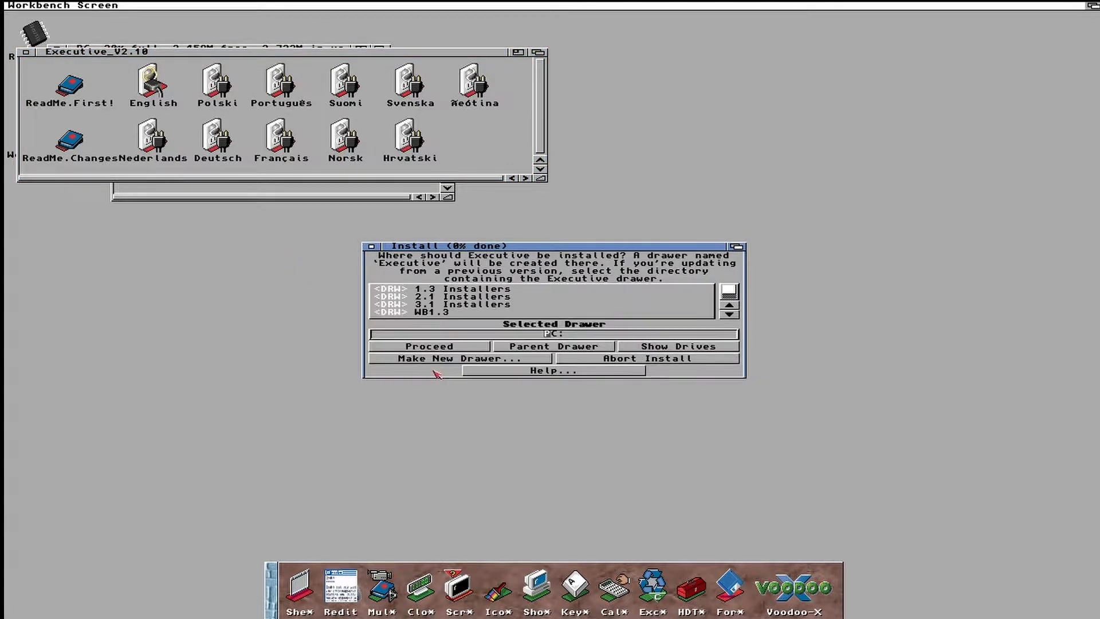
# Choose the Workbench: volume as the destination for the Executive drawer
pyautogui.click(643, 346)
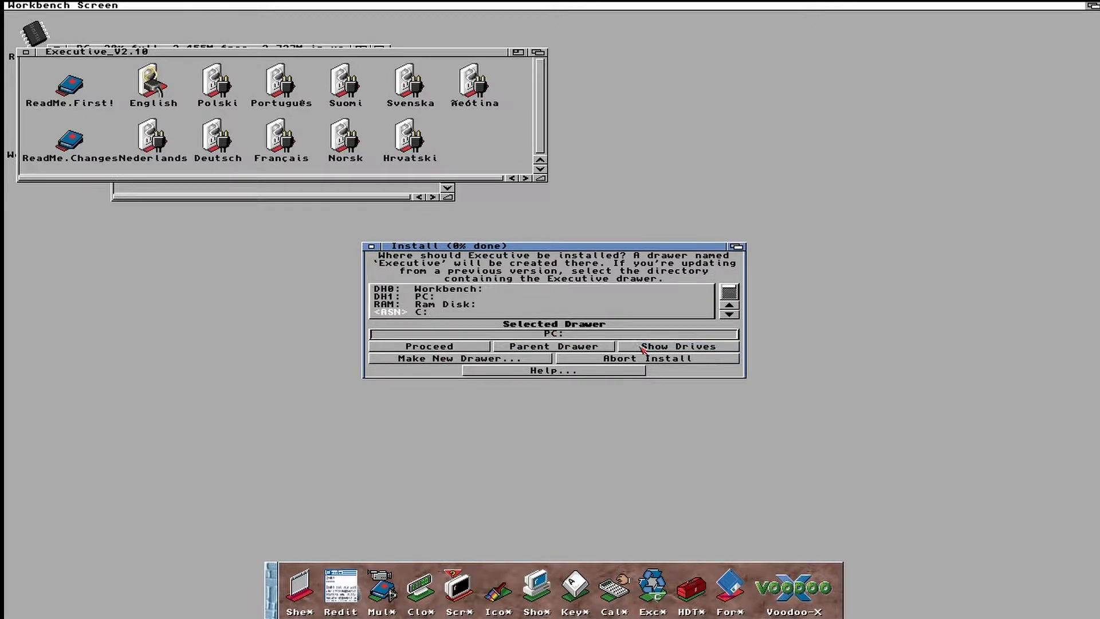
pyautogui.click(475, 291)
pyautogui.click(453, 347)
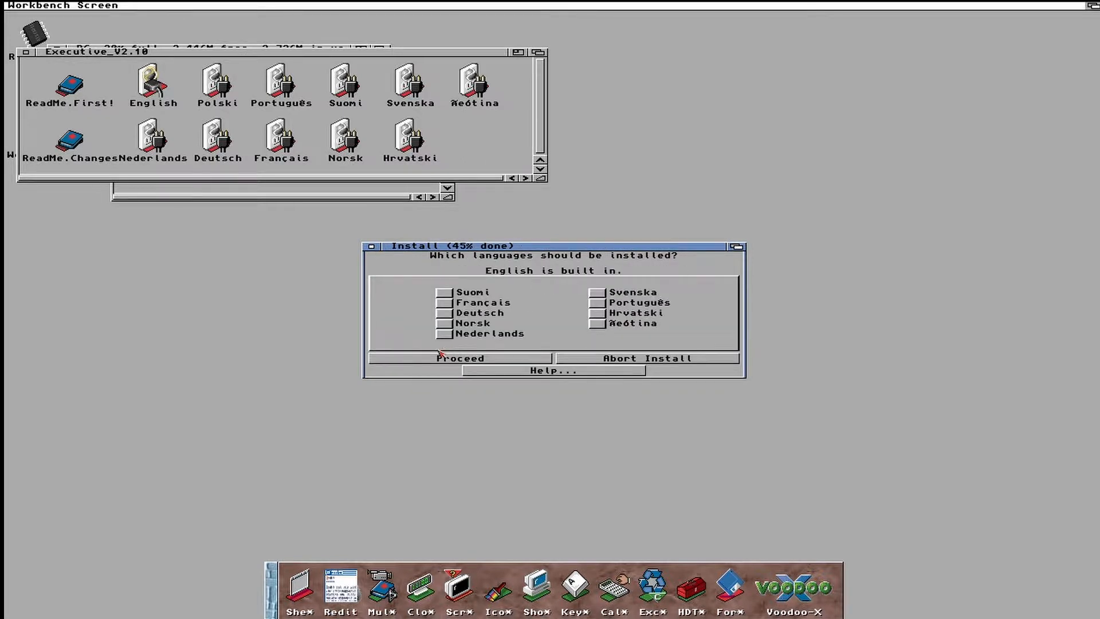
# Finish installing Executive with no extra languages, NewIcons hi-res icons and no applications selected
pyautogui.click(441, 356)
pyautogui.click(442, 359)
pyautogui.click(444, 360)
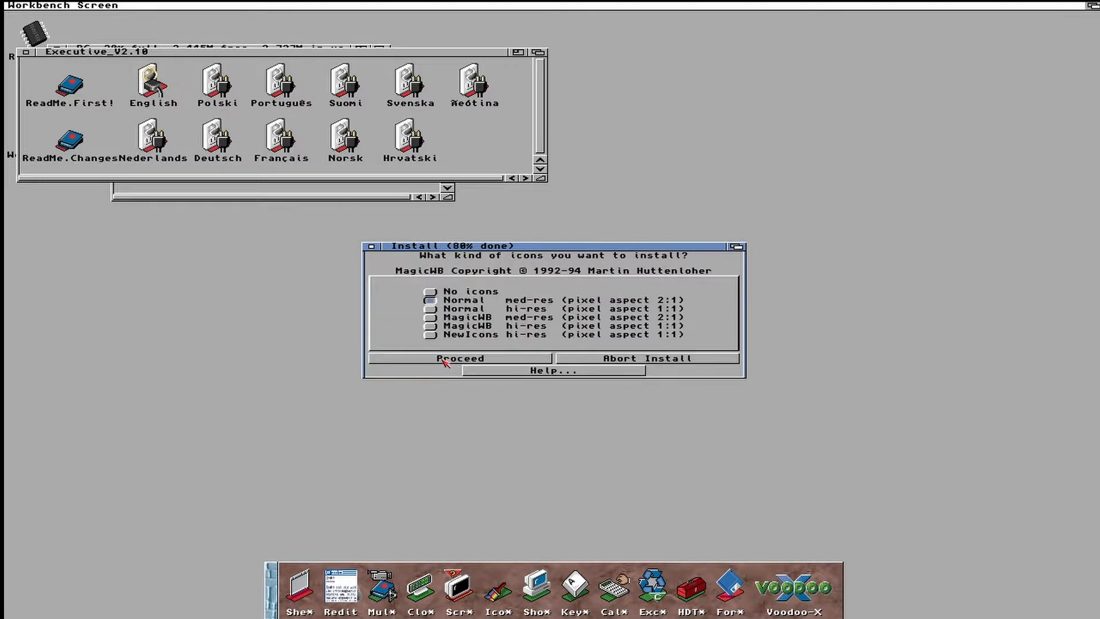
pyautogui.click(435, 336)
pyautogui.click(437, 360)
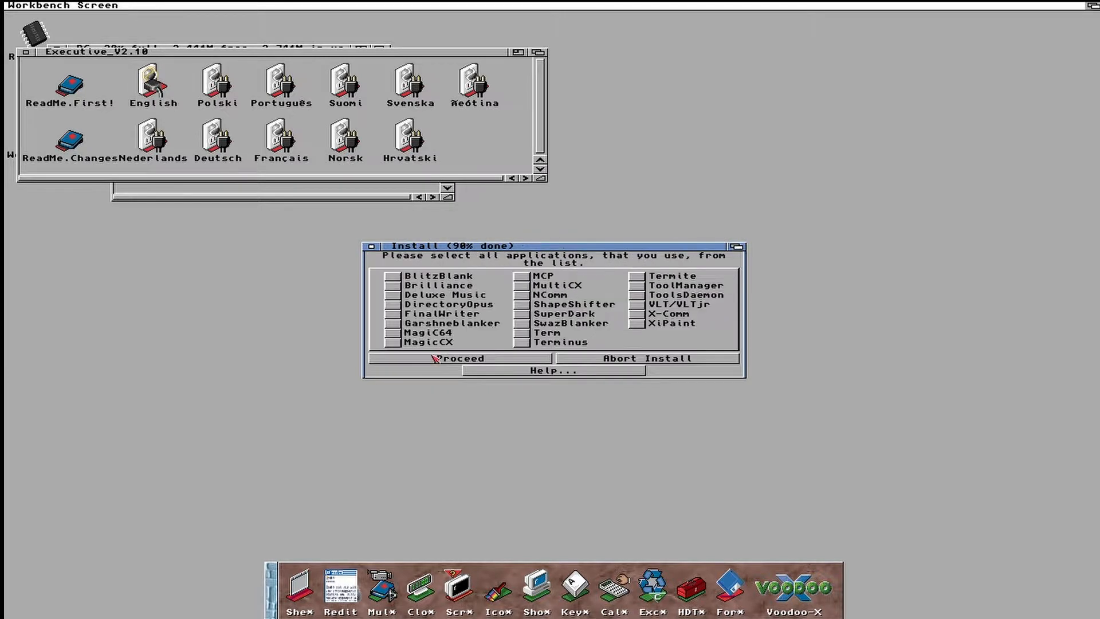
pyautogui.click(434, 359)
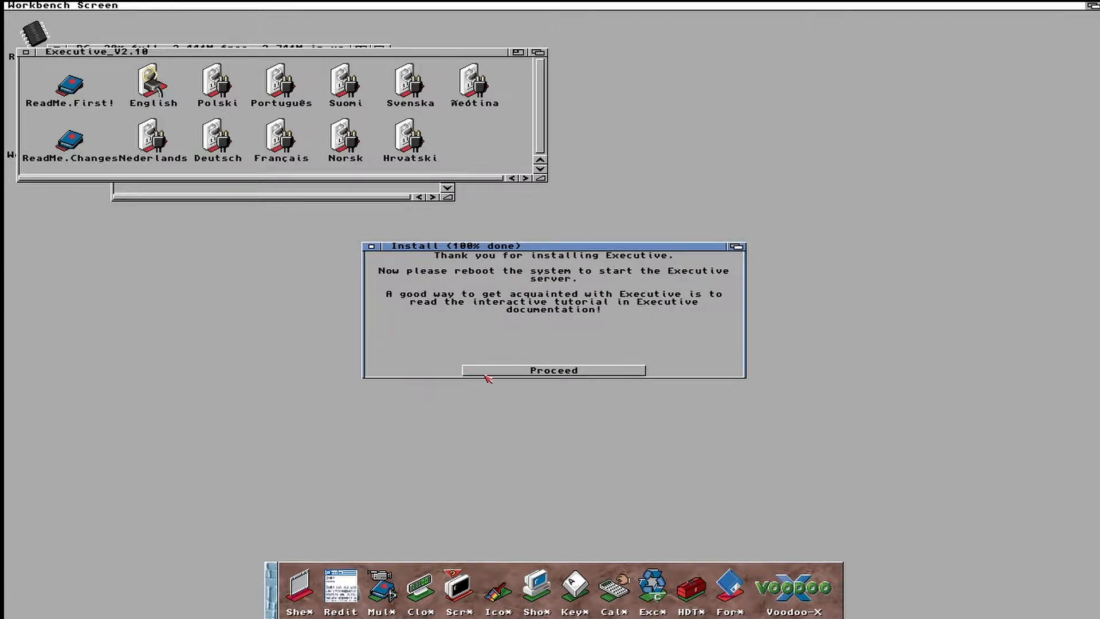
pyautogui.click(485, 375)
pyautogui.click(485, 373)
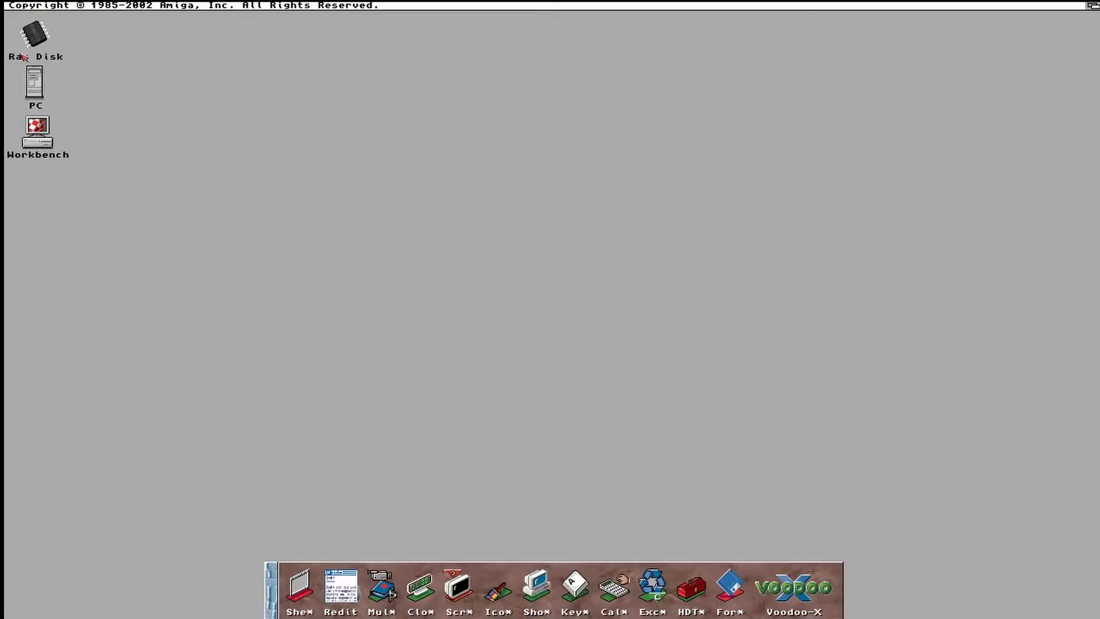
# Run the 20-Executive script from the 3.1 Installers drawer on the PC volume
pyautogui.doubleClick(34, 83)
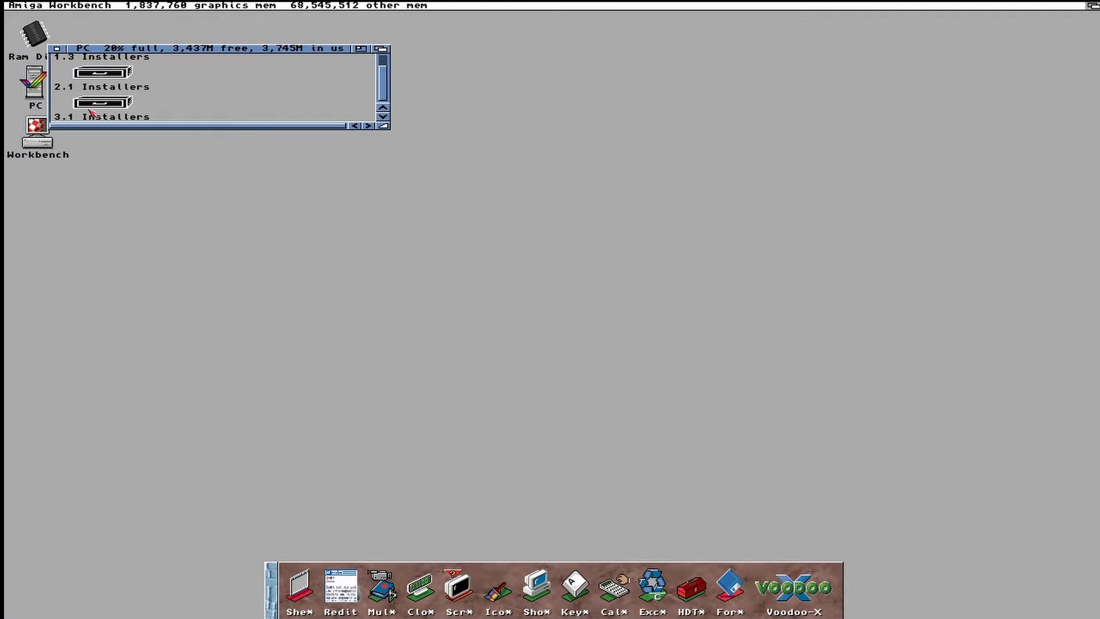
pyautogui.doubleClick(91, 105)
pyautogui.click(335, 127)
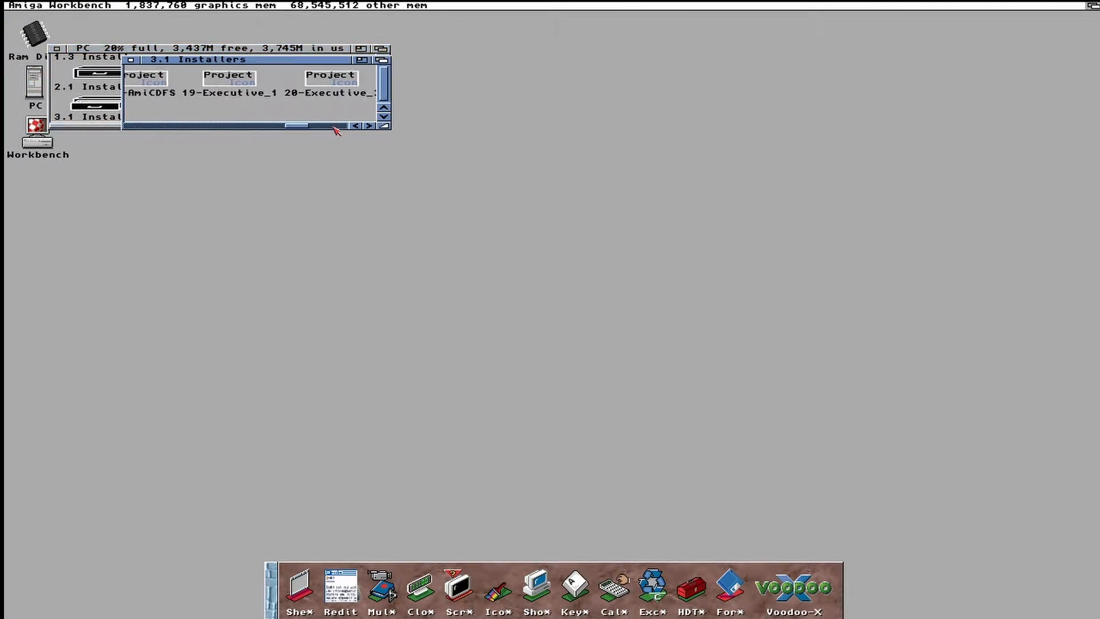
pyautogui.doubleClick(334, 87)
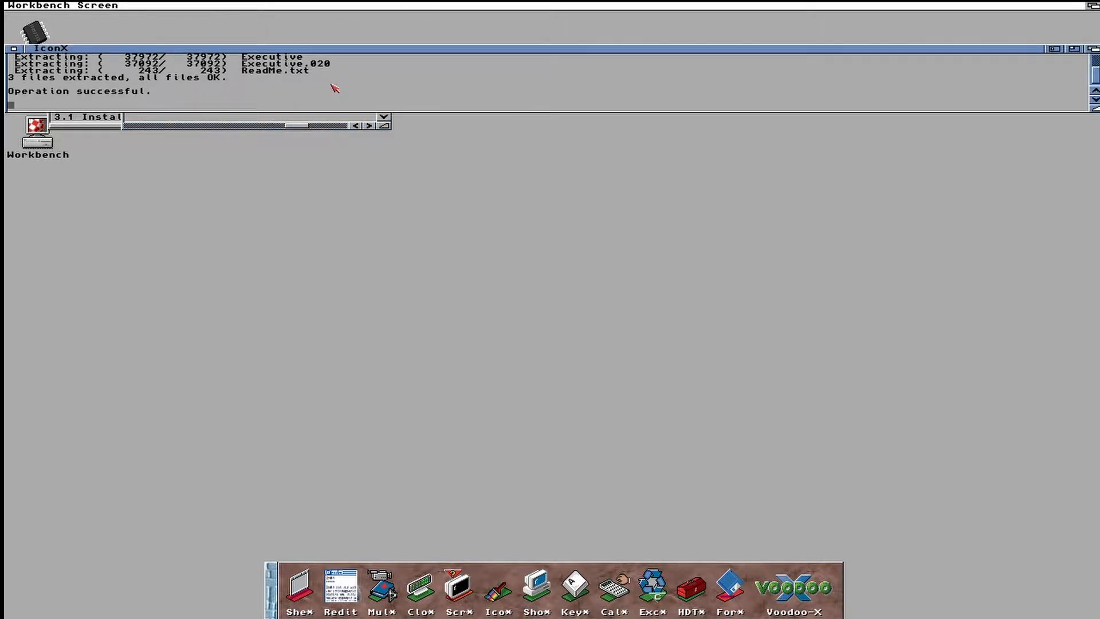
# View the Kickstart and Workbench version information and run the 21-AmigaOSRomUpdate script from the 3.1 Installers drawer
pyautogui.rightClick(17, 6)
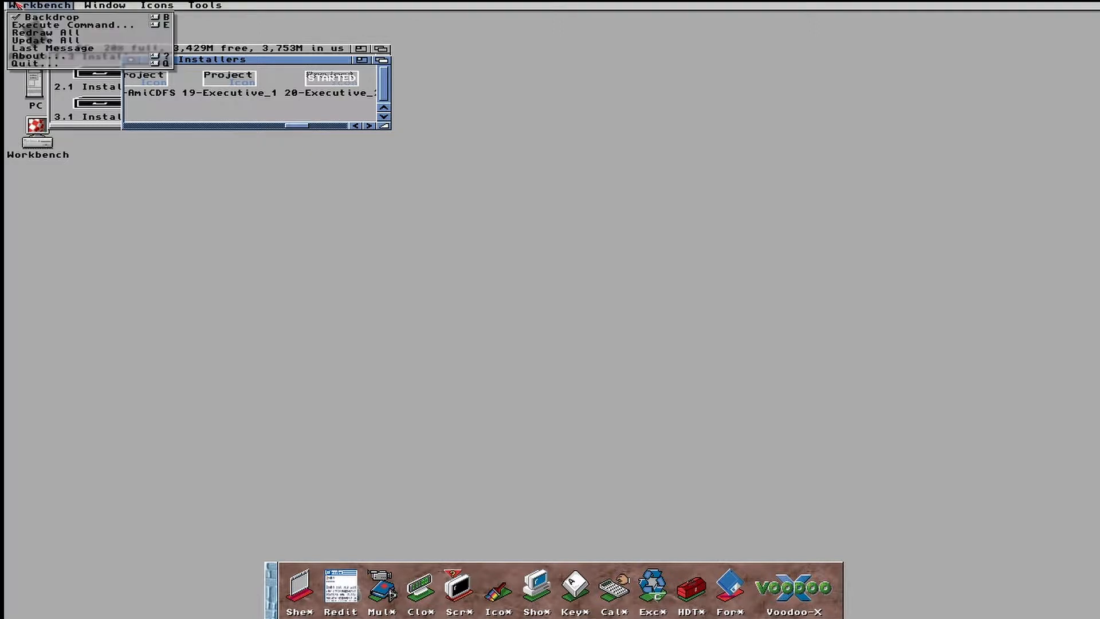
pyautogui.rightClick(60, 56)
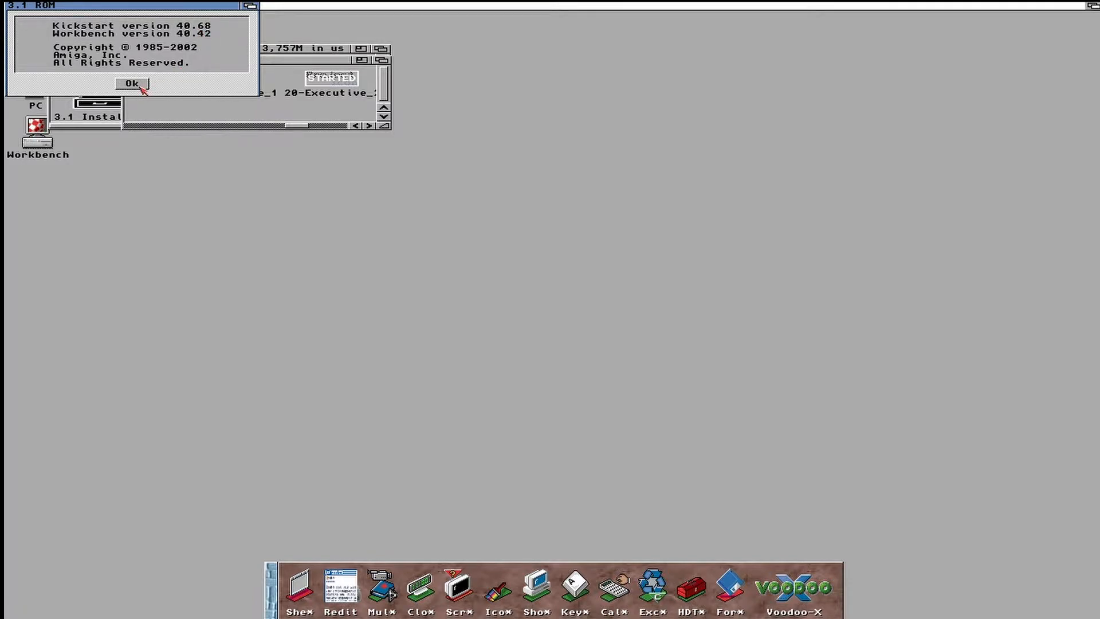
pyautogui.click(133, 84)
pyautogui.click(330, 126)
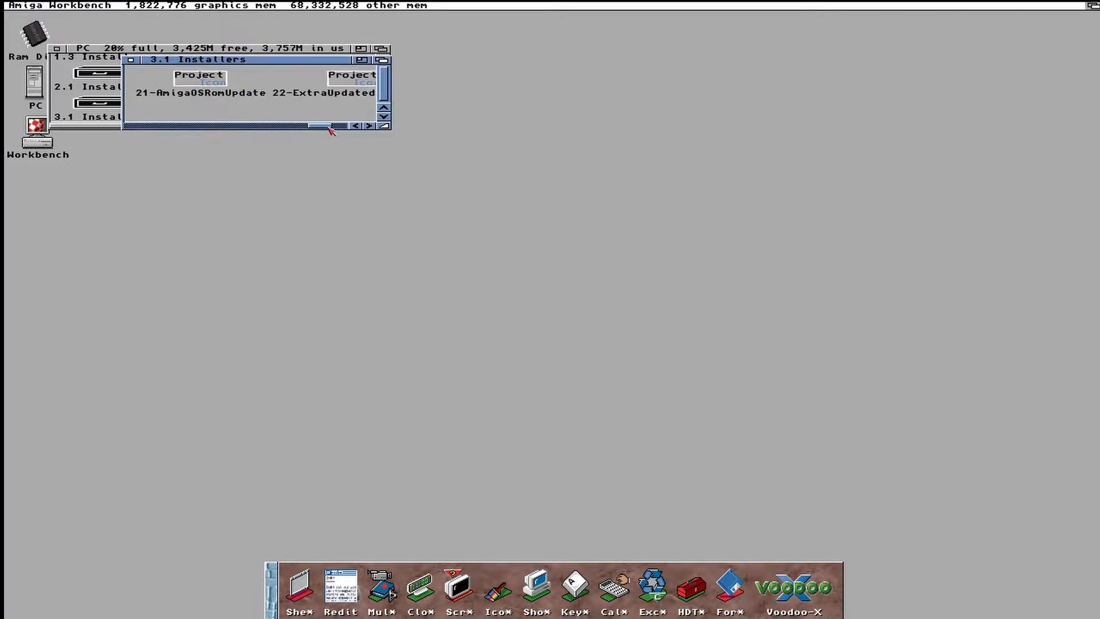
pyautogui.doubleClick(212, 86)
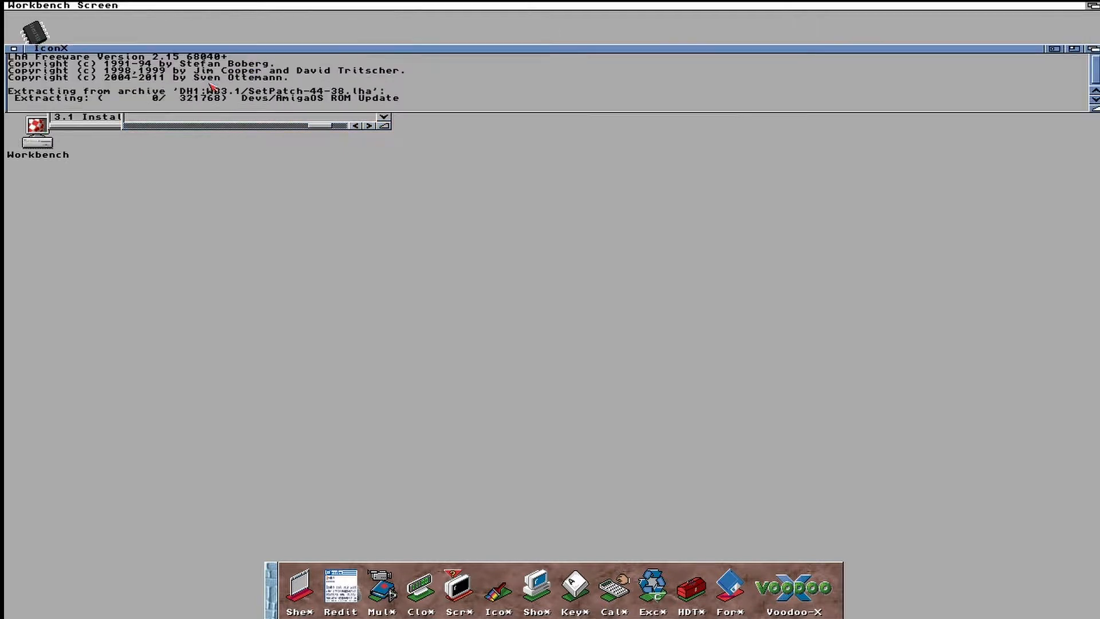
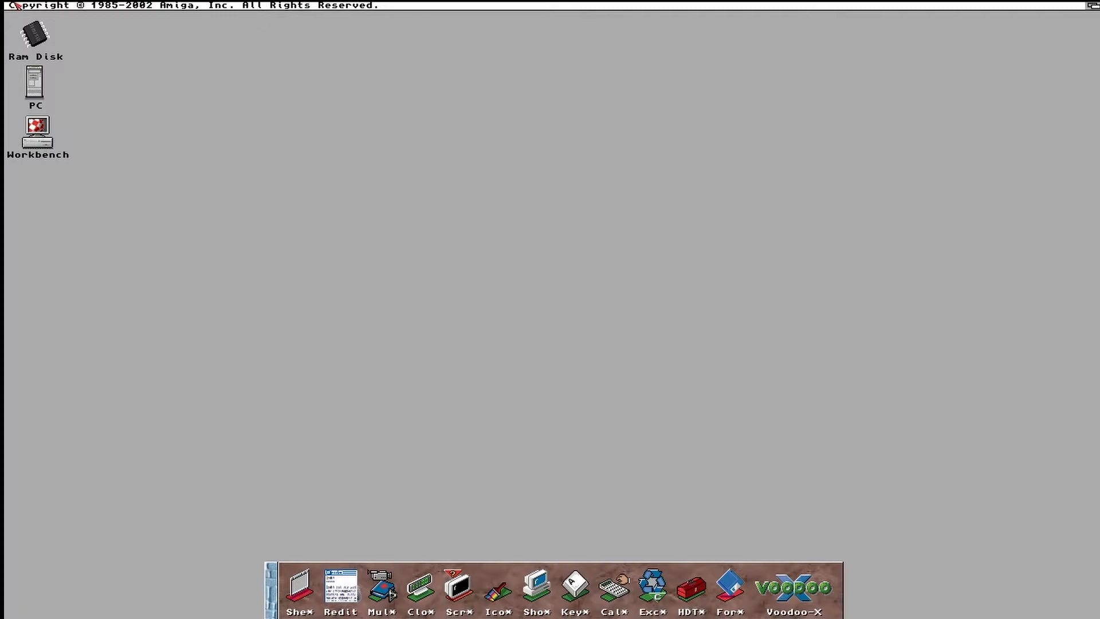
# Check the Kickstart version after the ROM update
pyautogui.rightClick(17, 6)
pyautogui.rightClick(74, 57)
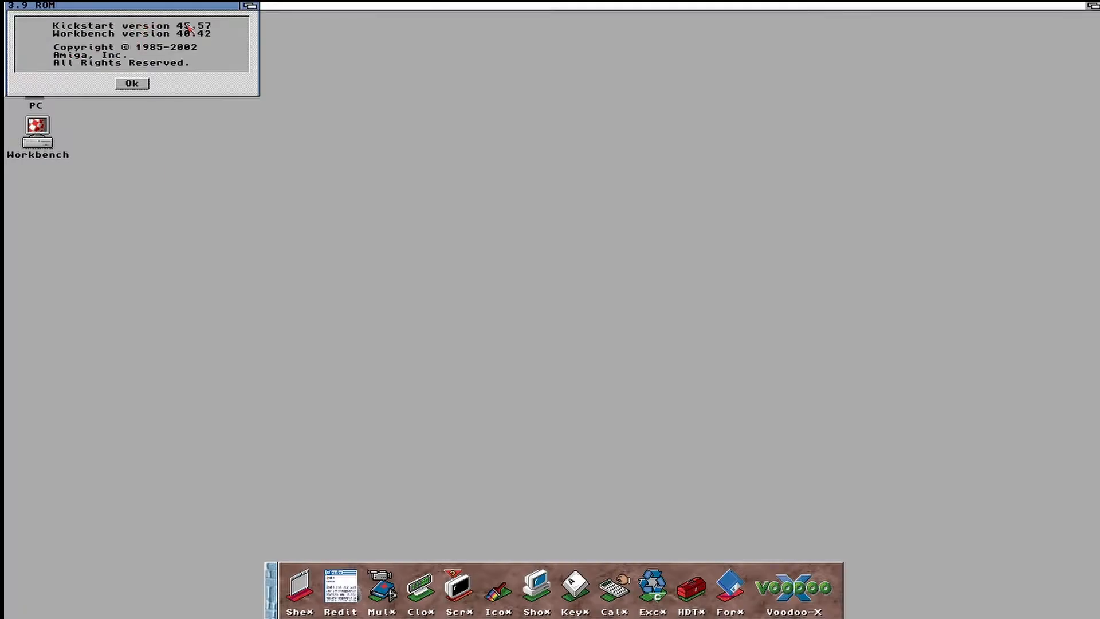
pyautogui.click(137, 85)
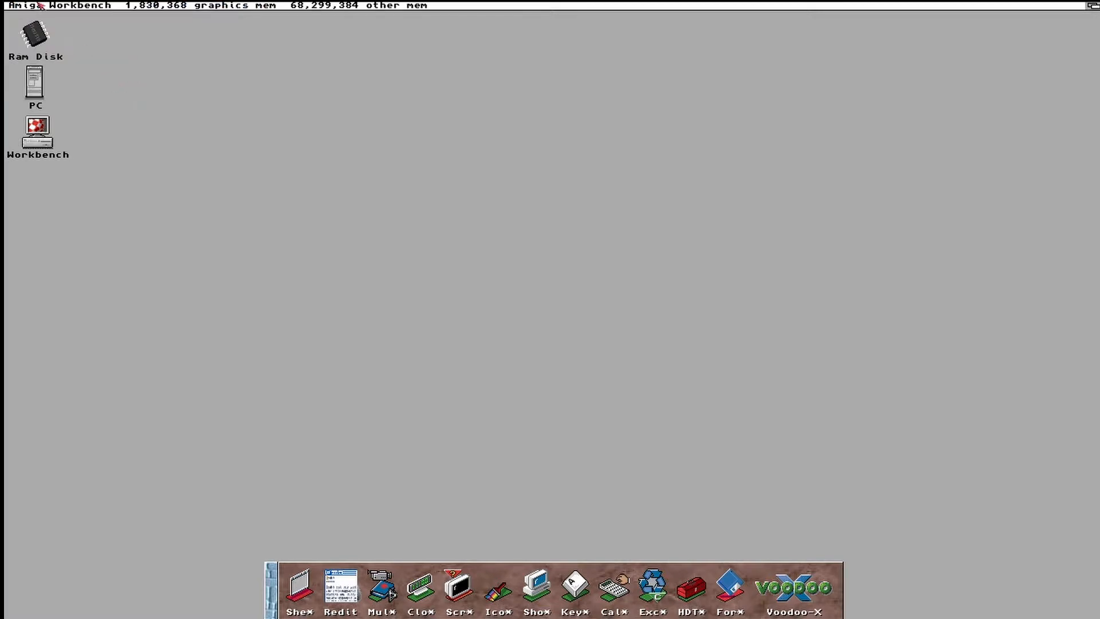
# Run the 22-ExtraUpdatedLibraries script from the 3.1 Installers drawer on the PC volume
pyautogui.rightClick(38, 5)
pyautogui.doubleClick(35, 84)
pyautogui.doubleClick(102, 106)
pyautogui.click(342, 126)
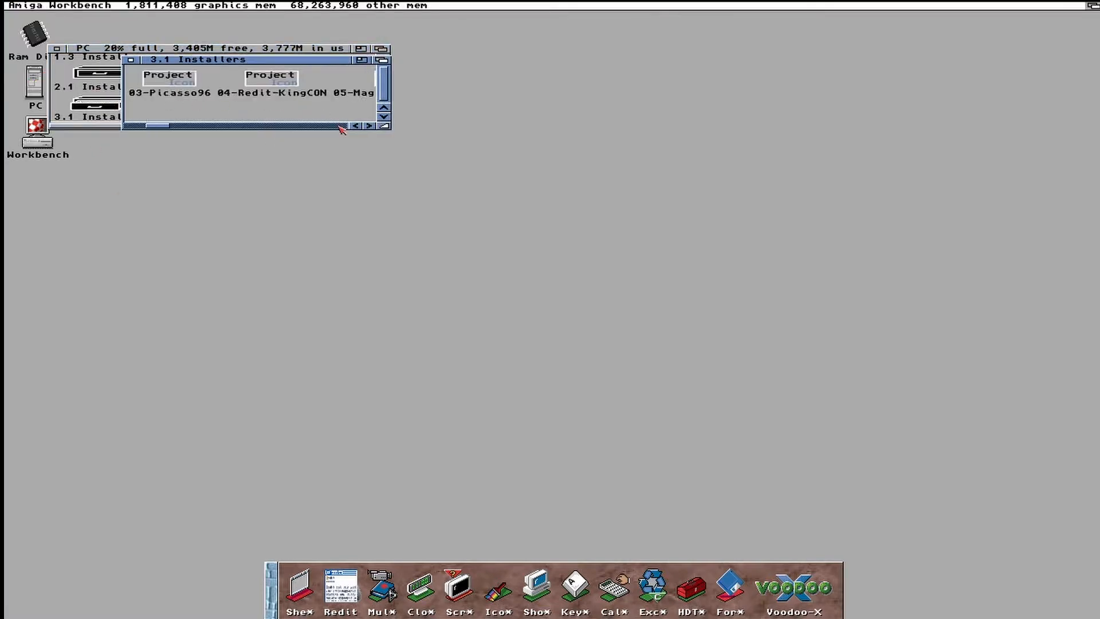
pyautogui.doubleClick(351, 89)
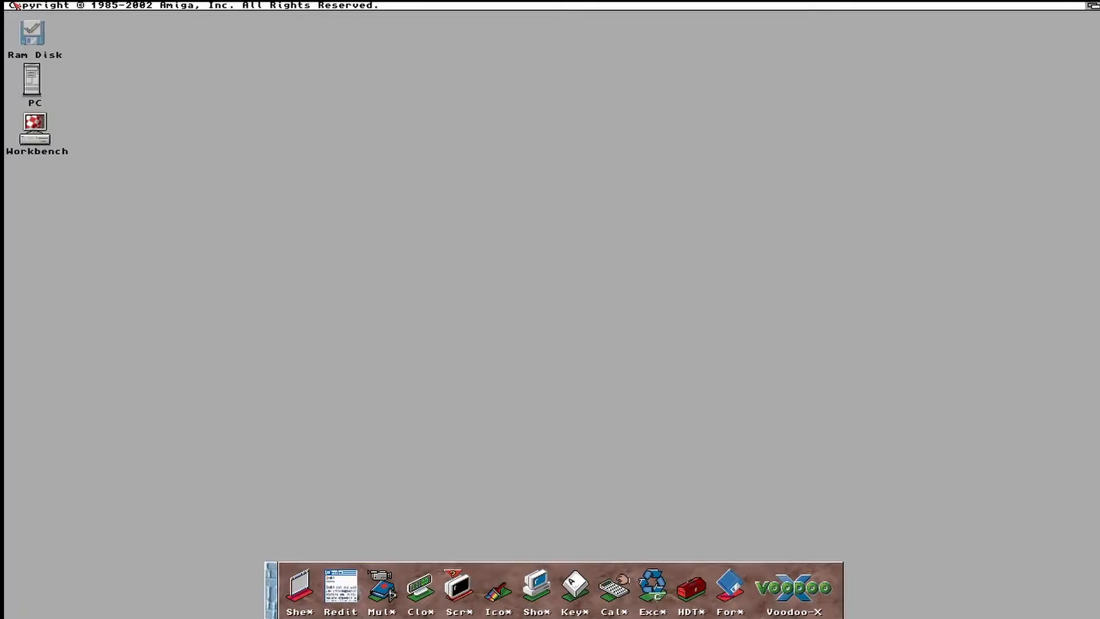
# Check the Workbench version after the libraries update
pyautogui.rightClick(16, 5)
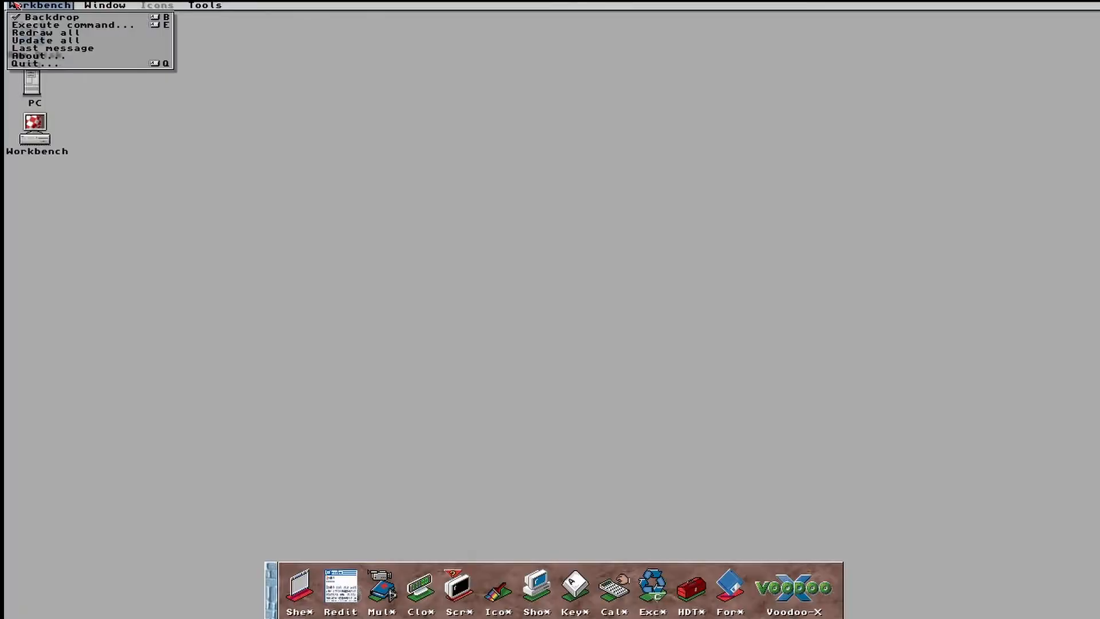
pyautogui.rightClick(69, 56)
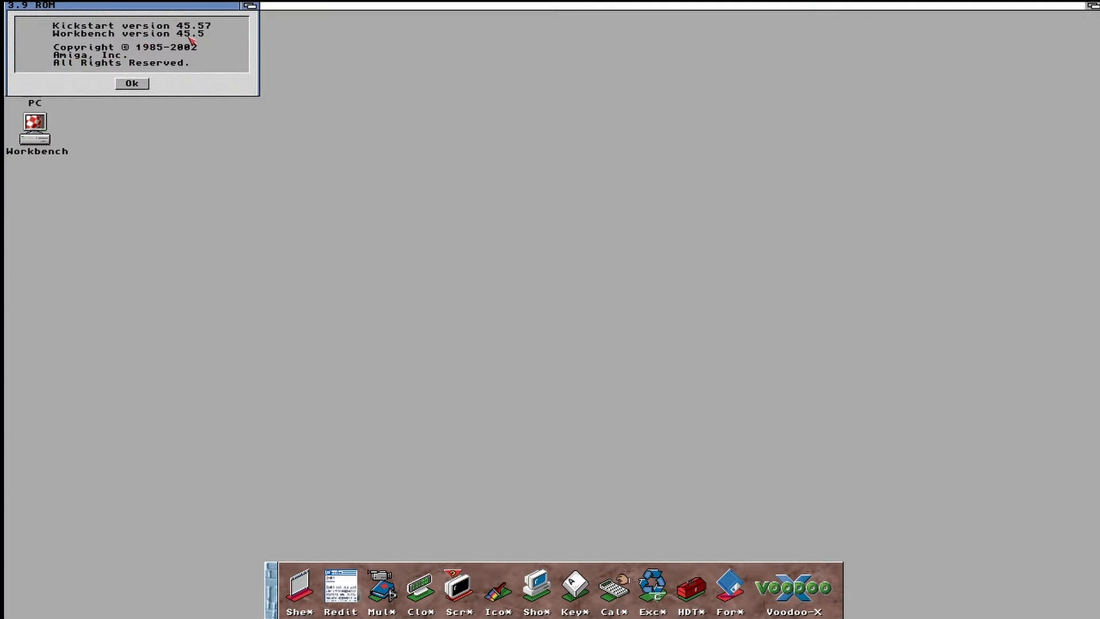
pyautogui.click(133, 83)
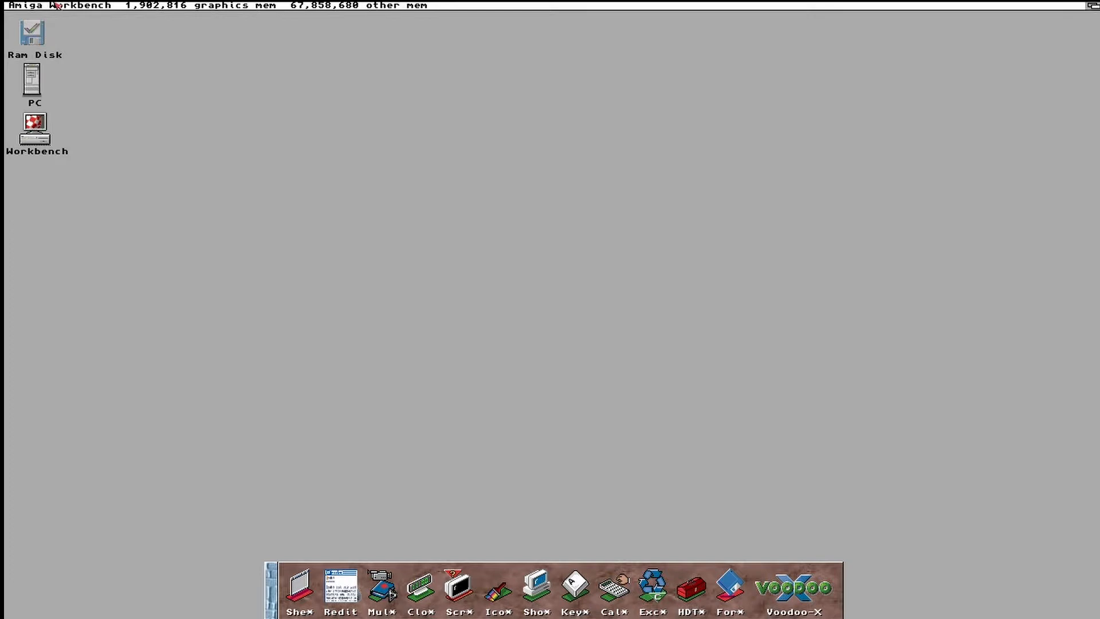
# Open the icon information of the Ram Disk and save it with the memory chip icon
pyautogui.rightClick(51, 38)
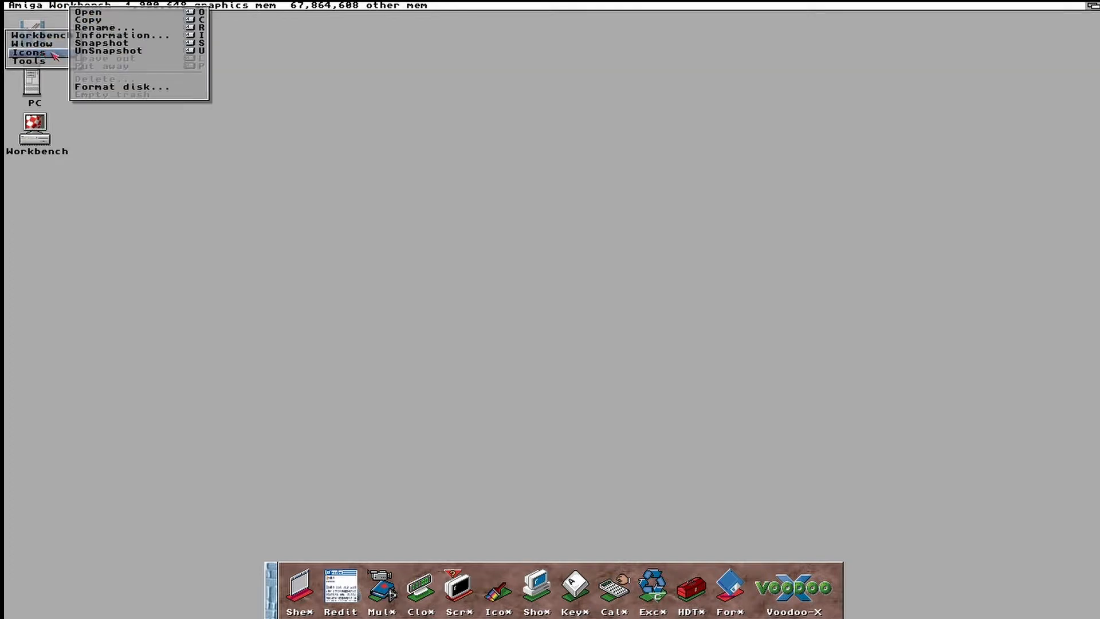
pyautogui.rightClick(129, 36)
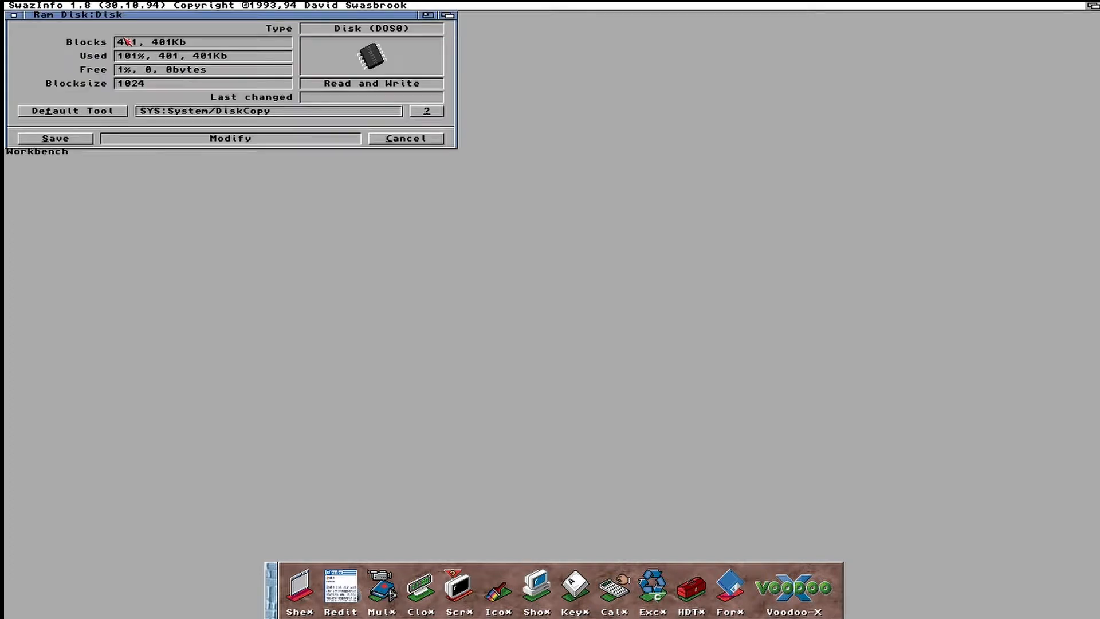
pyautogui.click(81, 140)
pyautogui.click(441, 340)
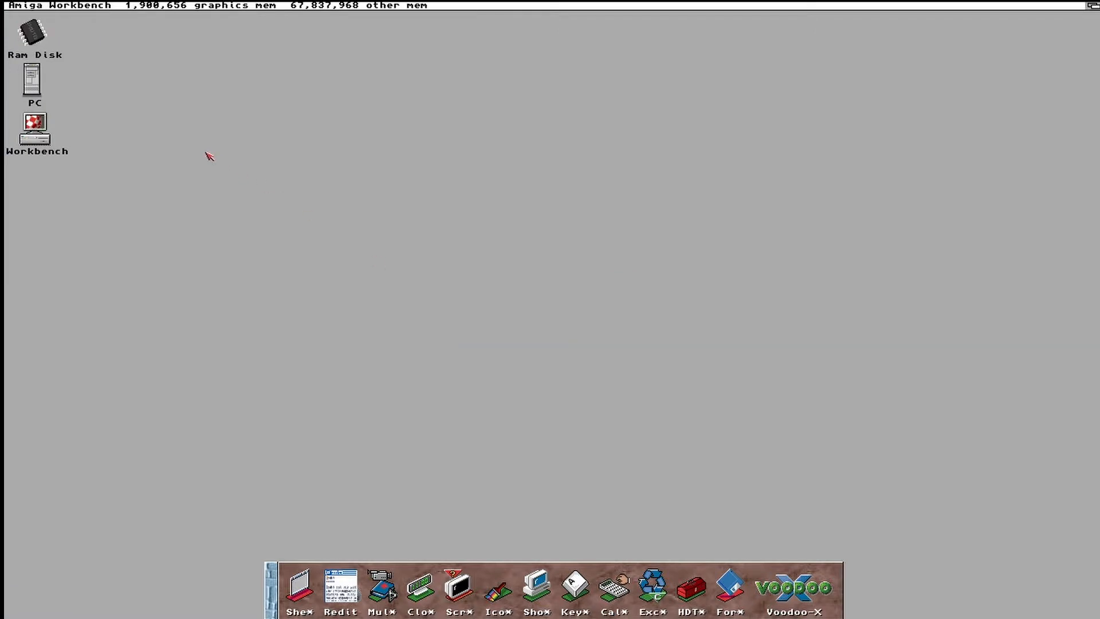
# Run the 23-BenchTrash script from the 3.1 Installers drawer on the PC volume
pyautogui.doubleClick(25, 79)
pyautogui.doubleClick(110, 103)
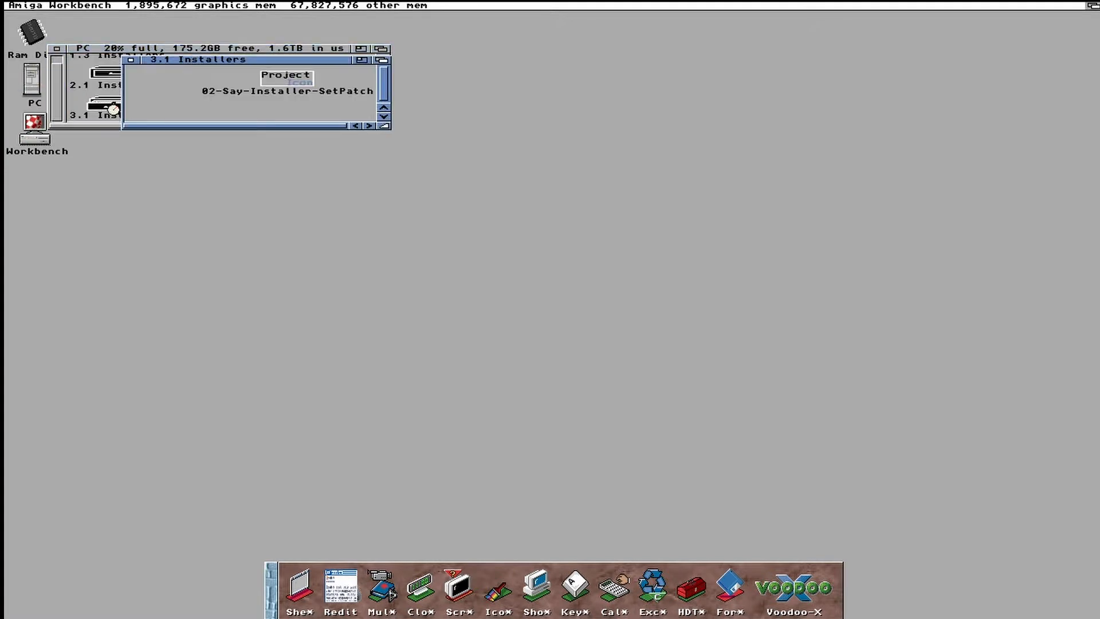
pyautogui.moveTo(133, 128); pyautogui.dragTo(338, 130)
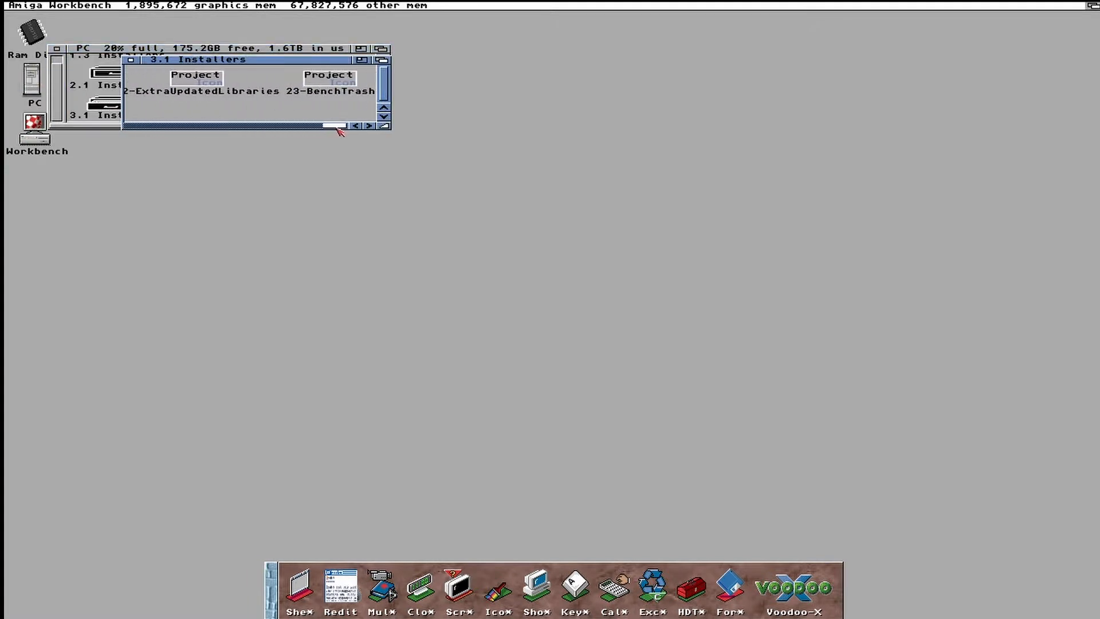
pyautogui.doubleClick(326, 86)
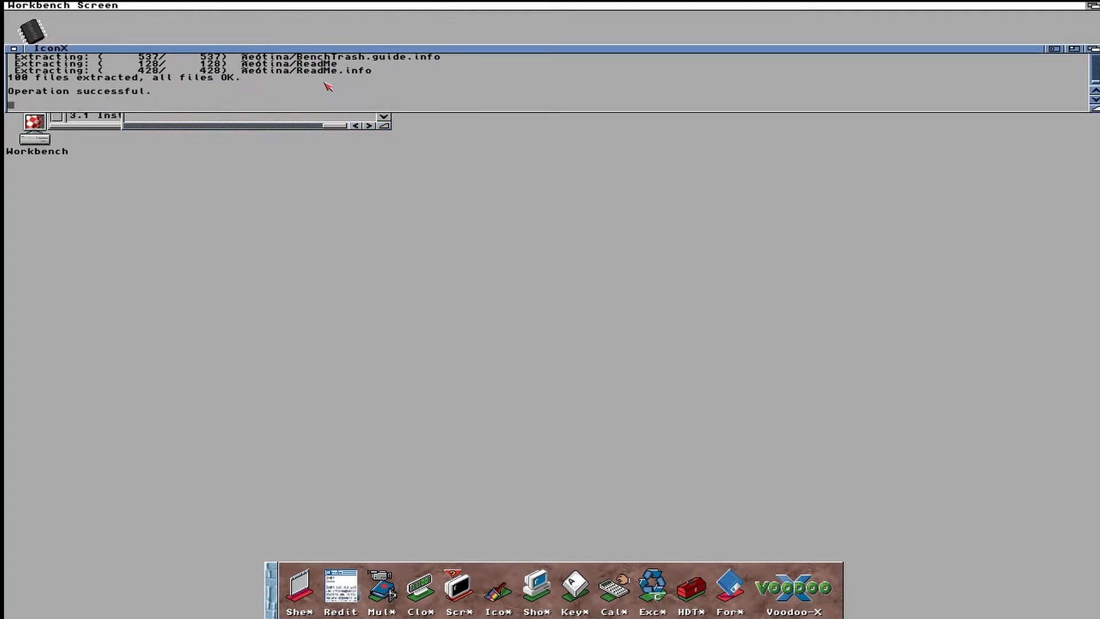
# Start Install_BenchTrash from the Ram Disk as an Intermediate User and accept SYS:WBStartup as the destination drawer
pyautogui.doubleClick(39, 32)
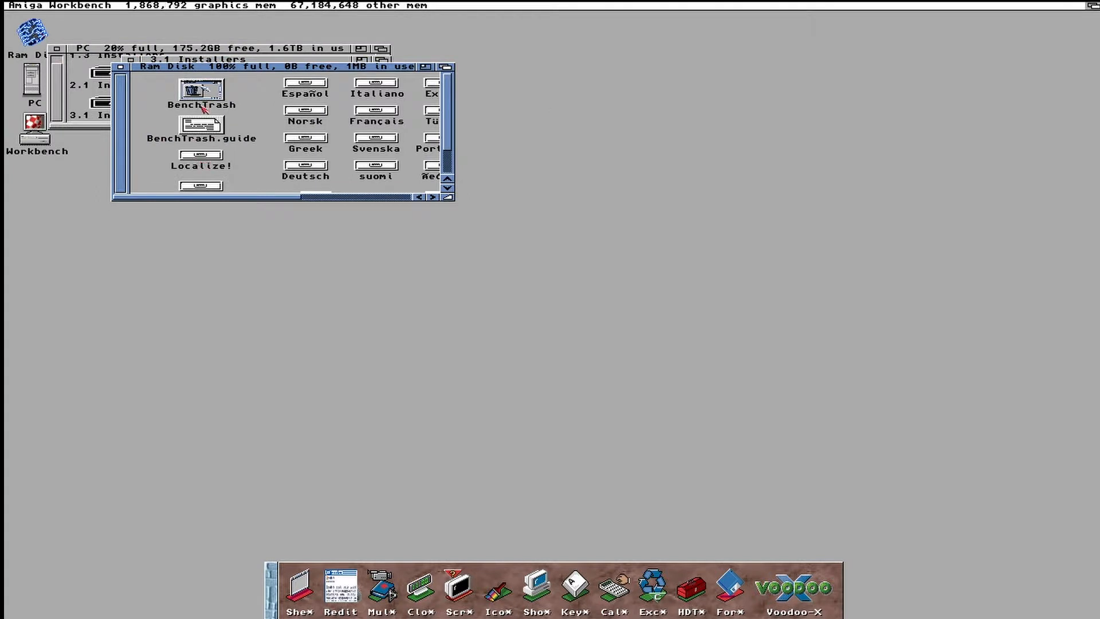
pyautogui.click(337, 197)
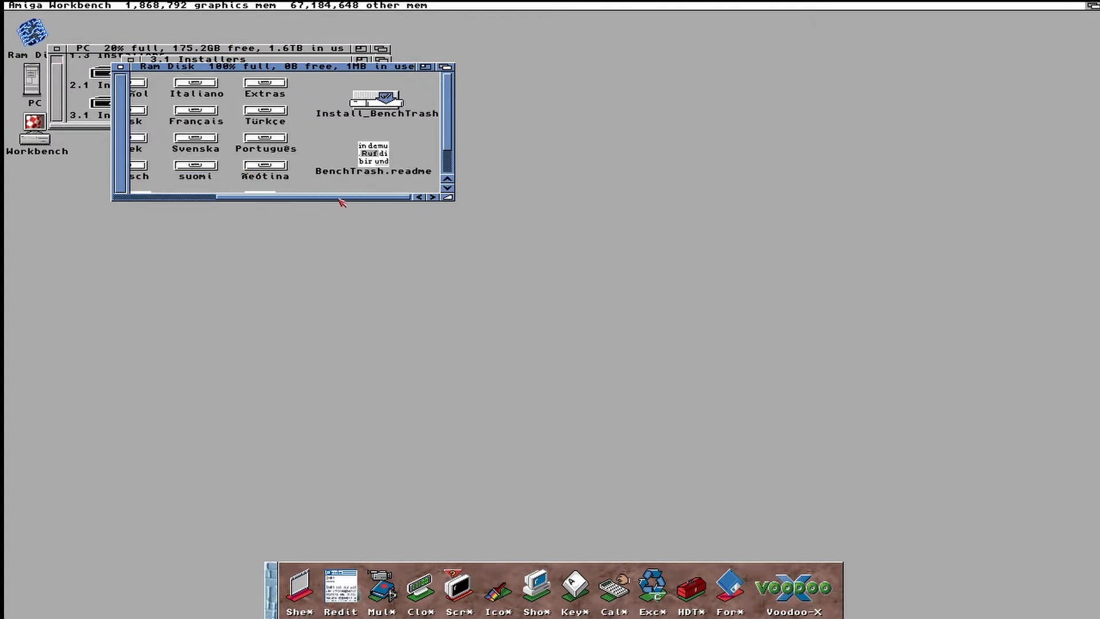
pyautogui.doubleClick(393, 115)
pyautogui.click(400, 316)
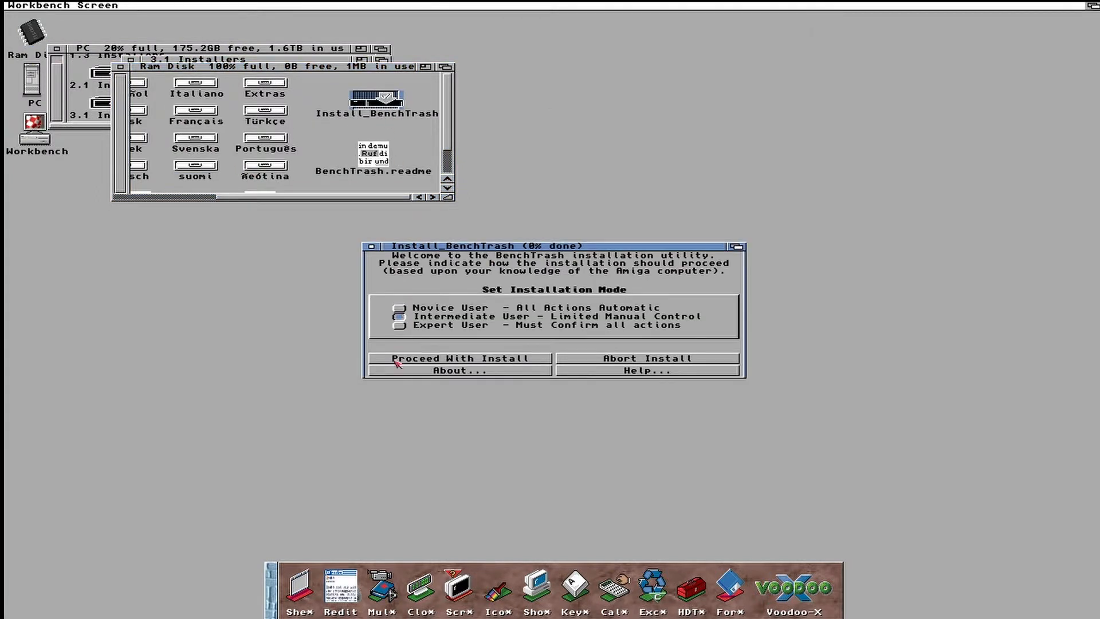
pyautogui.click(400, 358)
pyautogui.click(399, 358)
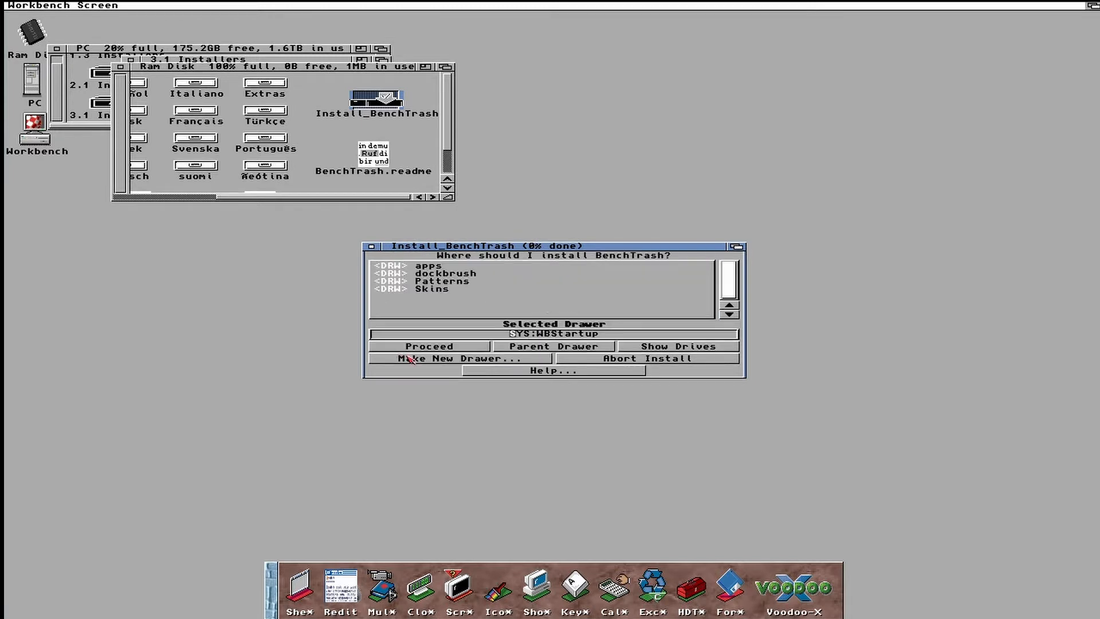
pyautogui.click(418, 347)
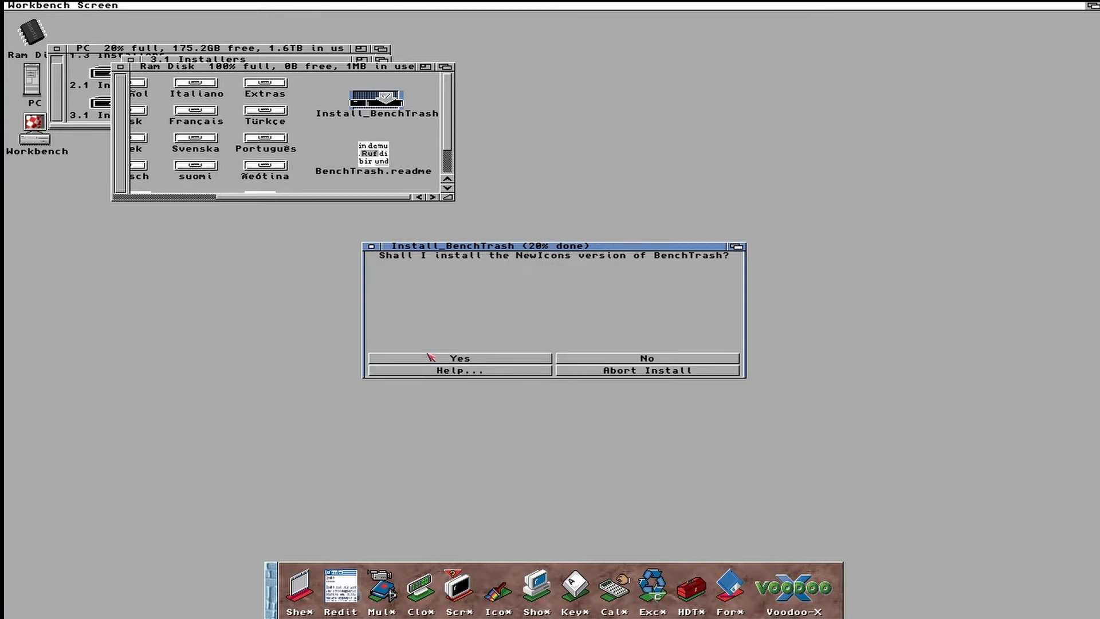
# Accept the NewIcons version of BenchTrash but decline the NewIcons version of the Trashcan icon
pyautogui.click(433, 360)
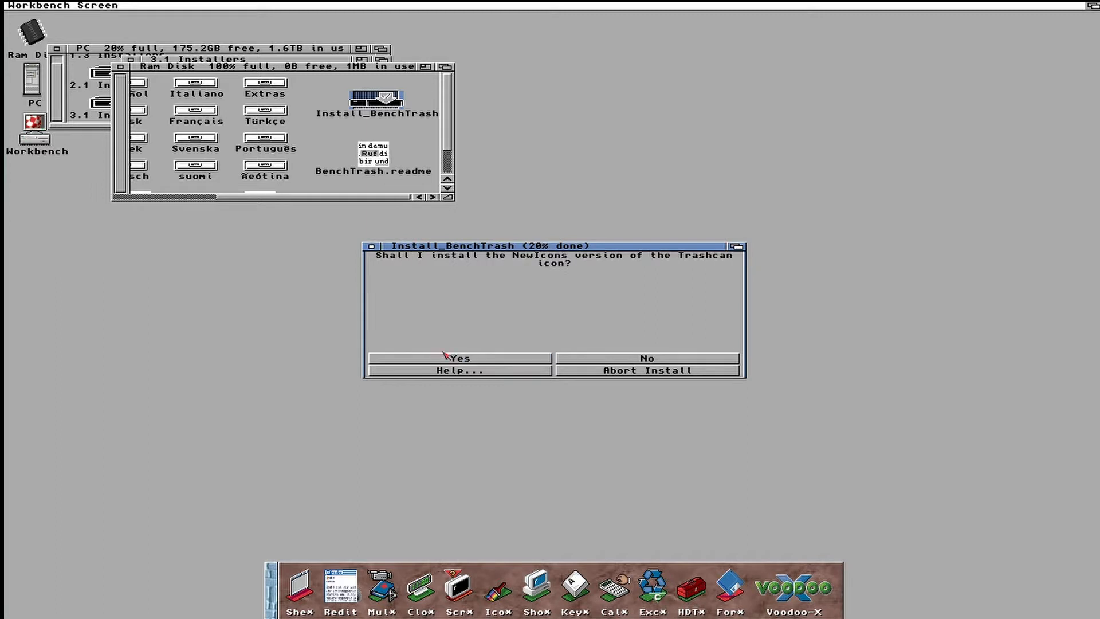
pyautogui.click(584, 360)
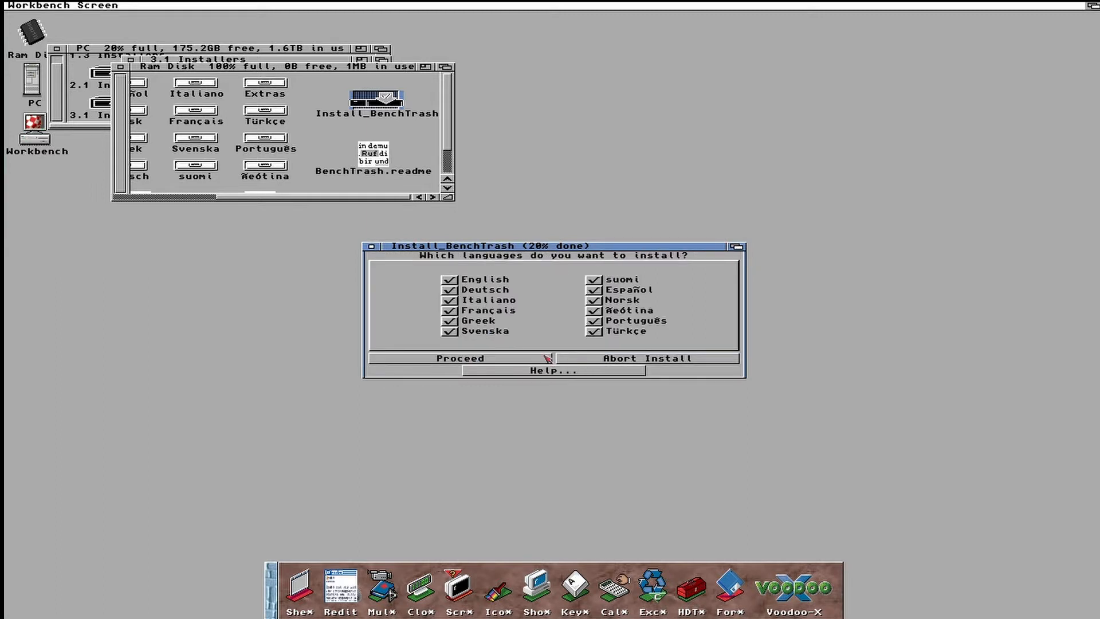
# Deselect all BenchTrash languages except English and continue the installation
pyautogui.click(452, 331)
pyautogui.click(451, 321)
pyautogui.click(449, 311)
pyautogui.click(449, 290)
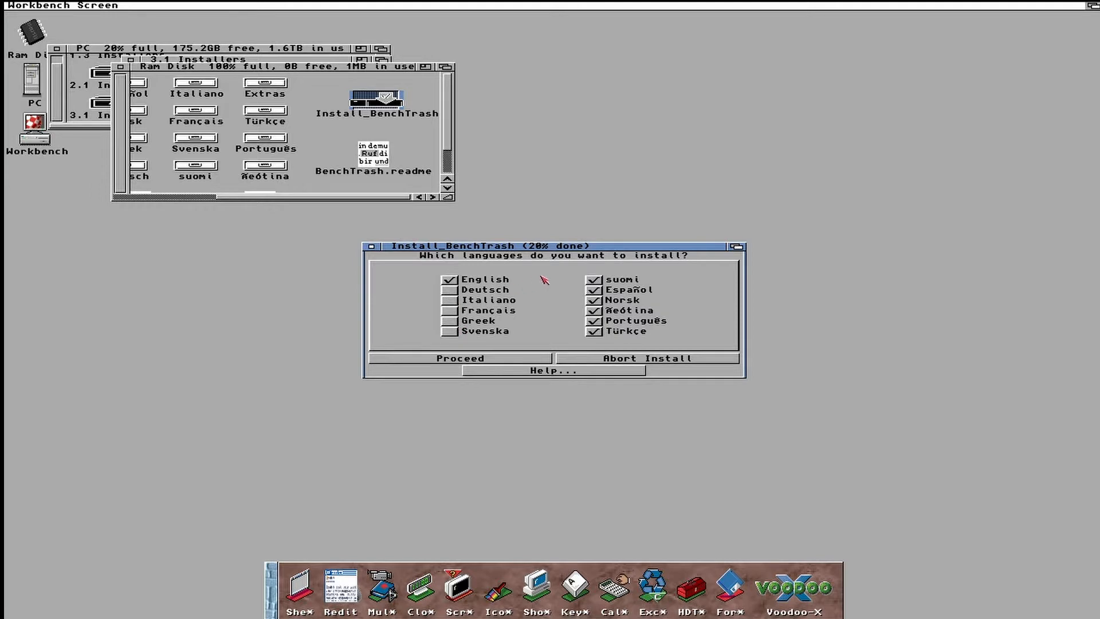
pyautogui.click(593, 280)
pyautogui.click(595, 290)
pyautogui.click(594, 311)
pyautogui.click(594, 321)
pyautogui.click(486, 359)
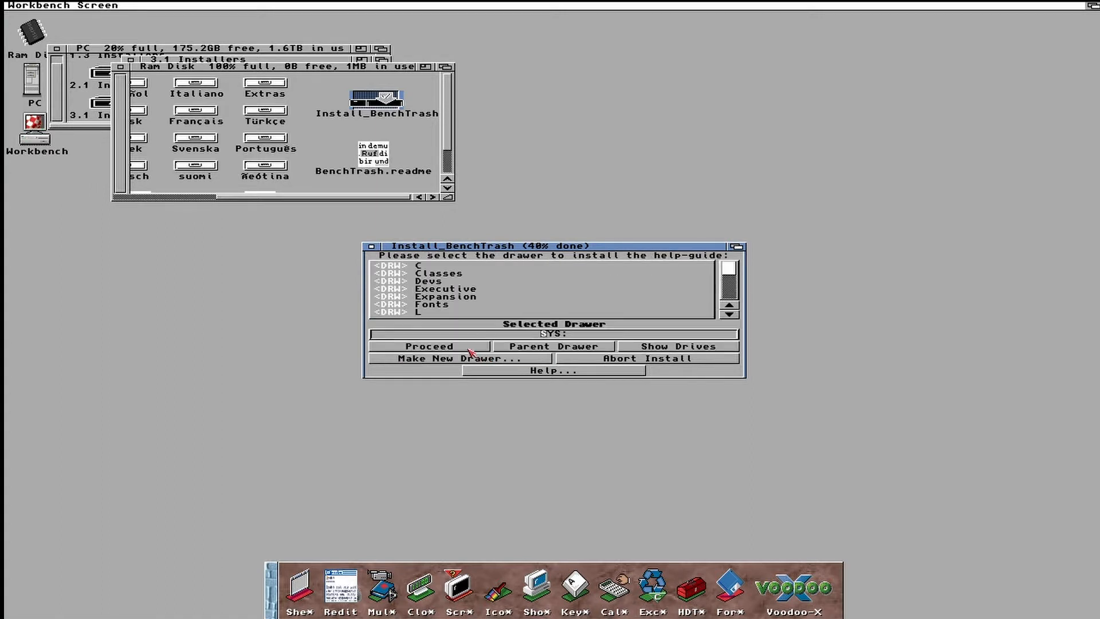
# Install the BenchTrash help guide in Workbench:Locale/Help, accept MultiView as the AmigaGuide browser, and finish the installer
pyautogui.click(664, 347)
pyautogui.click(725, 297)
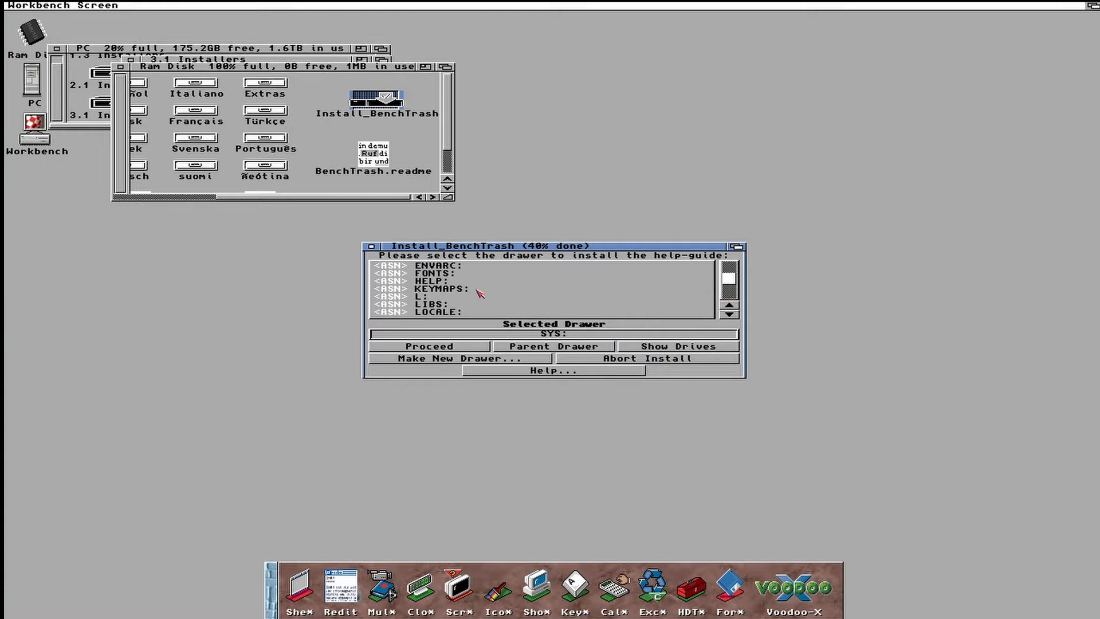
pyautogui.click(408, 281)
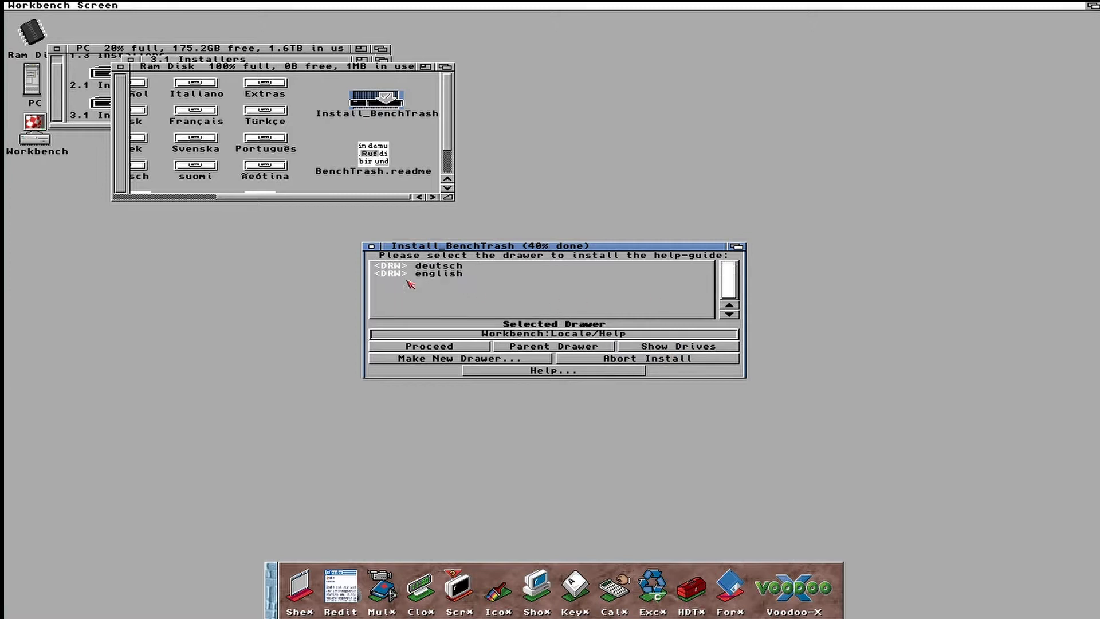
pyautogui.click(424, 345)
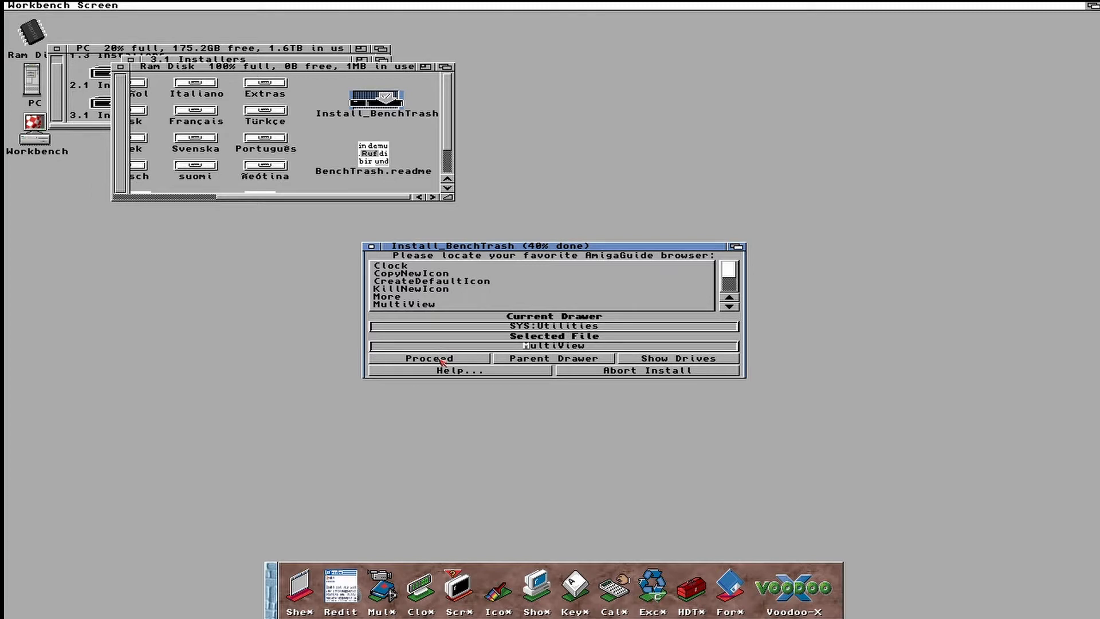
pyautogui.click(442, 360)
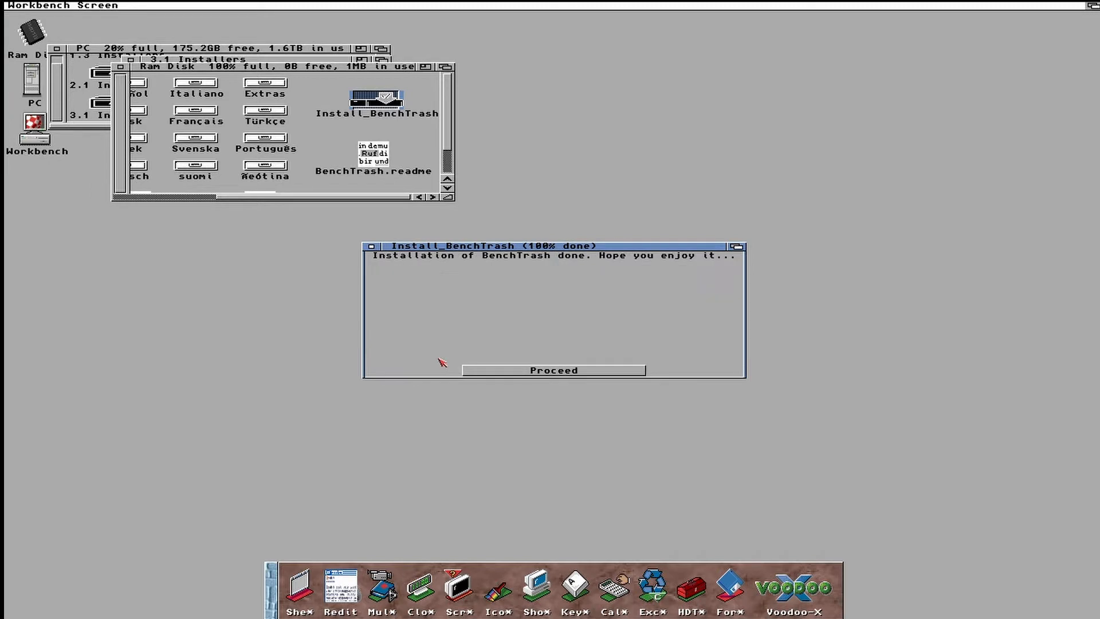
pyautogui.click(478, 371)
pyautogui.click(481, 370)
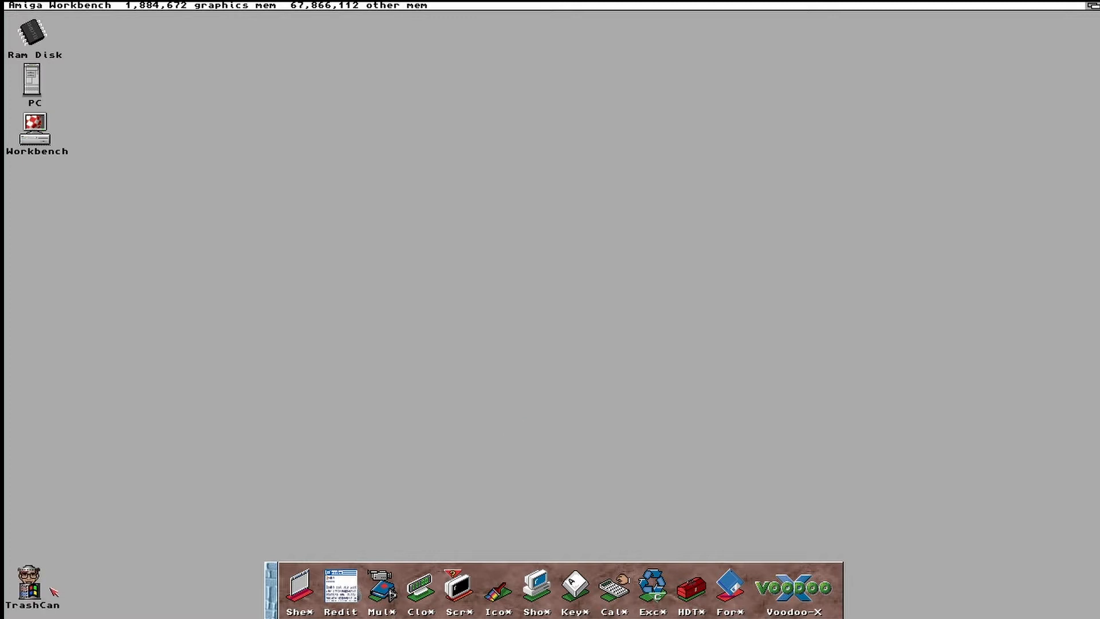
pyautogui.rightClick(41, 591)
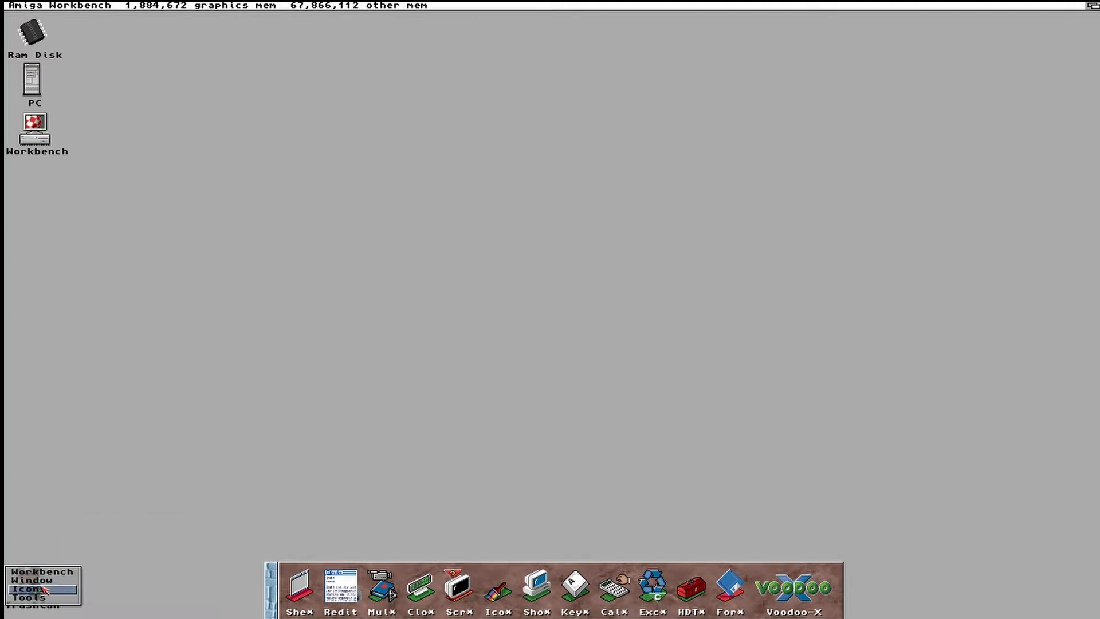
pyautogui.click(127, 570)
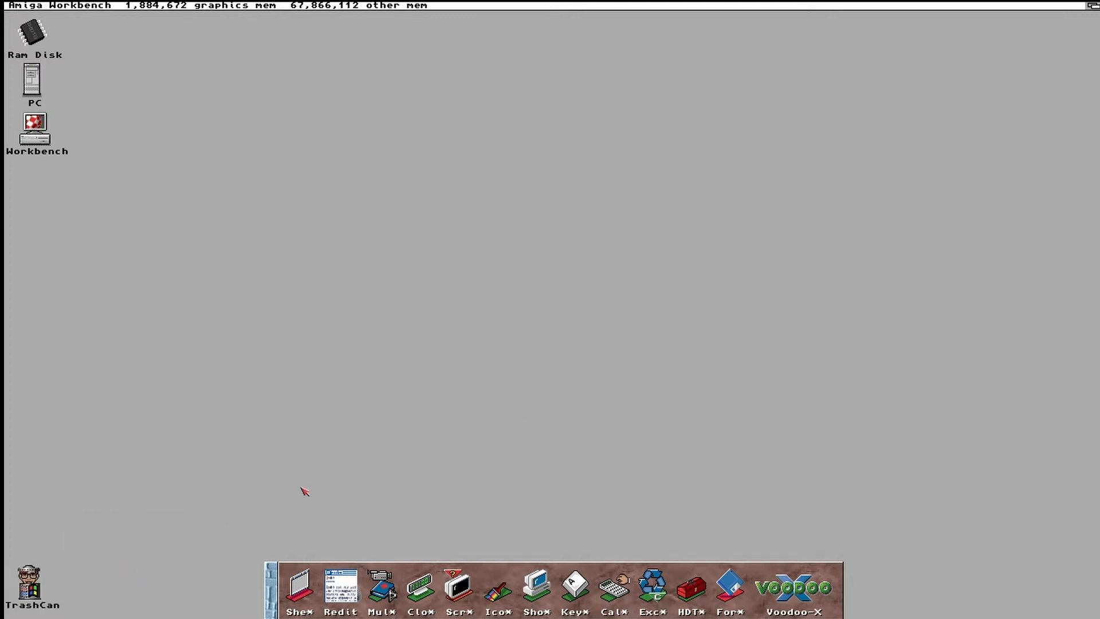
# Examine the tool types of BenchTrash in the Workbench volume's WBStartup drawer without saving, and close the drawers
pyautogui.doubleClick(35, 129)
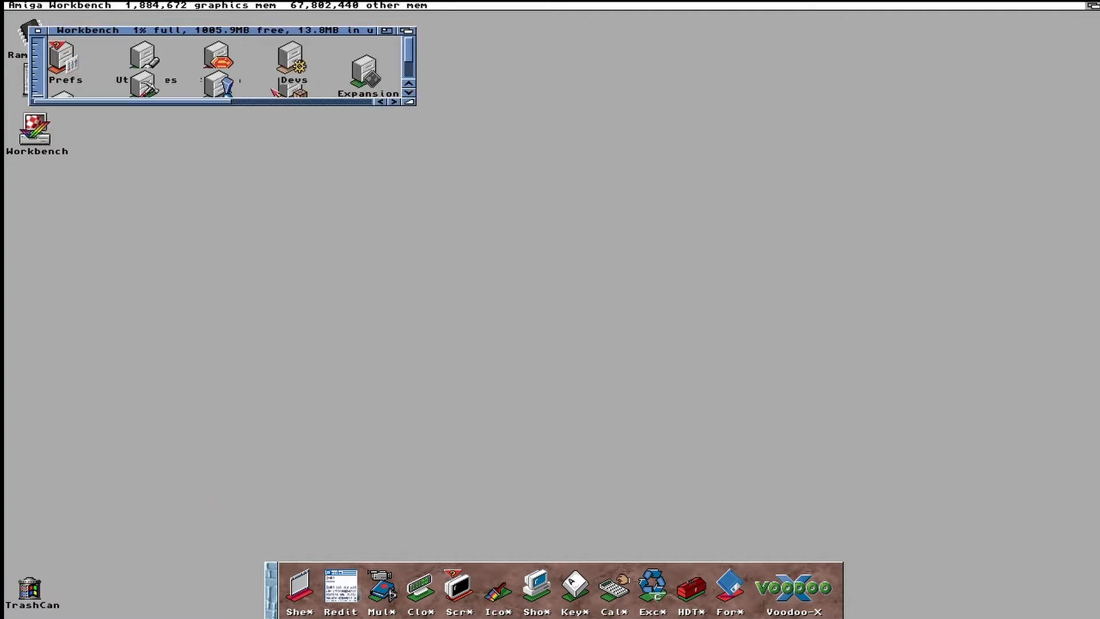
pyautogui.click(226, 96)
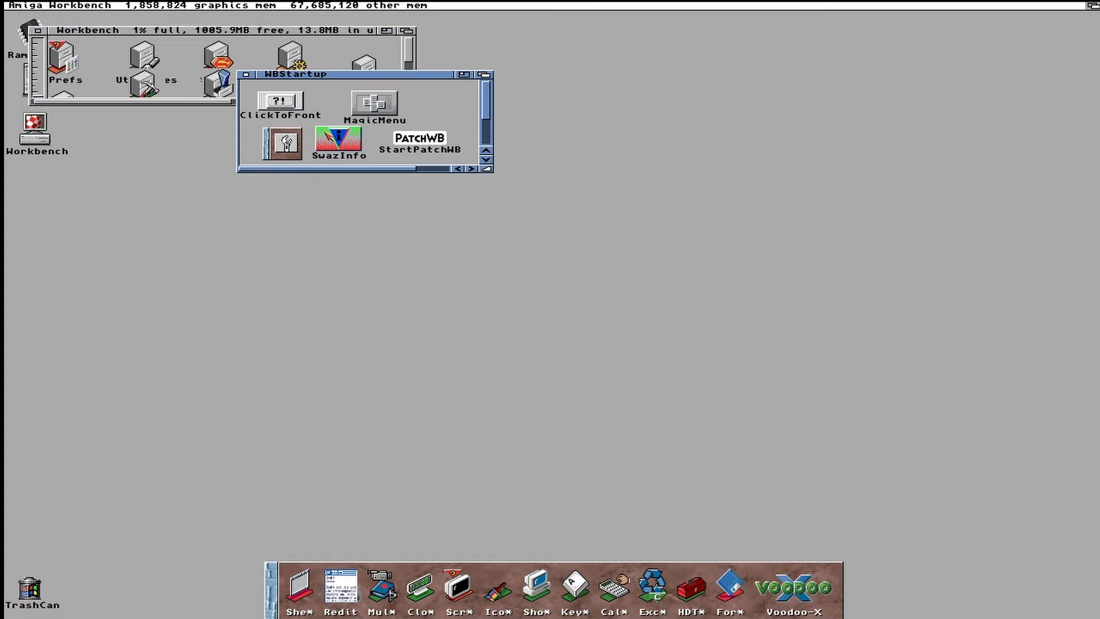
pyautogui.click(488, 138)
pyautogui.click(445, 169)
pyautogui.click(439, 141)
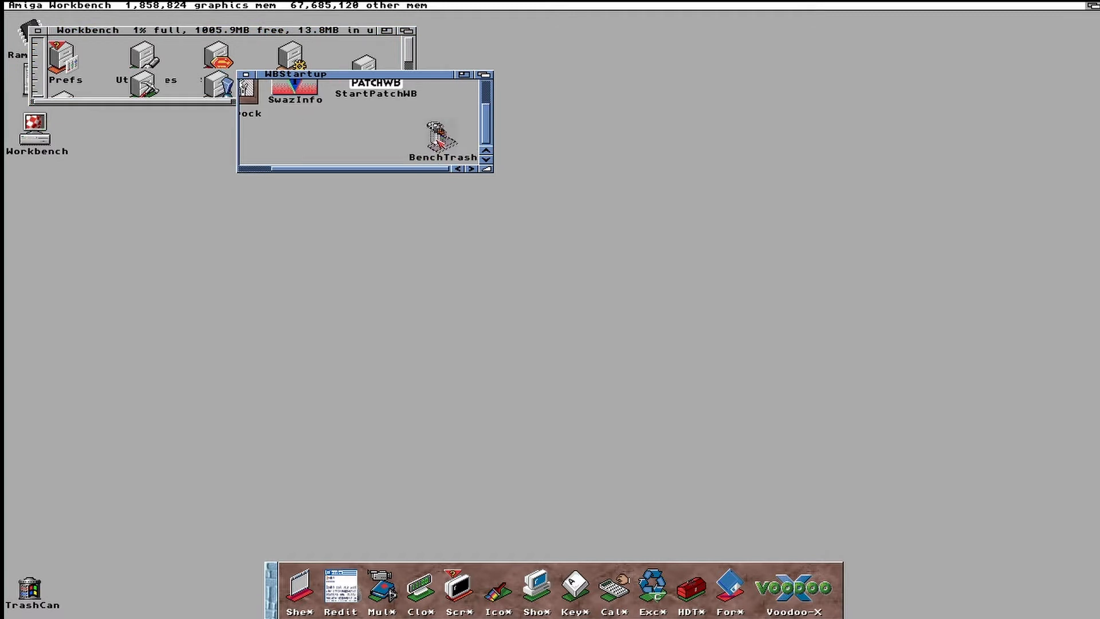
pyautogui.rightClick(439, 143)
pyautogui.moveTo(424, 144)
pyautogui.click(487, 127)
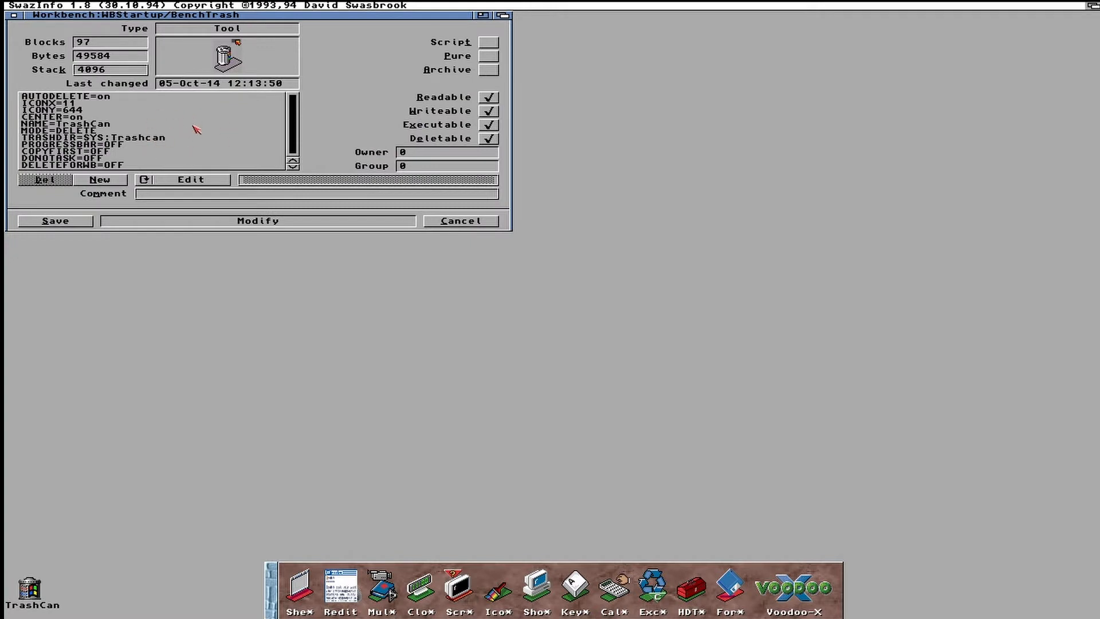
pyautogui.click(443, 222)
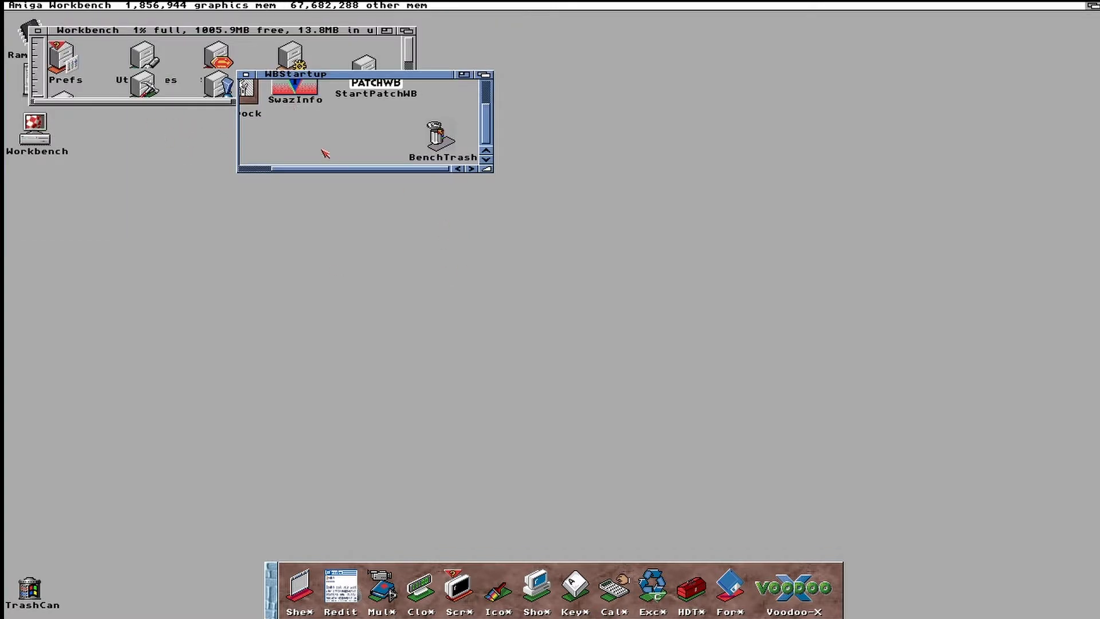
pyautogui.click(250, 75)
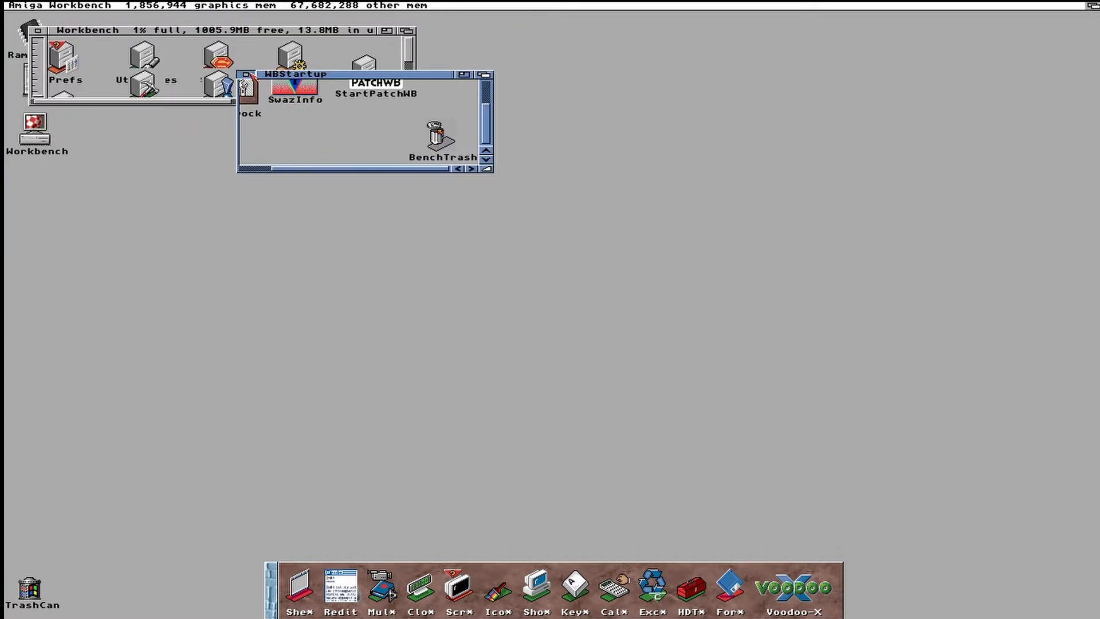
pyautogui.click(37, 31)
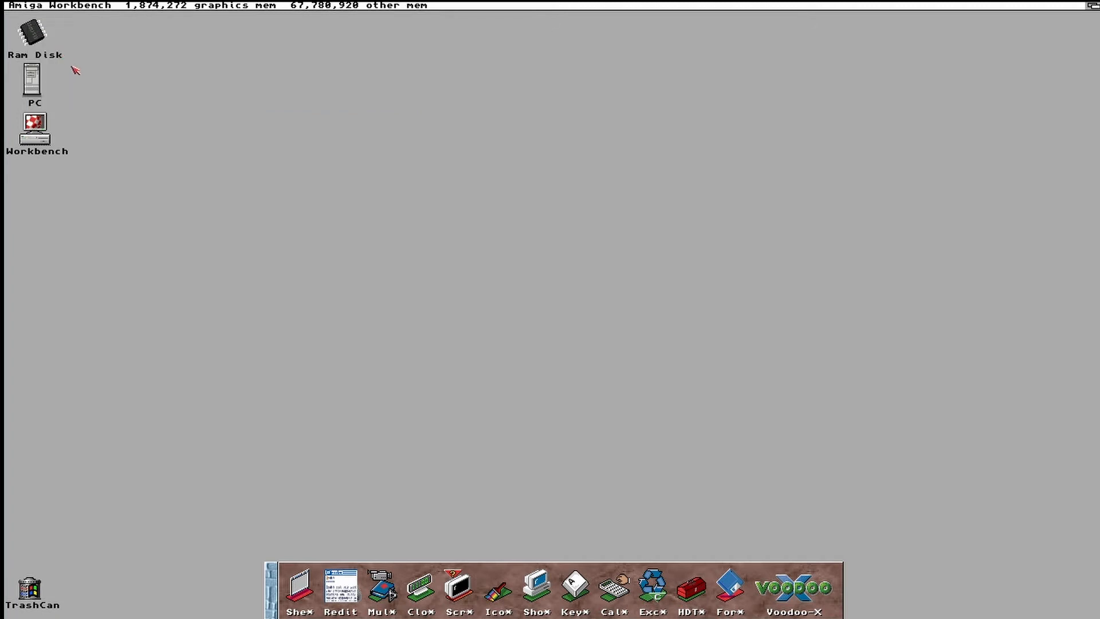
# Open the Startup-sequence file from the Workbench volume's S drawer in the Redit text editor
pyautogui.click(346, 566)
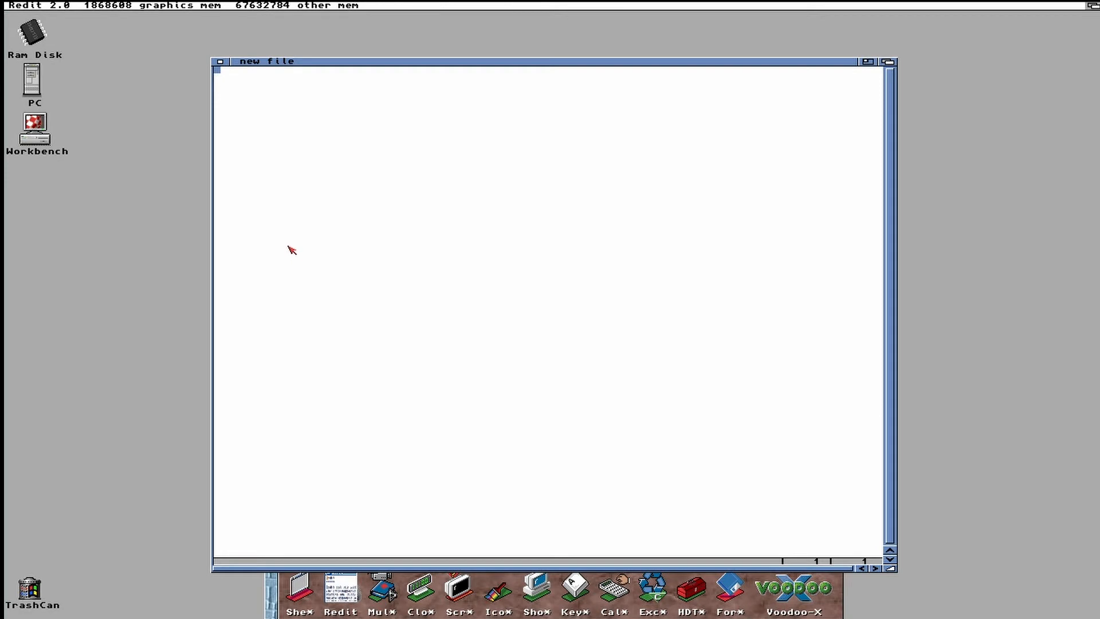
pyautogui.rightClick(291, 247)
pyautogui.click(345, 205)
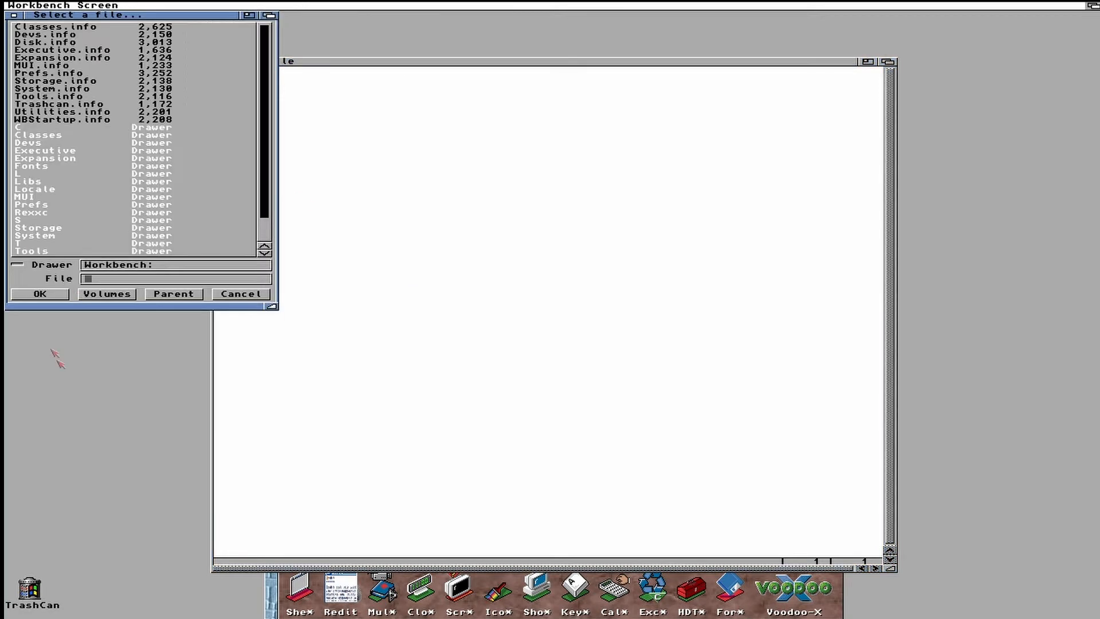
pyautogui.click(25, 222)
pyautogui.doubleClick(54, 103)
# Insert the line C:PatchRAM after the C:MakeDir line of the Startup-sequence and save the file
pyautogui.click(561, 131)
pyautogui.press('Return')
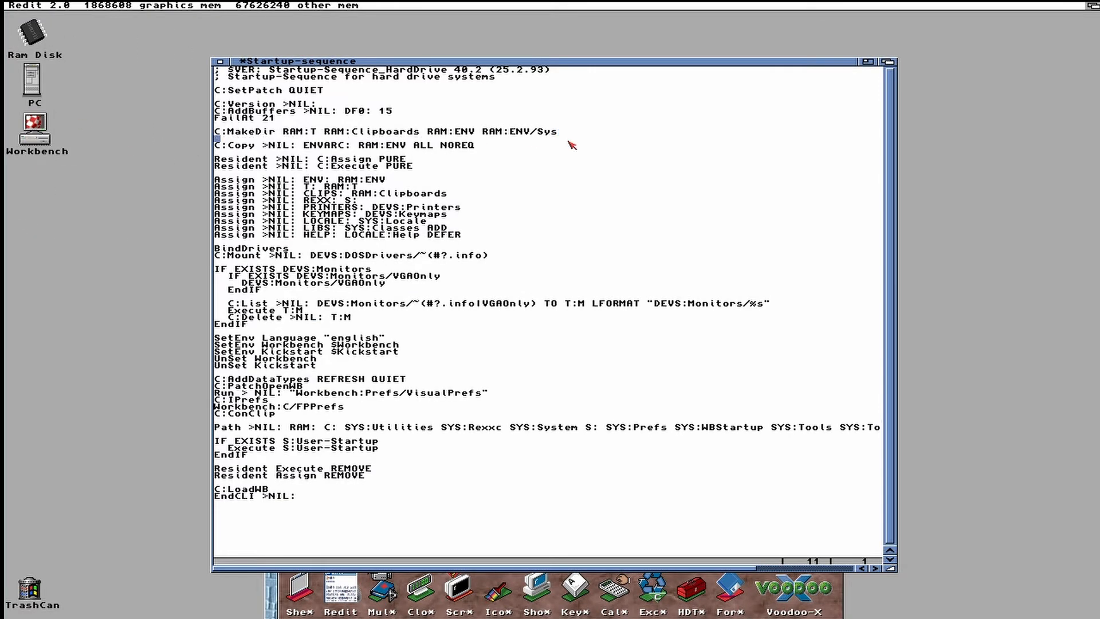
pyautogui.write('C:PatchRAM')
pyautogui.rightClick(572, 145)
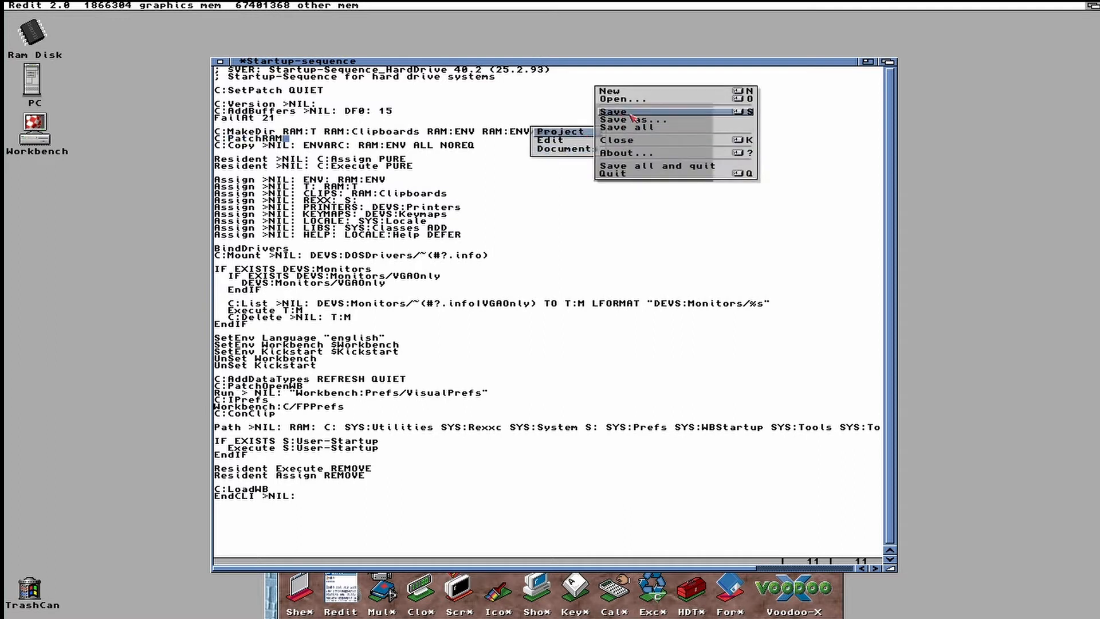
pyautogui.click(630, 118)
# Restart the Amiga and check the Ram Disk, PC and Workbench volume windows, closing each one
pyautogui.press('ctrl+Super_L+Super_R')
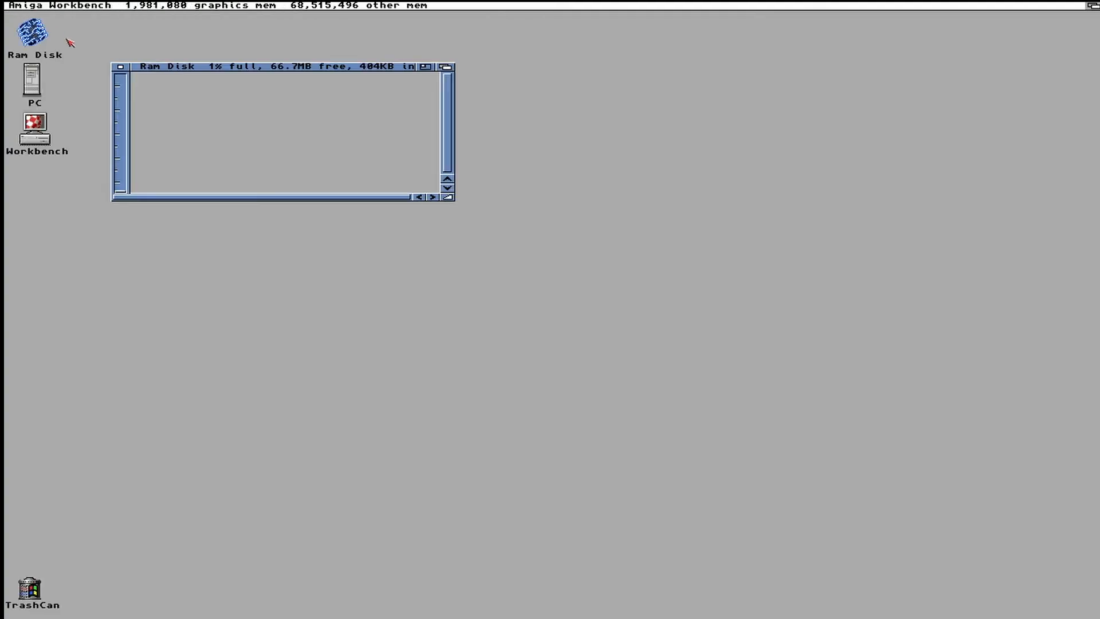
pyautogui.click(125, 68)
pyautogui.doubleClick(36, 83)
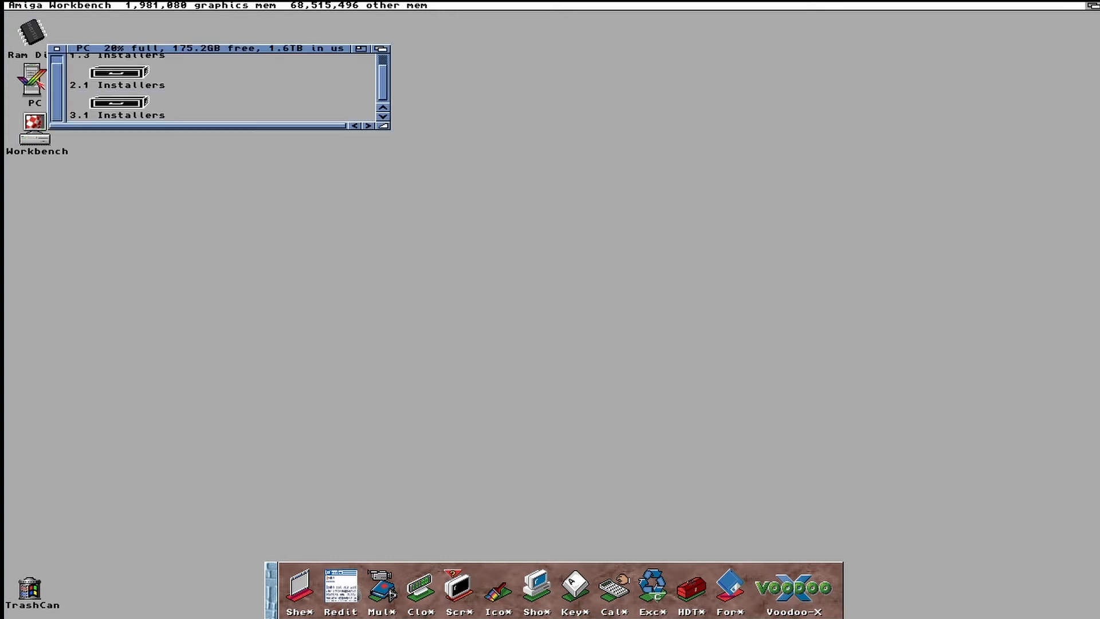
pyautogui.click(58, 50)
pyautogui.doubleClick(36, 133)
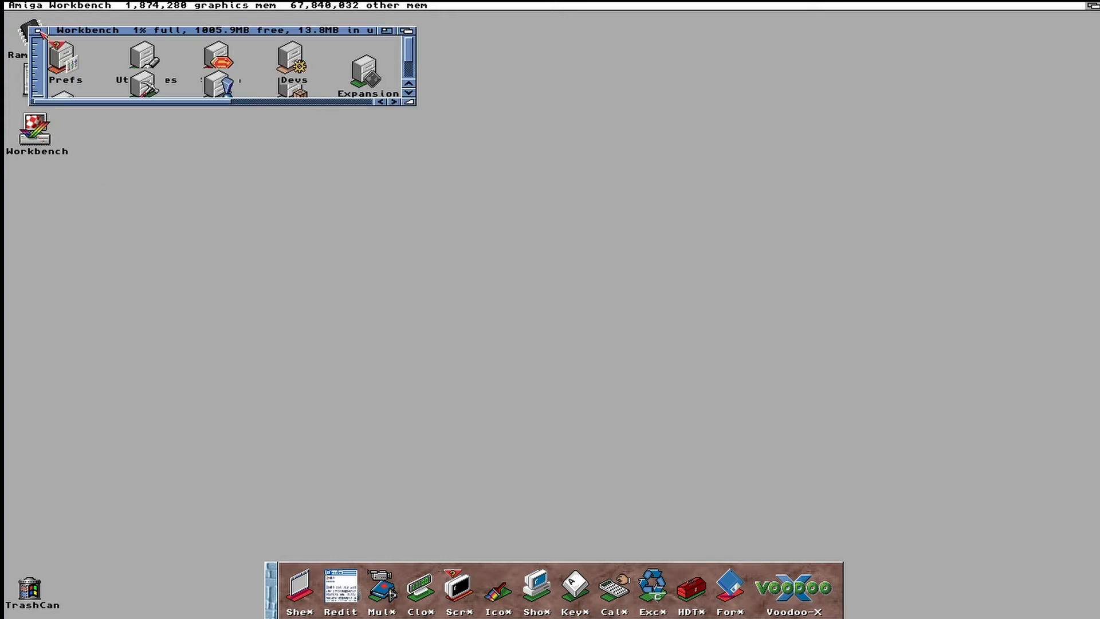
pyautogui.click(37, 30)
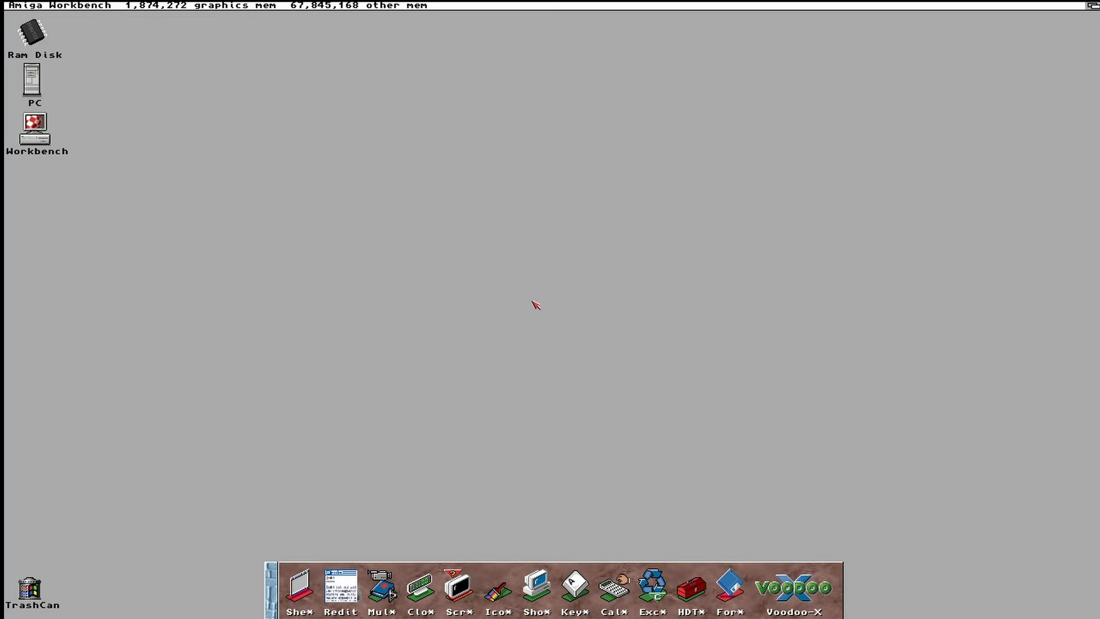